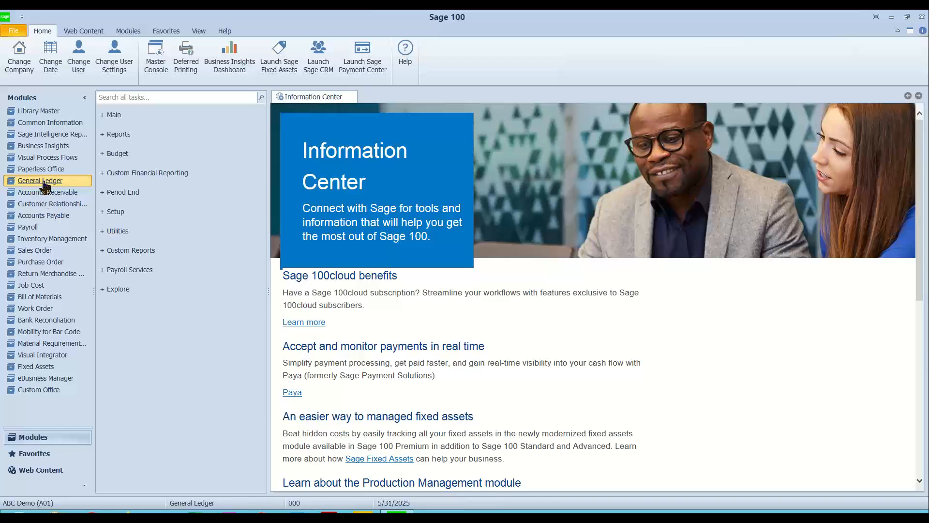
# Open General Ledger Options and display the budget code settings
pyautogui.click(115, 213)
pyautogui.click(140, 229)
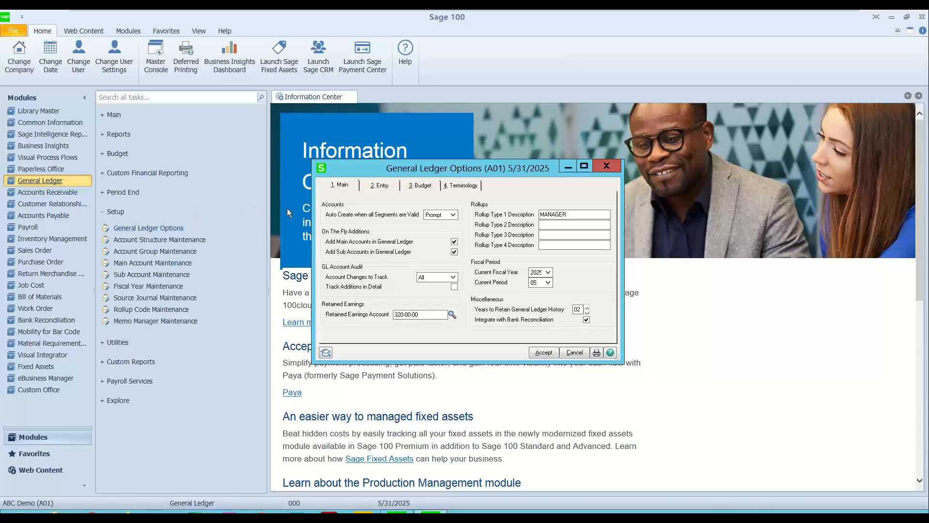
pyautogui.click(419, 188)
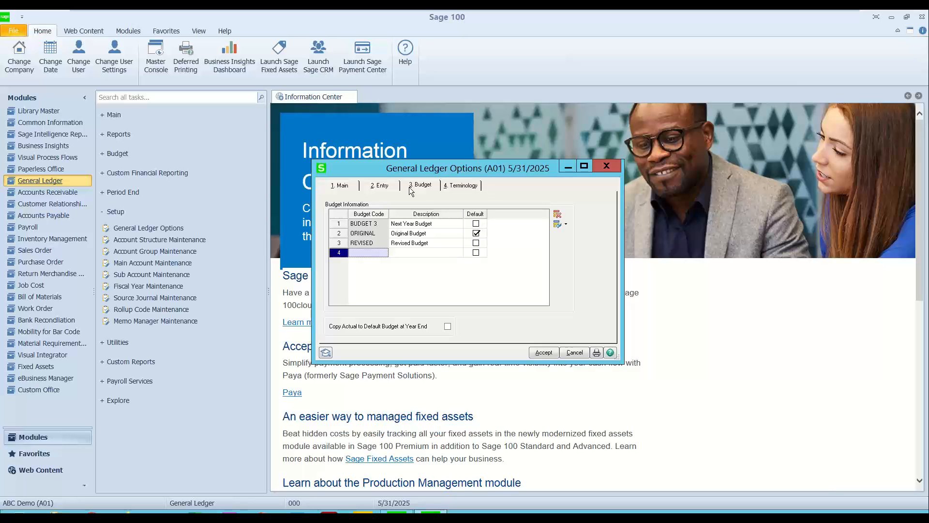
pyautogui.write('FLAN B')
pyautogui.press('BackSpace')
pyautogui.press('BackSpace')
pyautogui.press('BackSpace')
pyautogui.press('BackSpace')
pyautogui.press('BackSpace')
pyautogui.press('BackSpace')
pyautogui.press('Tab')
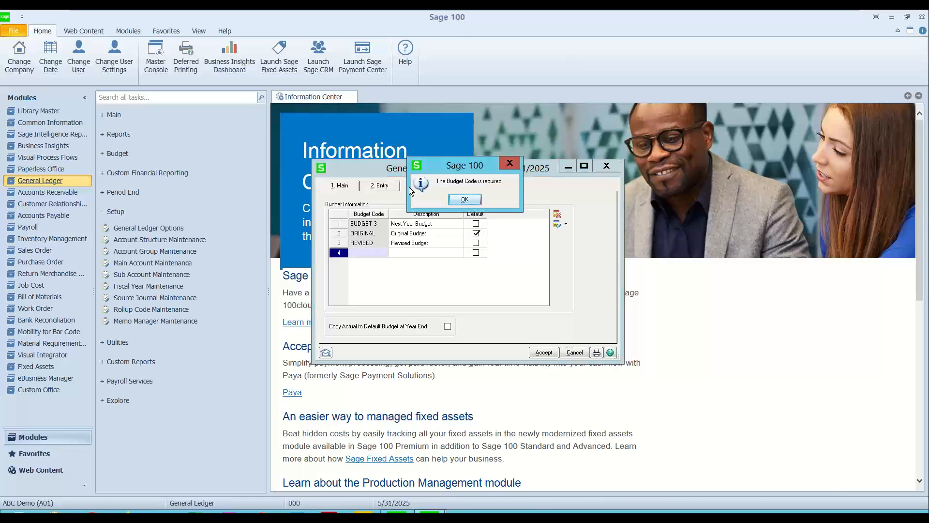
pyautogui.click(463, 200)
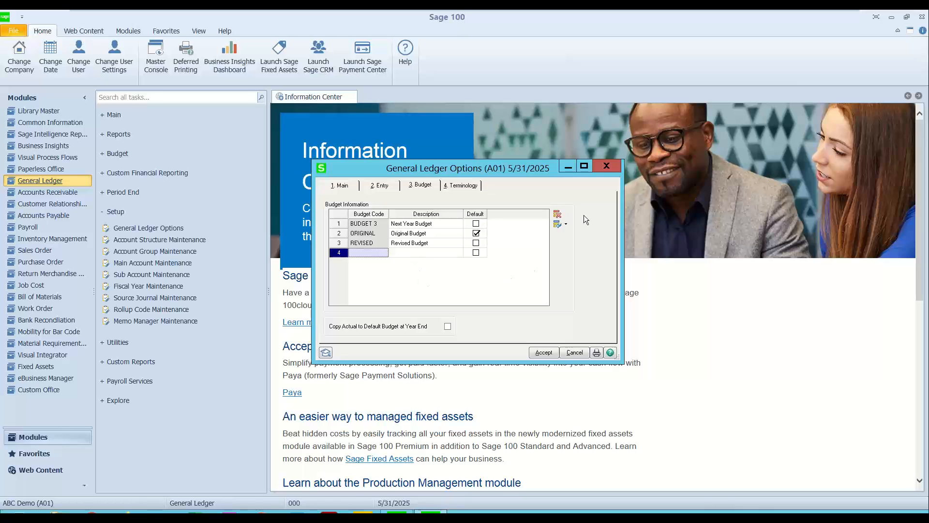
# Close General Ledger Options and load the Distribution sales account in Account Maintenance, looking it up among accounts beginning with 4
pyautogui.click(613, 170)
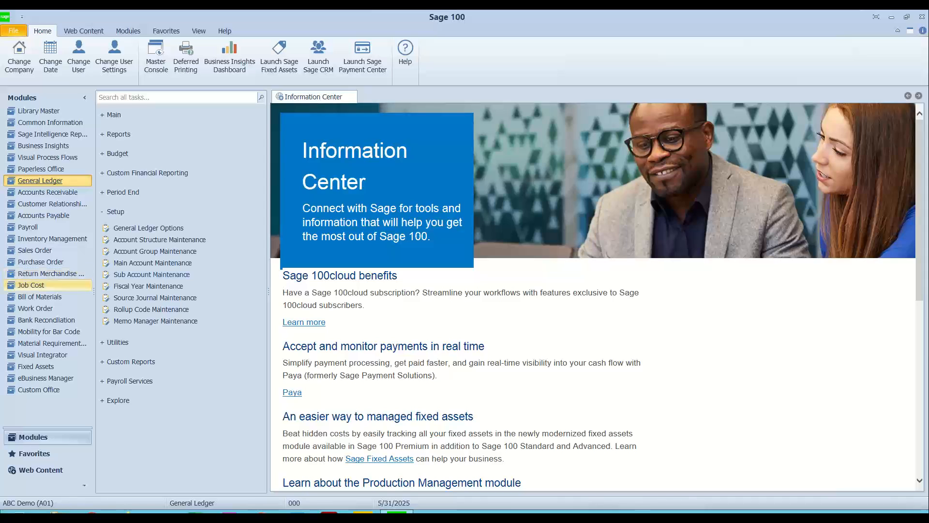
pyautogui.click(116, 212)
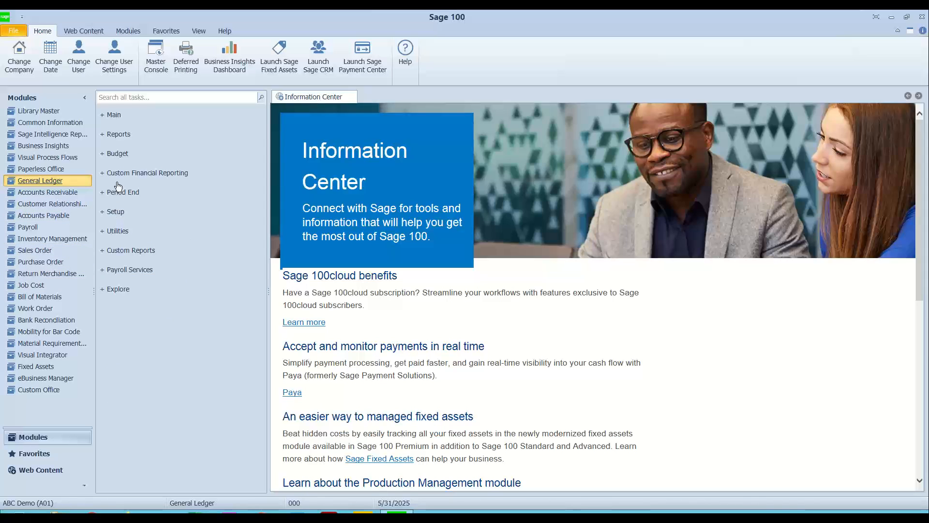
pyautogui.click(116, 116)
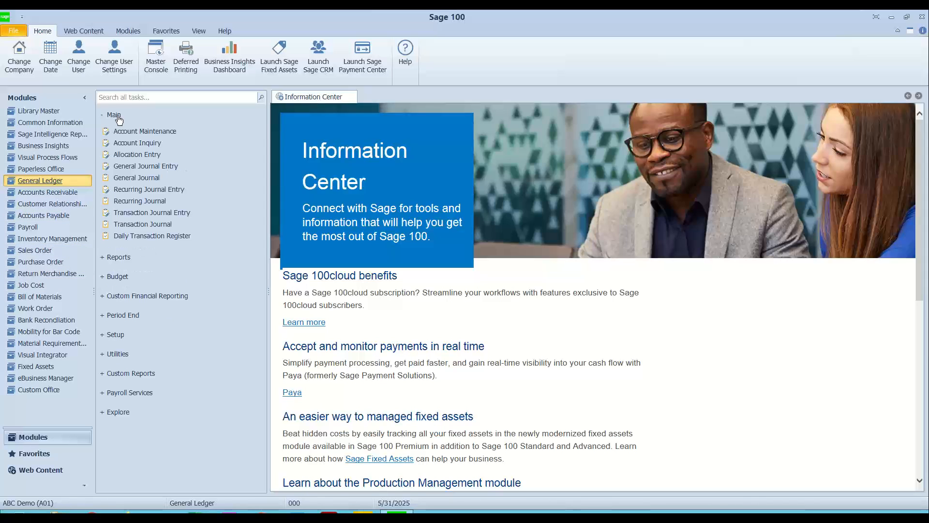
pyautogui.click(155, 133)
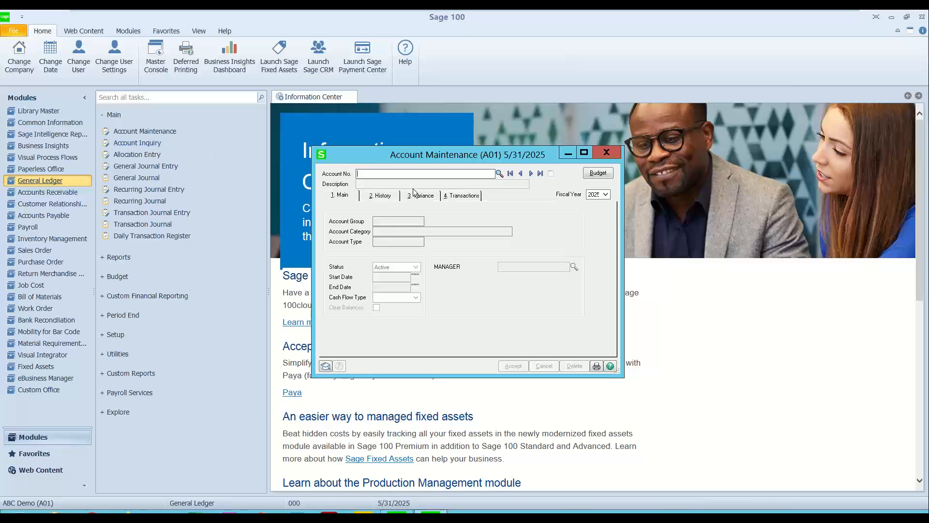
pyautogui.write('4')
pyautogui.press('F2')
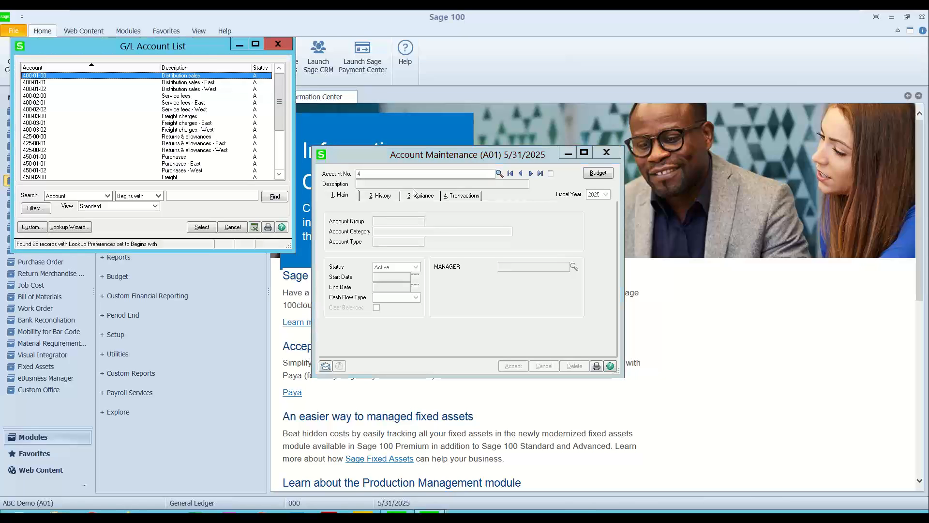
pyautogui.press('Return')
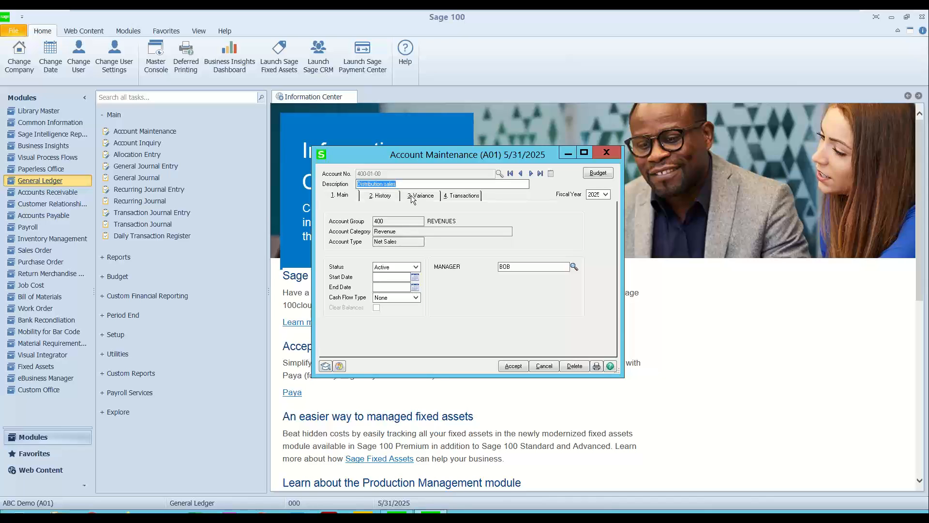
# Examine the account's 2025 variance by period, comparing activity against the Original Budget
pyautogui.click(426, 196)
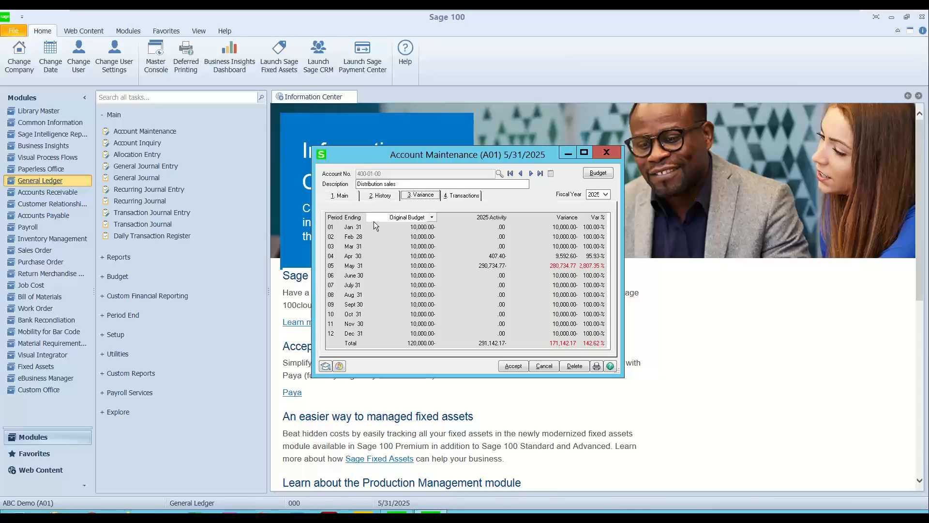
pyautogui.click(431, 218)
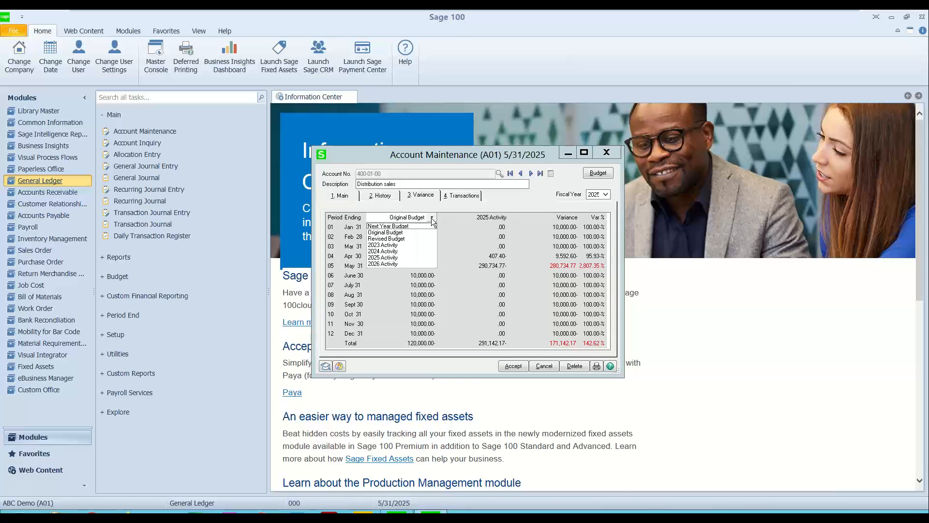
pyautogui.click(407, 232)
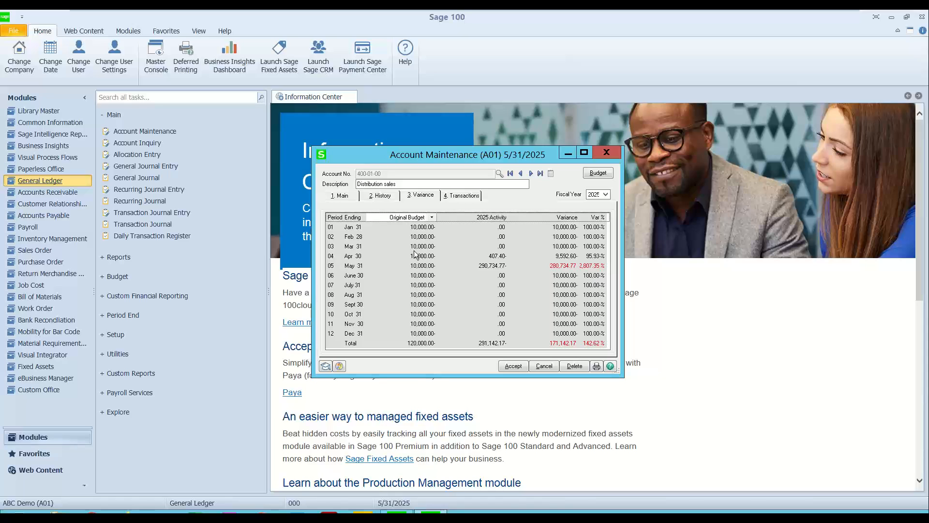
pyautogui.rightClick(396, 244)
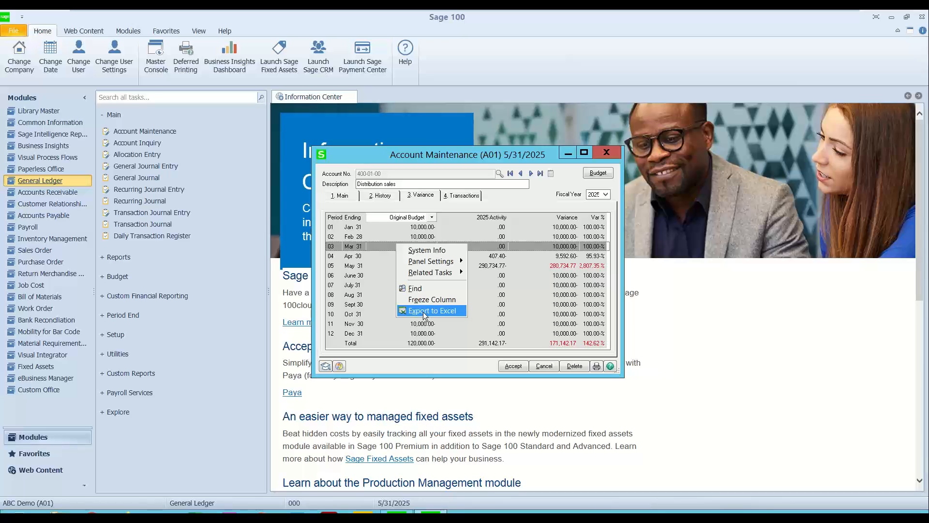
pyautogui.click(381, 228)
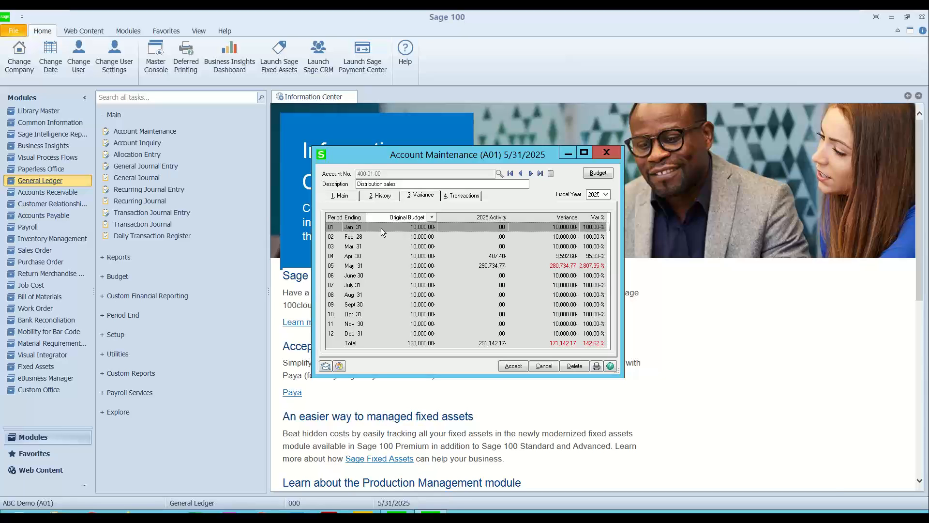
# Review the Distribution sales account's transactions and history, and return to its main details
pyautogui.click(460, 196)
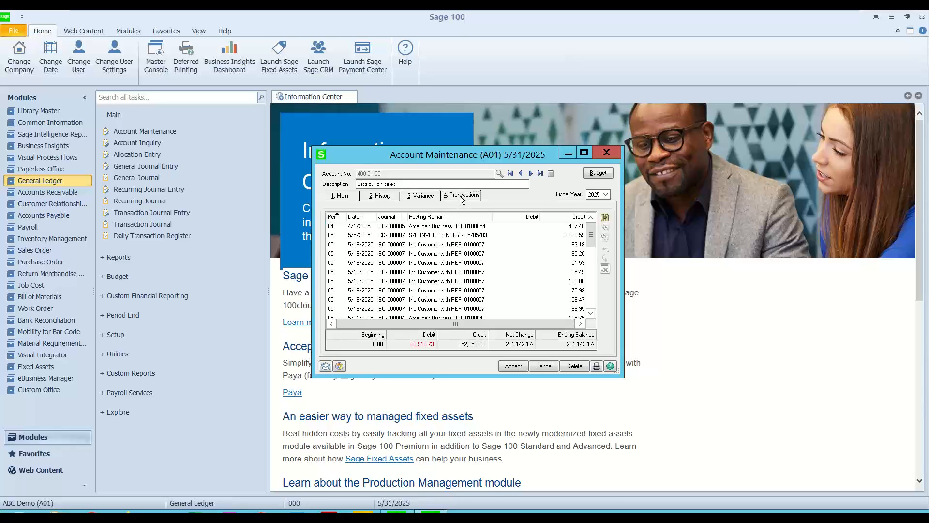
pyautogui.click(417, 196)
pyautogui.click(379, 197)
pyautogui.click(340, 195)
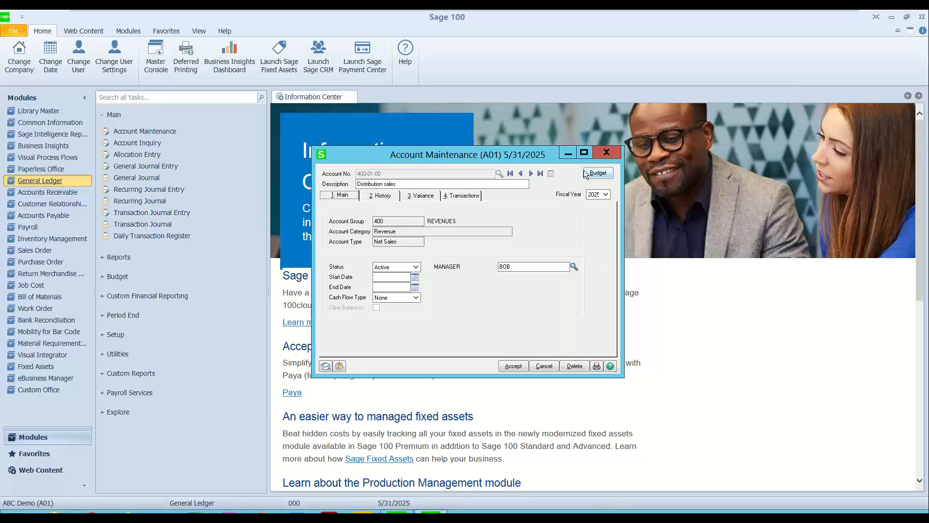
# Open Budget Maintenance for the account, browse the budgets of the following accounts, and return to Distribution sales
pyautogui.click(603, 175)
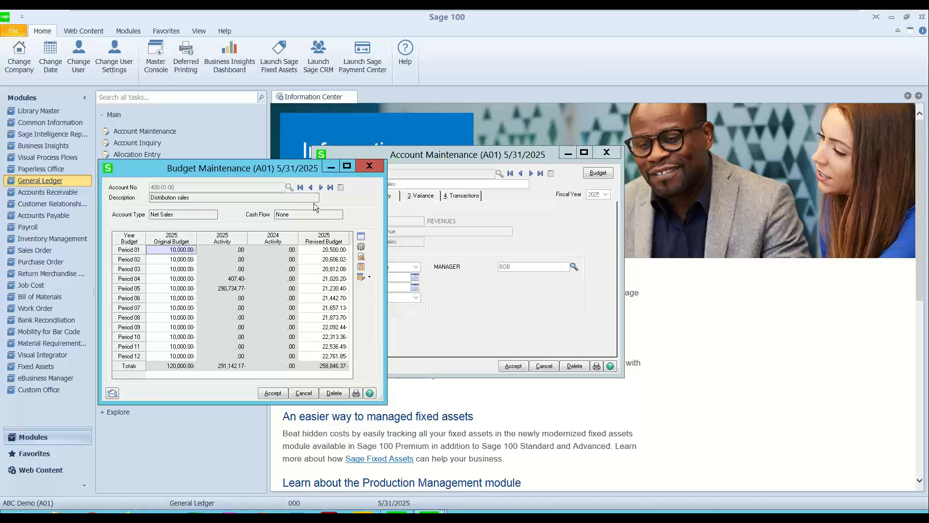
pyautogui.click(321, 187)
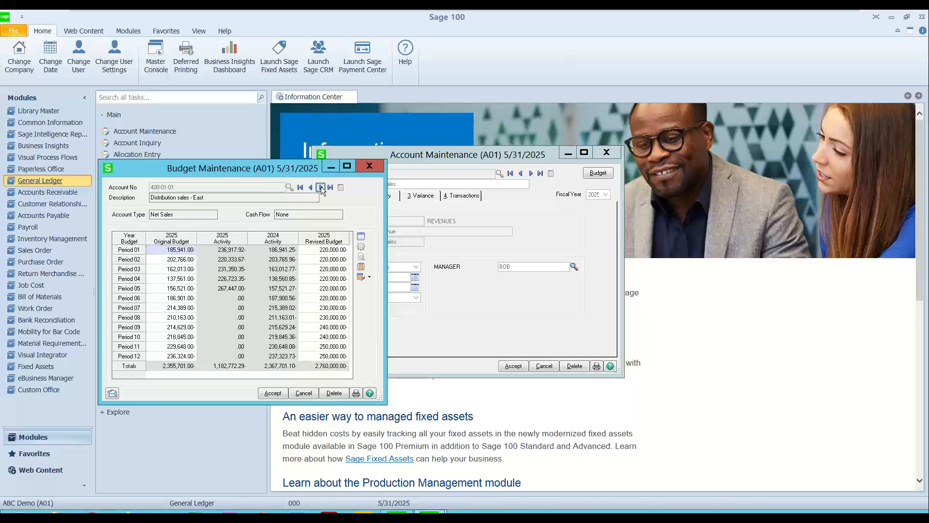
pyautogui.click(321, 187)
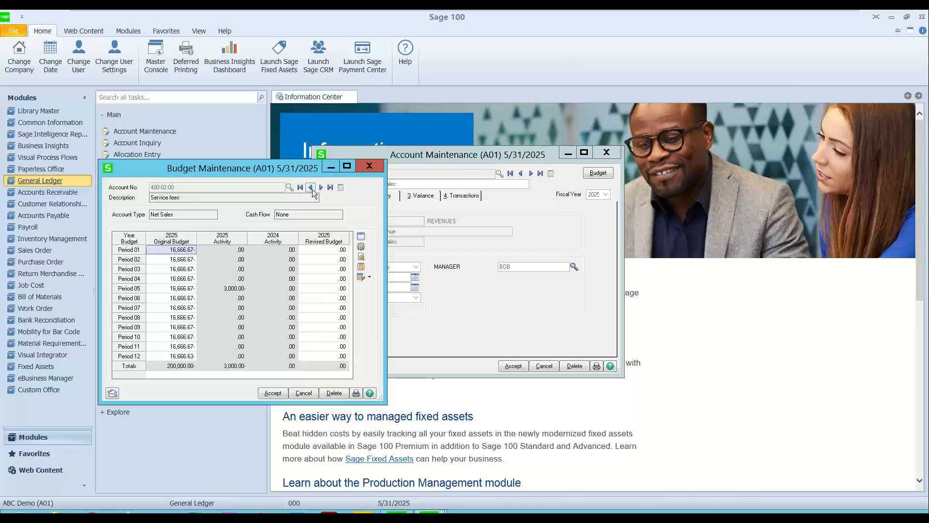
pyautogui.click(311, 188)
pyautogui.click(311, 187)
pyautogui.click(311, 187)
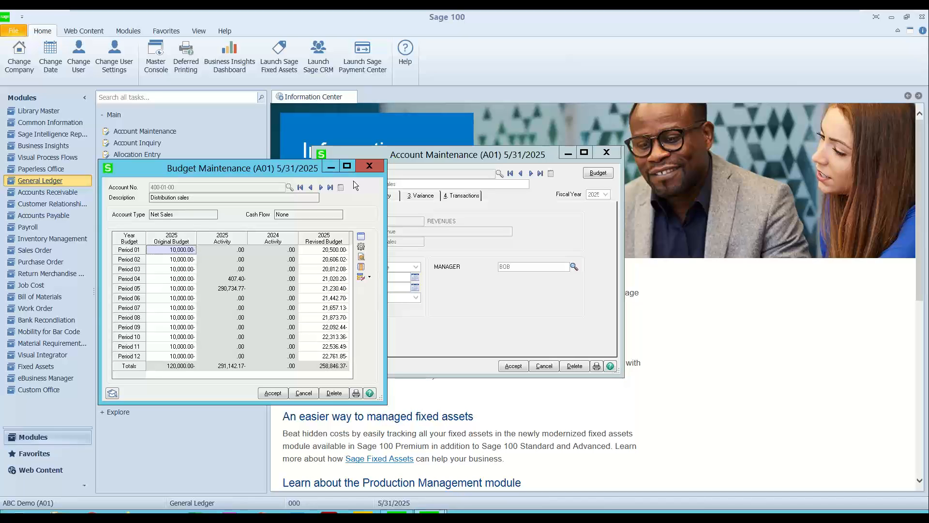
# Set the Distribution sales account's 2025 Original Budget for Period 01 to -15,000
pyautogui.click(173, 249)
pyautogui.write('15000')
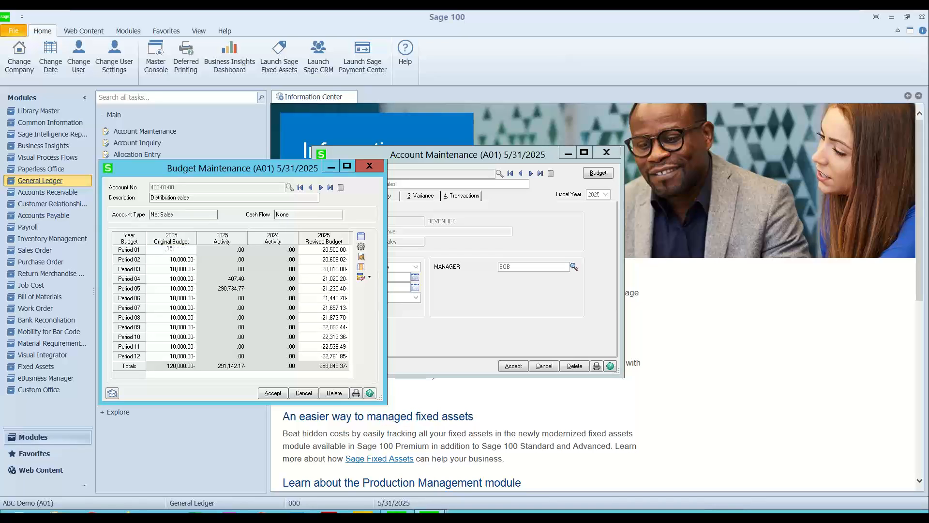
pyautogui.press('Tab')
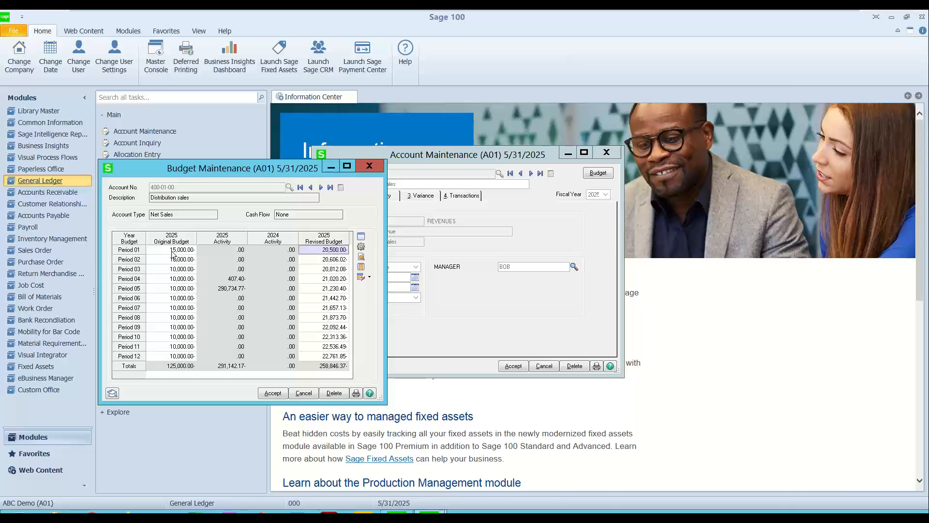
pyautogui.click(172, 251)
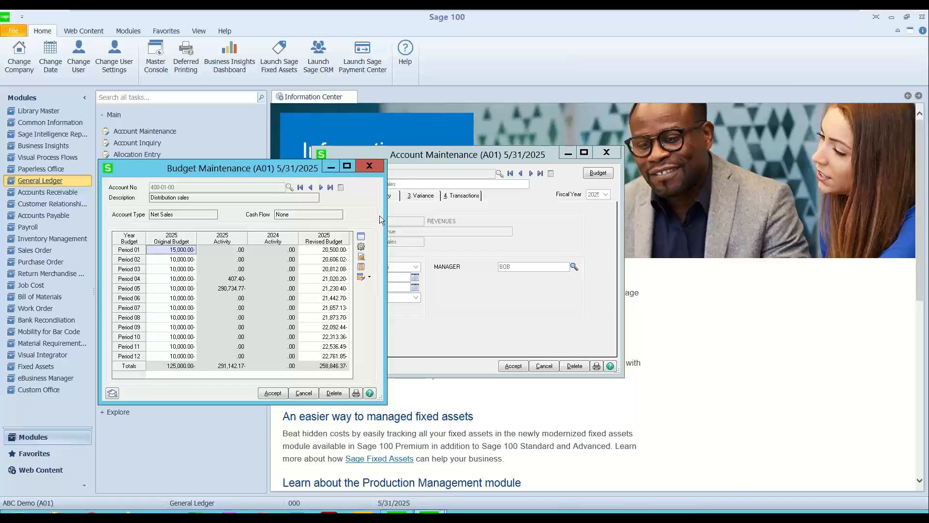
# Discard the unsaved budget change and remove the 2025 Activity and 2025 Revised Budget columns from Budget Maintenance
pyautogui.click(362, 238)
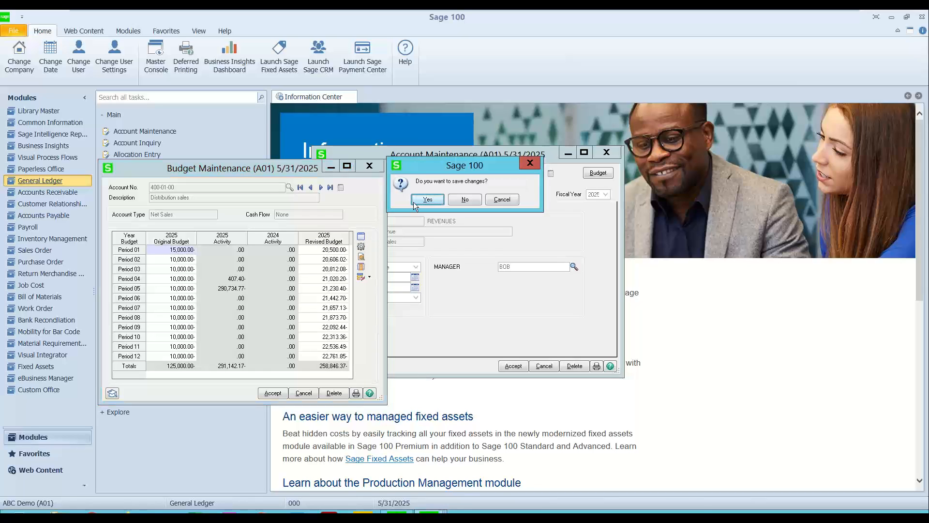
pyautogui.click(465, 199)
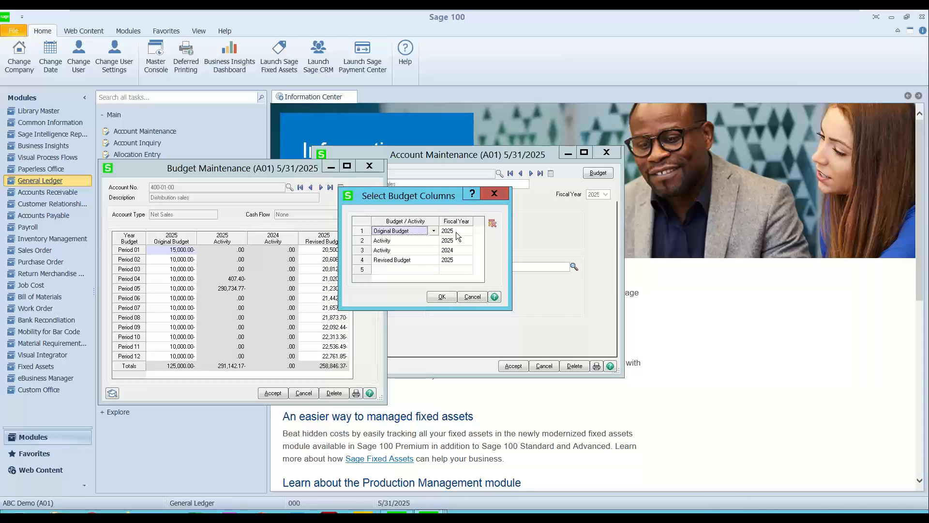
pyautogui.press('Down')
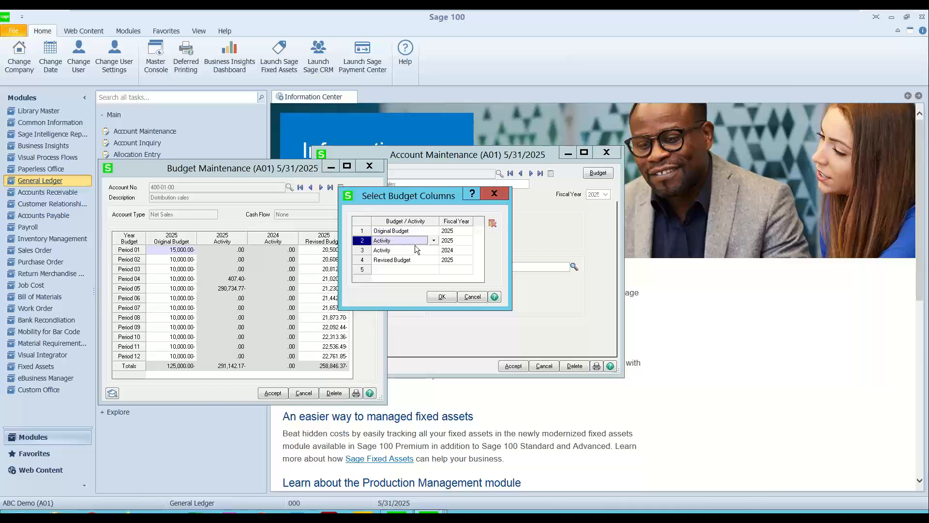
pyautogui.click(411, 260)
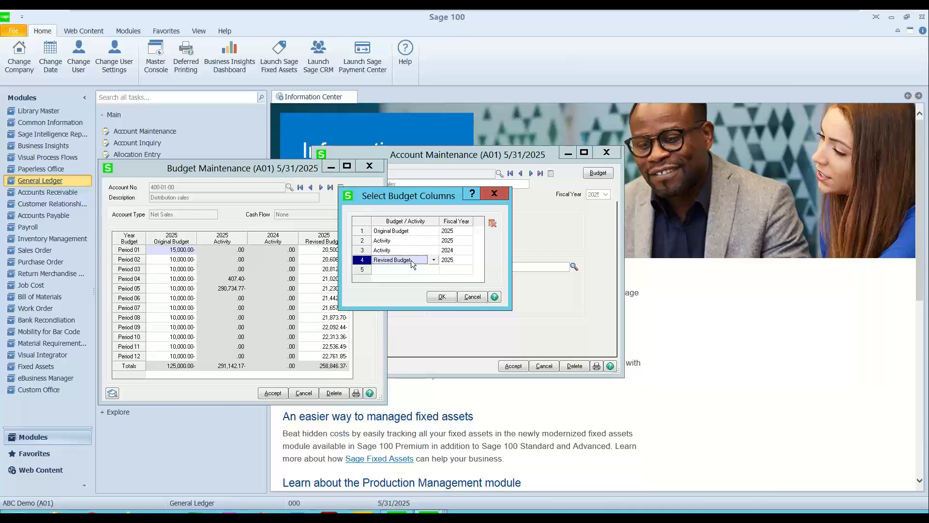
pyautogui.click(409, 238)
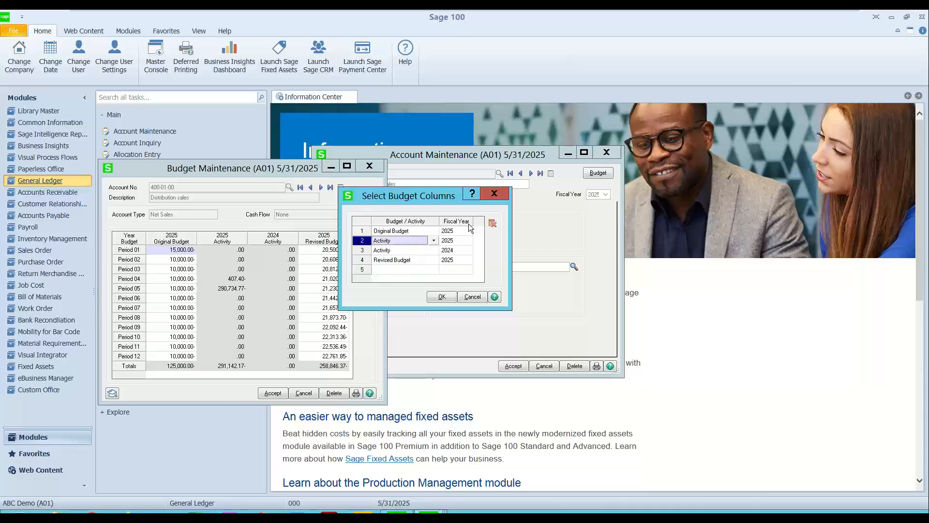
pyautogui.click(493, 224)
pyautogui.click(414, 251)
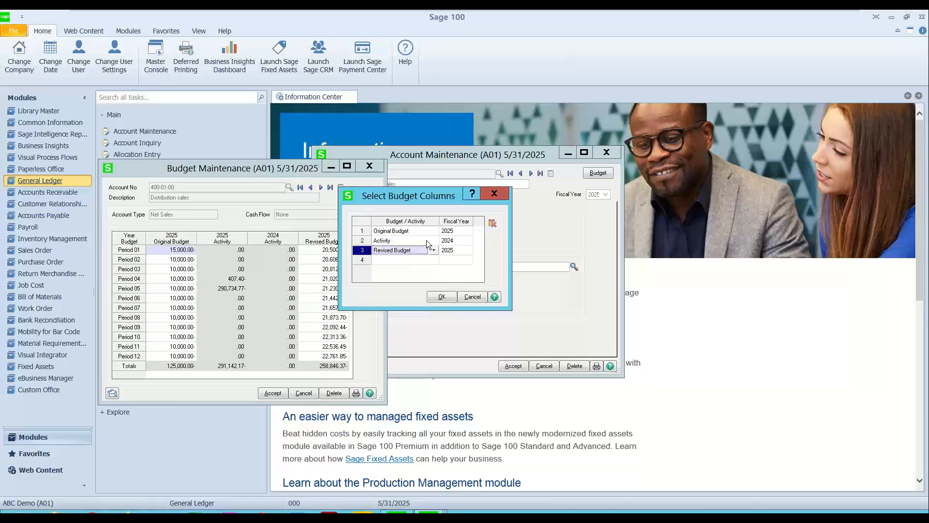
pyautogui.click(492, 224)
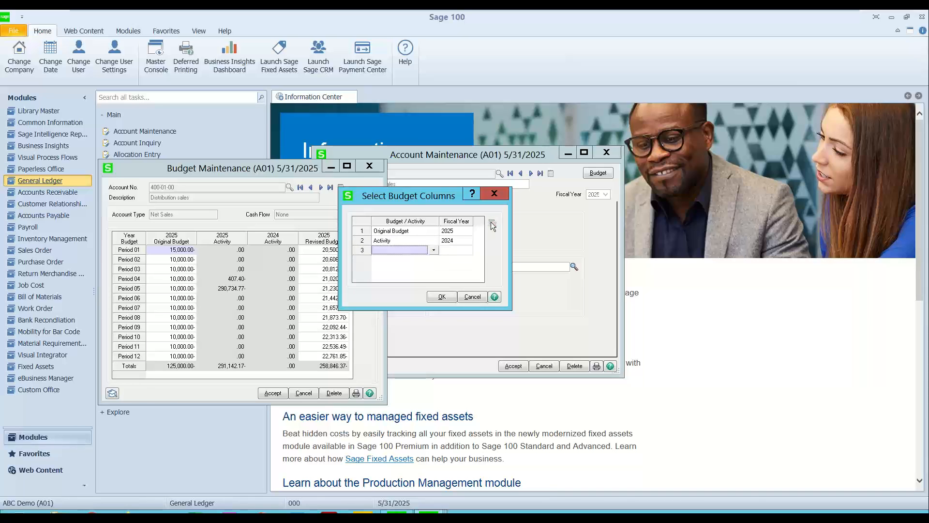
pyautogui.click(444, 298)
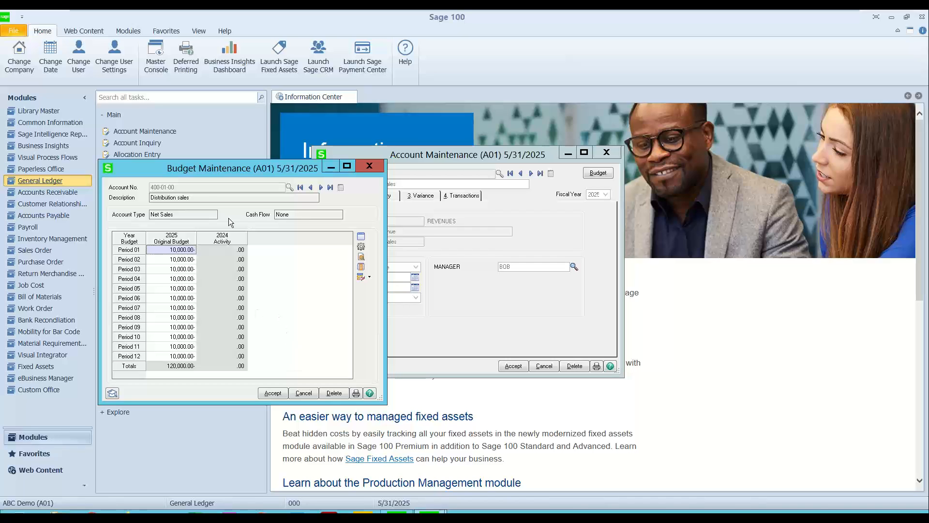
# Start the Calculate Budgets Wizard for Distribution sales - East and choose the 2025 Original Budget, Periods 09 to 12, as the calculation target
pyautogui.click(321, 188)
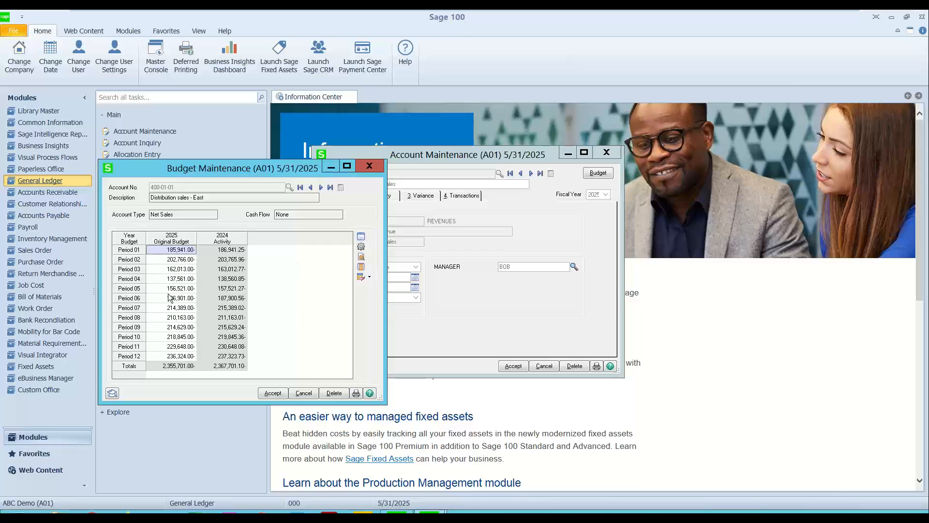
pyautogui.click(362, 257)
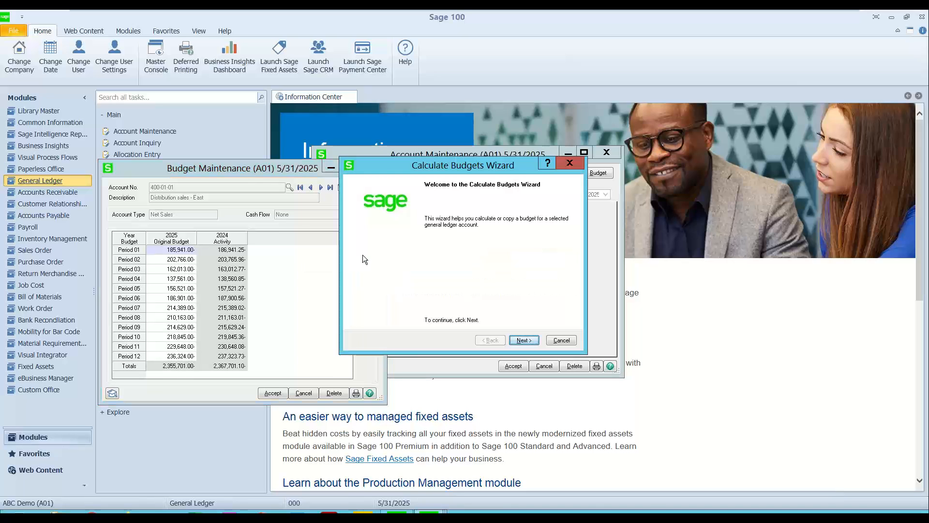
pyautogui.click(525, 341)
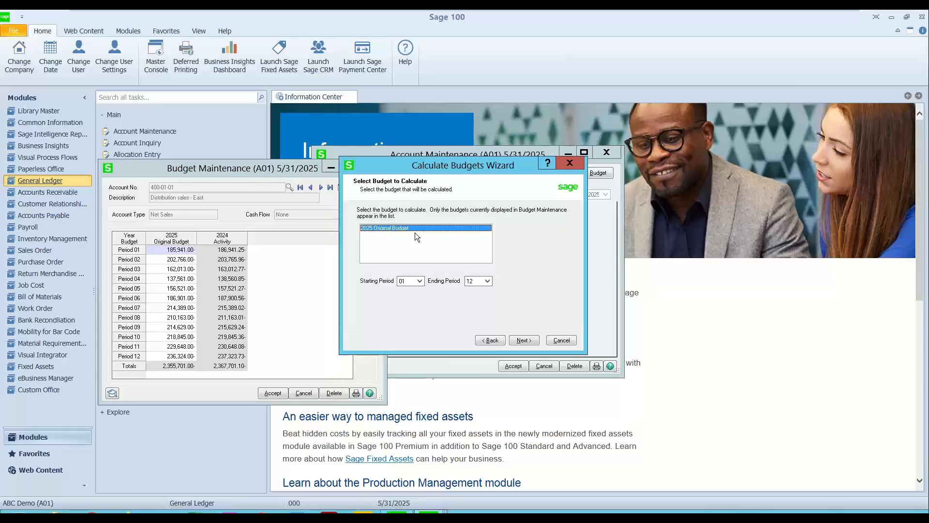
pyautogui.click(409, 282)
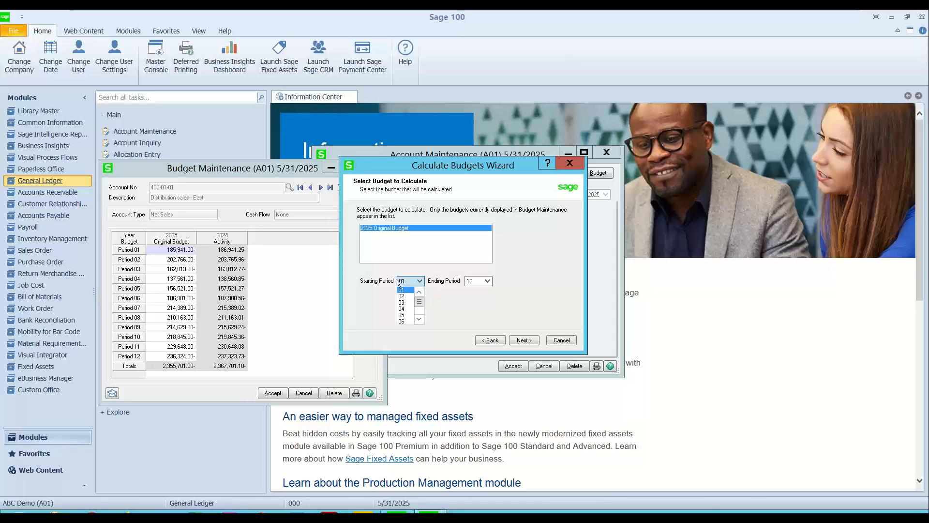
pyautogui.click(401, 281)
pyautogui.click(422, 281)
pyautogui.click(419, 319)
pyautogui.click(403, 308)
pyautogui.click(525, 341)
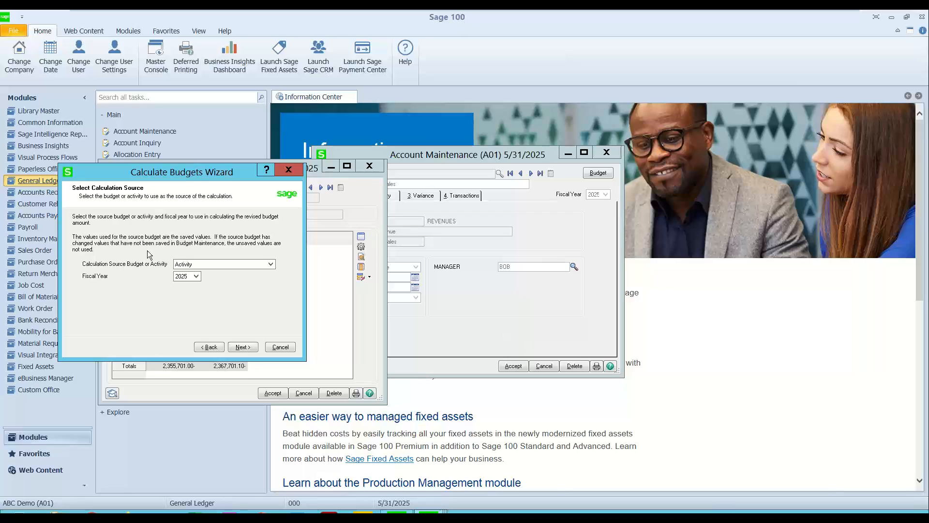
# Use 2024 Activity as the calculation source and copy it without adjustment into the selected budget periods
pyautogui.click(196, 275)
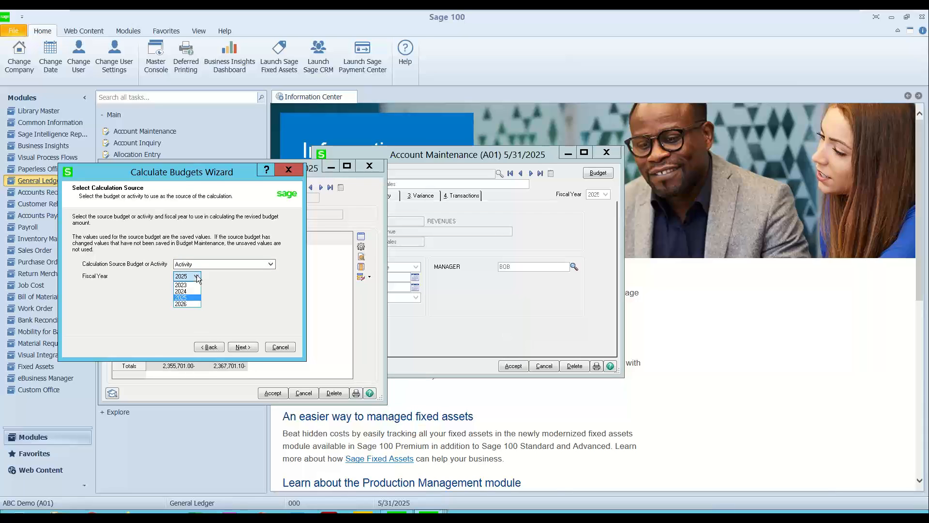
pyautogui.click(188, 297)
pyautogui.click(206, 264)
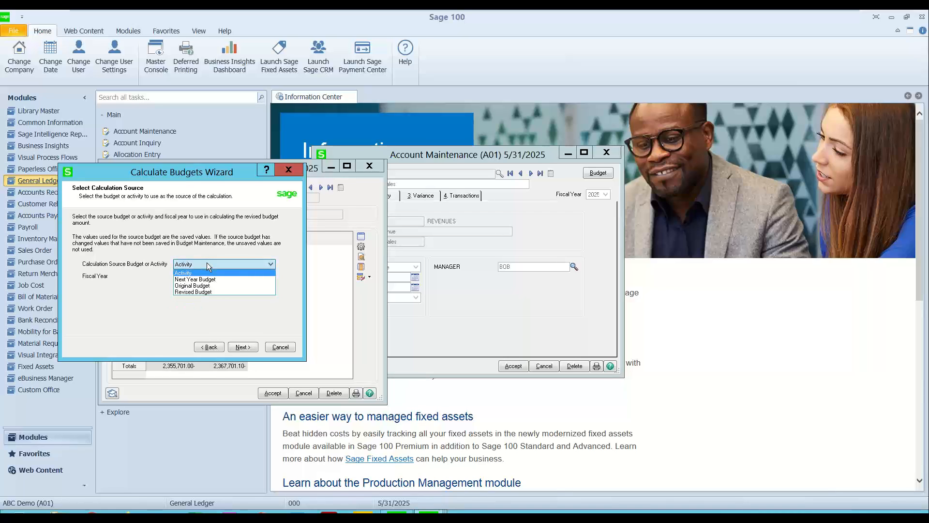
pyautogui.click(208, 263)
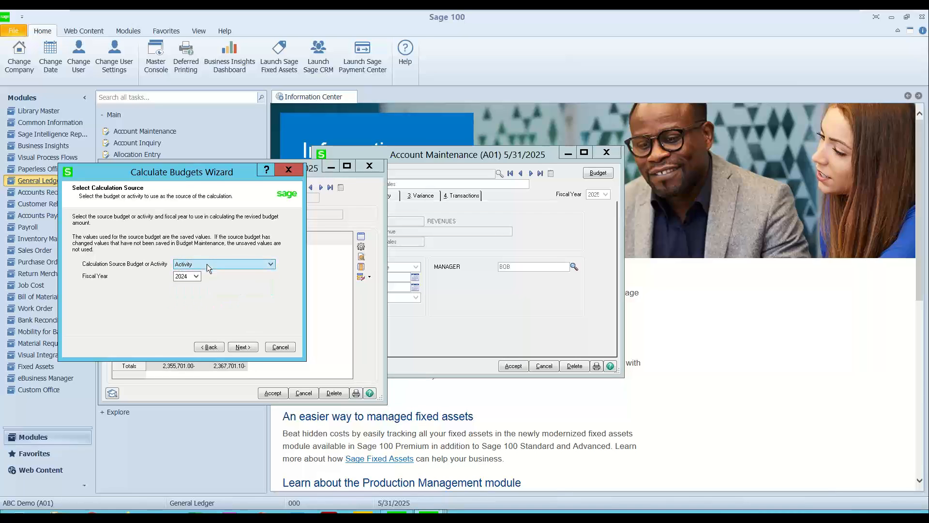
pyautogui.click(237, 347)
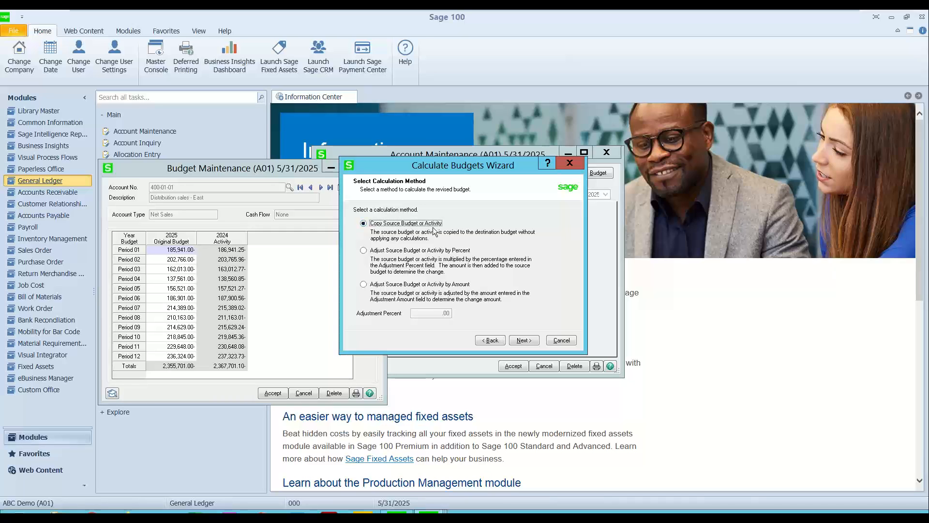
pyautogui.click(521, 341)
pyautogui.click(522, 340)
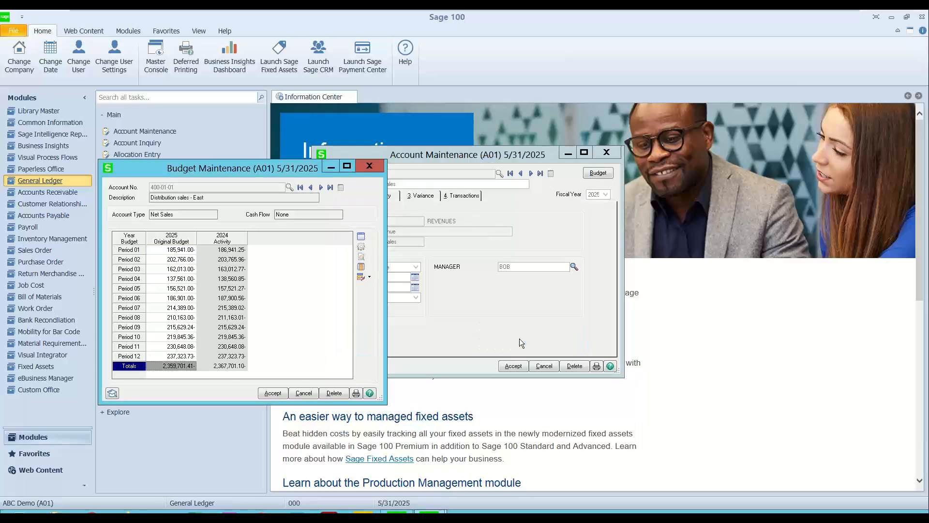
# Check the calculated Period 10 and Period 09 budgets, and view the options for clearing budgets and resetting budget cells
pyautogui.click(178, 338)
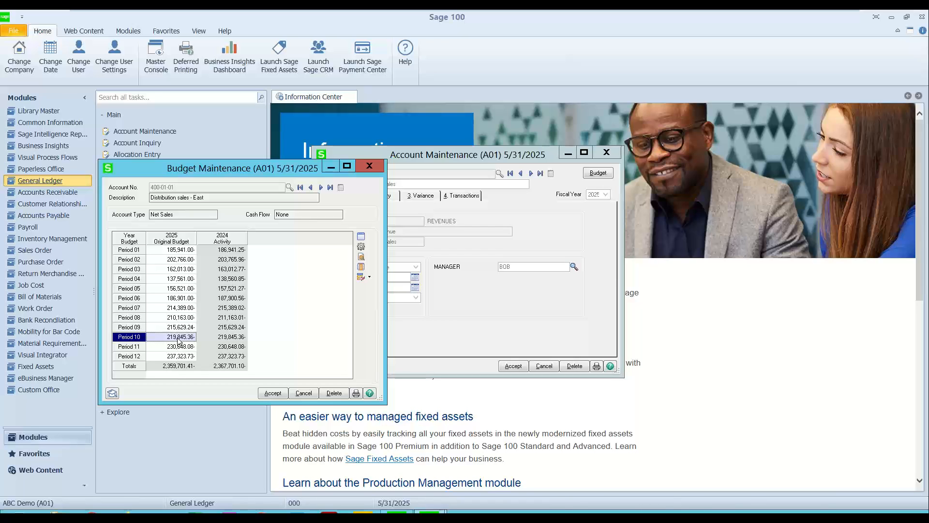
pyautogui.press('Up')
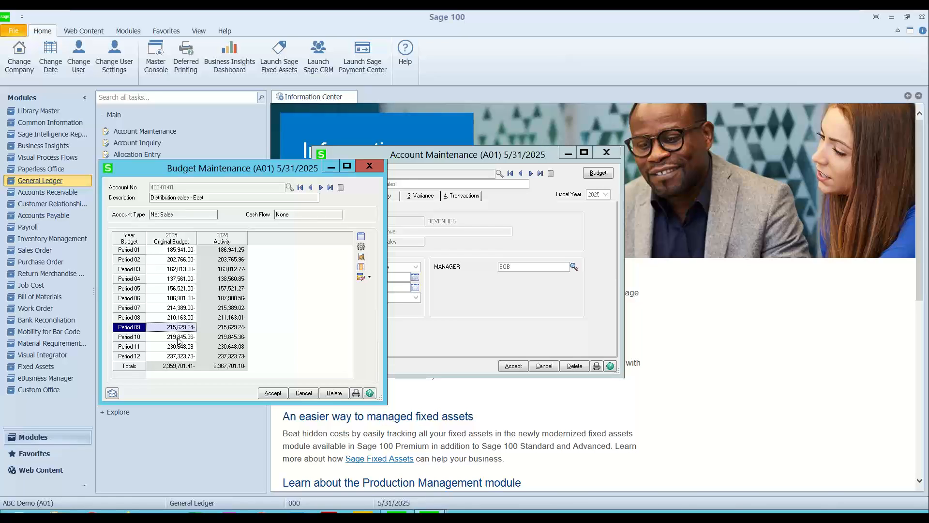
pyautogui.click(362, 267)
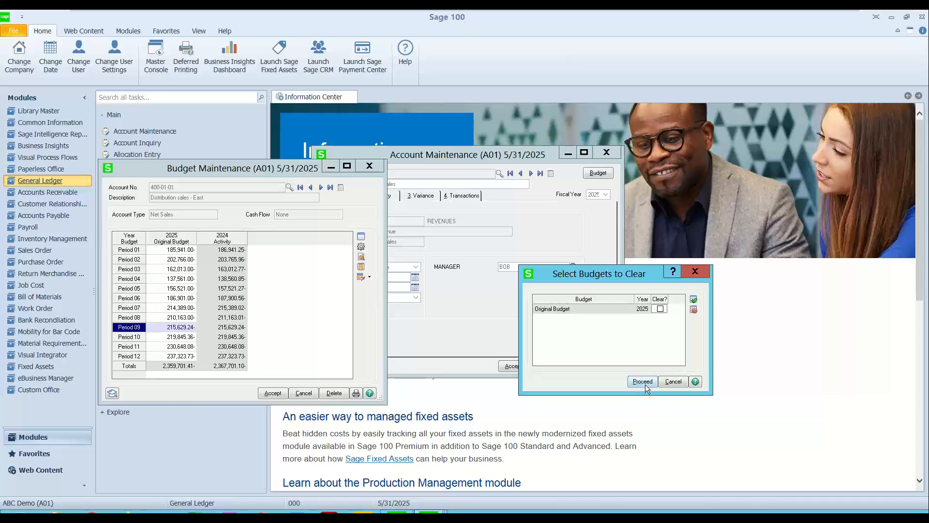
pyautogui.click(694, 272)
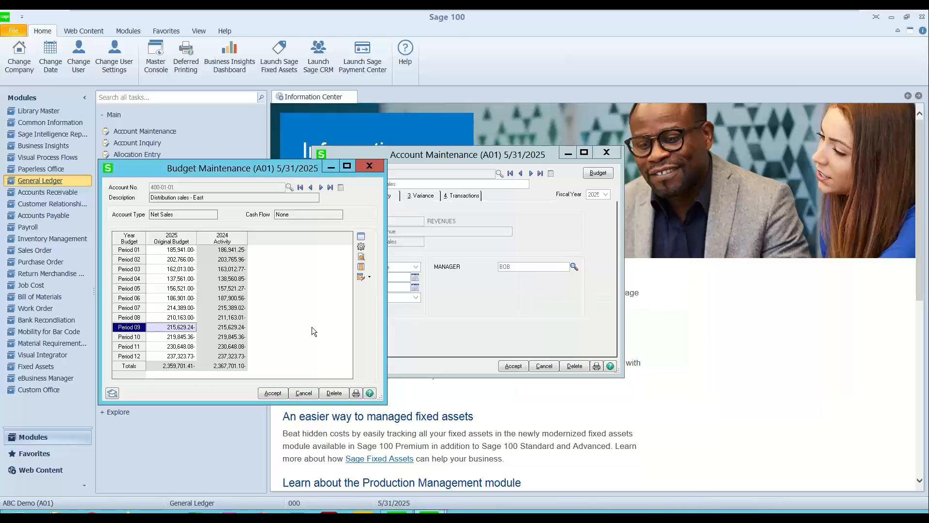
pyautogui.click(369, 277)
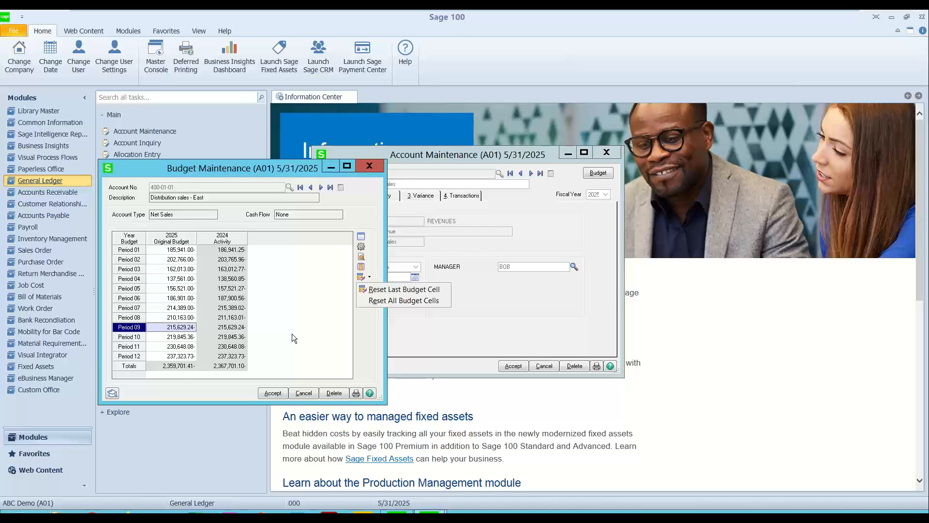
pyautogui.click(280, 297)
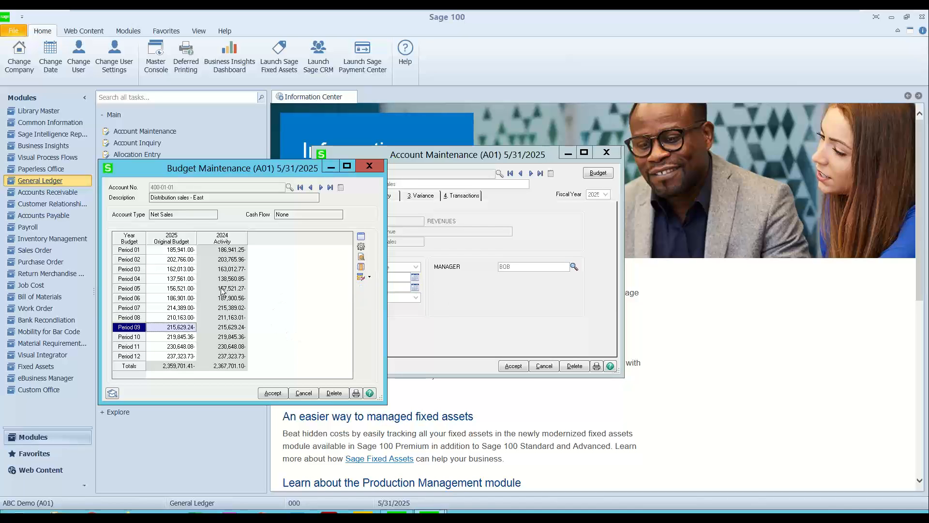
# View the related tasks and system information for Budget Maintenance, and close Budget Maintenance and Account Maintenance without saving
pyautogui.rightClick(172, 281)
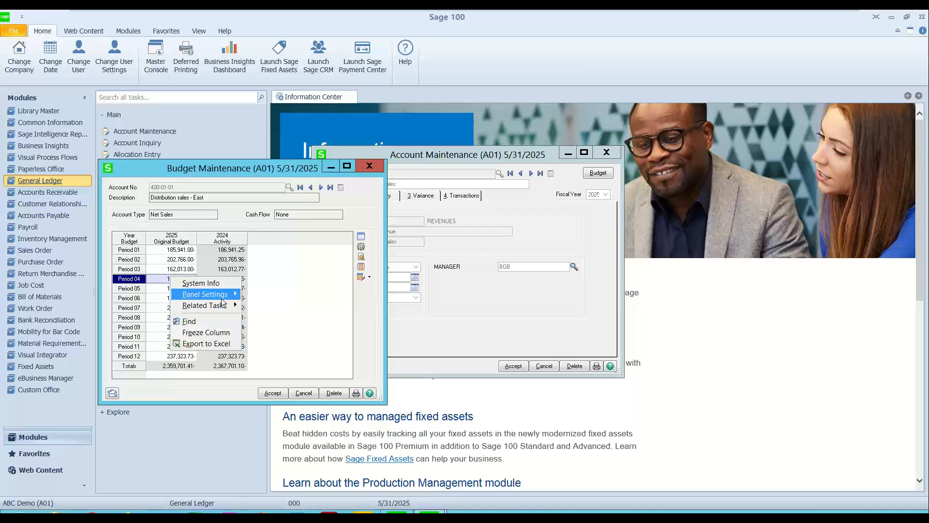
pyautogui.moveTo(222, 296)
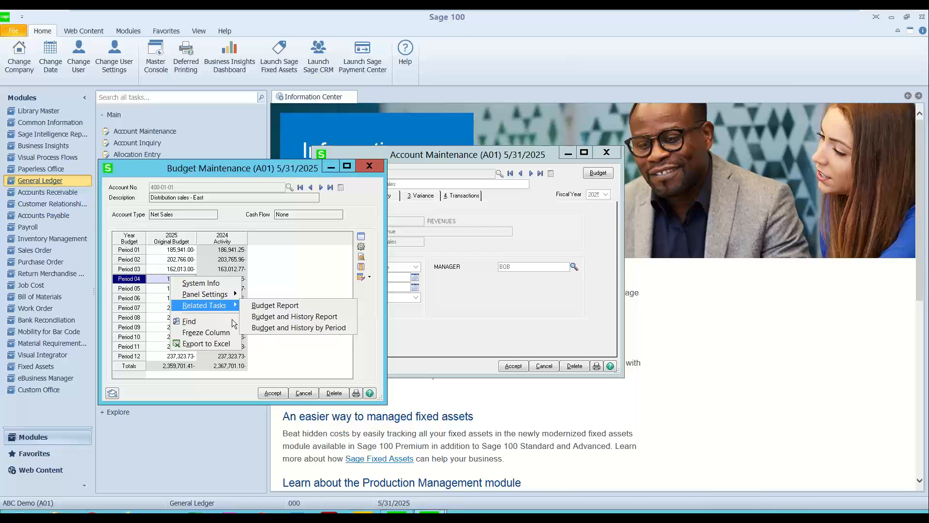
pyautogui.click(201, 282)
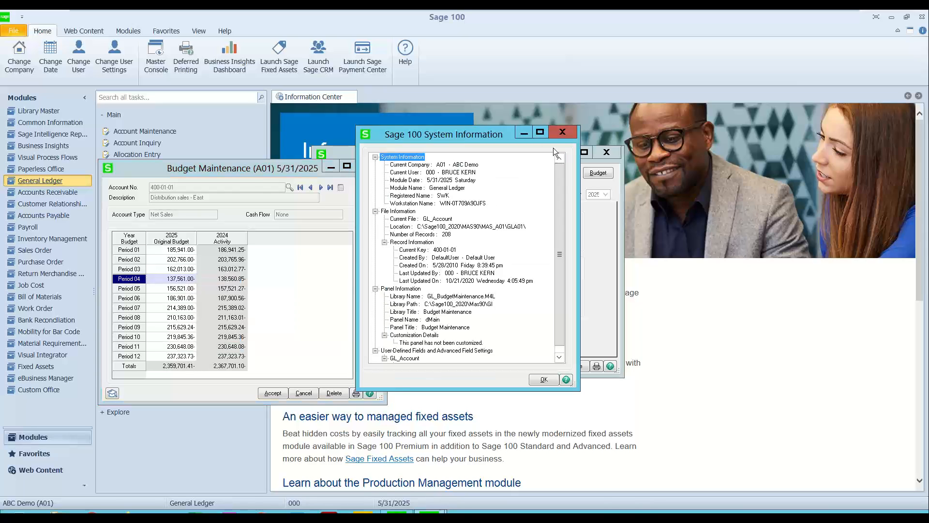
pyautogui.click(562, 132)
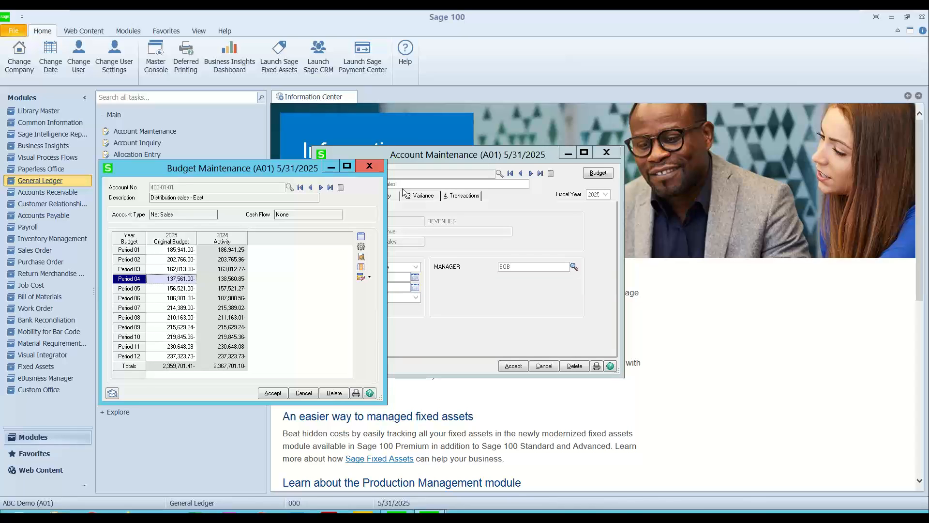
pyautogui.click(370, 163)
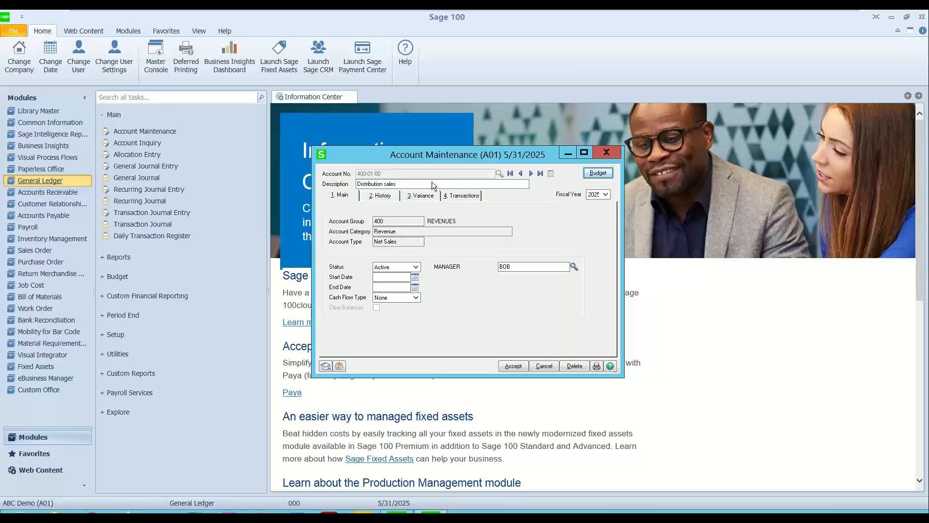
pyautogui.click(606, 152)
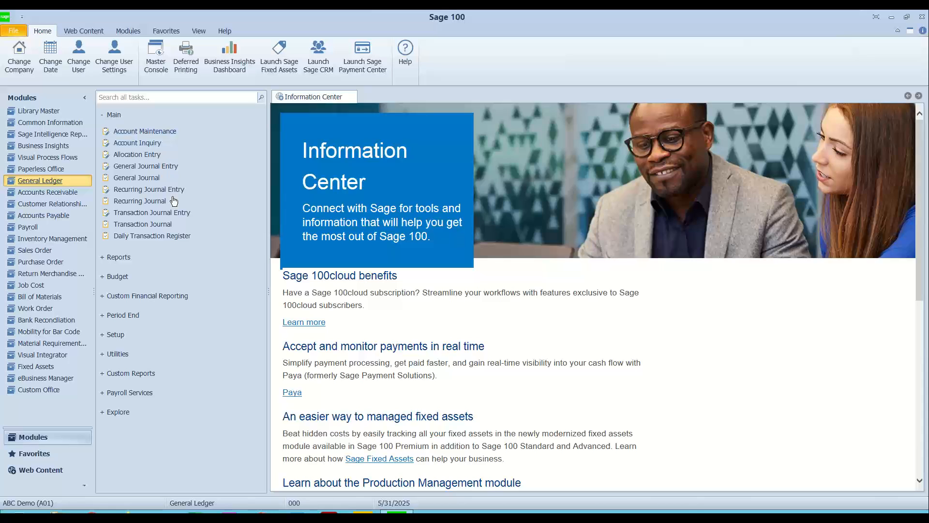
# Open Budget Maintenance from the General Ledger budget tasks and load the Distribution sales - East account
pyautogui.click(111, 116)
pyautogui.click(117, 154)
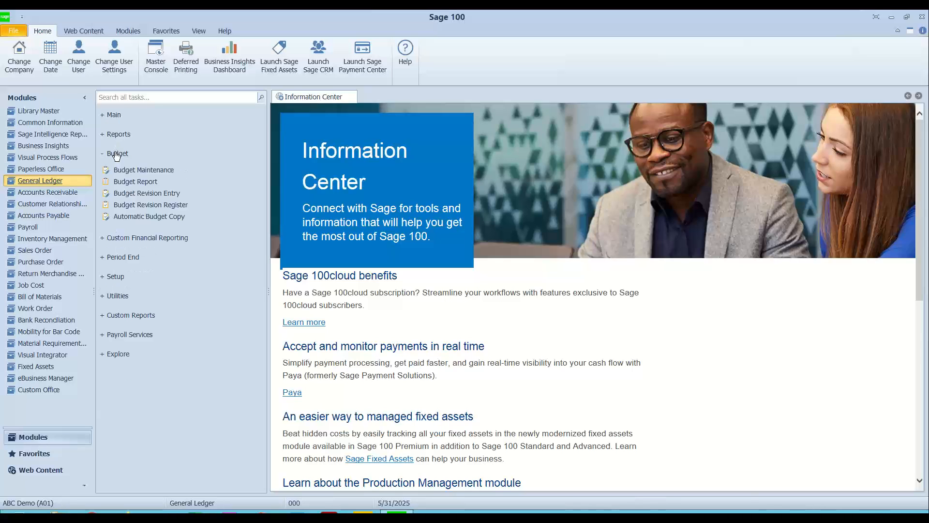
pyautogui.click(138, 171)
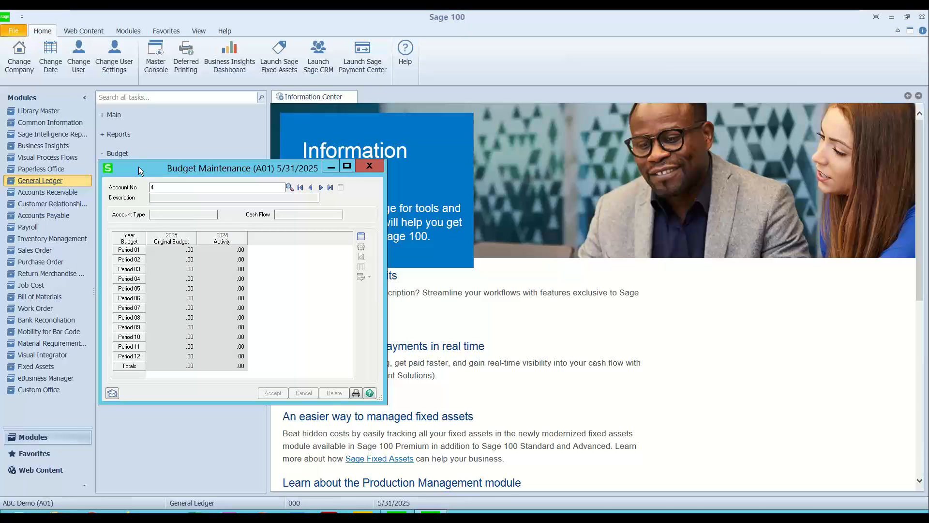
pyautogui.press('F2')
pyautogui.press('Down')
pyautogui.press('Return')
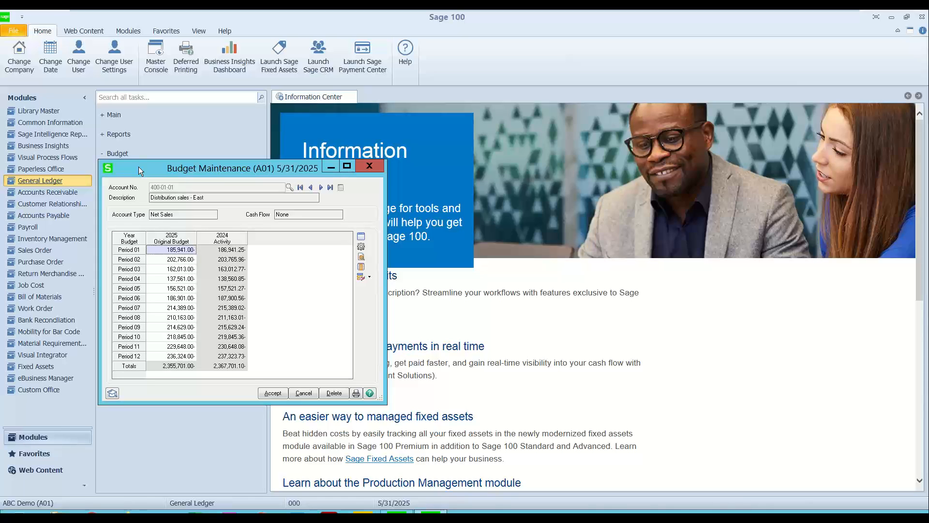
# Add a 2025 Activity column to the displayed budget columns, and close Budget Maintenance
pyautogui.click(361, 237)
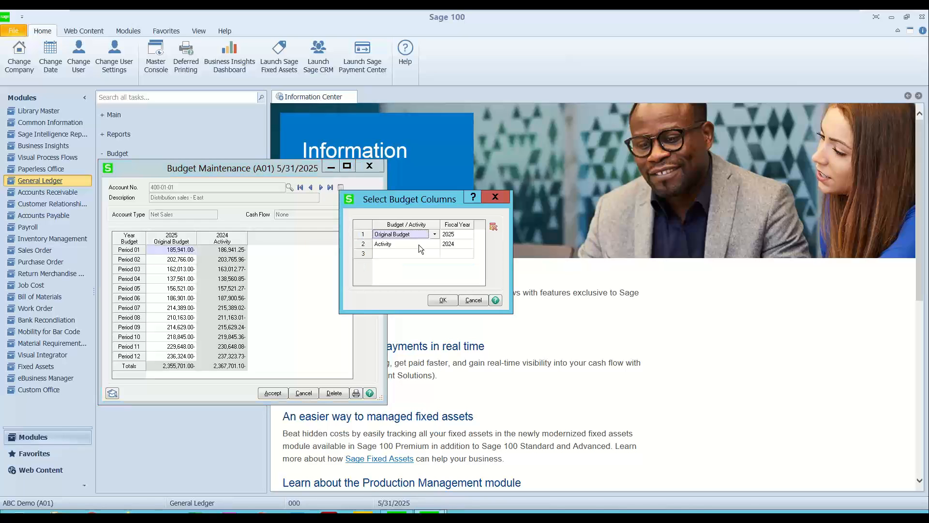
pyautogui.click(429, 249)
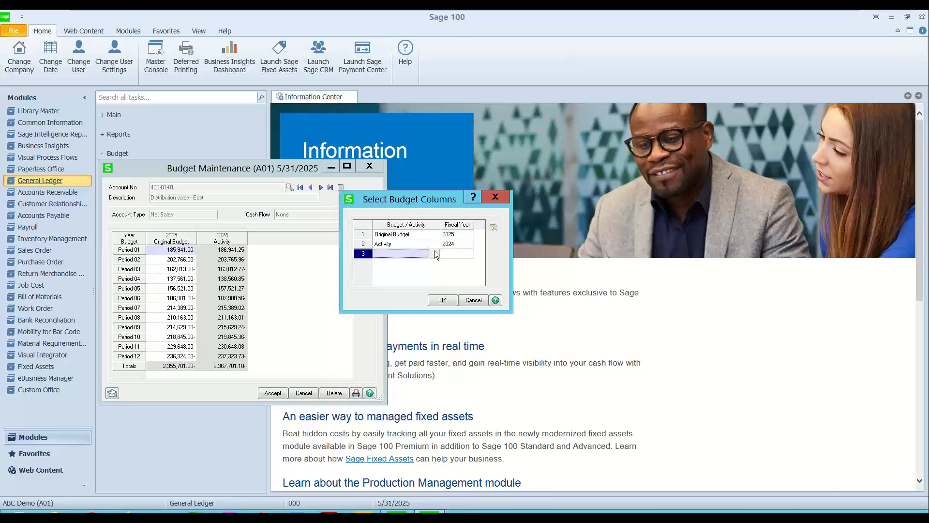
pyautogui.click(434, 252)
pyautogui.click(400, 263)
pyautogui.click(468, 253)
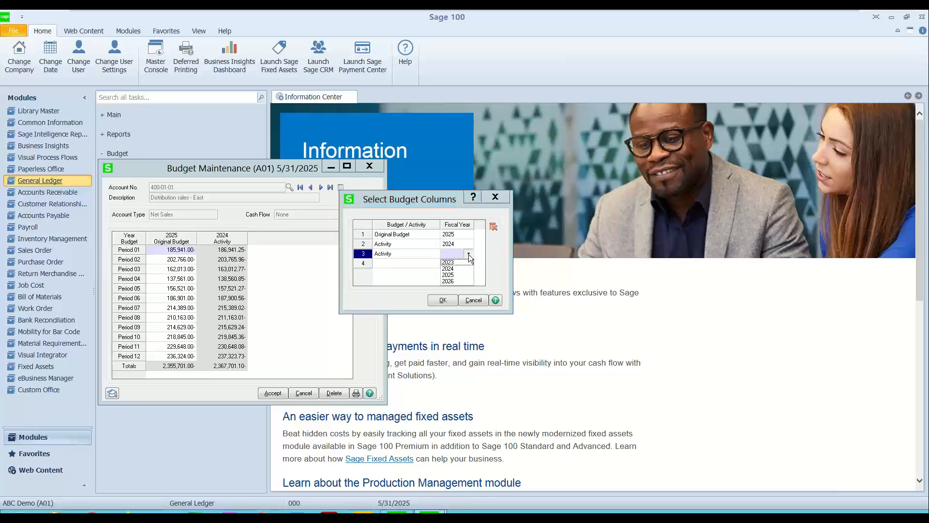
pyautogui.click(447, 274)
pyautogui.click(443, 300)
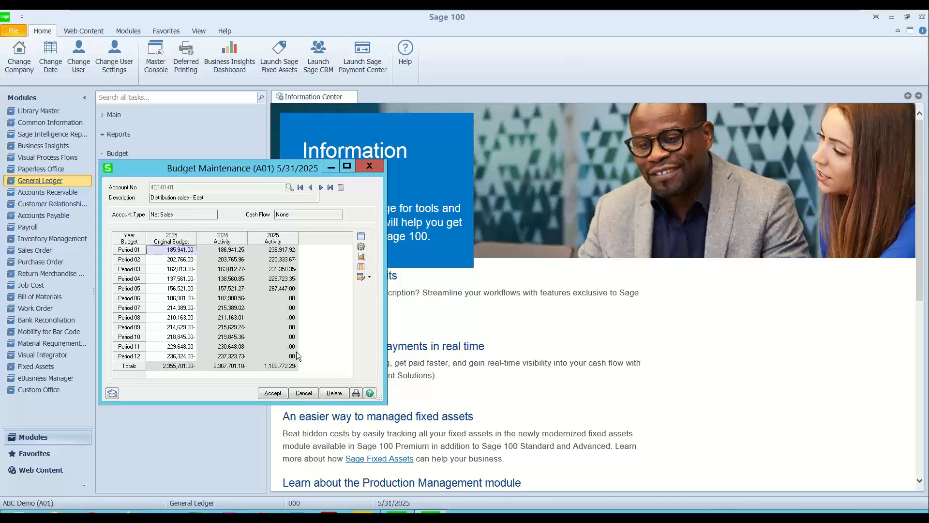
pyautogui.click(375, 165)
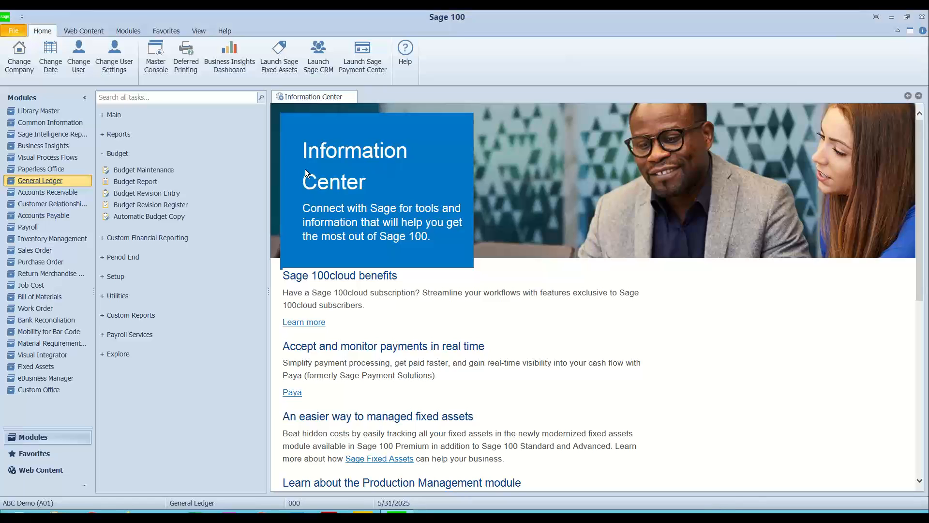
# Open Automatic Budget Copy and base the copy to the 2025 Original Budget on 2024 Activity
pyautogui.click(147, 217)
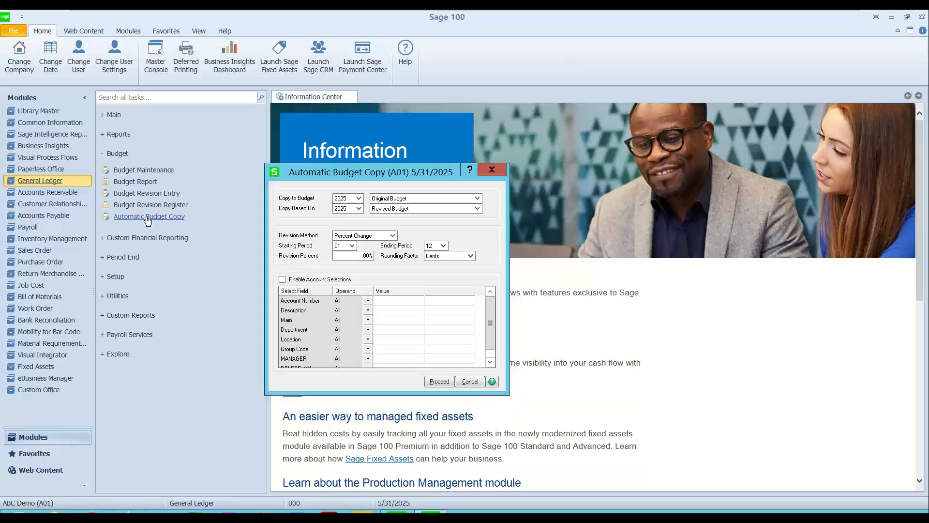
pyautogui.click(341, 210)
pyautogui.click(345, 223)
pyautogui.click(391, 212)
pyautogui.click(389, 218)
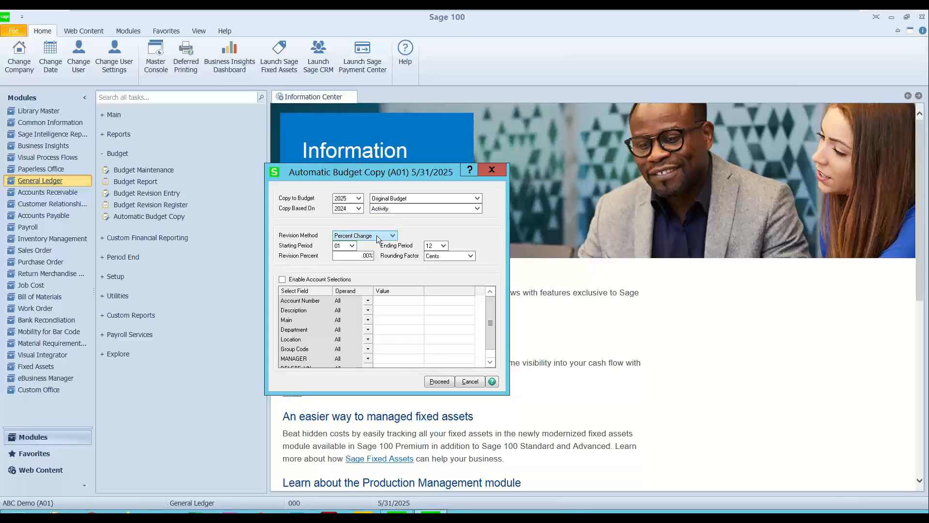
# Set the copy's revision method to Percent Change with a 5% revision percent, rounded to Dollars
pyautogui.click(379, 236)
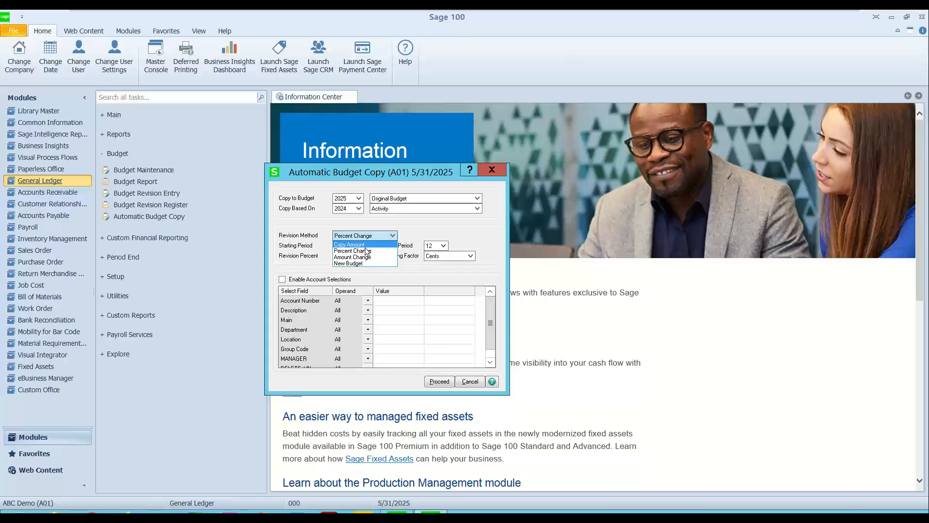
pyautogui.click(359, 251)
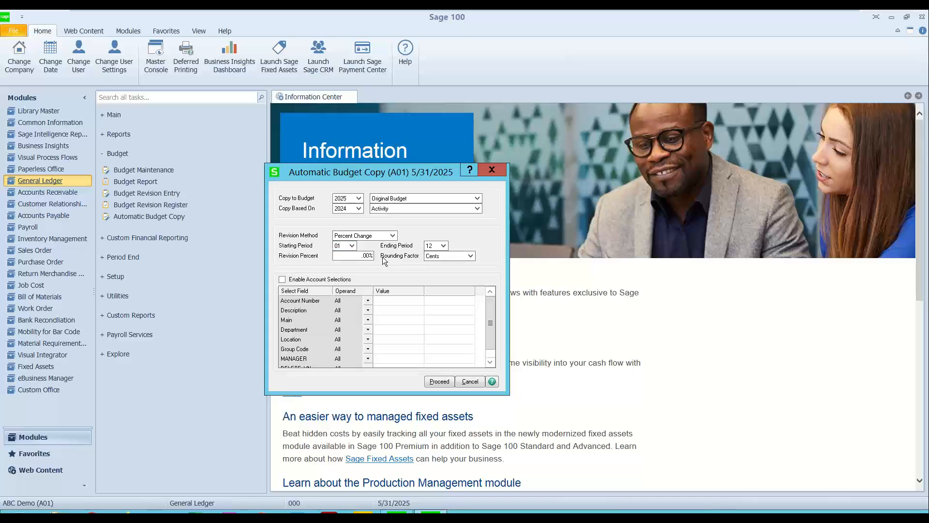
pyautogui.click(353, 256)
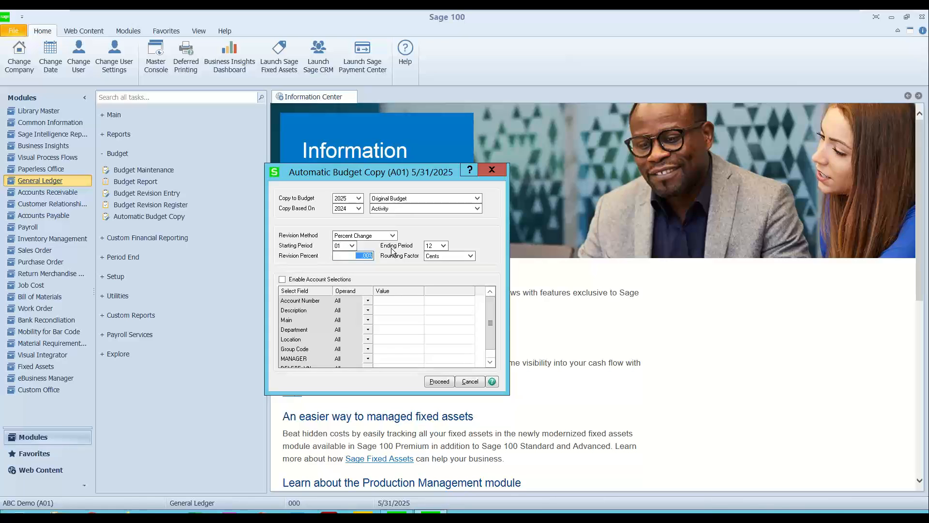
pyautogui.write('5')
pyautogui.click(437, 257)
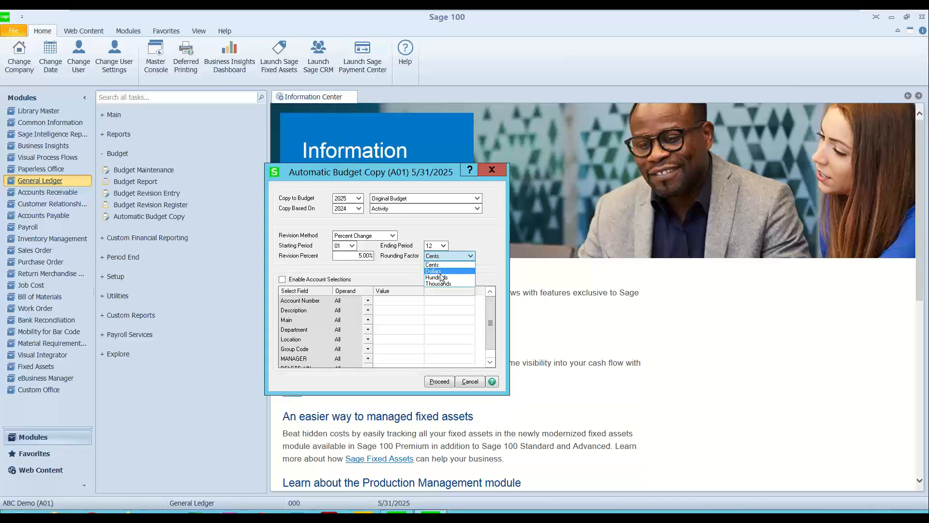
pyautogui.click(438, 271)
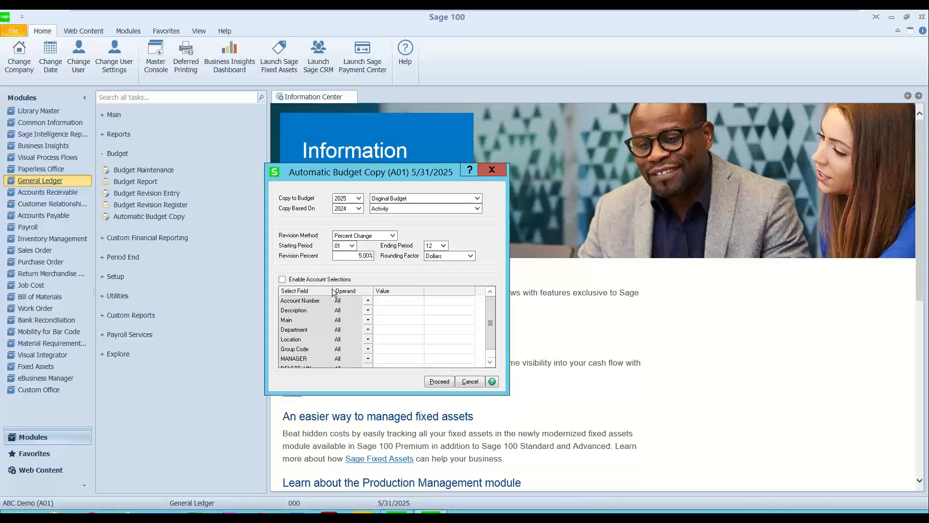
# Limit the budget copy to accounts whose Main segment equals 400, and run it
pyautogui.click(282, 280)
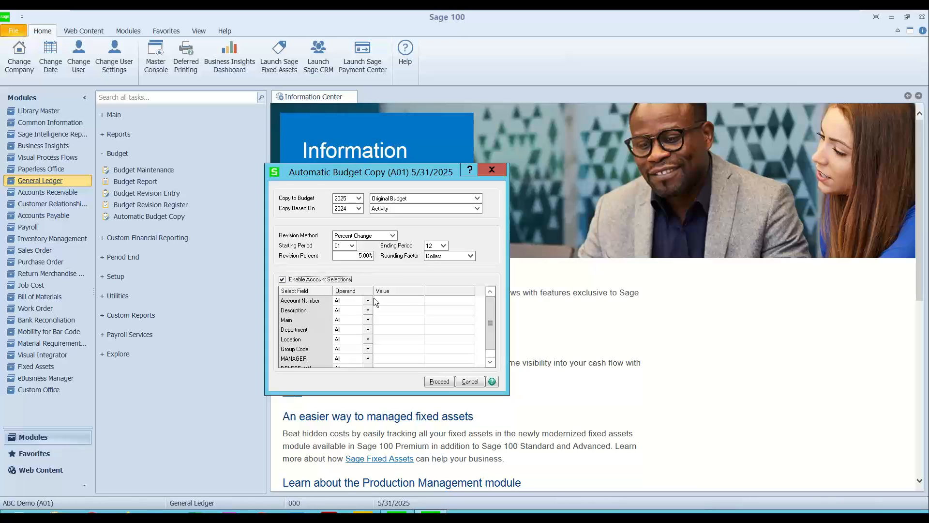
pyautogui.click(385, 319)
pyautogui.write('400')
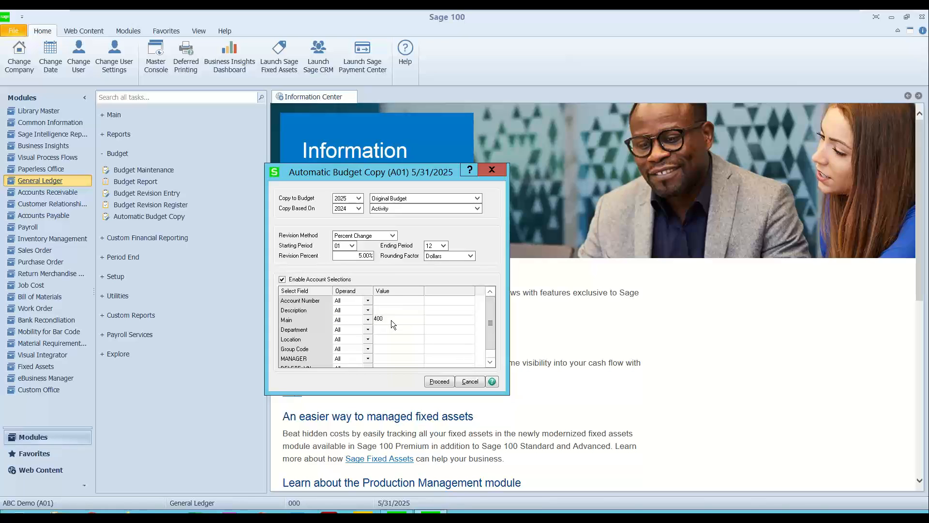
pyautogui.press('Tab')
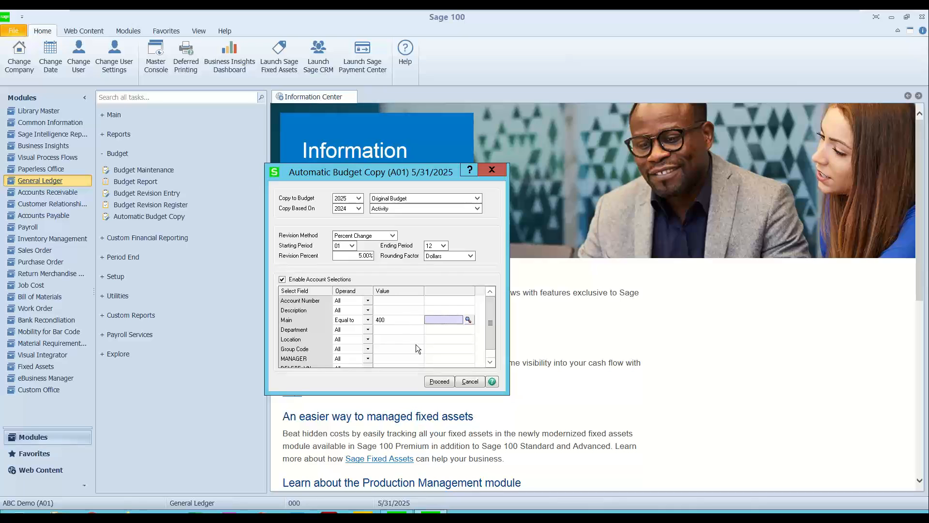
pyautogui.click(438, 381)
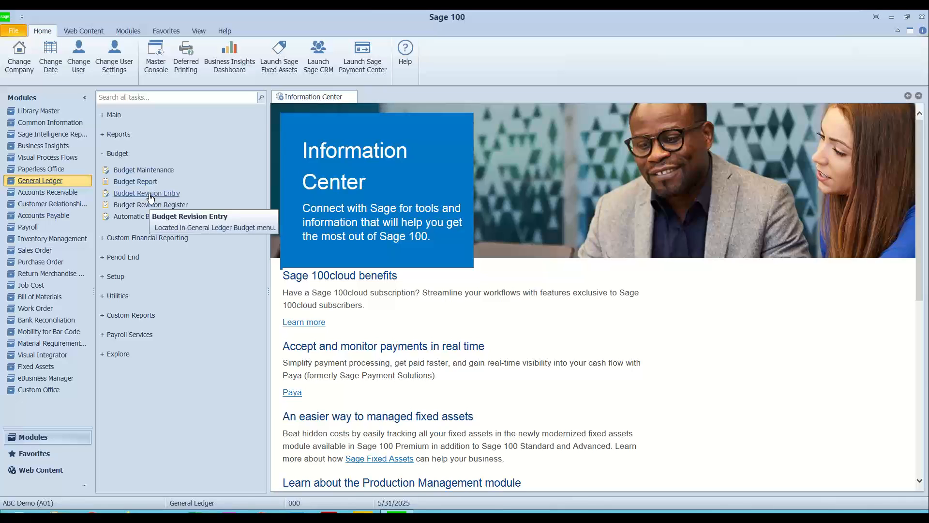
# Open Budget Revision Entry and base the 2025 Original Budget revision on 2024 Activity
pyautogui.click(150, 197)
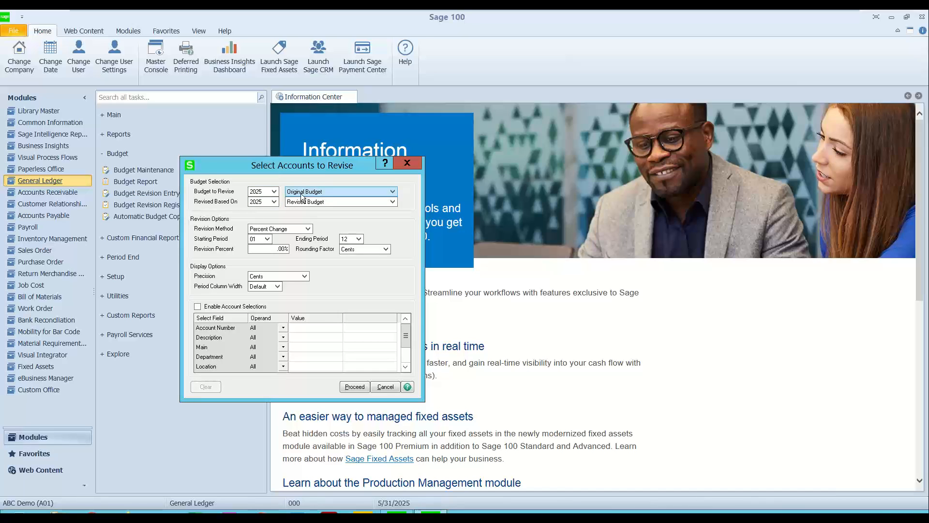
pyautogui.click(274, 202)
pyautogui.click(257, 216)
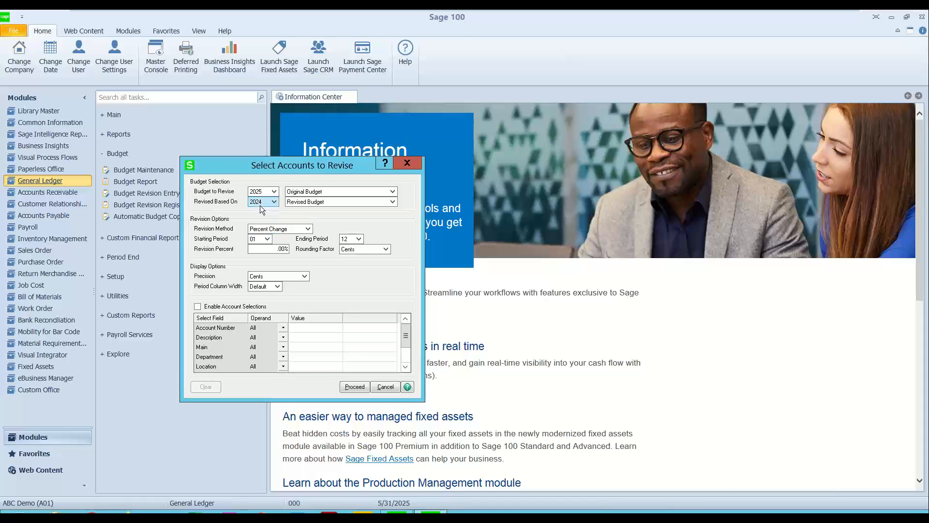
pyautogui.click(298, 202)
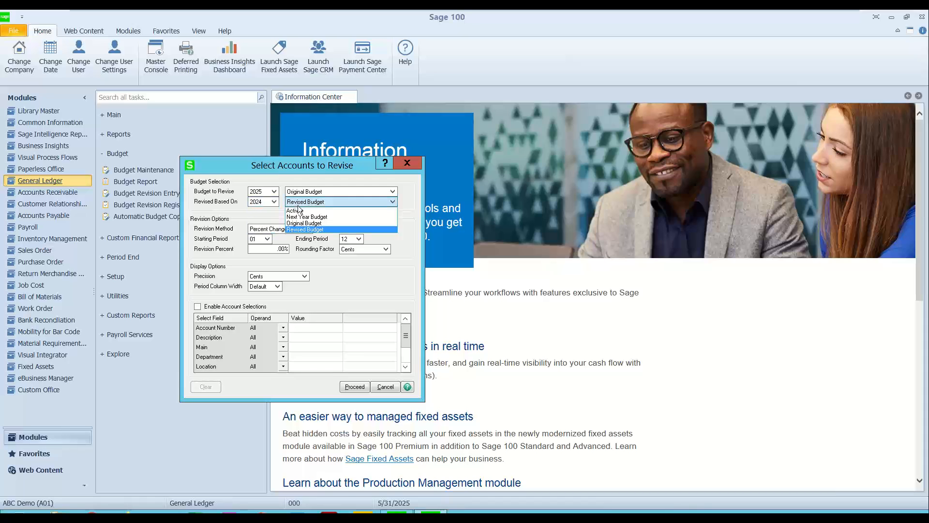
pyautogui.click(296, 210)
# Set the revision method to Copy Amount, with both the rounding factor and the display precision in Dollars
pyautogui.click(286, 228)
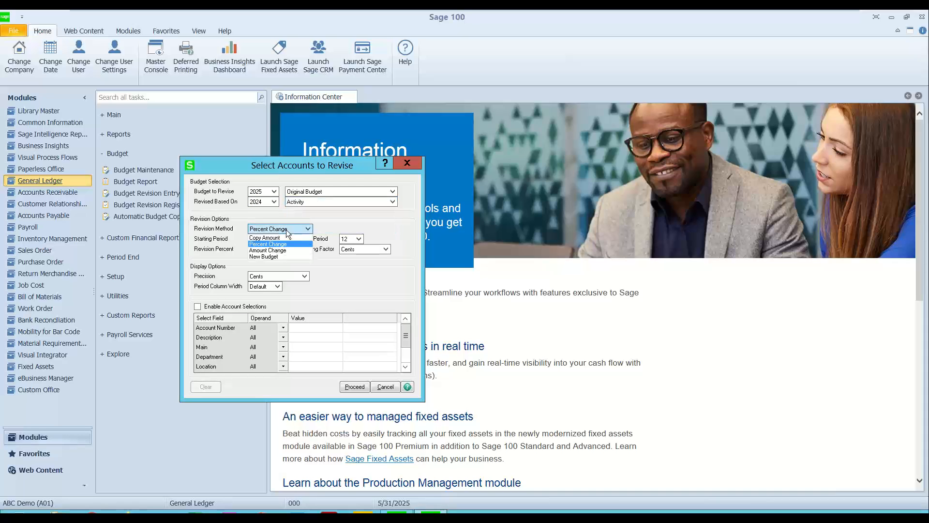
pyautogui.click(273, 237)
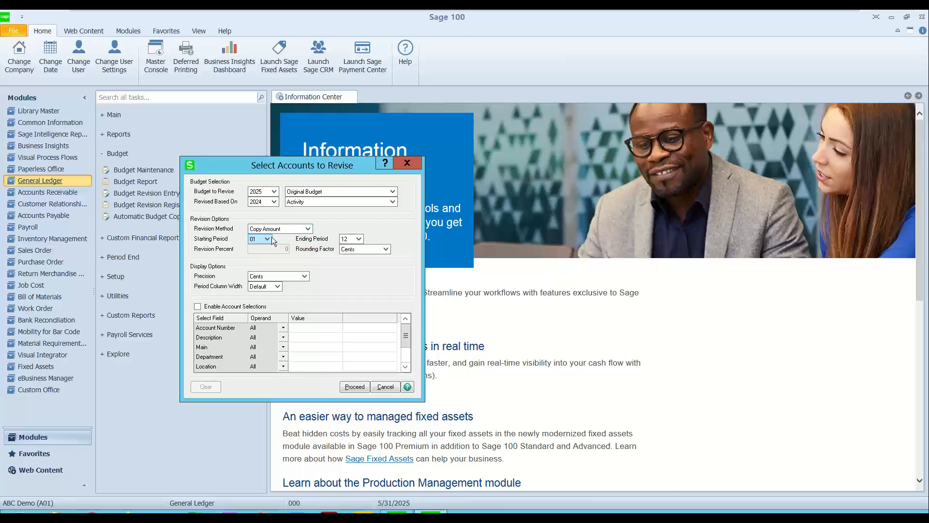
pyautogui.click(368, 249)
pyautogui.click(293, 277)
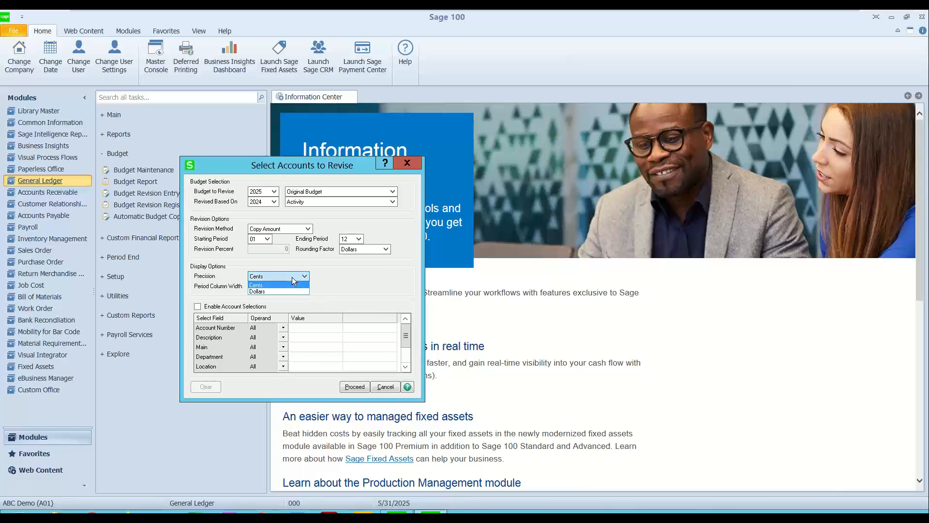
pyautogui.click(263, 291)
# Enable account selections and look up 400-01-00, Distribution sales, as the starting account number
pyautogui.click(198, 307)
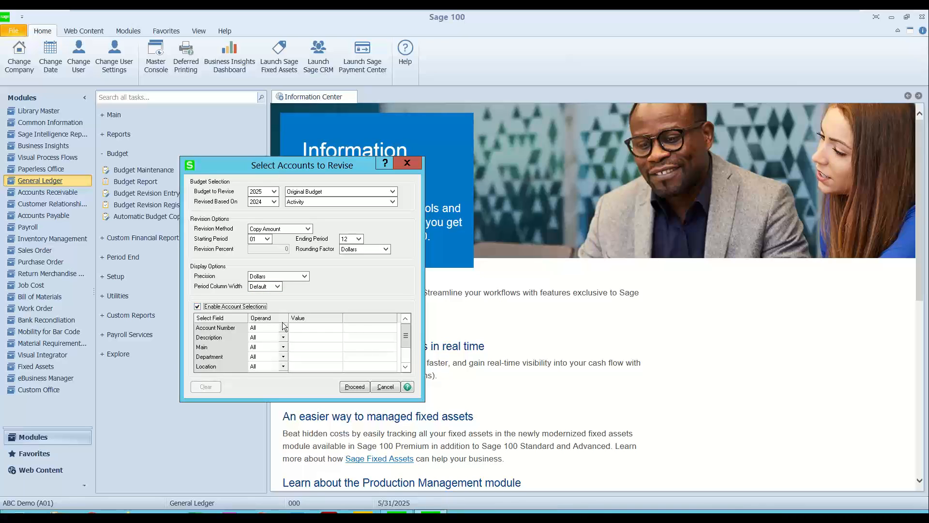
pyautogui.click(319, 329)
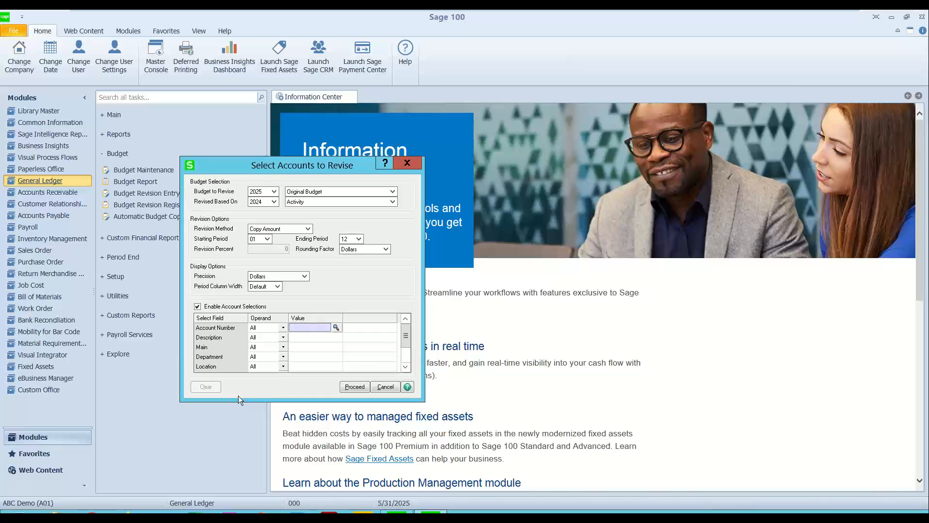
pyautogui.write('4')
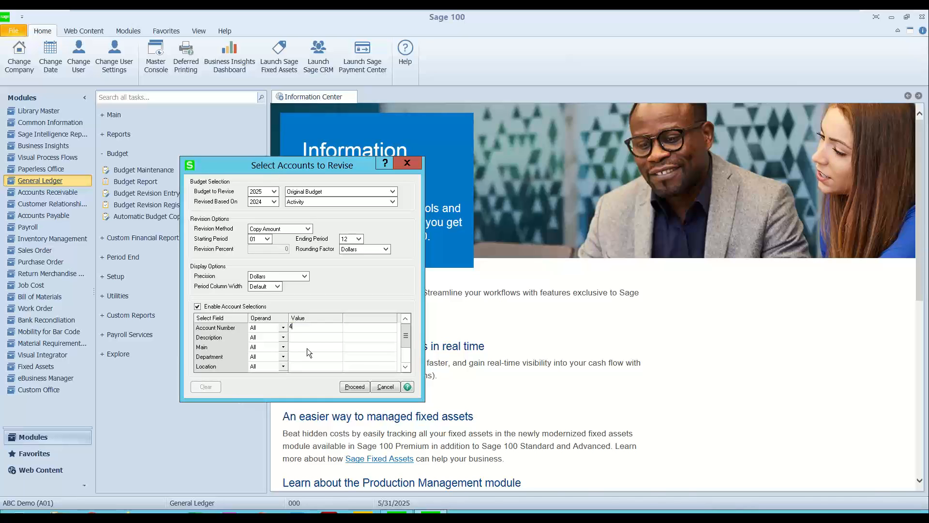
pyautogui.press('F2')
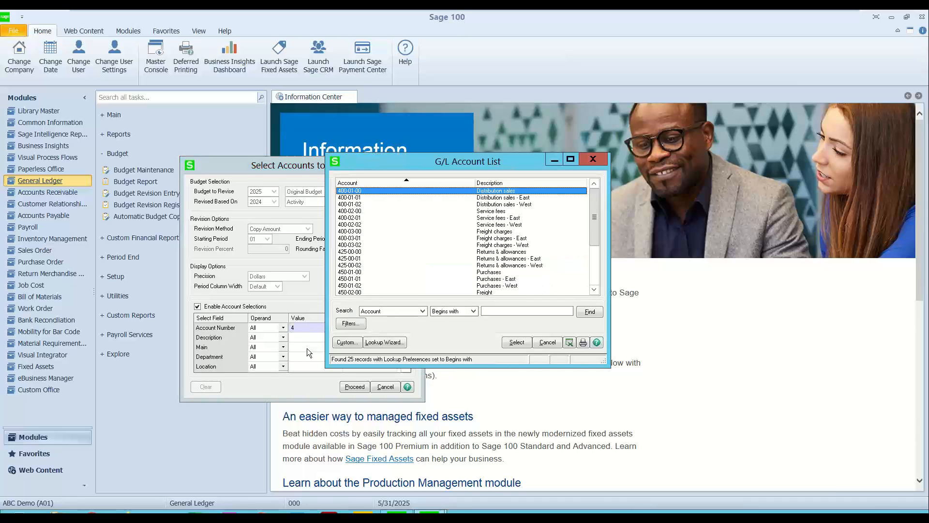
pyautogui.press('Return')
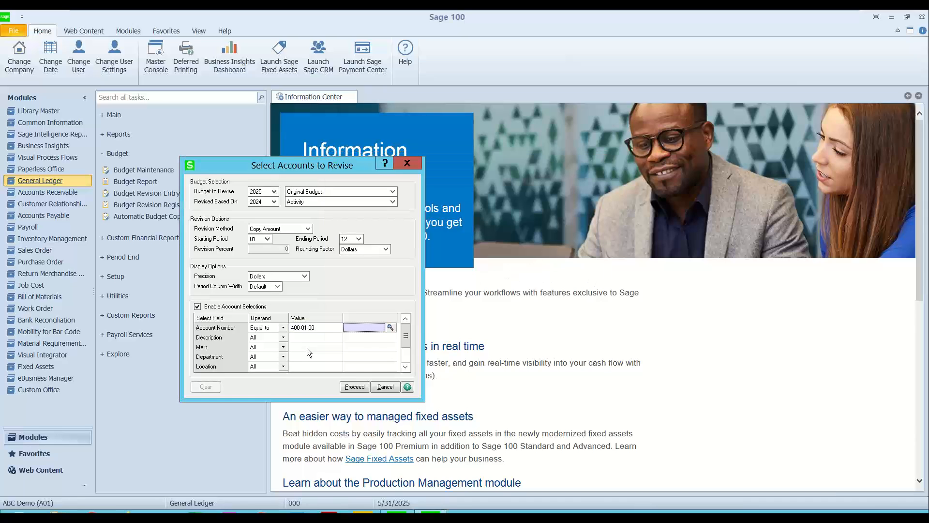
# Look up 400-03-02, Freight charges - West, as the ending account number of the range
pyautogui.press('F2')
pyautogui.press('Down')
pyautogui.press('Down')
pyautogui.press('Down')
pyautogui.press('Down')
pyautogui.press('Down')
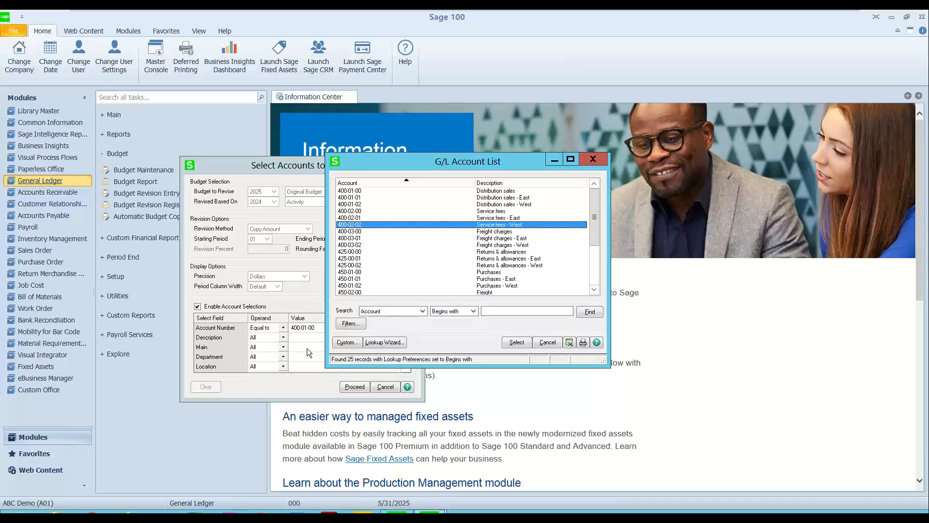
pyautogui.press('Down')
pyautogui.press('Down')
pyautogui.press('Down')
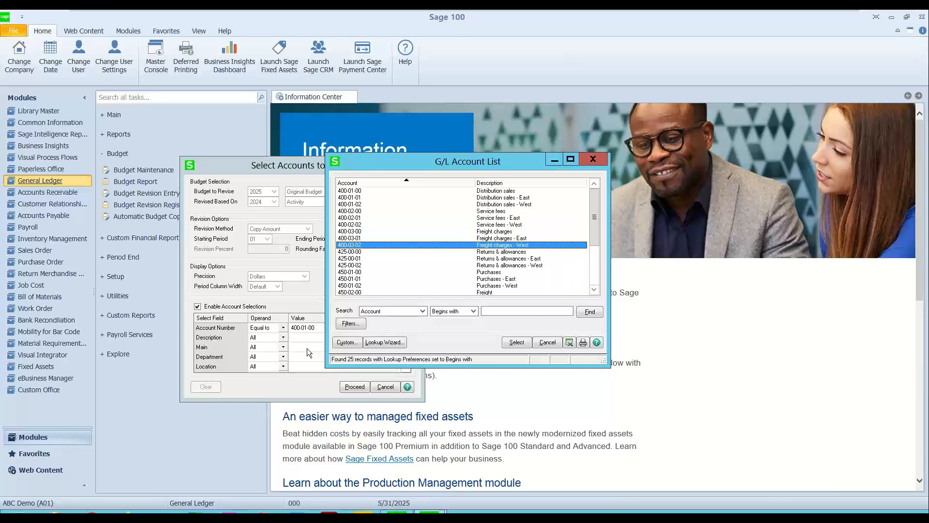
pyautogui.press('Return')
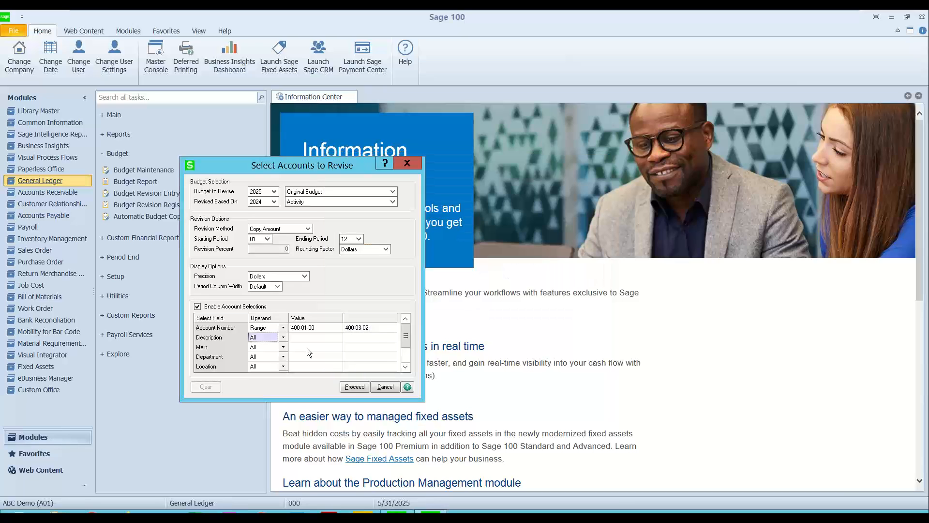
# Load the selected accounts for revision, and move and enlarge the Budget Revision Entry window to show more periods
pyautogui.click(358, 388)
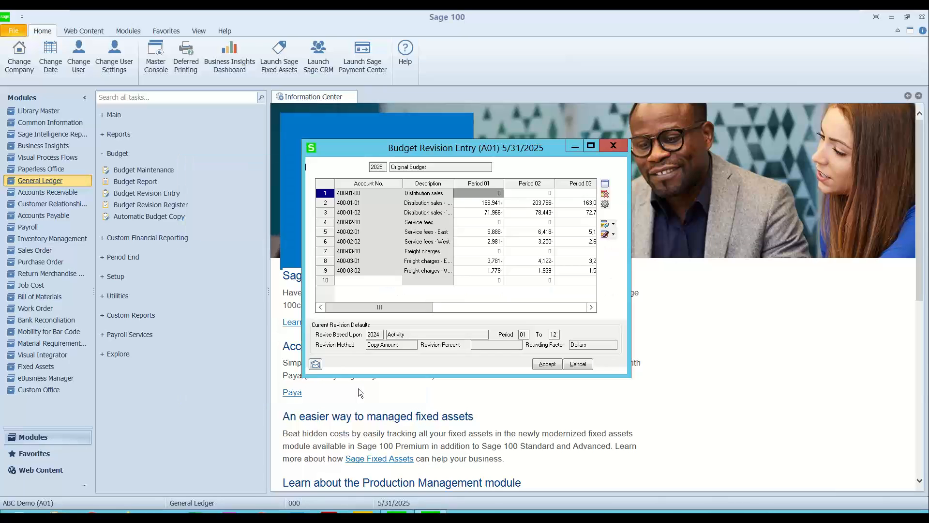
pyautogui.moveTo(321, 147); pyautogui.dragTo(61, 51)
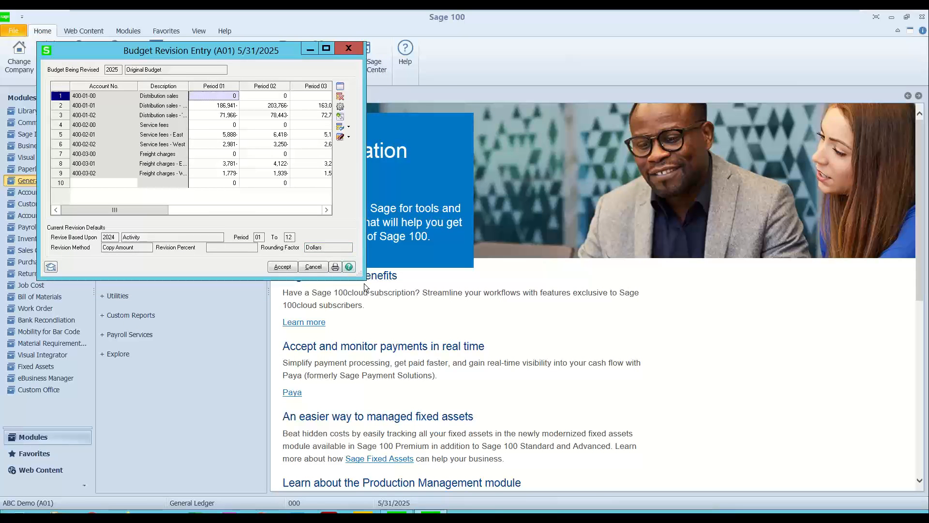
pyautogui.moveTo(366, 278); pyautogui.dragTo(790, 442)
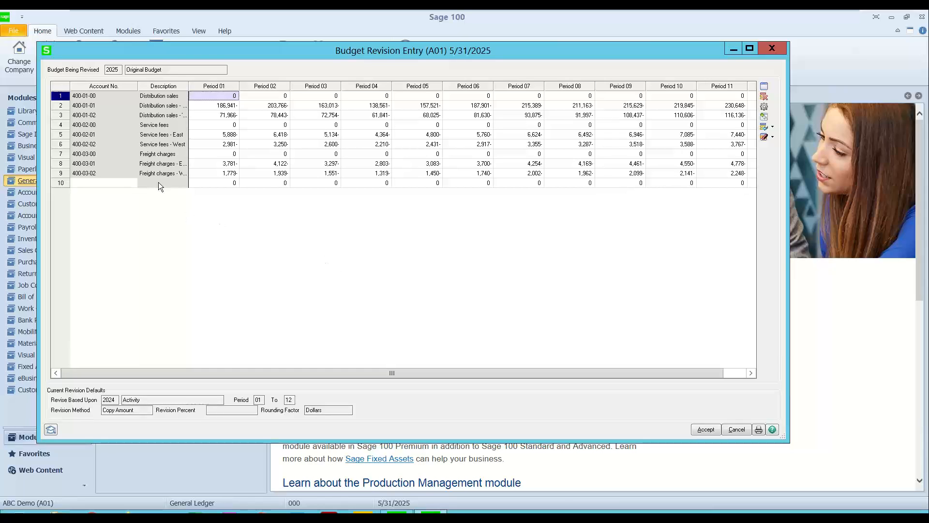
# Look up account 425-00-00, Returns & allowances, and add it as a new line in the revision grid
pyautogui.click(124, 183)
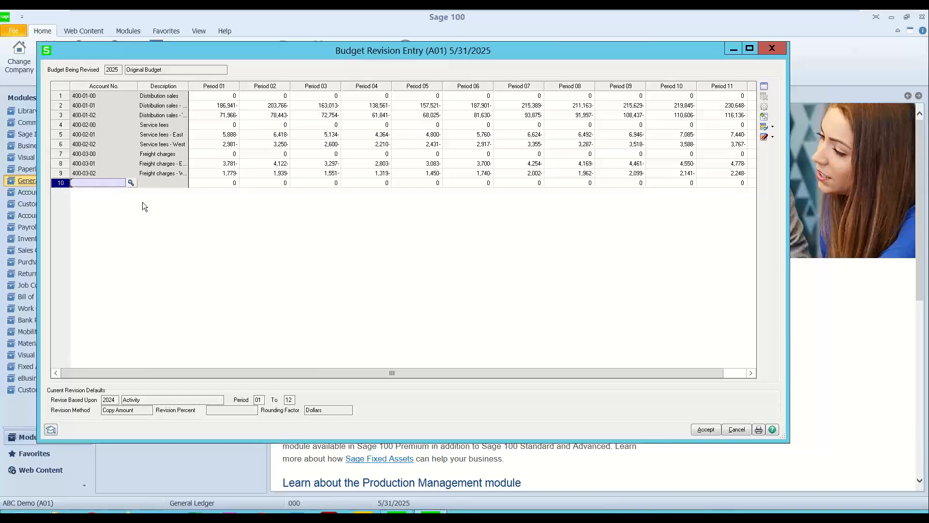
pyautogui.write('4')
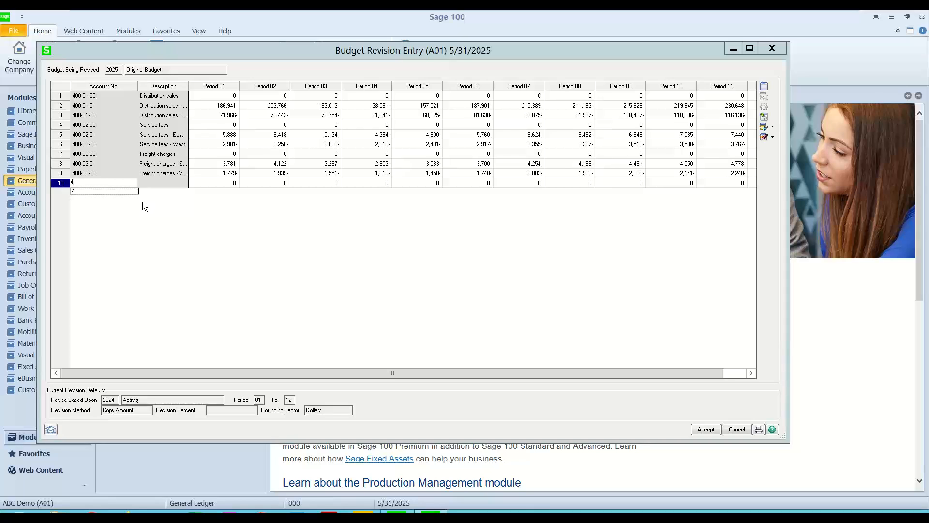
pyautogui.press('F2')
pyautogui.press('Down')
pyautogui.press('Down')
pyautogui.press('Down')
pyautogui.press('Down')
pyautogui.press('Down')
pyautogui.press('Down')
pyautogui.press('Down')
pyautogui.press('Down')
pyautogui.press('Down')
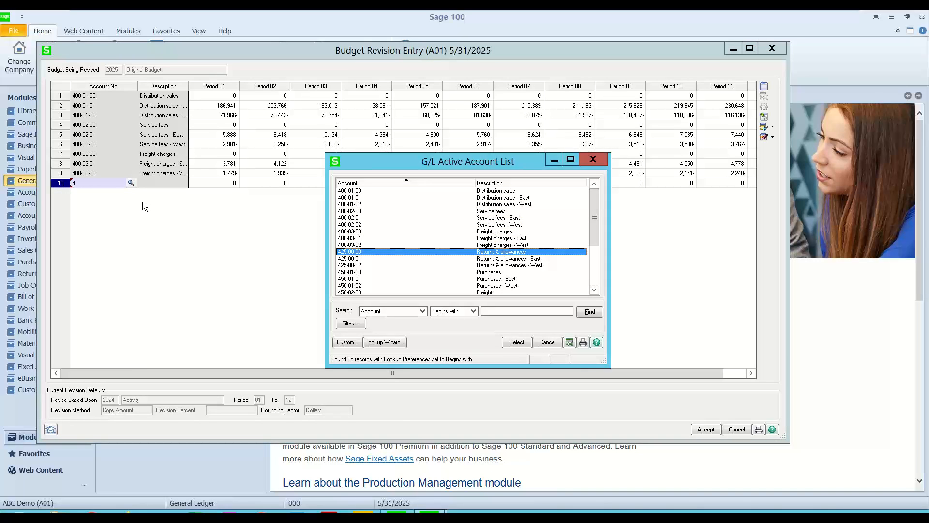
pyautogui.press('Return')
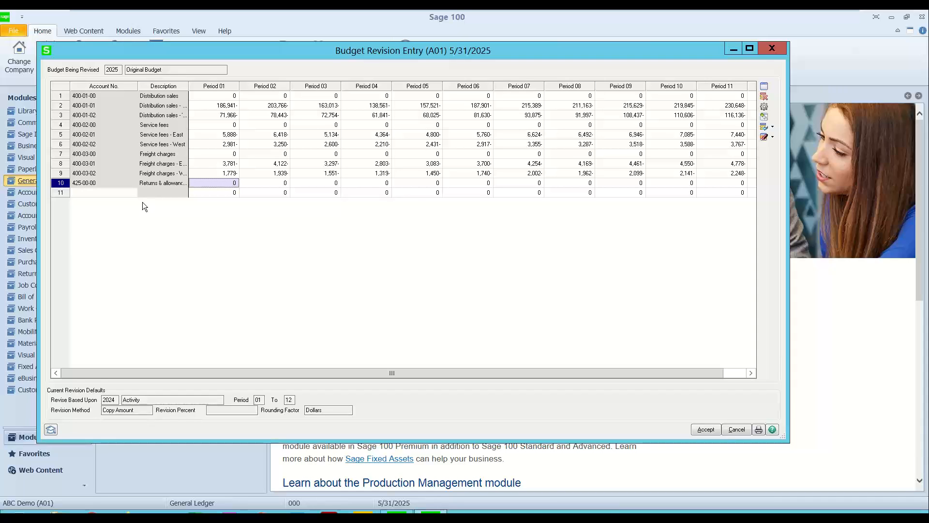
# Set the Period 01 budget of the Returns & allowances line to 5,000
pyautogui.write('5,000-')
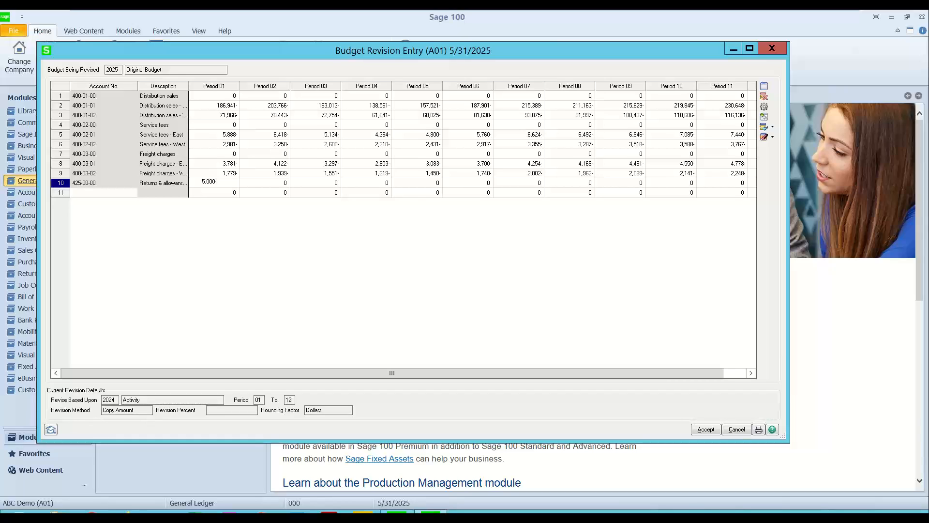
pyautogui.press('Tab')
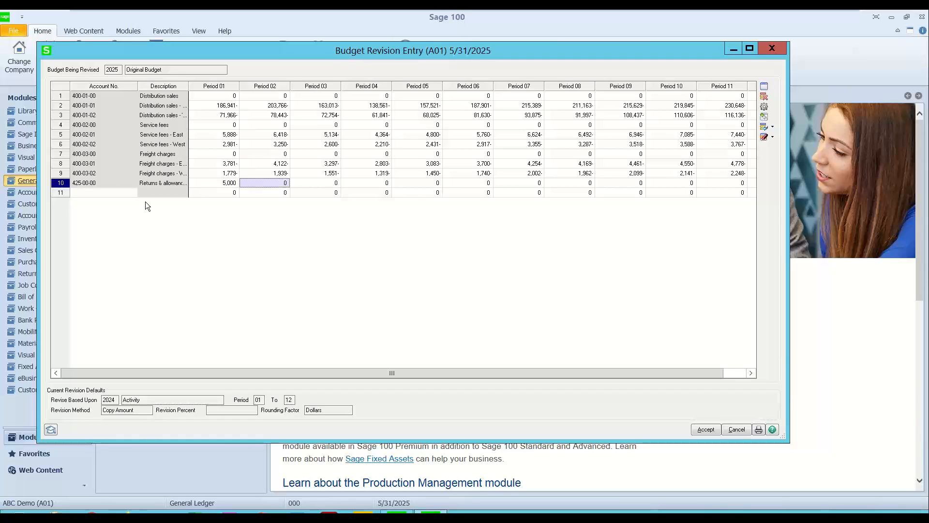
pyautogui.hotkey('shift', 'Tab')
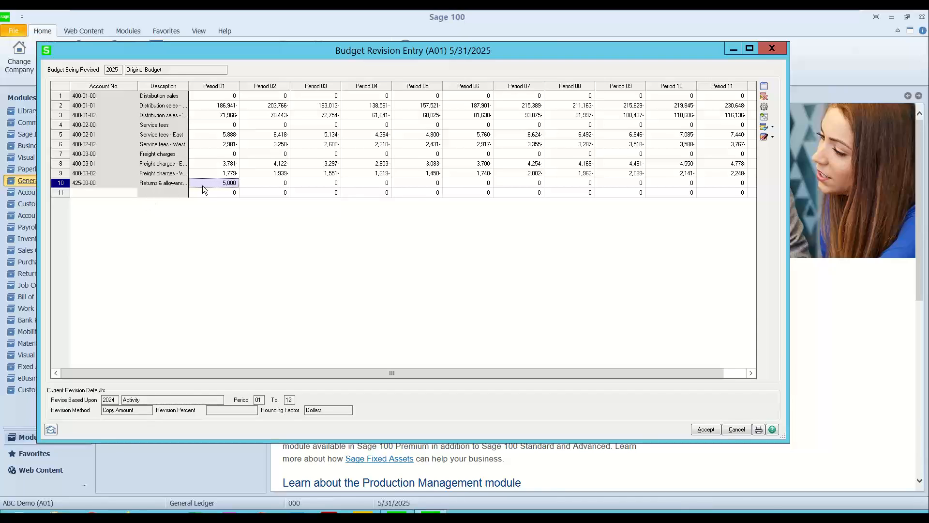
# Delete the 425-00-00 Returns & allowances line from the revision grid and return to the first line's Period 01
pyautogui.click(765, 100)
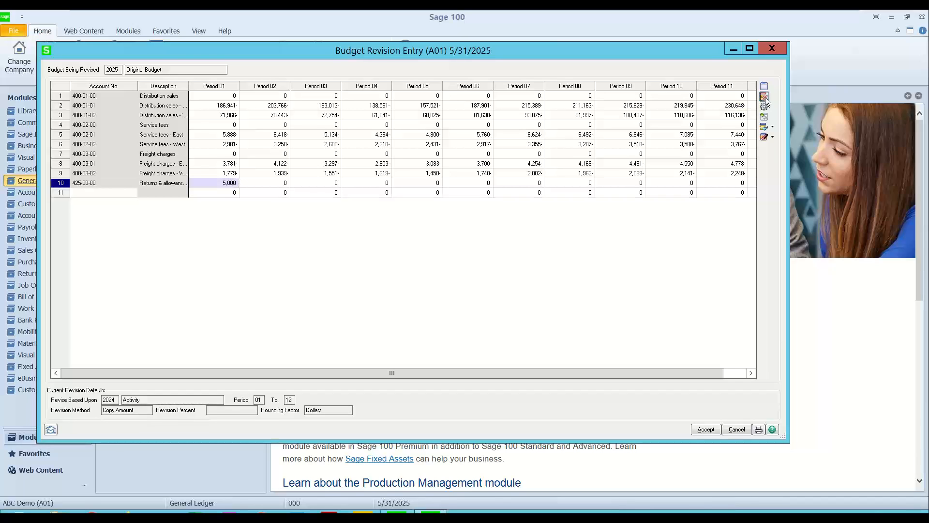
pyautogui.click(230, 97)
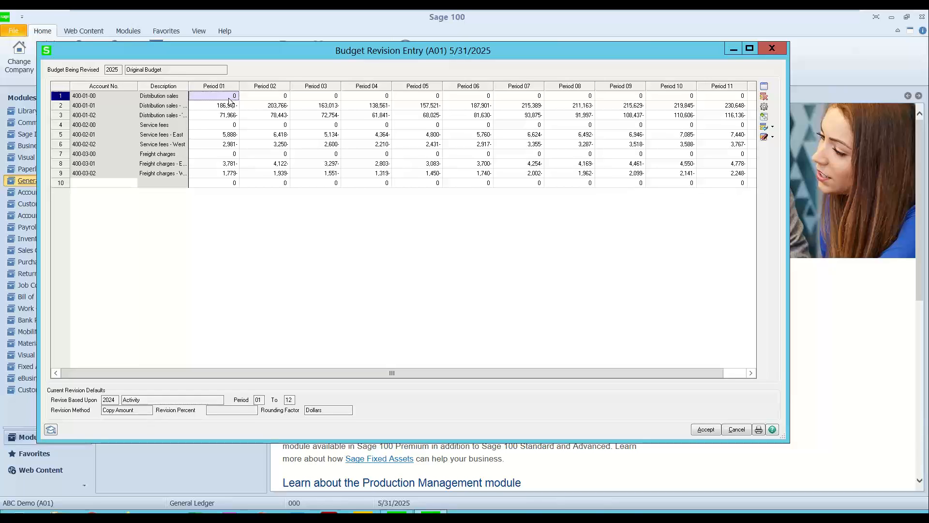
# Set the Period 01 budget of the 400-01-00 Distribution sales line to a credit of 120,000-
pyautogui.write('120,000')
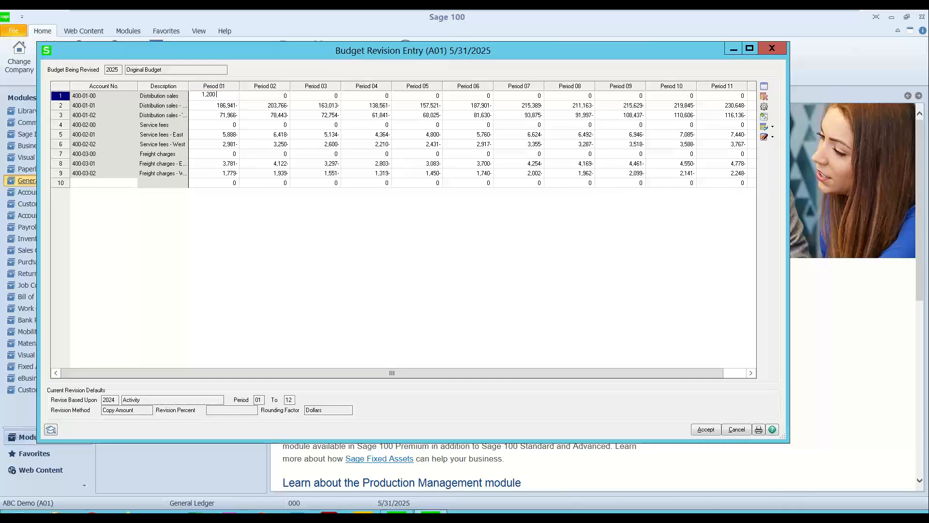
pyautogui.write('-')
pyautogui.press('Tab')
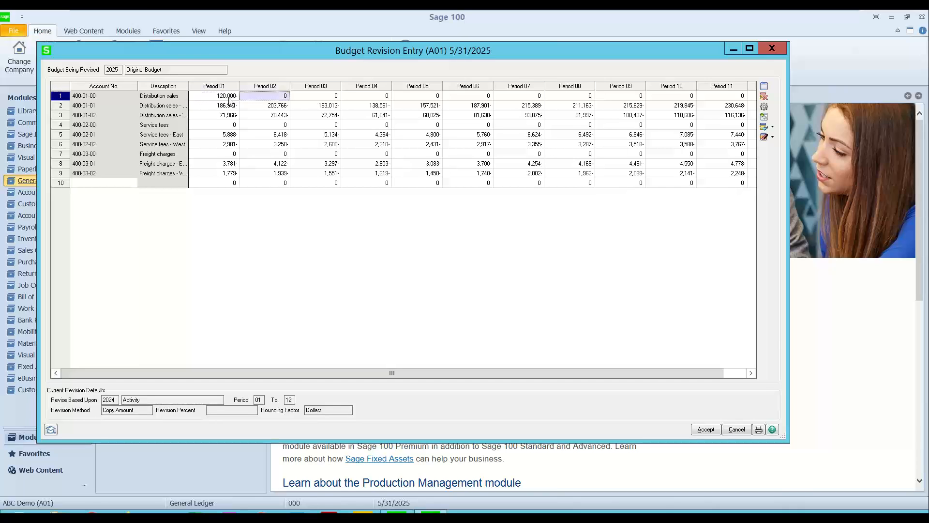
# Spread the Period 01 amount of the 400-01-00 Distribution sales line across all periods with the Annual Budget change method
pyautogui.click(228, 98)
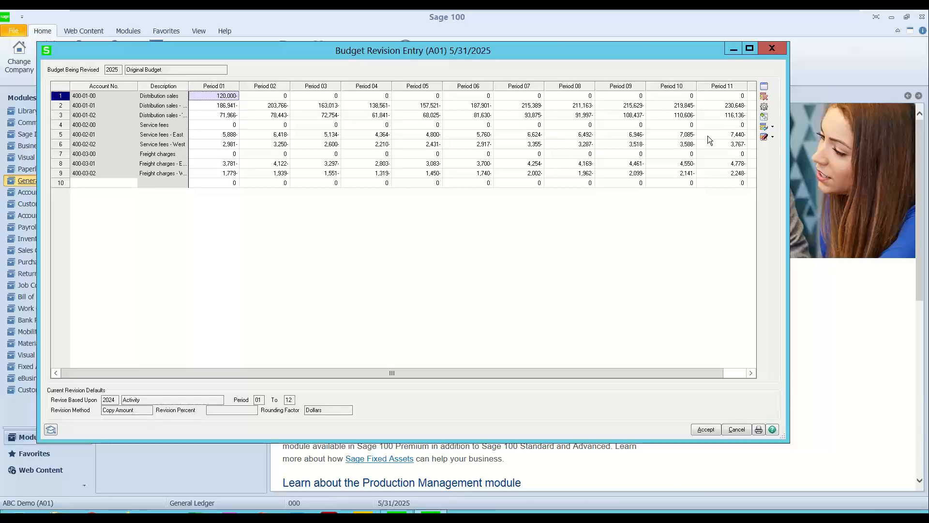
pyautogui.click(765, 108)
pyautogui.click(510, 253)
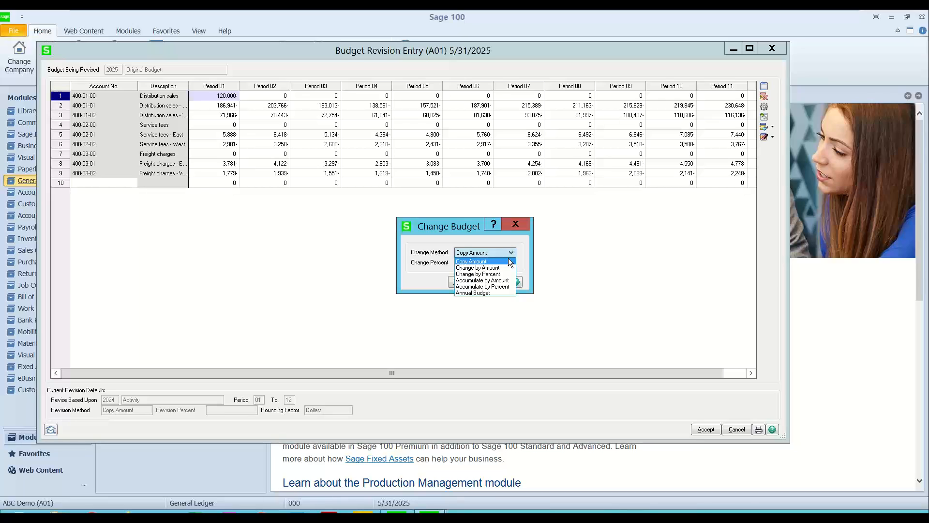
pyautogui.click(476, 294)
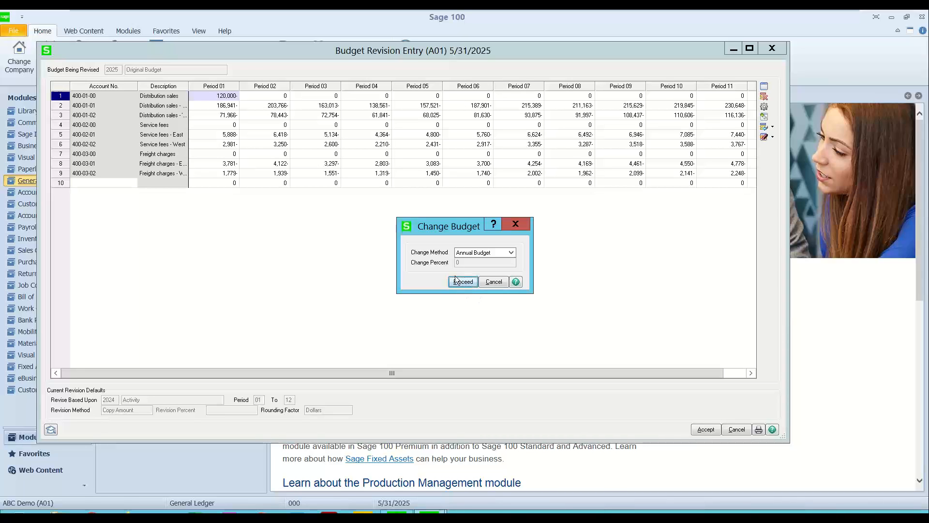
pyautogui.click(462, 282)
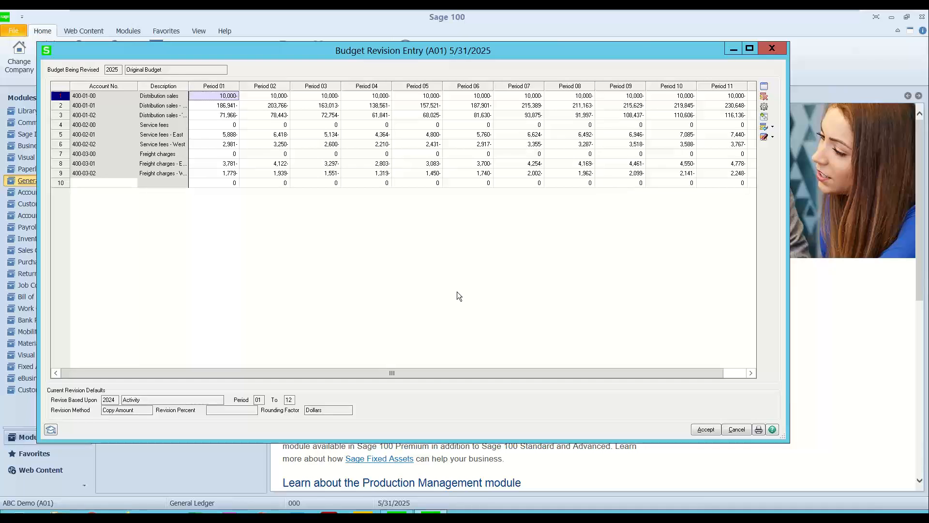
# Review the available budget change methods for the 400-01-00 Distribution sales line and leave without applying one
pyautogui.click(766, 108)
pyautogui.click(512, 252)
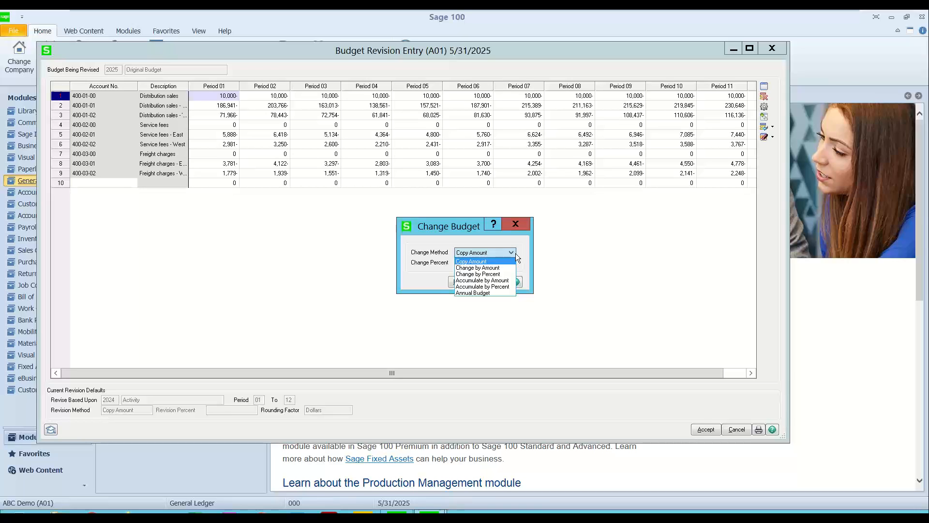
pyautogui.click(564, 230)
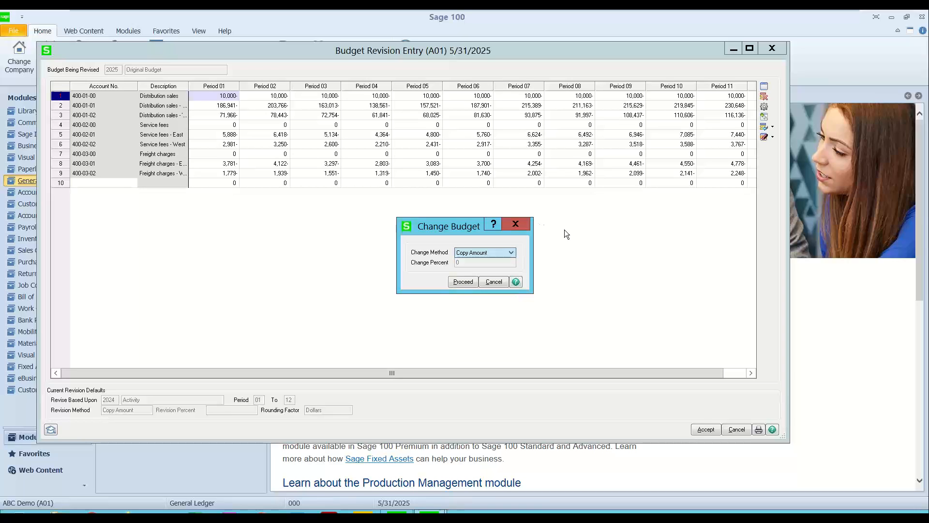
pyautogui.click(523, 227)
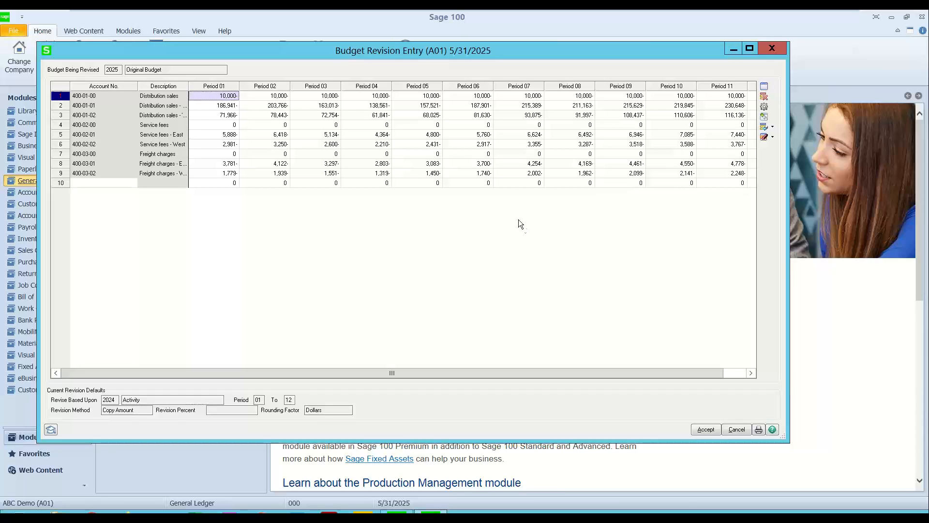
# Compare the 2025 Original Budget with the 2025 Revised Budget in the additional information for account 400-01-01, and close it
pyautogui.click(228, 106)
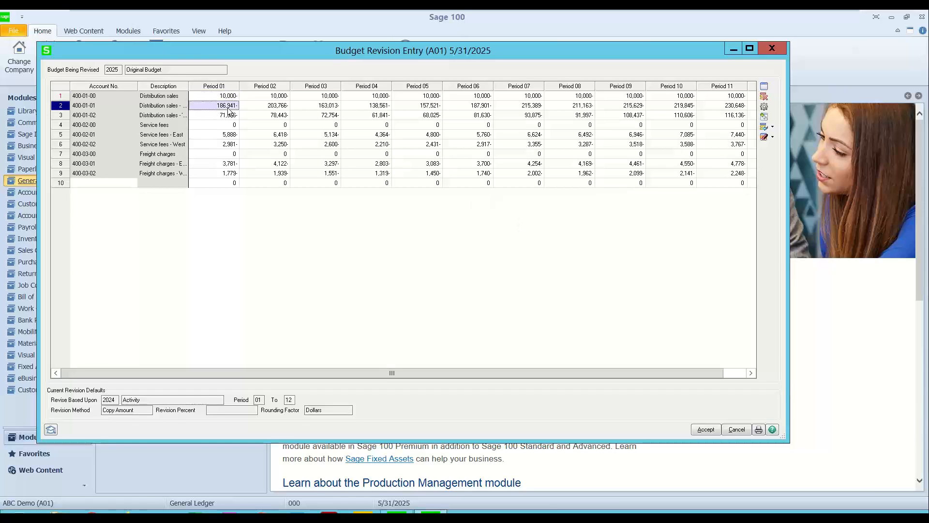
pyautogui.click(764, 119)
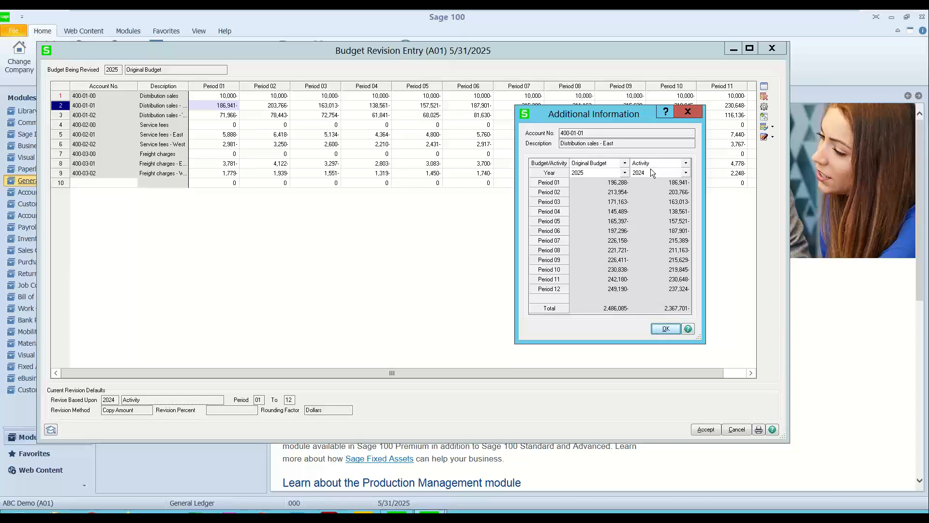
pyautogui.click(686, 164)
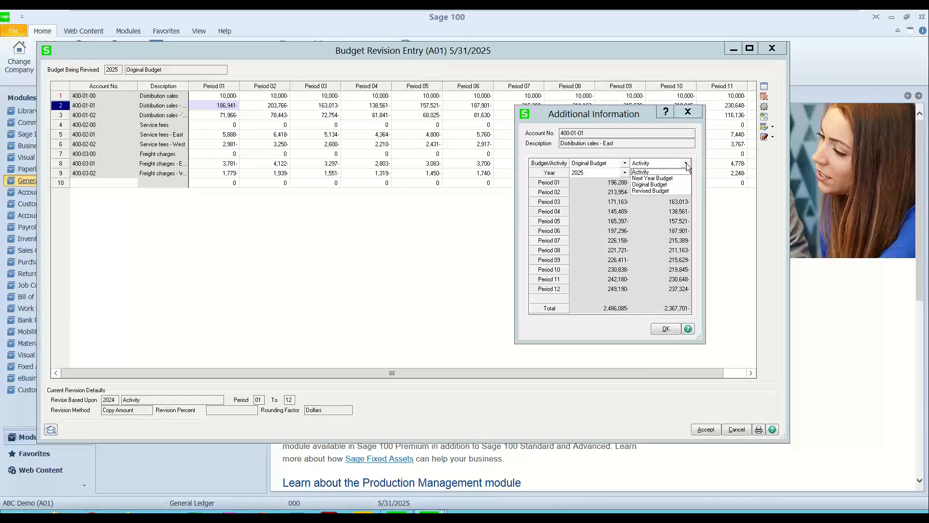
pyautogui.click(686, 164)
pyautogui.click(686, 164)
pyautogui.click(656, 190)
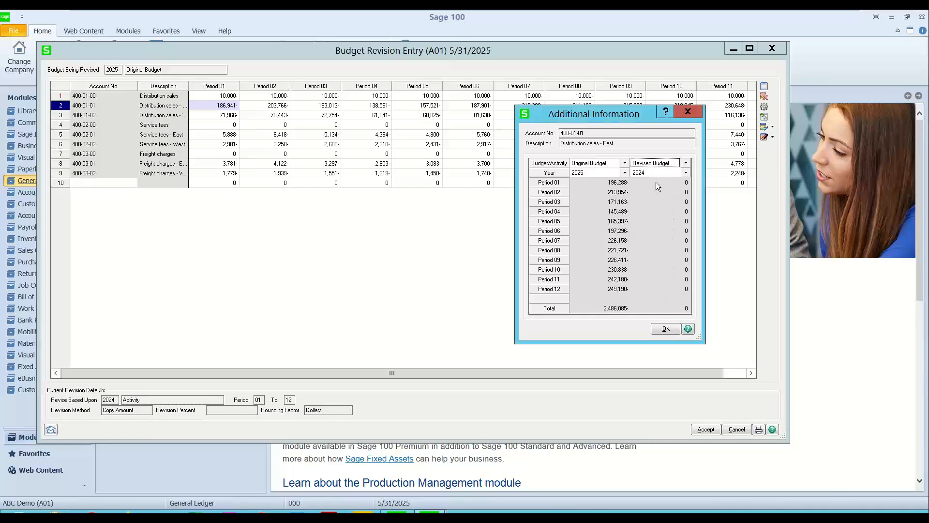
pyautogui.click(683, 174)
pyautogui.click(645, 196)
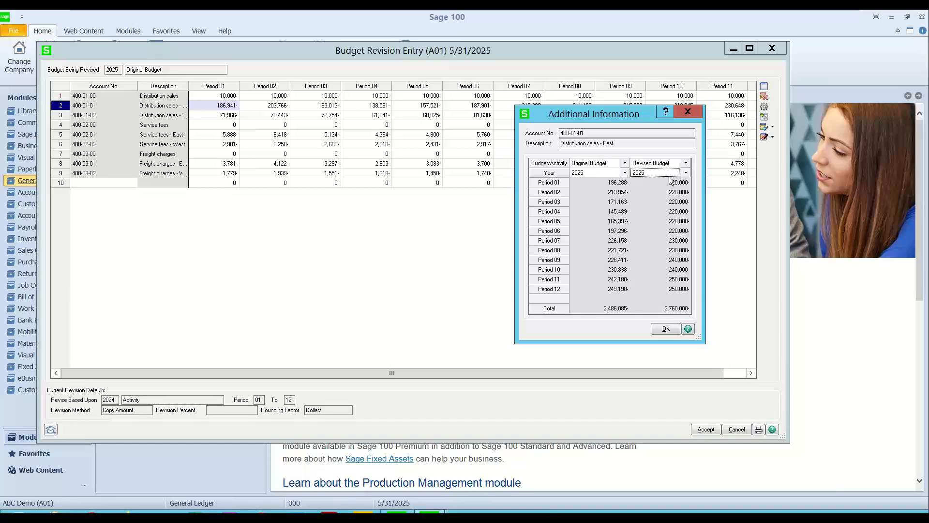
pyautogui.click(689, 111)
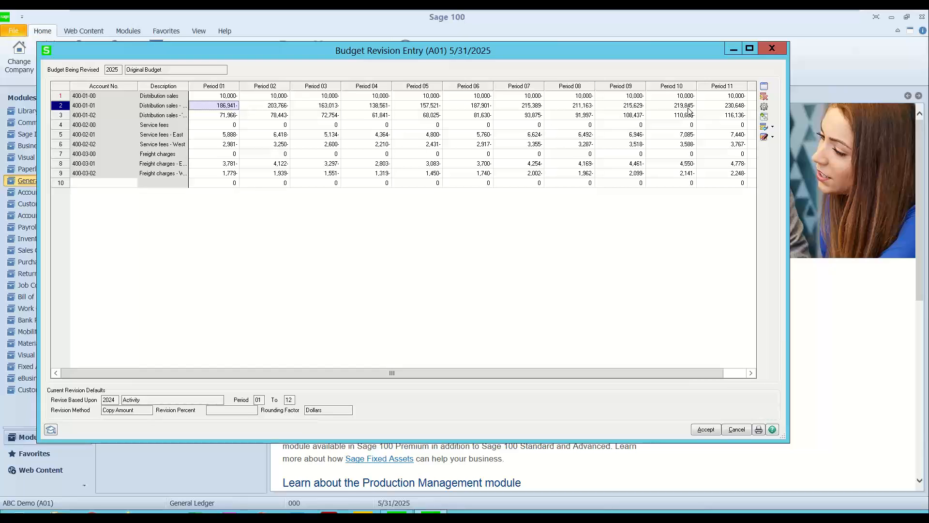
pyautogui.click(774, 130)
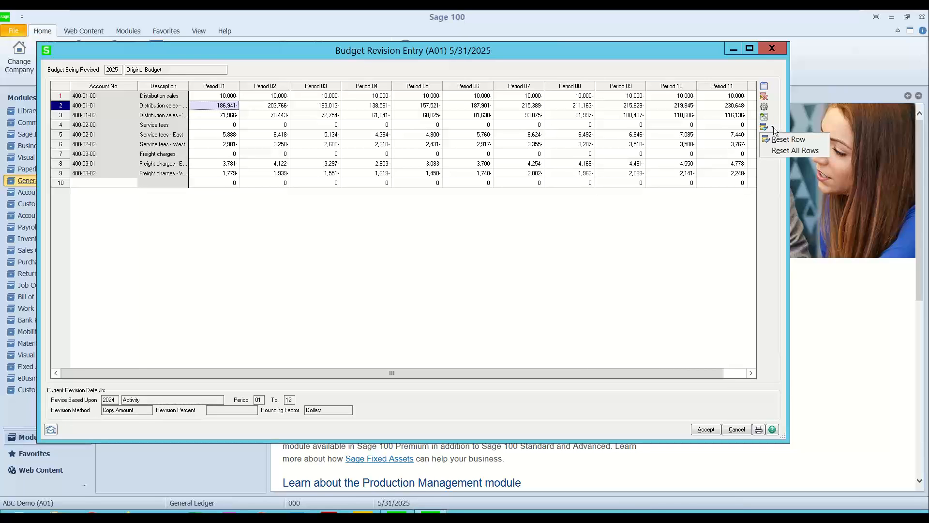
pyautogui.click(781, 109)
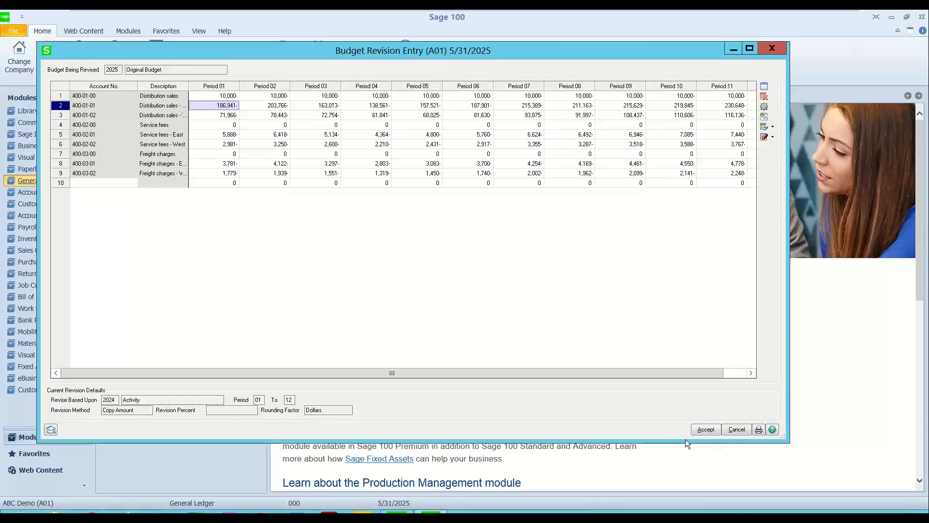
pyautogui.click(773, 137)
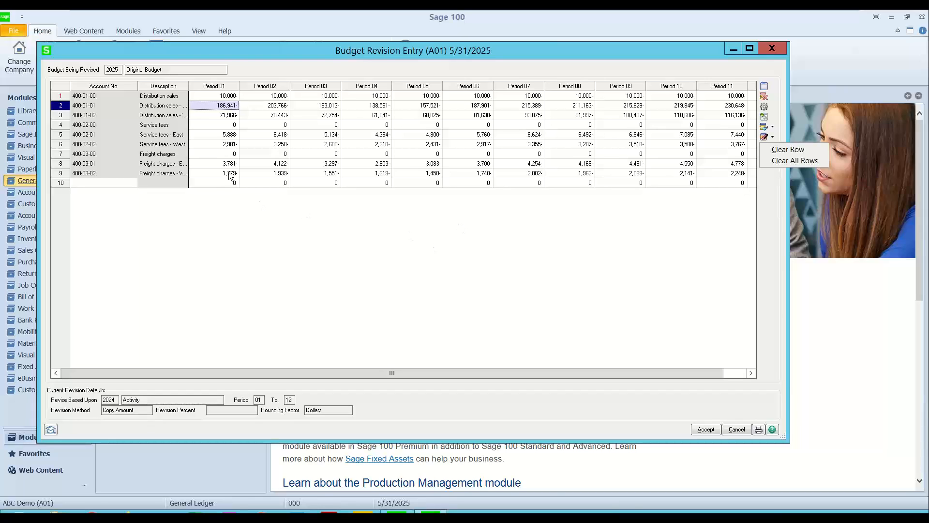
pyautogui.click(207, 103)
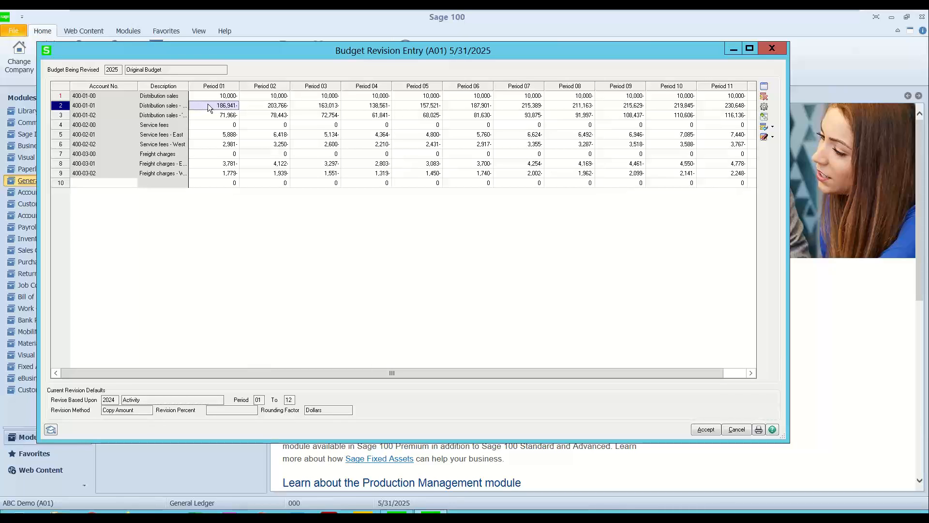
# Set the Period 01 budget of the 400-02-00 Service fees line to a credit of 200,000-
pyautogui.press('Down')
pyautogui.press('Down')
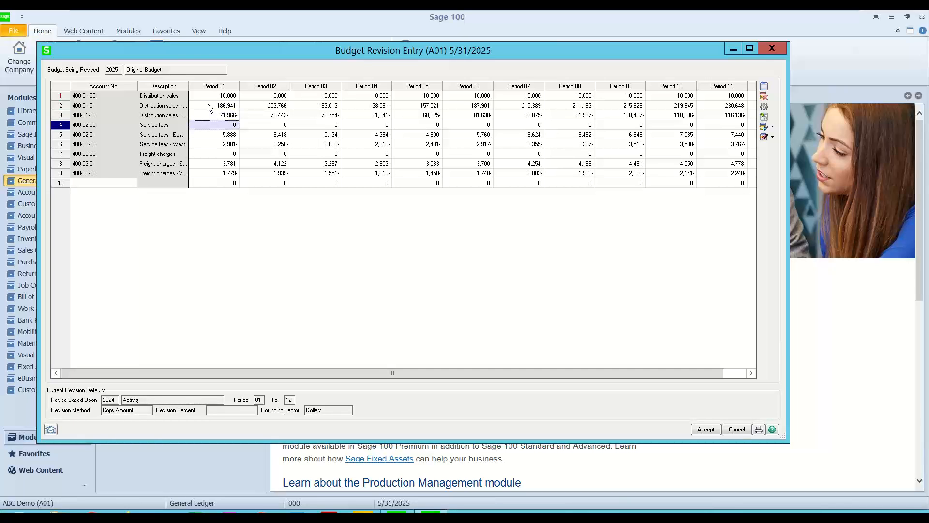
pyautogui.write('2000000')
pyautogui.press('Tab')
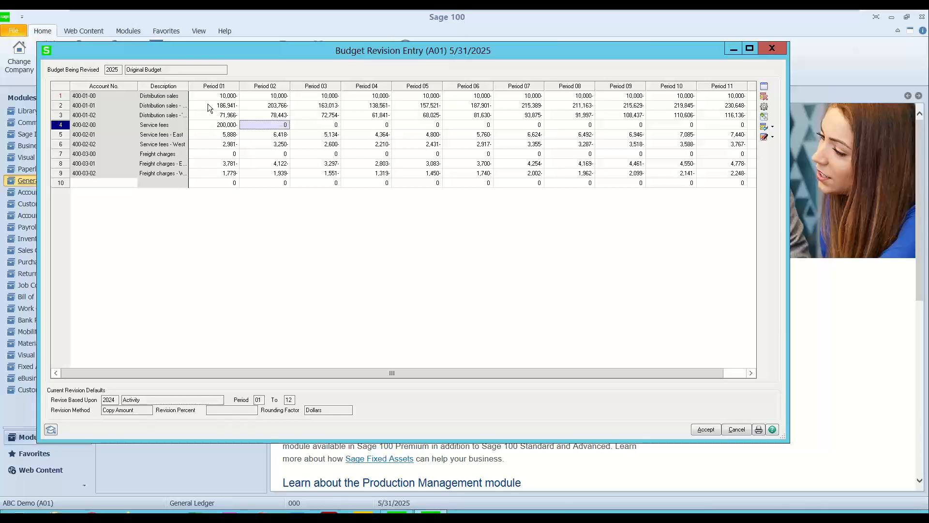
# Spread the Period 01 amount of the 400-02-00 Service fees line across all periods with the Annual Budget change method
pyautogui.click(214, 128)
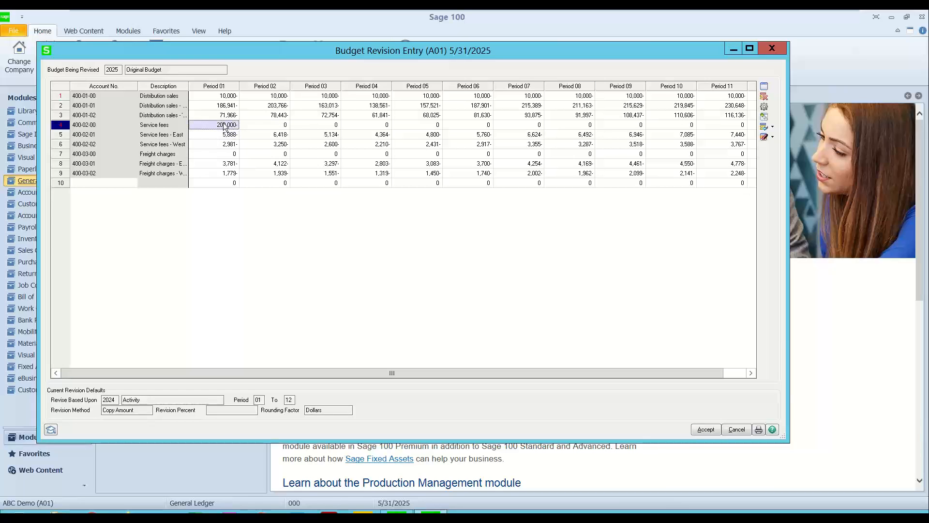
pyautogui.click(764, 116)
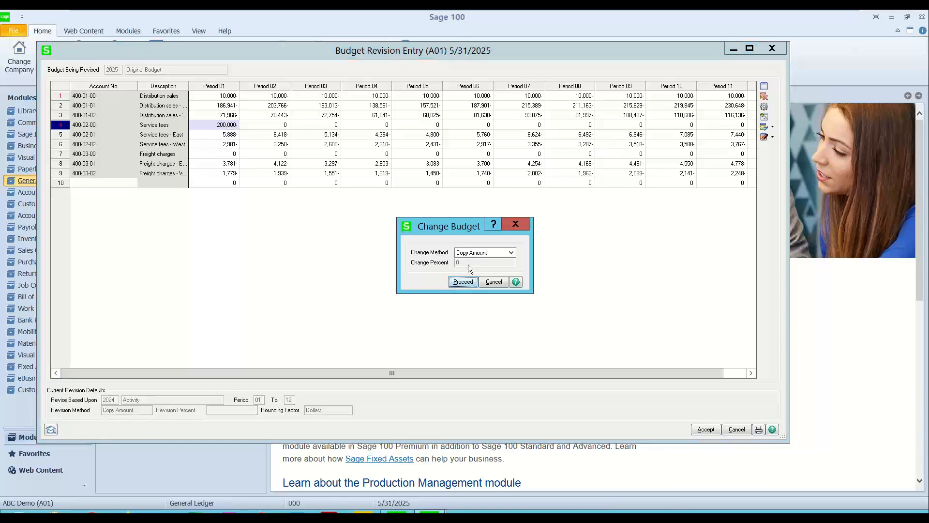
pyautogui.click(474, 252)
pyautogui.click(483, 294)
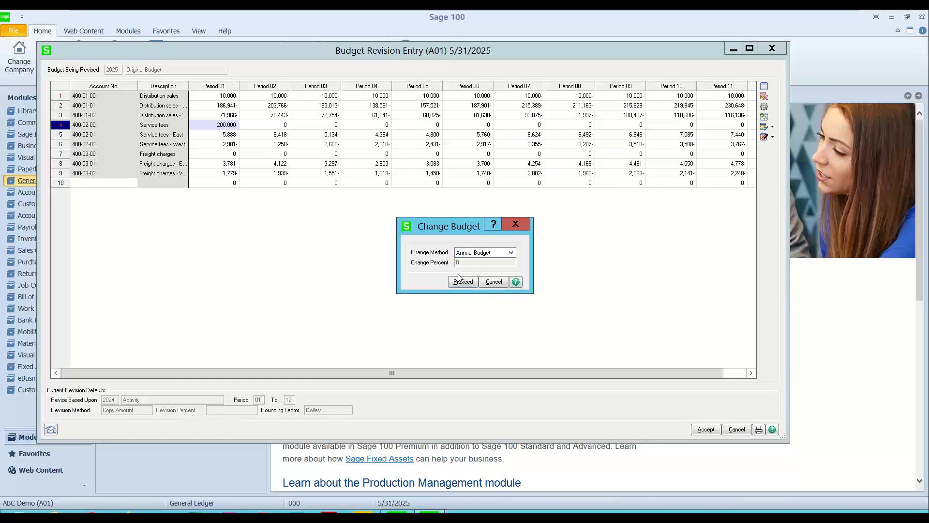
pyautogui.click(462, 283)
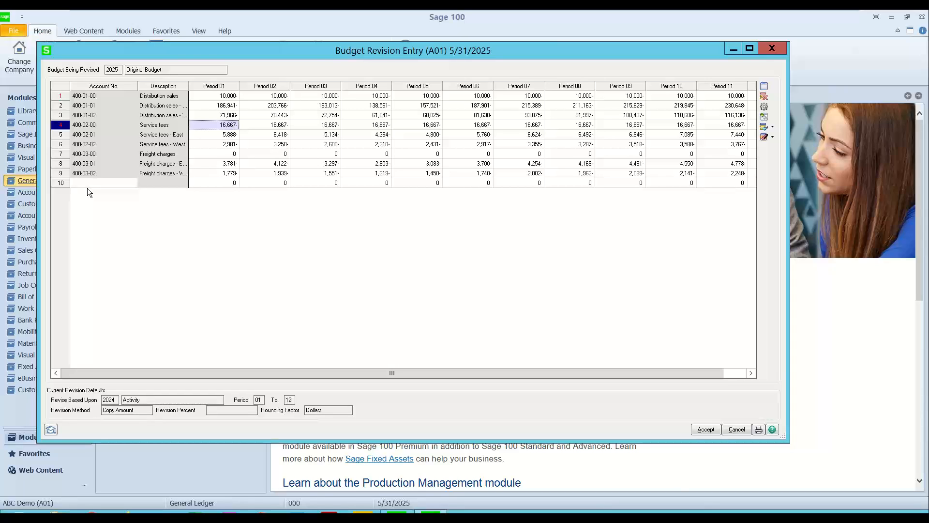
# Enable account selections and load the accounts whose Main segment equals 450 into the revision grid, keeping 2024 Activity and Copy Amount
pyautogui.click(764, 87)
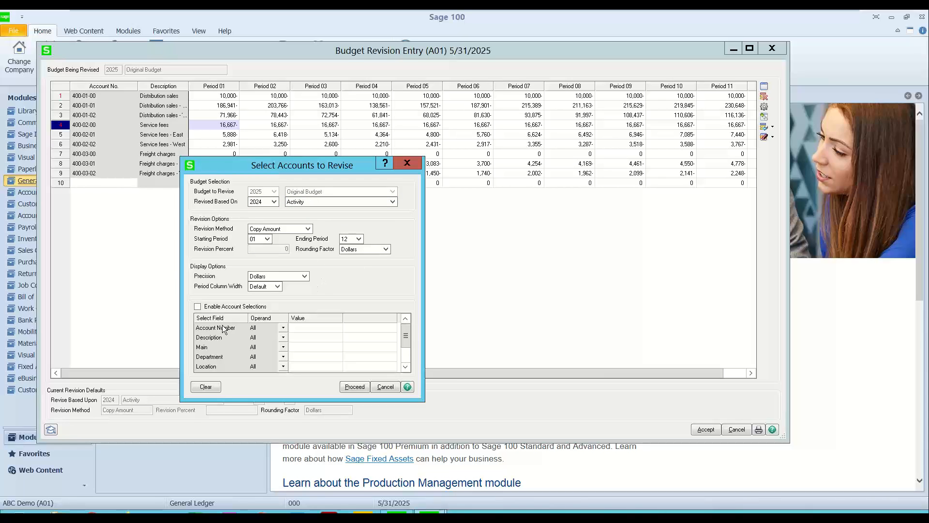
pyautogui.click(197, 307)
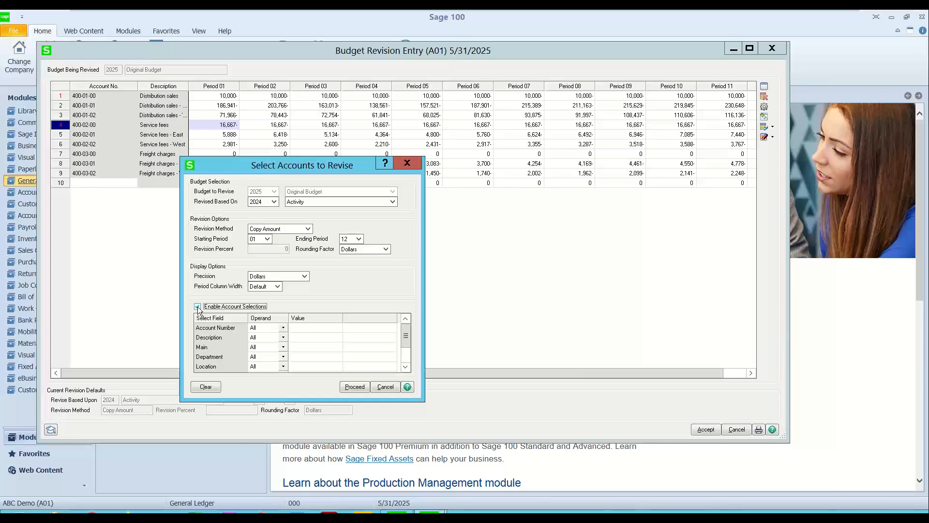
pyautogui.click(311, 347)
pyautogui.write('450')
pyautogui.press('Tab')
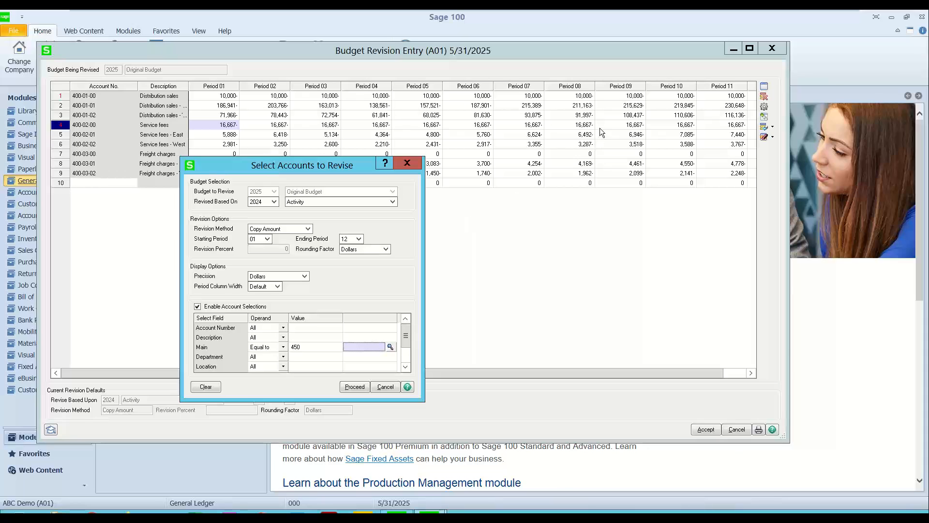
pyautogui.click(353, 387)
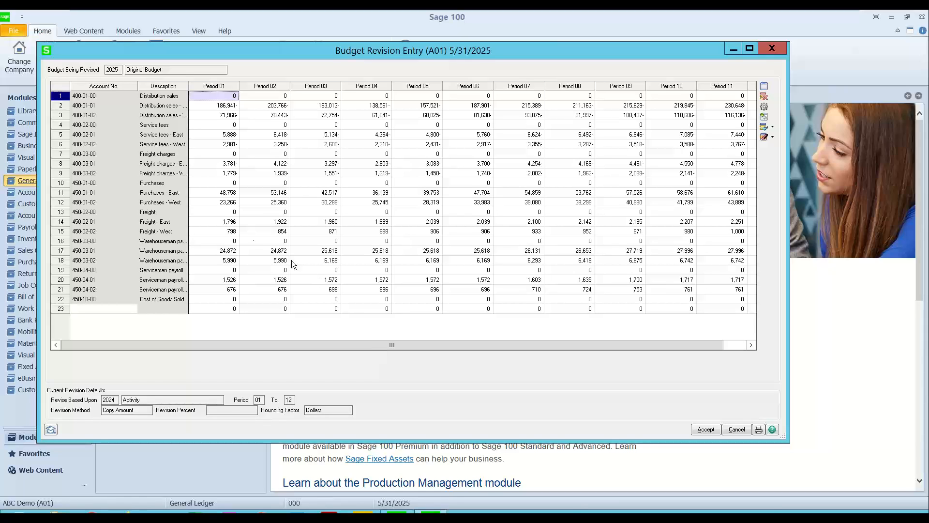
# Export the budget revision grid to Excel and close the exported workbook without saving it
pyautogui.rightClick(243, 226)
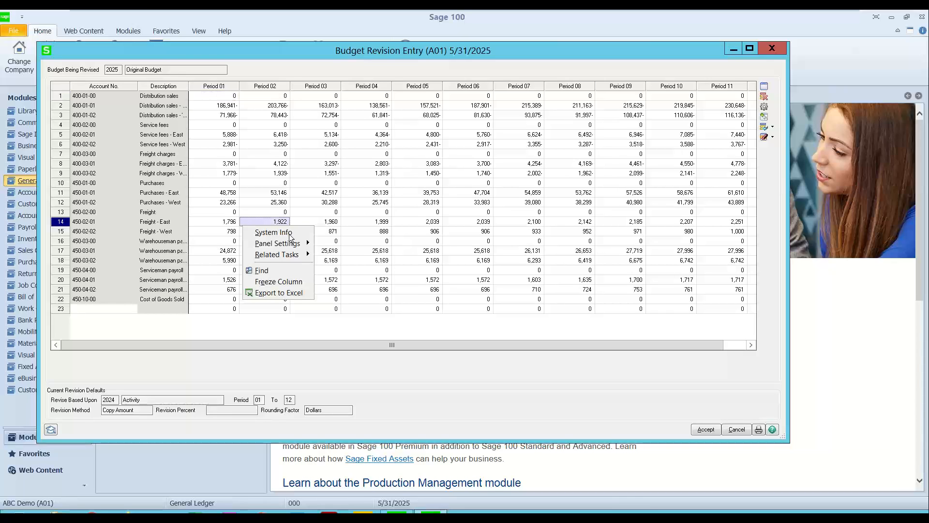
pyautogui.click(287, 292)
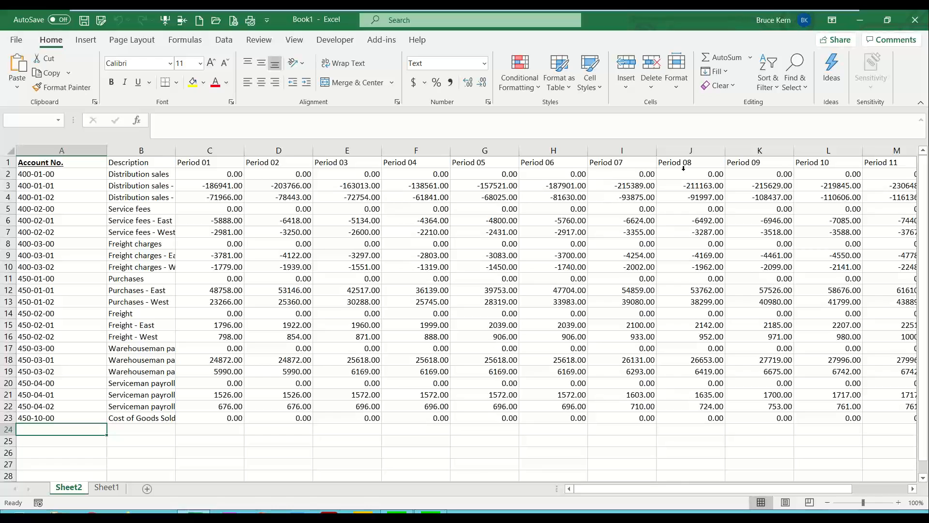
pyautogui.click(887, 22)
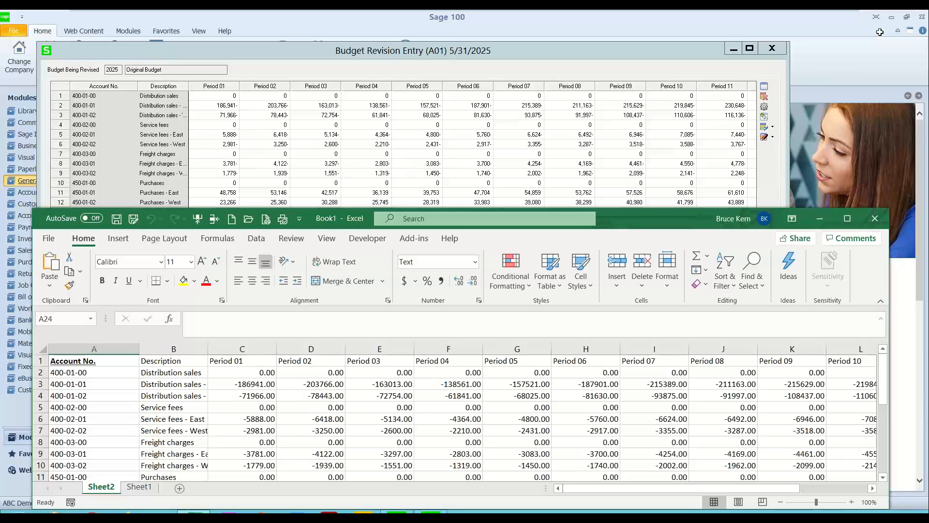
pyautogui.click(879, 221)
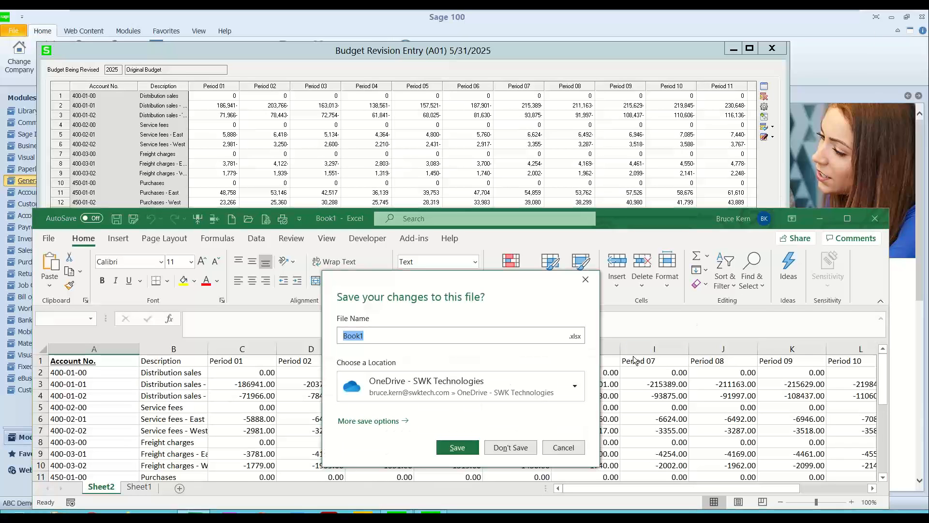
pyautogui.click(511, 447)
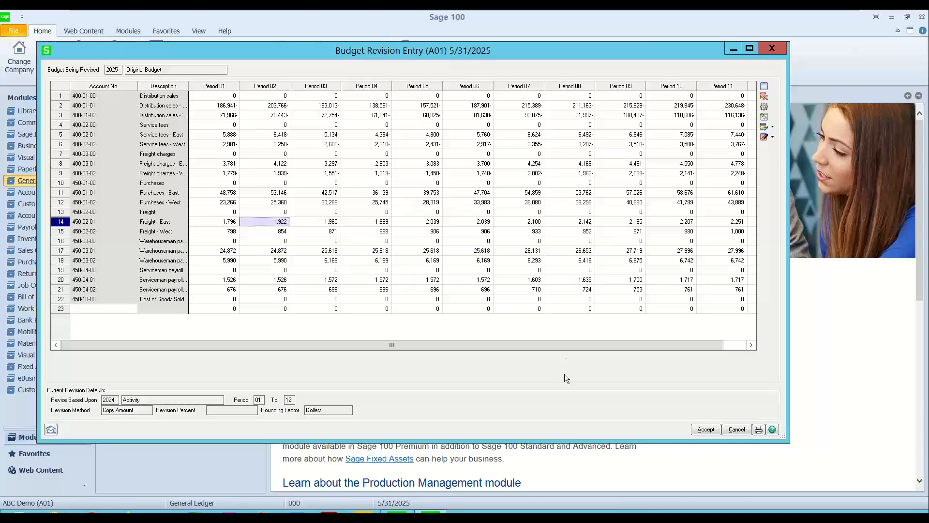
# Move the Budget Revision Entry window aside to uncover the General Ledger task list
pyautogui.moveTo(530, 46); pyautogui.dragTo(634, 77)
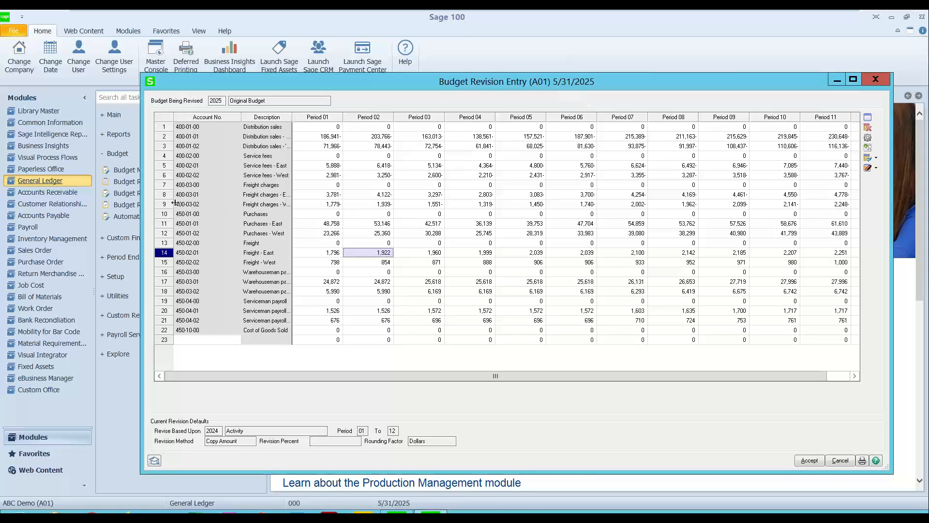
# Review the Paperless Office journal and register PDF settings for company A01's G/L Budget Revision Register, and close the maintenance window
pyautogui.click(54, 170)
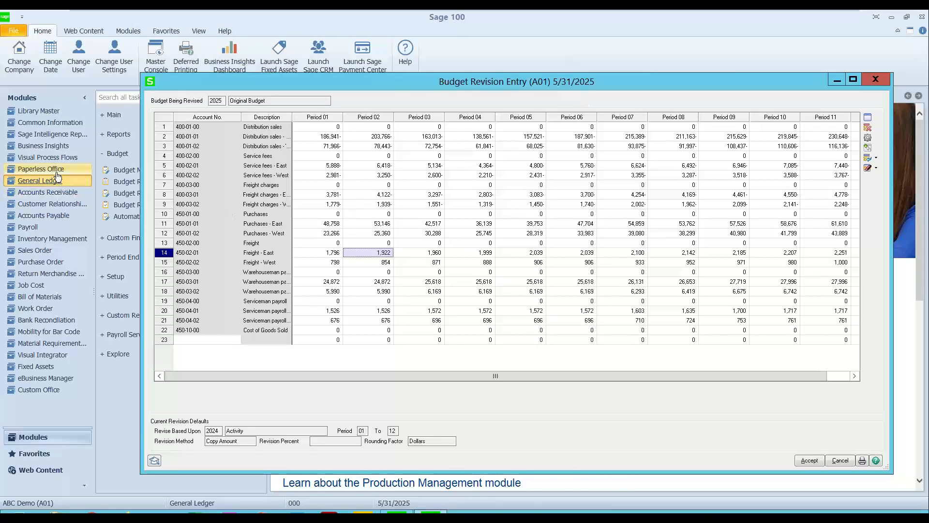
pyautogui.click(115, 119)
pyautogui.click(116, 119)
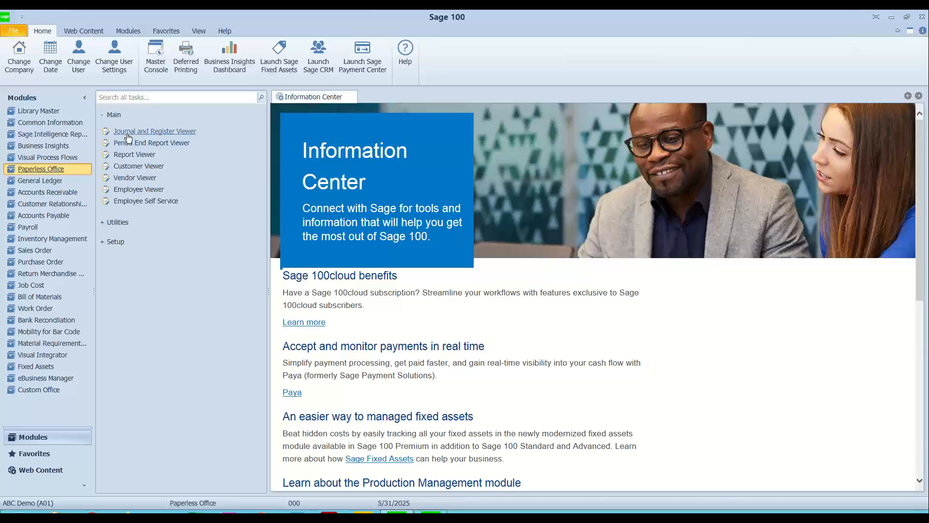
pyautogui.click(115, 242)
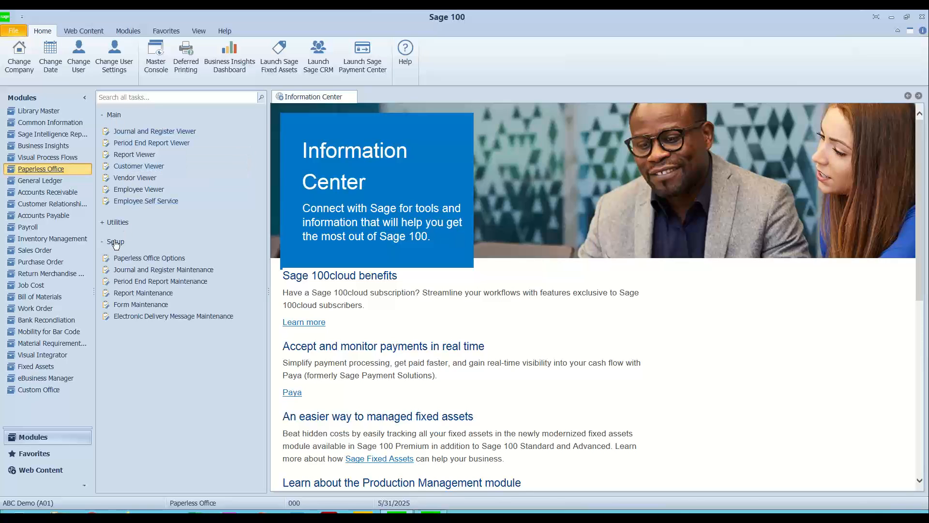
pyautogui.click(175, 270)
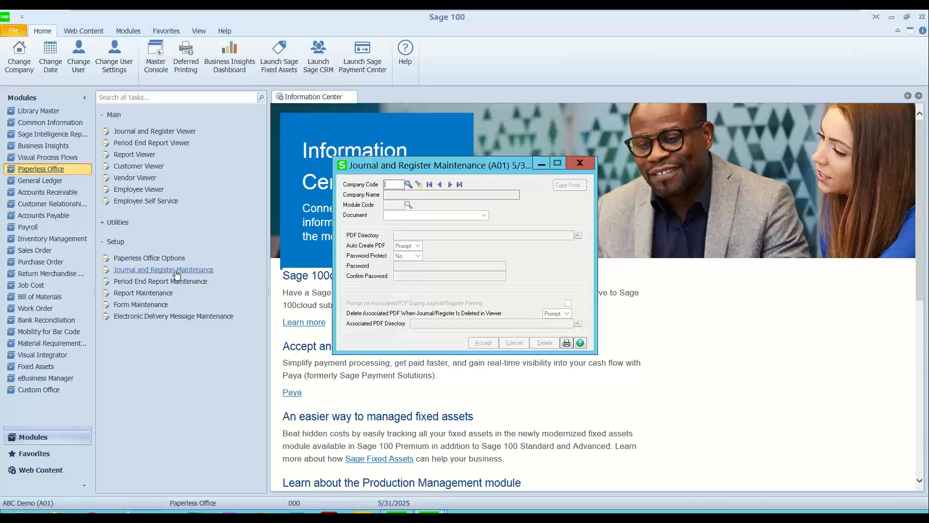
pyautogui.click(409, 185)
pyautogui.doubleClick(382, 190)
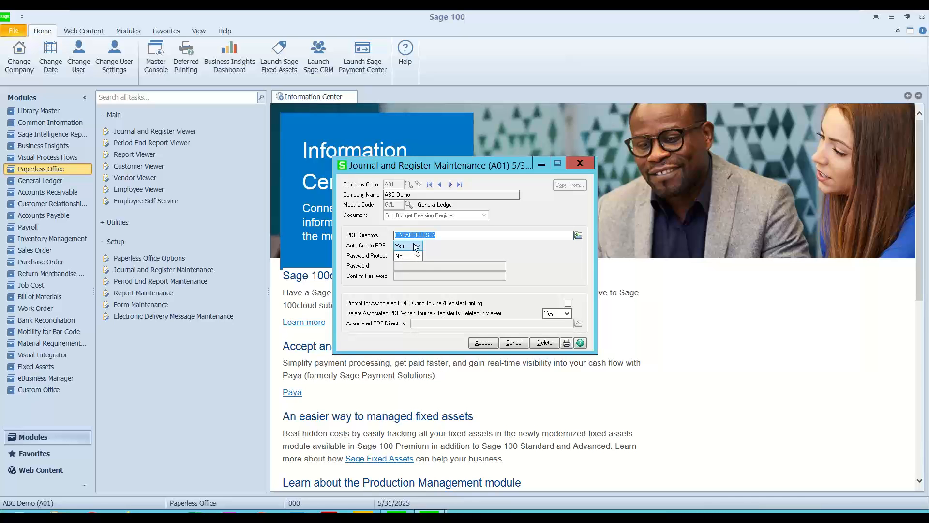
pyautogui.click(583, 163)
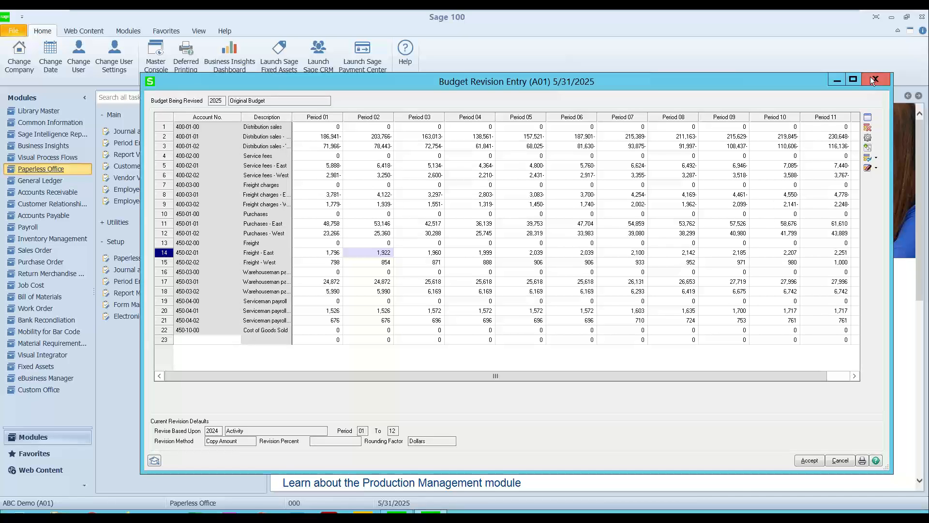
# Return to the General Ledger module and print the Budget Revision Register from Budget Revision Entry with Microsoft Print to PDF
pyautogui.click(838, 80)
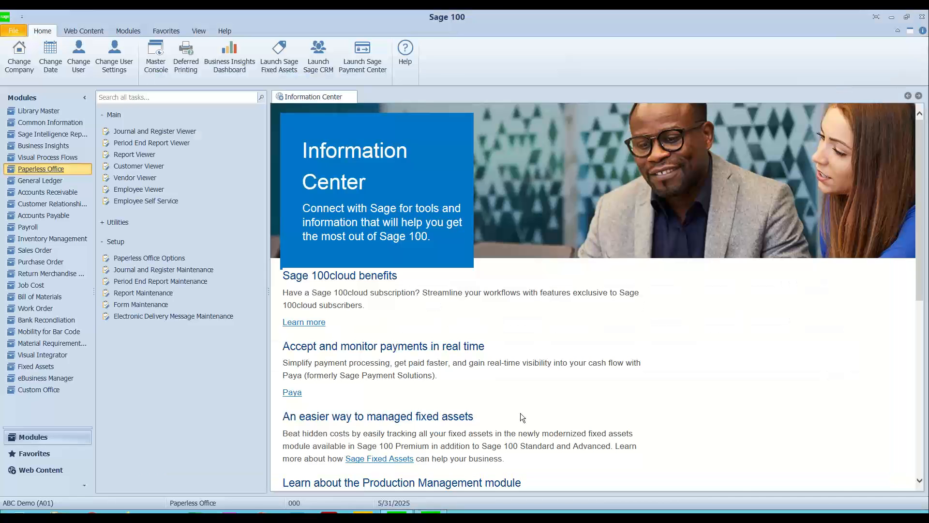
pyautogui.click(51, 181)
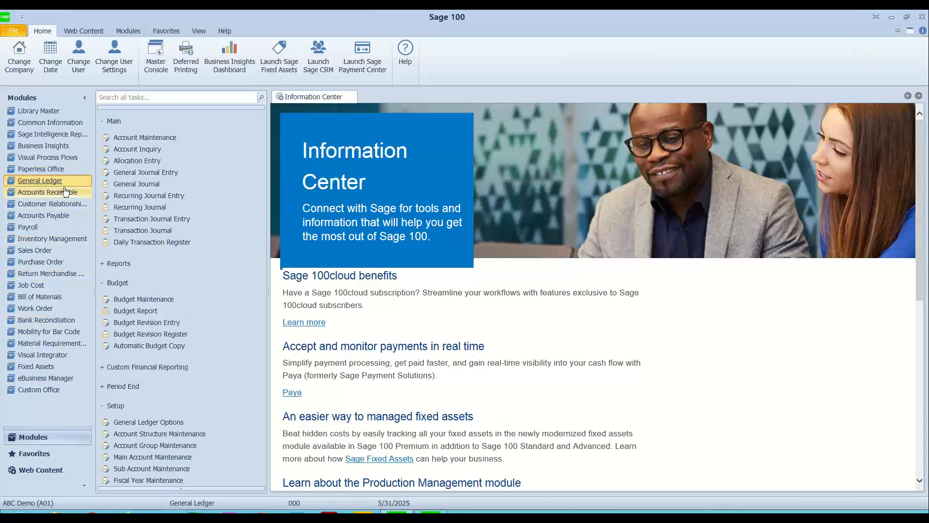
pyautogui.click(110, 121)
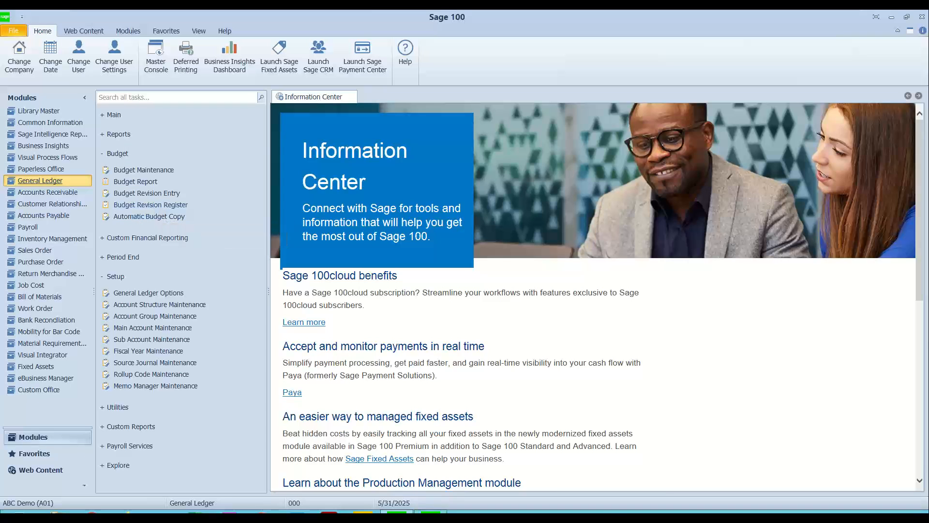
pyautogui.click(431, 512)
pyautogui.click(862, 463)
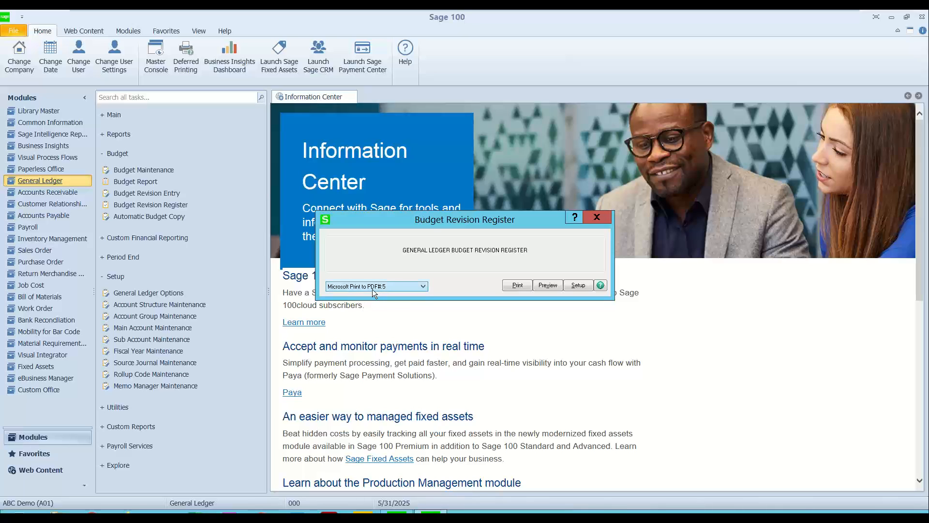
pyautogui.click(514, 285)
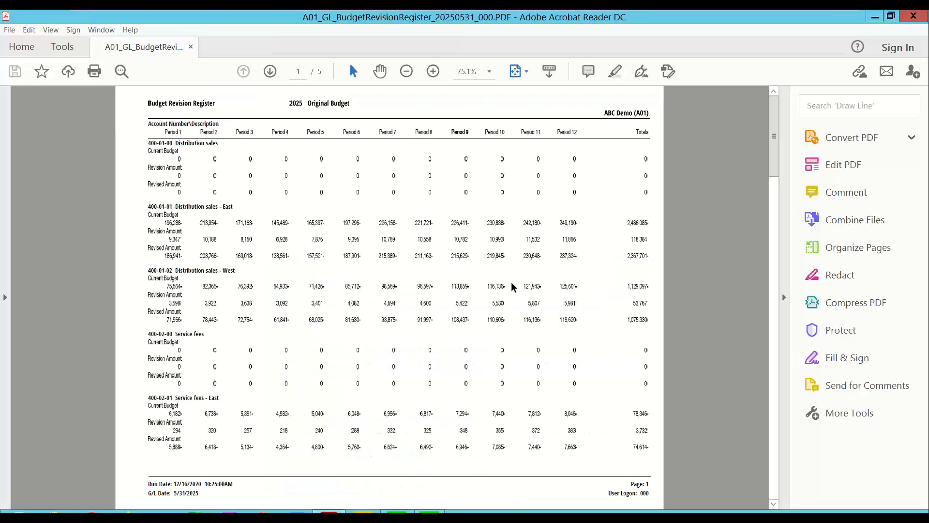
# Examine the Budget Revision Register PDF at 125% zoom, from the current, revision and revised amounts through the last page's footer
pyautogui.click(785, 304)
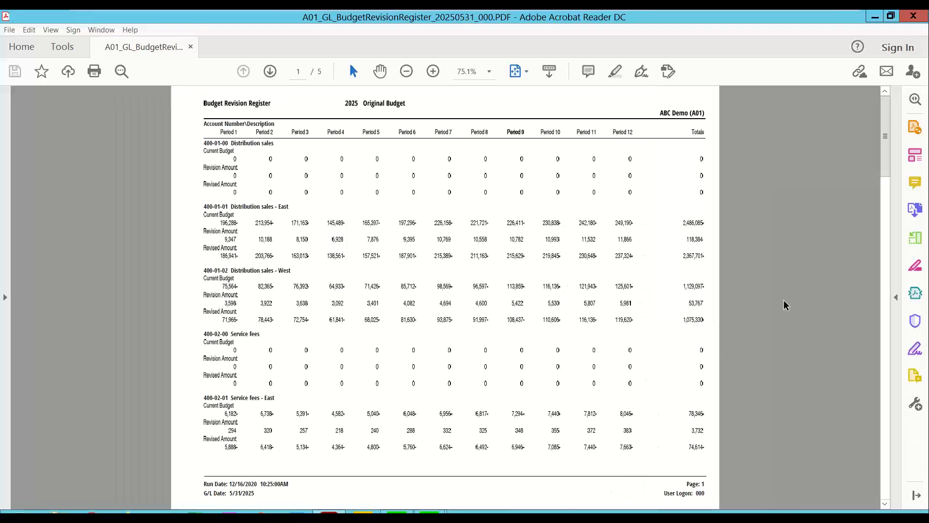
pyautogui.click(489, 71)
pyautogui.press('Escape')
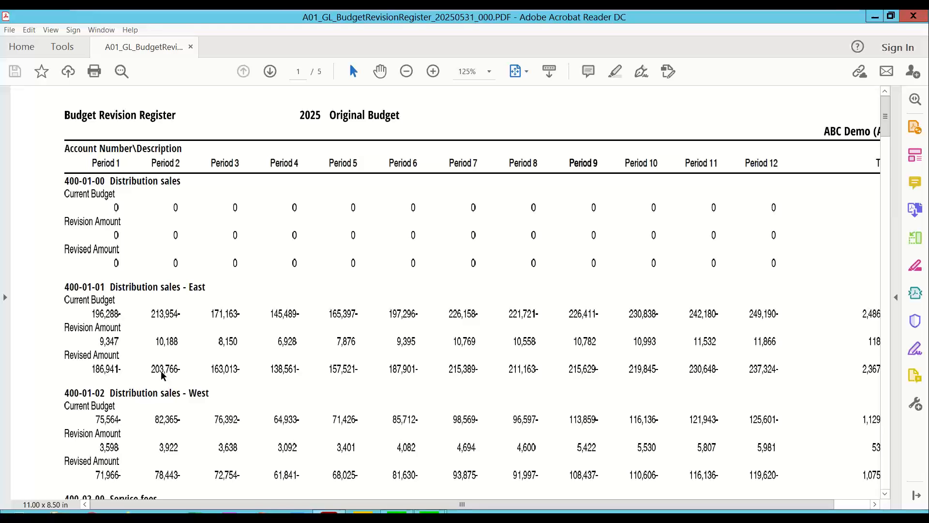
pyautogui.click(270, 73)
pyautogui.click(270, 72)
pyautogui.click(269, 72)
pyautogui.click(270, 72)
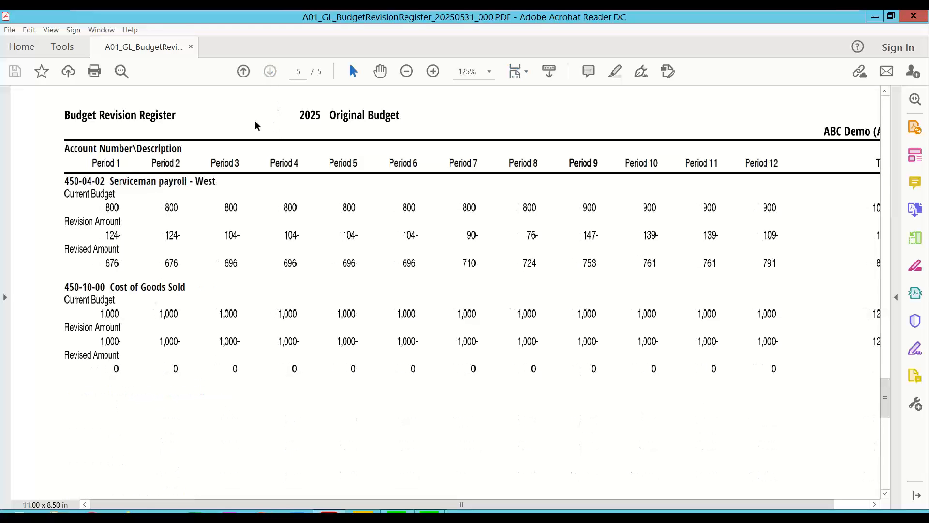
pyautogui.scroll(-1, 236, 313)
pyautogui.scroll(-10, 236, 317)
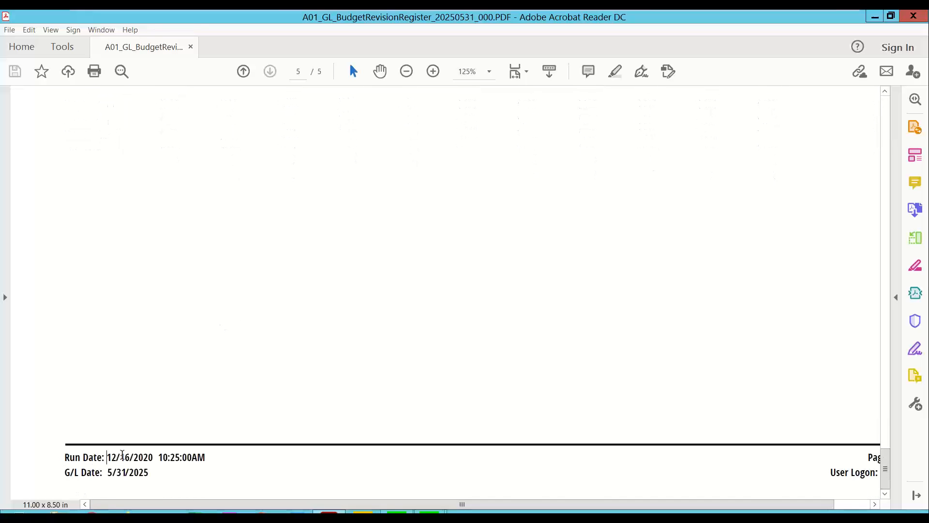
pyautogui.moveTo(107, 457); pyautogui.dragTo(223, 464)
pyautogui.click(104, 475)
pyautogui.moveTo(603, 503); pyautogui.dragTo(680, 505)
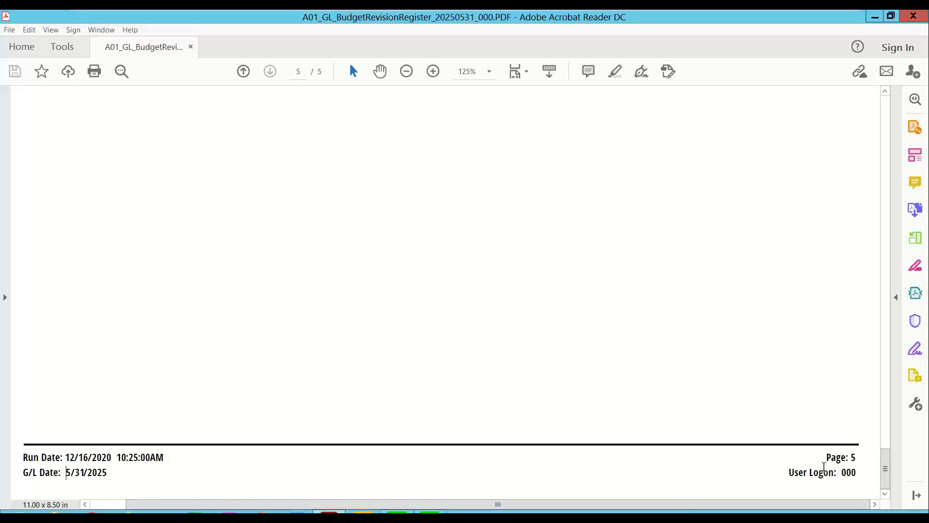
# Close the register PDF and update the Budget Revision Register to post the revised budgets
pyautogui.click(891, 16)
pyautogui.click(639, 84)
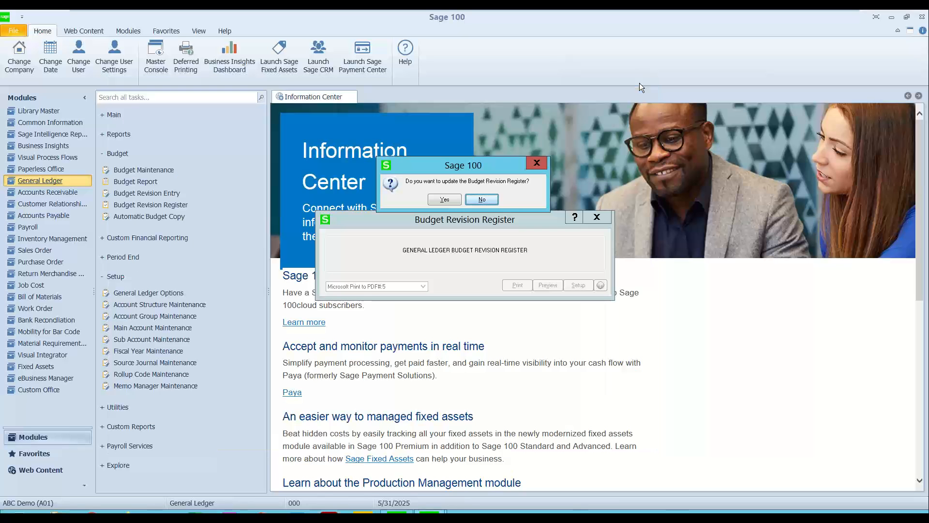
pyautogui.click(441, 201)
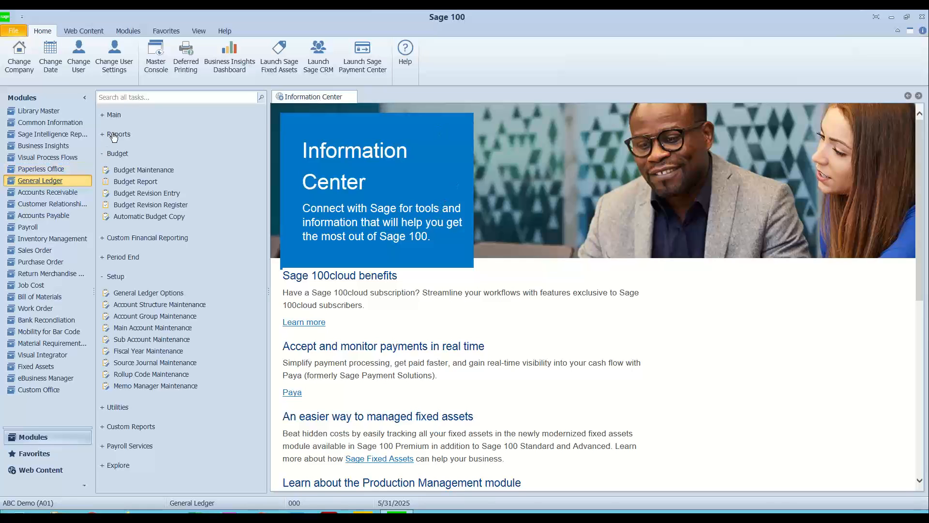
# Open the Paperless Office Journal and Register Viewer, select the Budget Revision Register entry and widen the Journal Name column
pyautogui.click(117, 153)
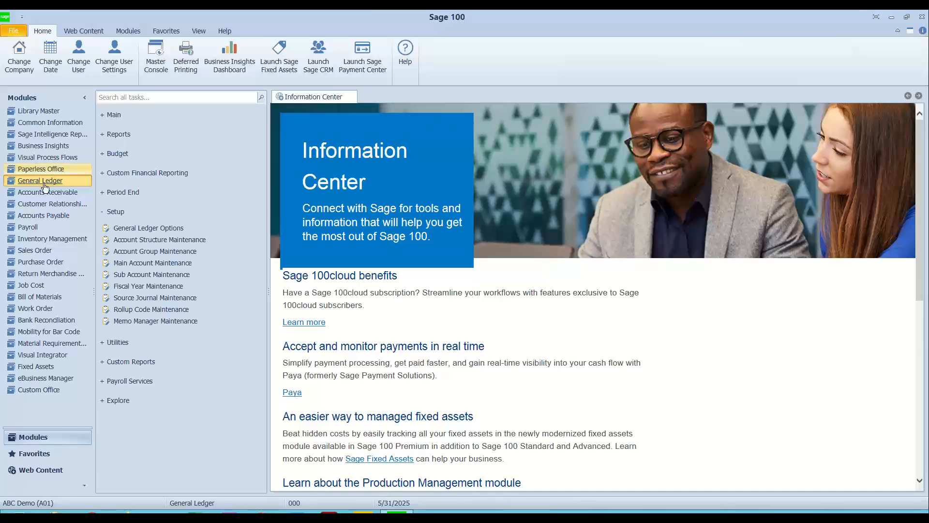
pyautogui.click(38, 170)
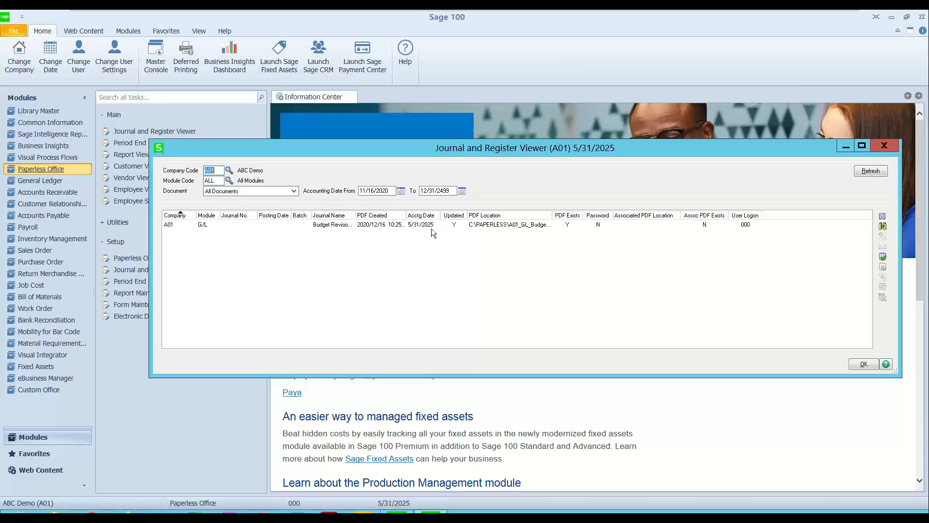
pyautogui.click(380, 228)
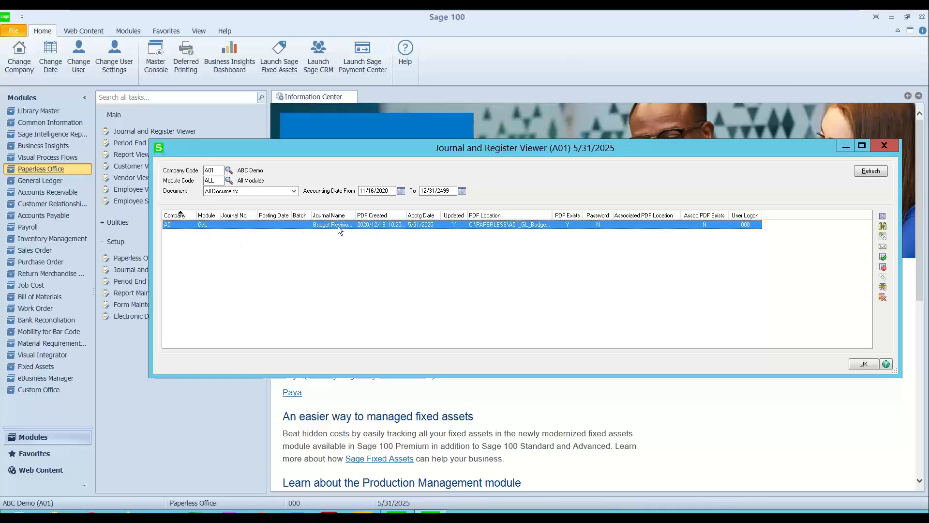
pyautogui.moveTo(354, 216); pyautogui.dragTo(375, 216)
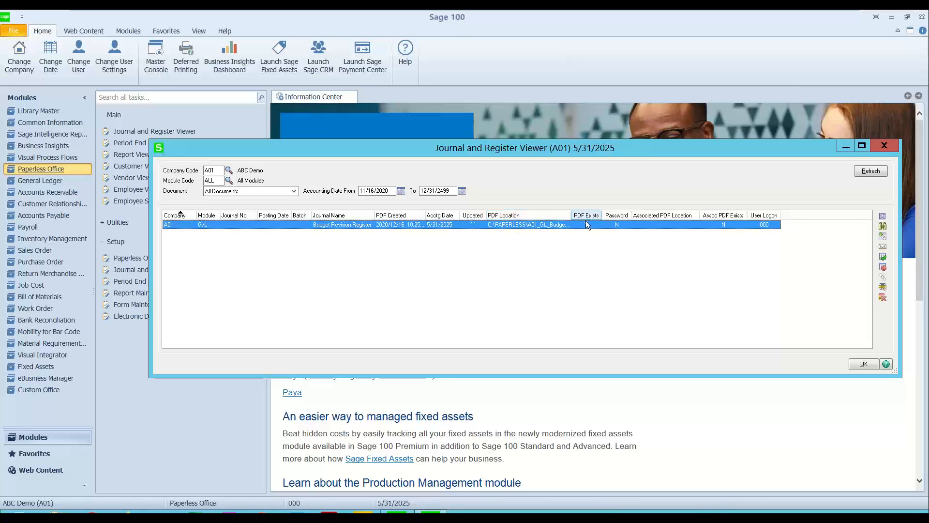
# View the stored Budget Revision Register PDF at full window size, and close both the PDF and the Journal and Register Viewer
pyautogui.doubleClick(562, 223)
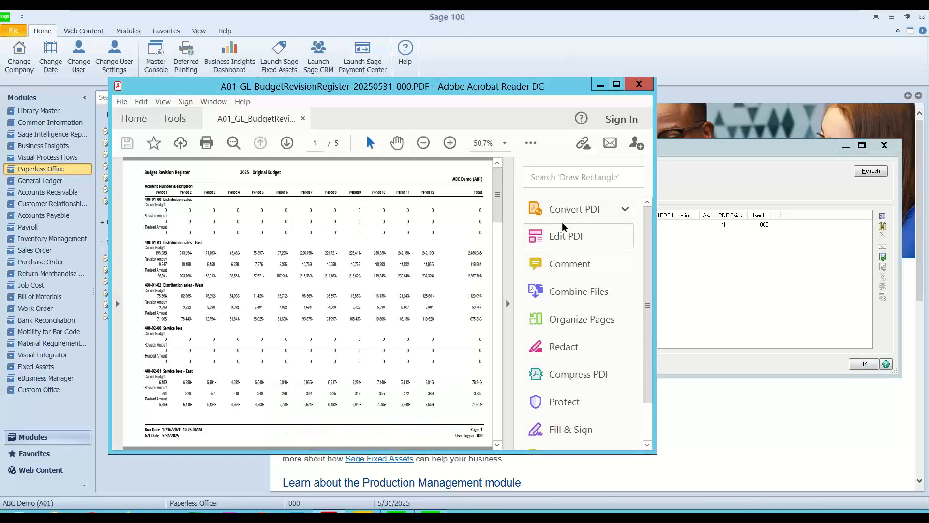
pyautogui.click(509, 302)
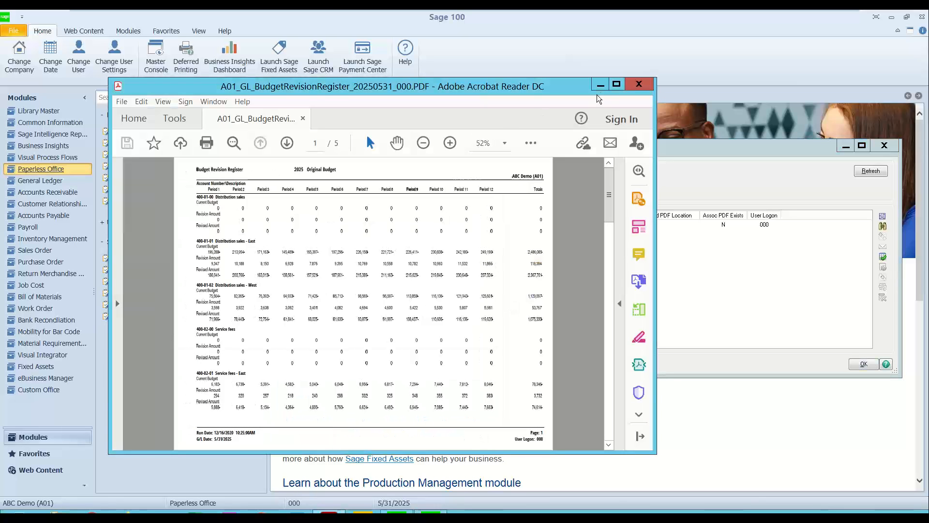
pyautogui.click(616, 85)
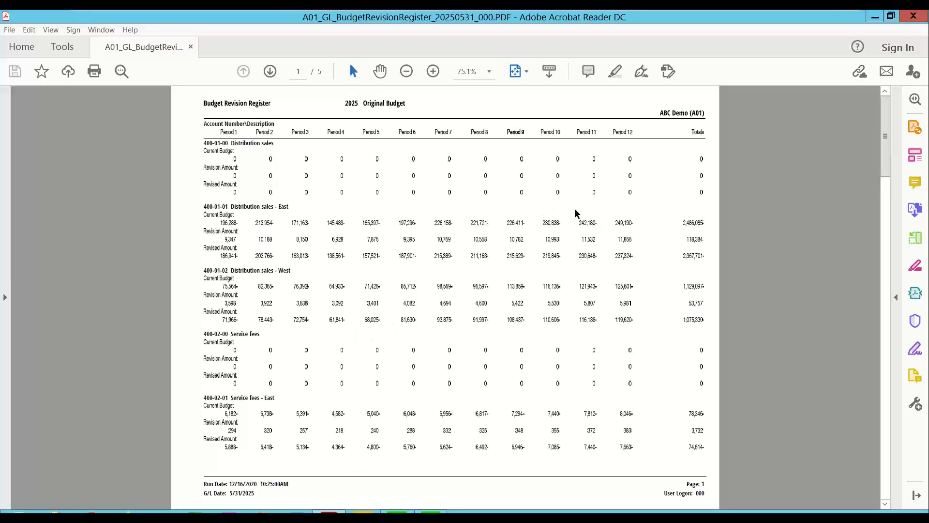
pyautogui.click(890, 16)
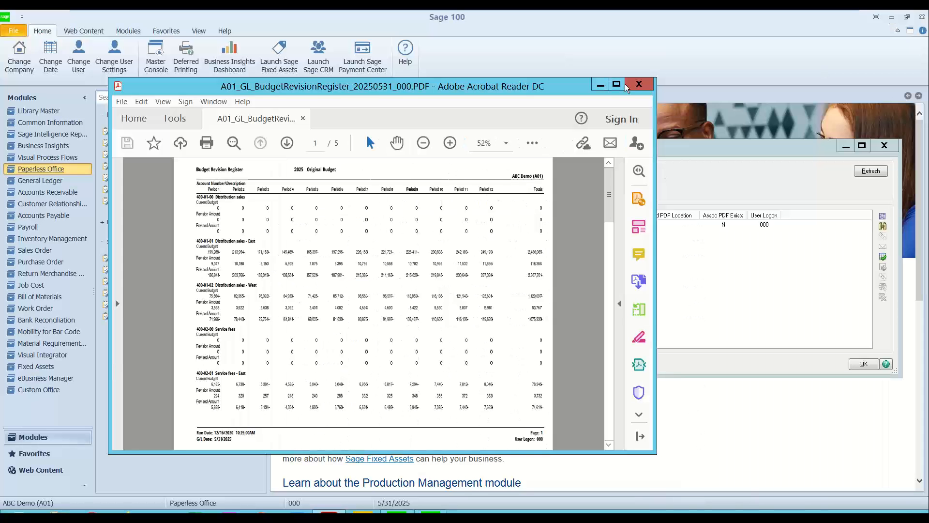
pyautogui.click(639, 84)
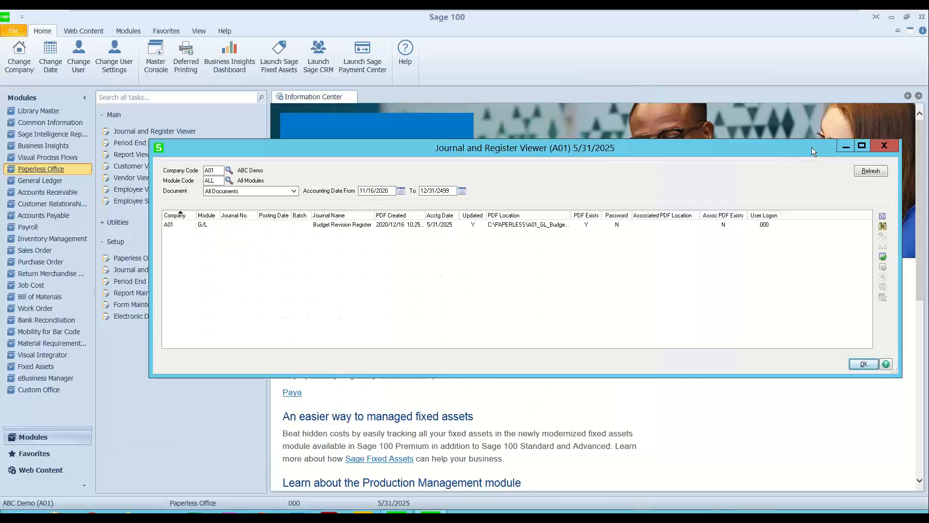
pyautogui.click(883, 146)
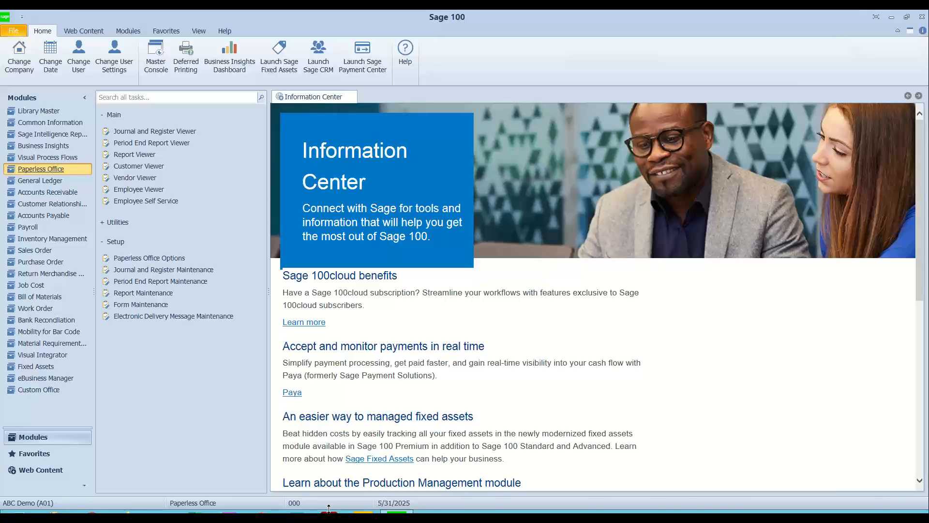
# Return to the General Ledger module, collapse its task groups and open the Budget and History Report
pyautogui.click(114, 119)
pyautogui.click(115, 153)
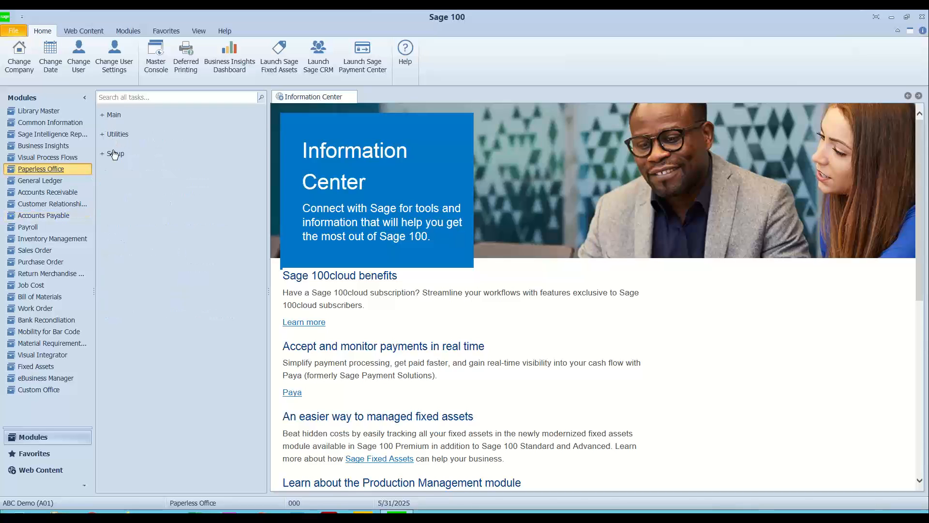
pyautogui.click(51, 186)
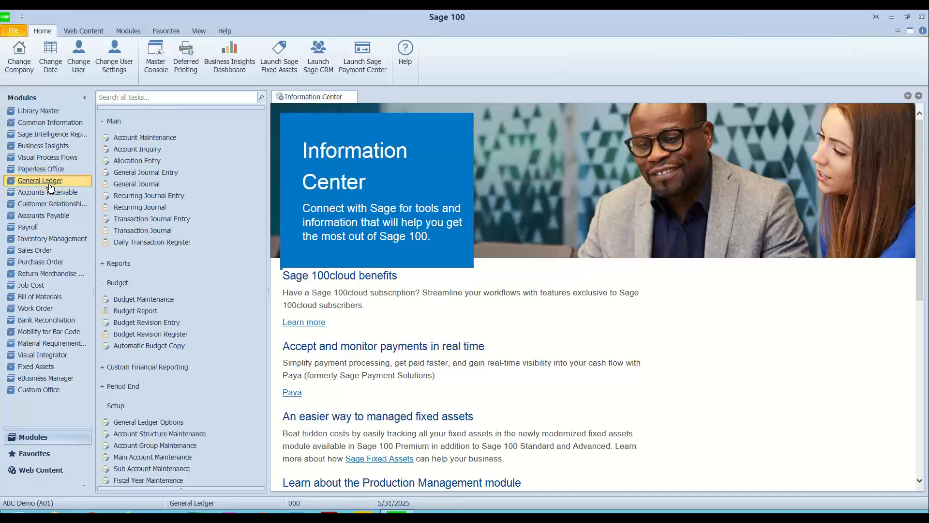
pyautogui.click(109, 408)
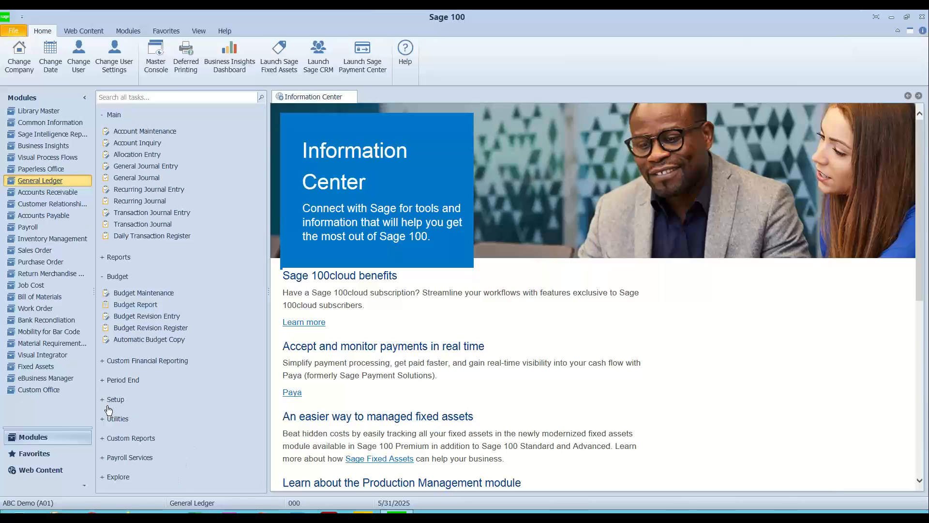
pyautogui.click(117, 276)
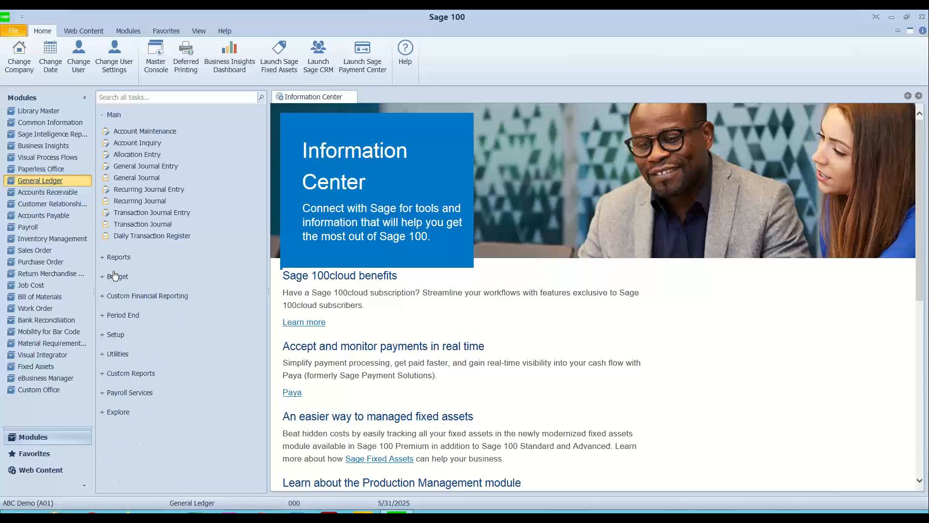
pyautogui.click(116, 116)
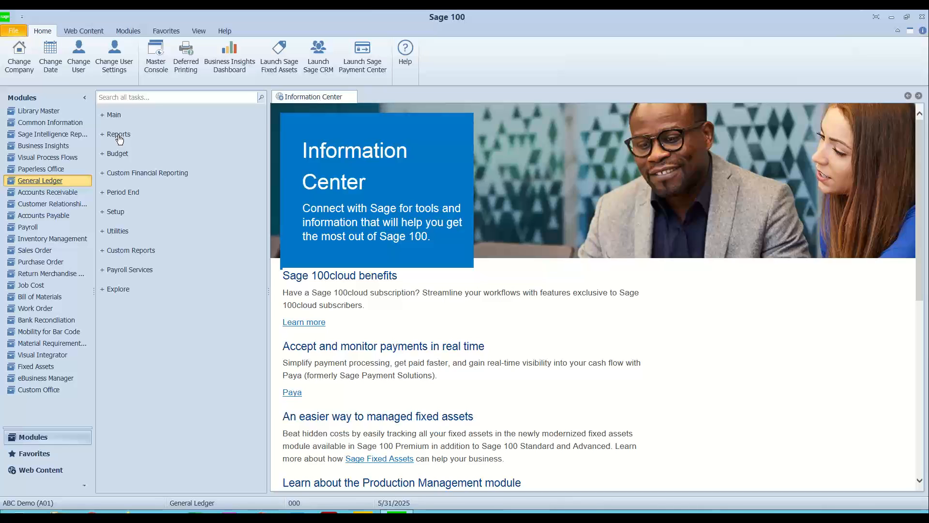
pyautogui.click(119, 140)
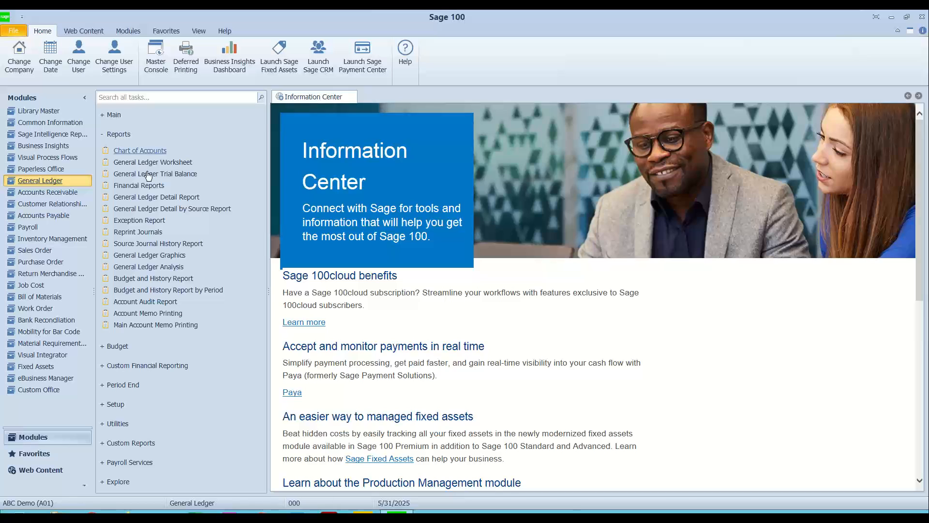
pyautogui.click(145, 280)
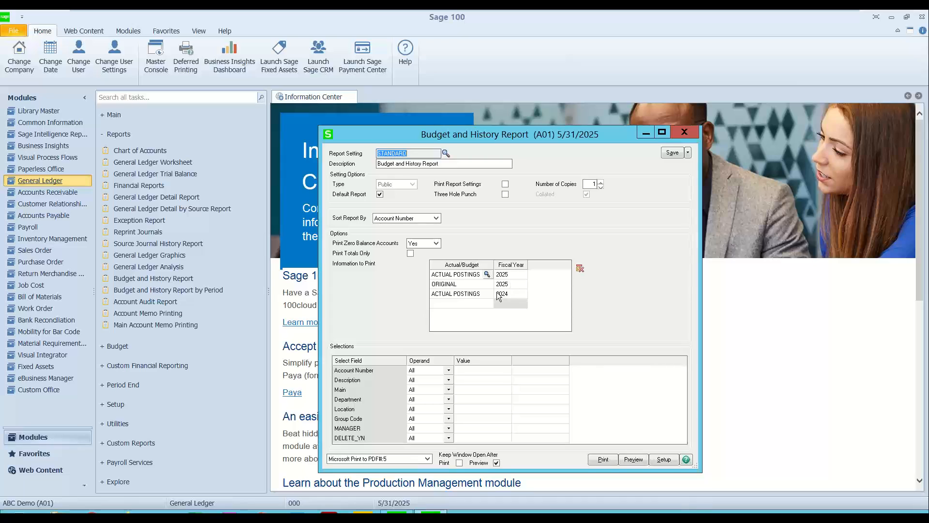
pyautogui.click(464, 380)
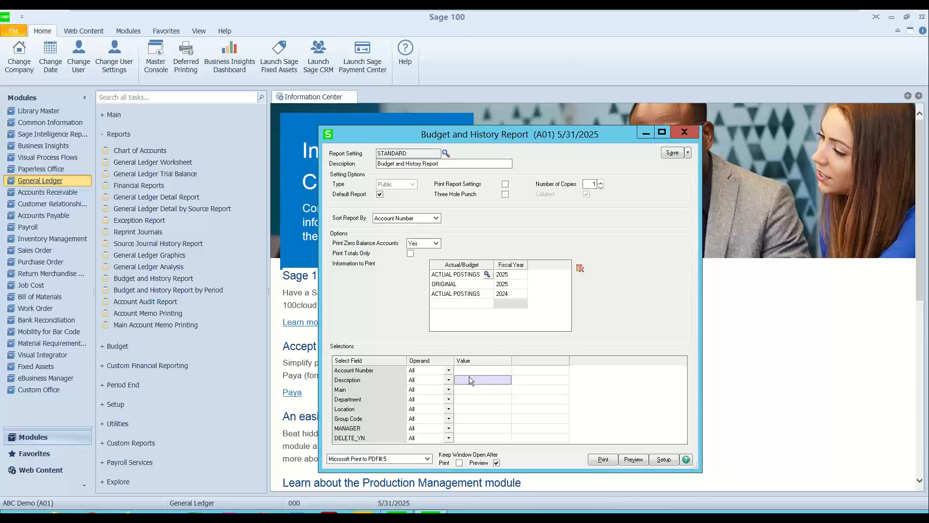
pyautogui.write('4')
pyautogui.press('Return')
pyautogui.press('BackSpace')
pyautogui.press('Return')
# Limit the Budget and History Report to the account number range 400-01-00 through 400-03-02
pyautogui.click(463, 368)
pyautogui.write('4')
pyautogui.press('Tab')
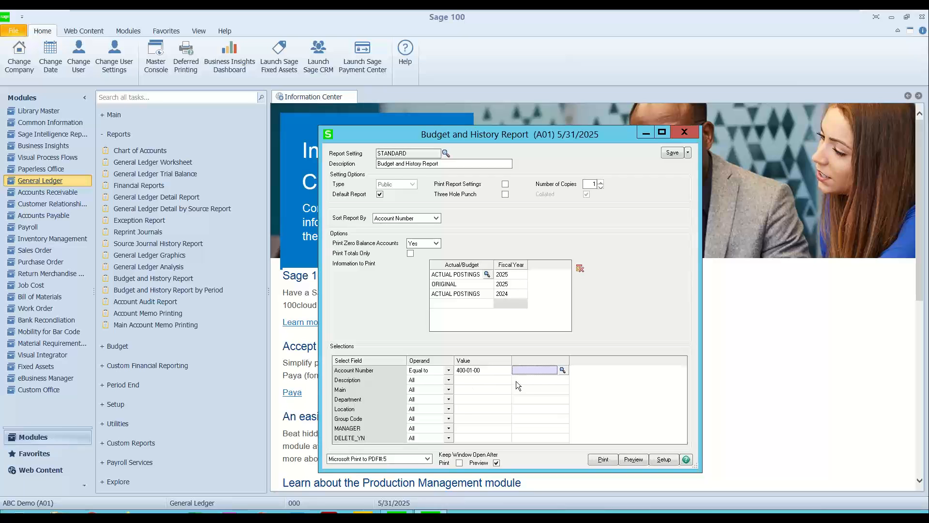
pyautogui.write('4')
pyautogui.press('Down')
pyautogui.press('Down')
pyautogui.press('Down')
pyautogui.press('Down')
pyautogui.press('Down')
pyautogui.press('Down')
pyautogui.press('Down')
pyautogui.press('Down')
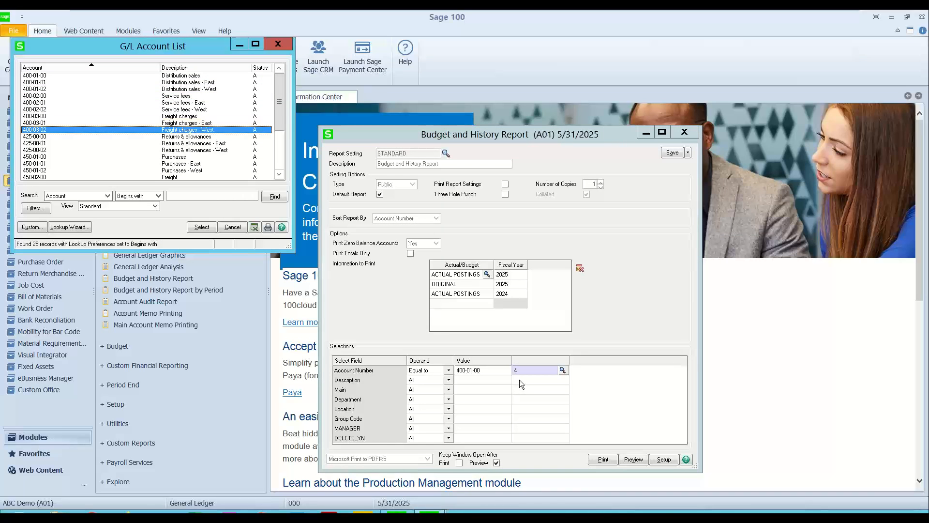
pyautogui.press('Return')
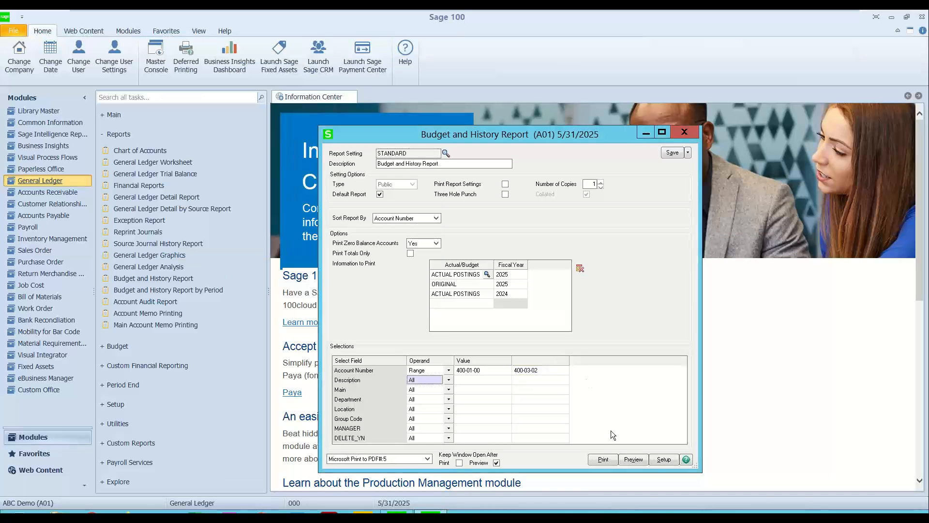
# Preview the Budget and History Report at full window size, and close both the preview and the report window
pyautogui.click(635, 461)
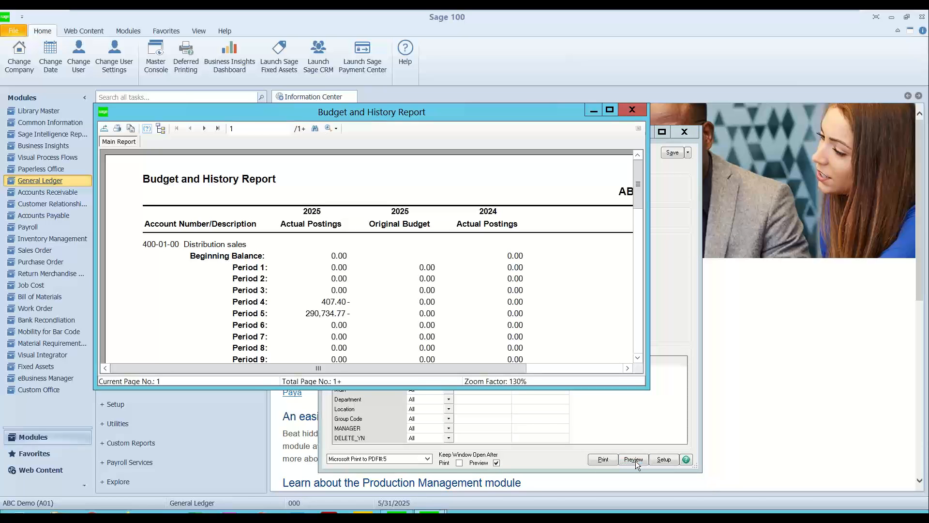
pyautogui.click(610, 110)
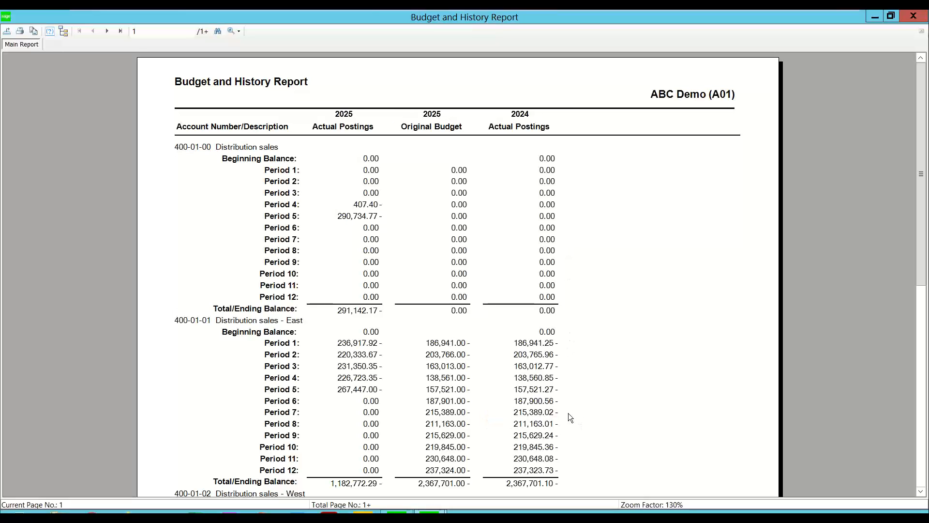
pyautogui.click(890, 16)
pyautogui.click(633, 111)
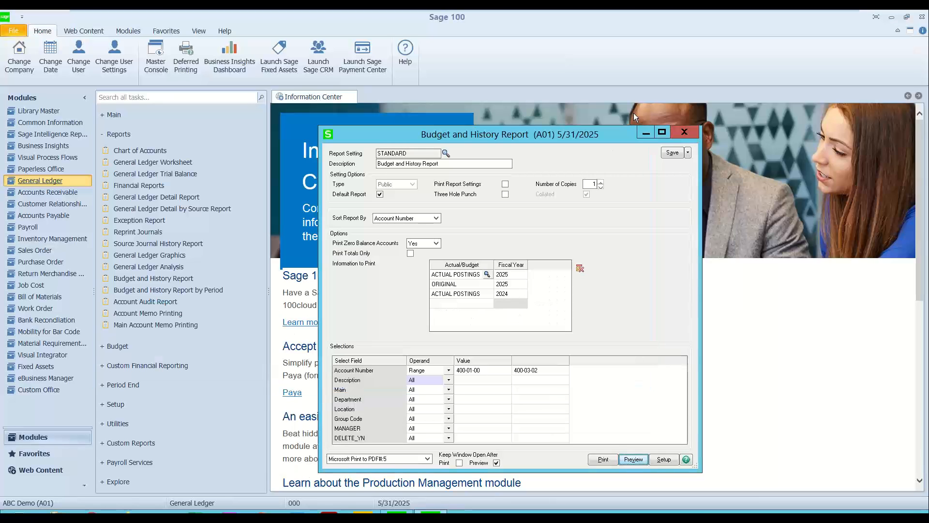
pyautogui.click(684, 132)
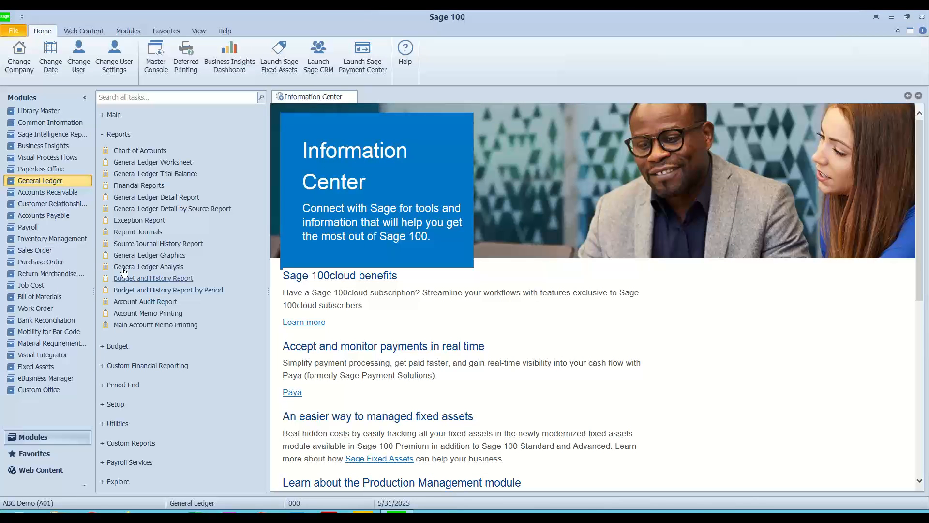
# Open the Budget and History Report by Period and limit its Main account selection to 450
pyautogui.click(160, 293)
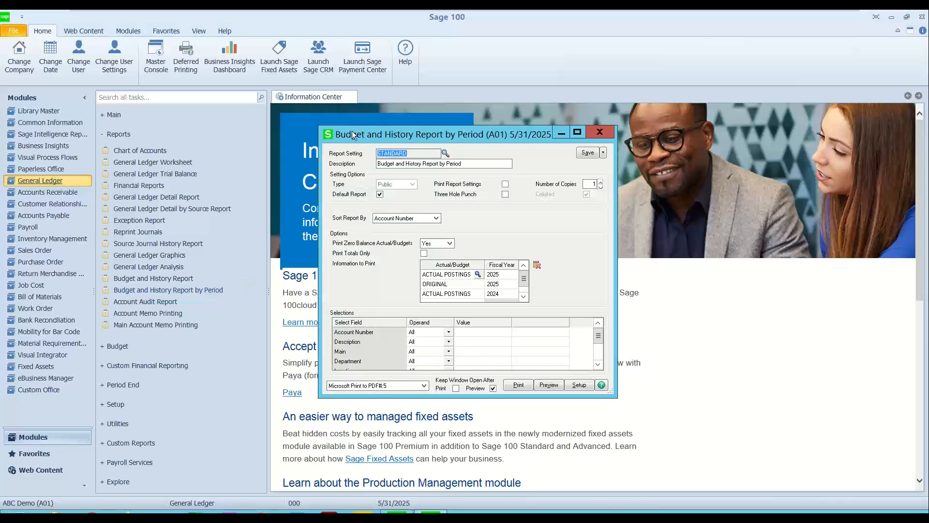
pyautogui.moveTo(352, 131); pyautogui.dragTo(299, 101)
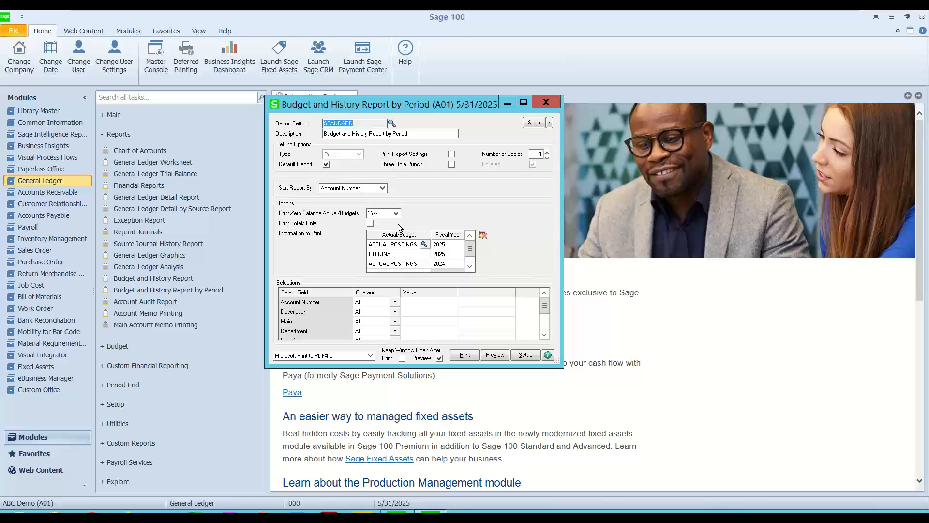
pyautogui.click(416, 319)
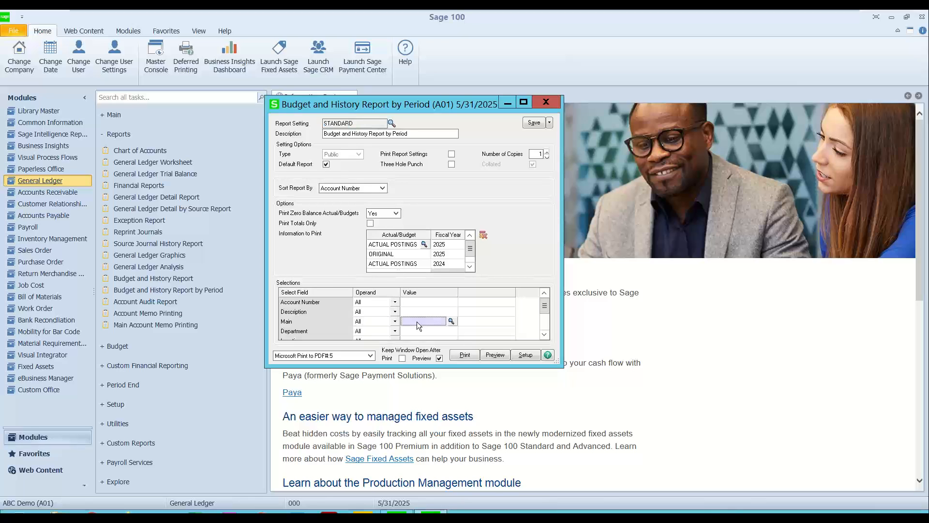
pyautogui.write('450')
pyautogui.press('Tab')
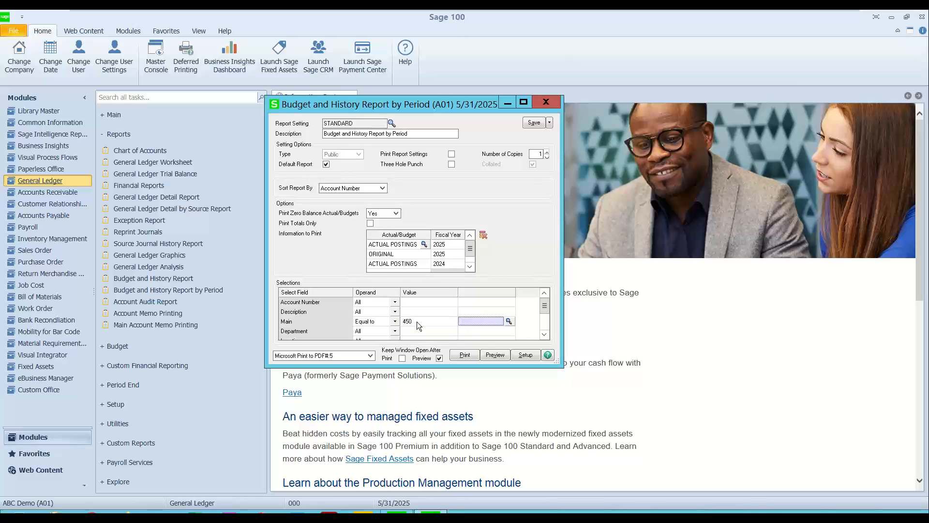
# Preview the Budget and History Report by Period at full window size, and close the preview and the report window
pyautogui.click(502, 356)
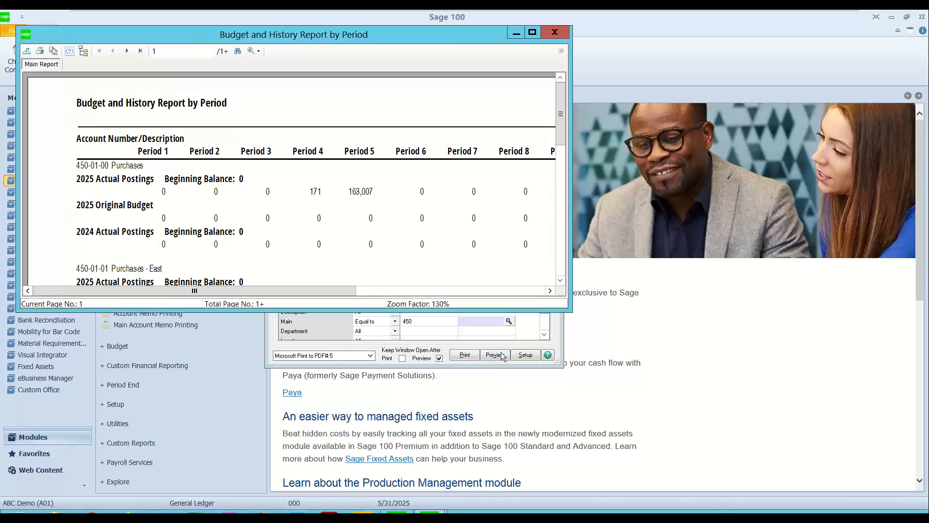
pyautogui.click(534, 32)
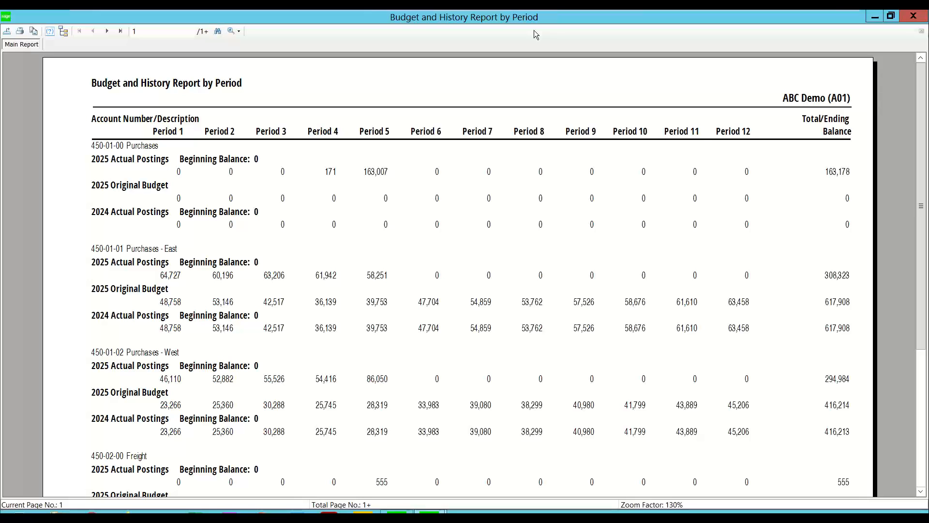
pyautogui.click(913, 17)
pyautogui.click(544, 102)
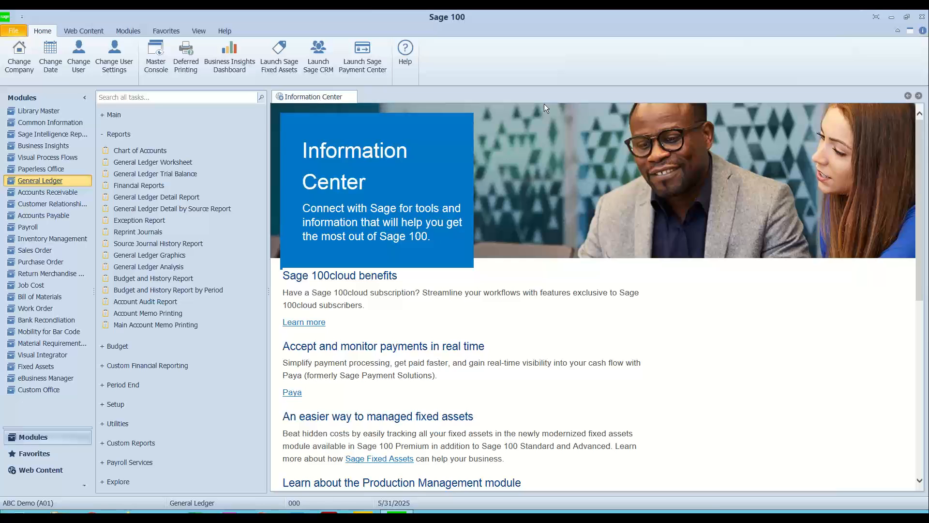
# Open the Budget Report, look at the STANDARD report setting and reselect the 500-525 ORIGINAL setting
pyautogui.click(124, 347)
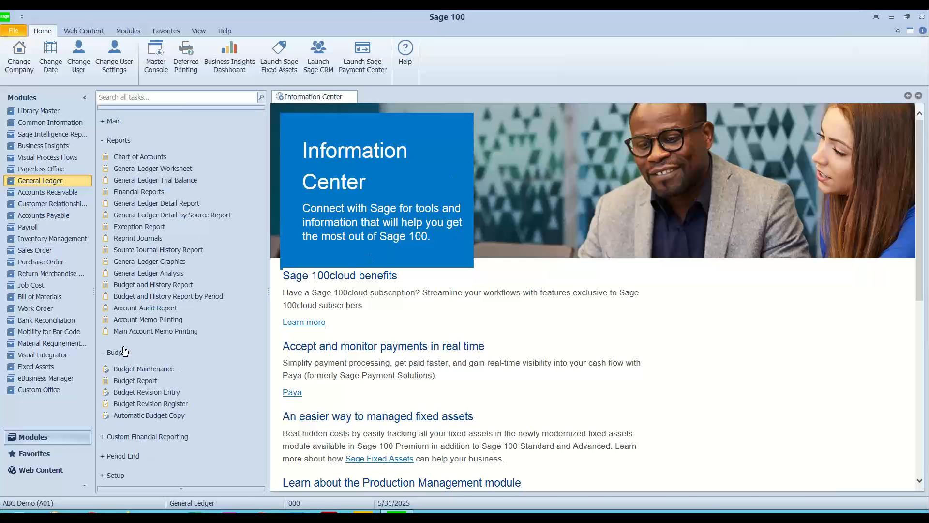
pyautogui.click(134, 381)
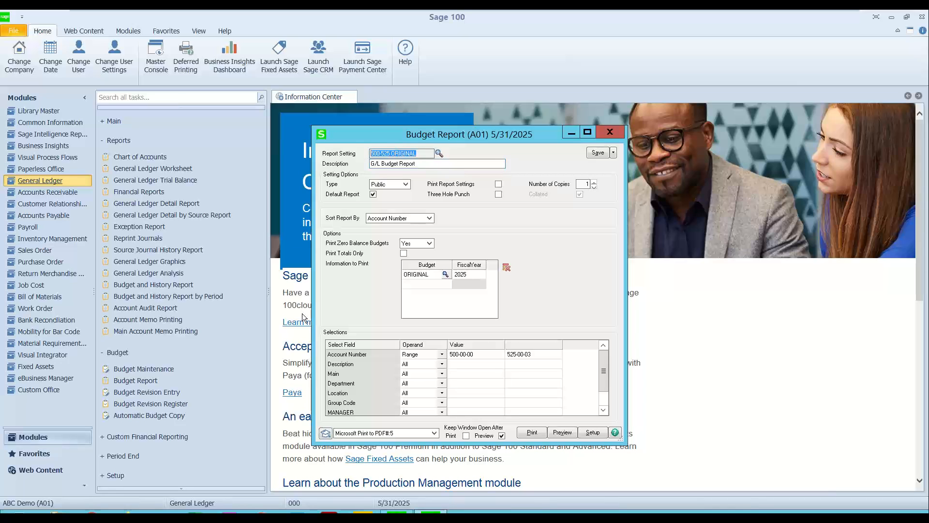
pyautogui.click(439, 153)
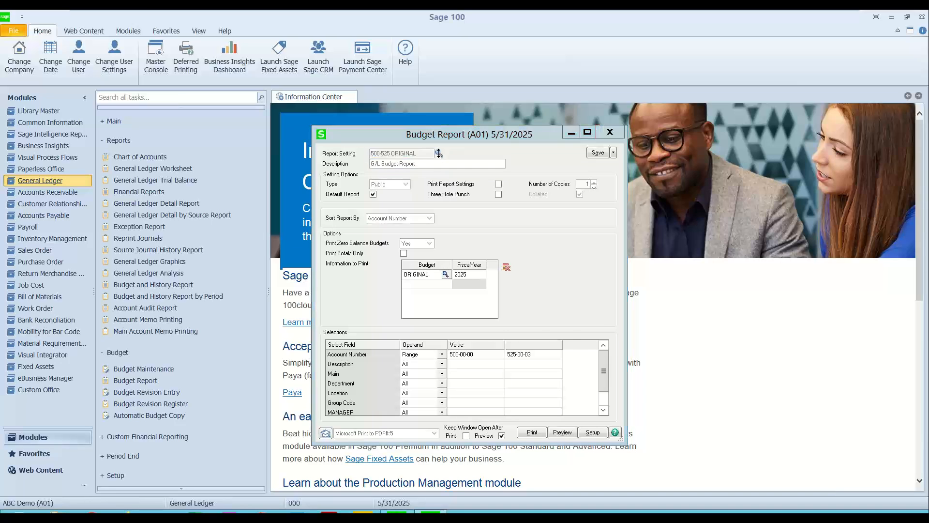
pyautogui.doubleClick(361, 197)
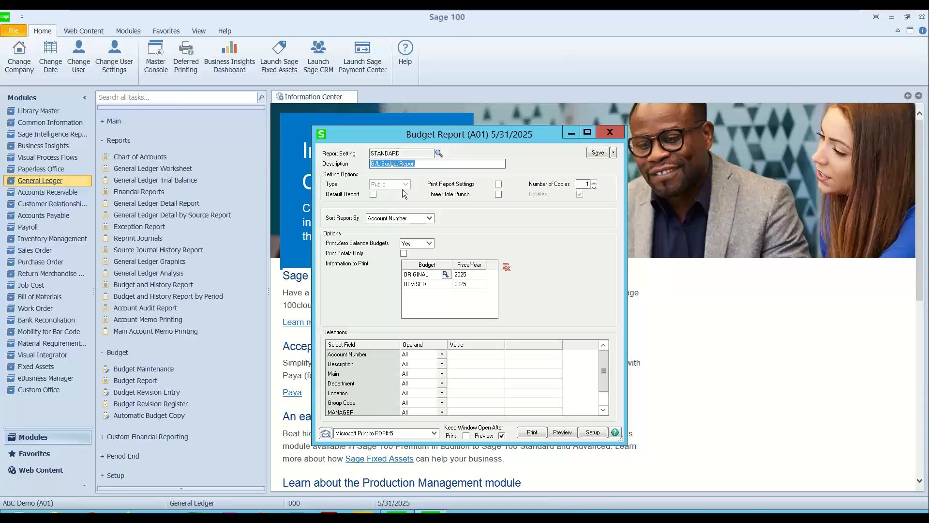
pyautogui.click(438, 153)
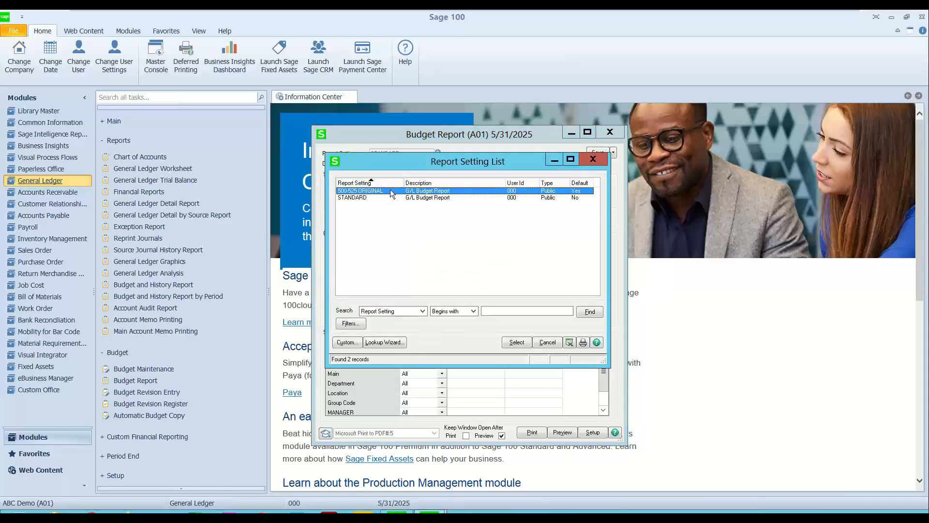
pyautogui.doubleClick(390, 190)
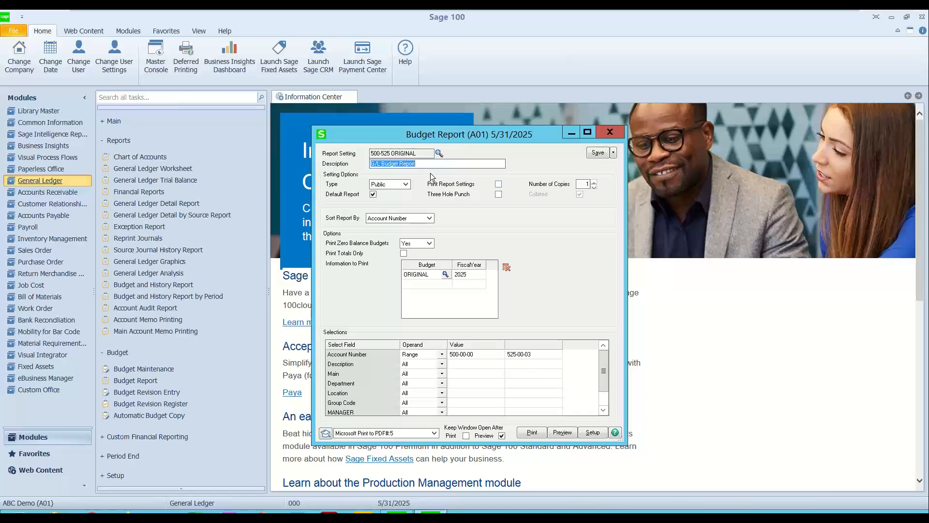
# Preview the Budget Report at full window size, and close both the preview and the report window
pyautogui.click(564, 432)
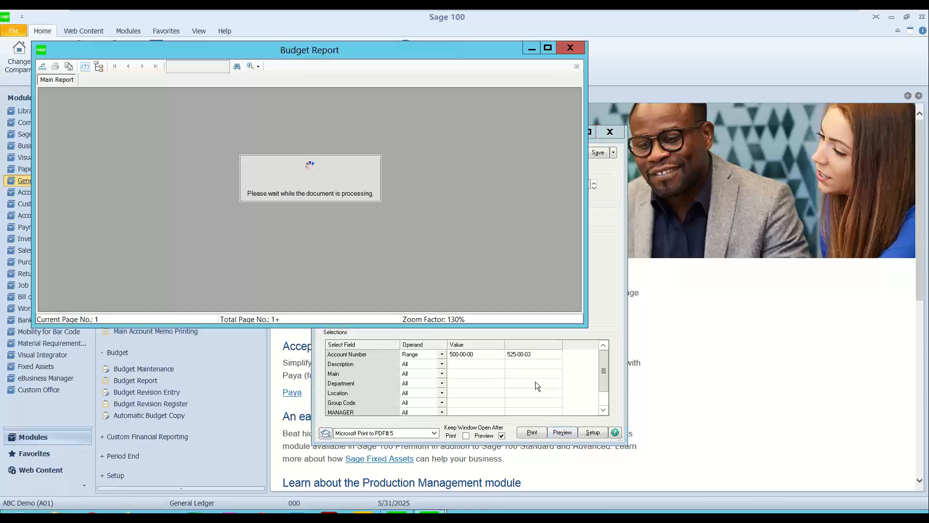
pyautogui.click(548, 48)
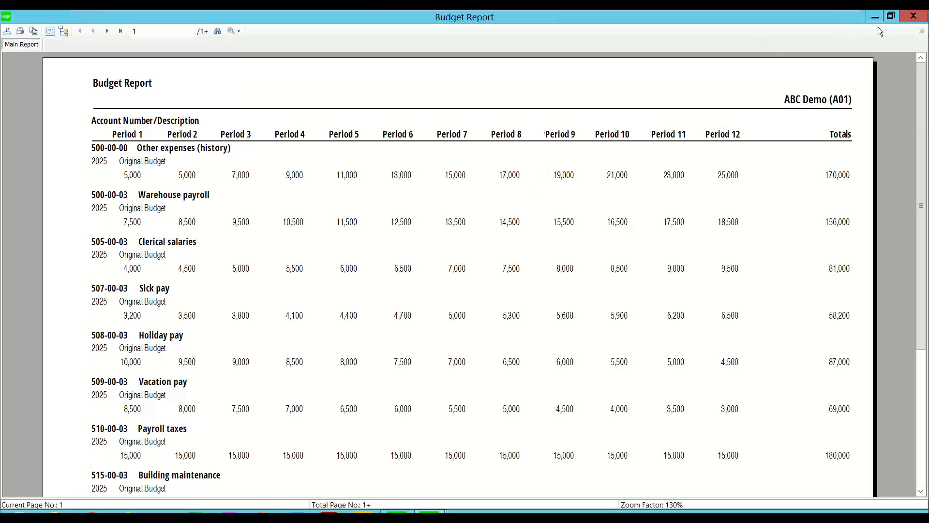
pyautogui.click(895, 17)
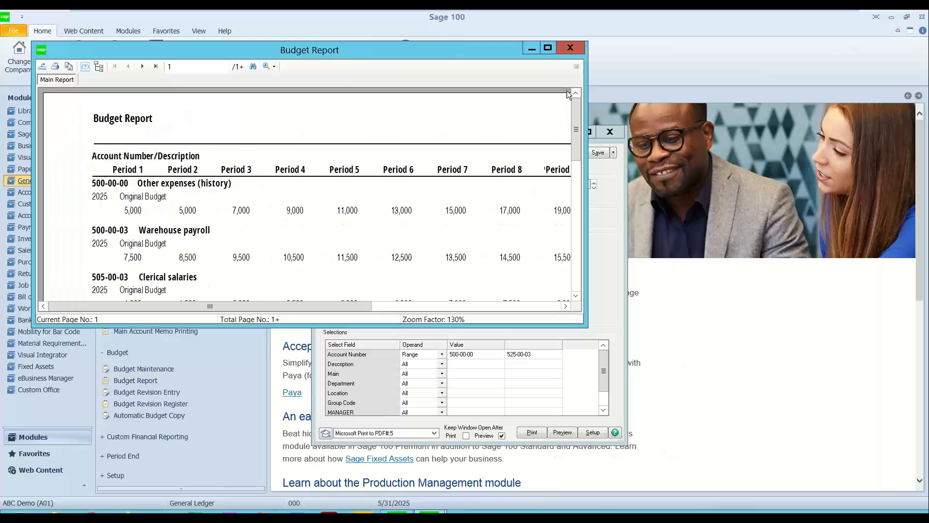
pyautogui.click(577, 48)
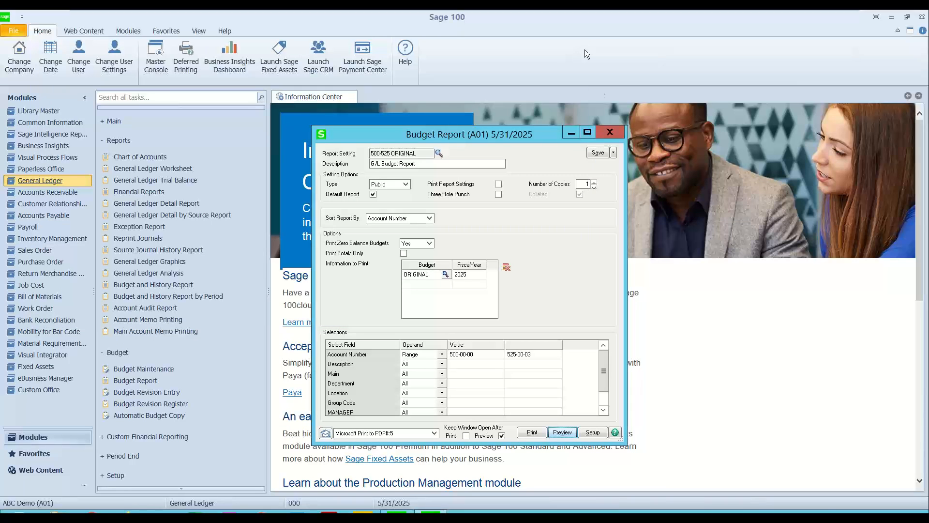
pyautogui.click(608, 133)
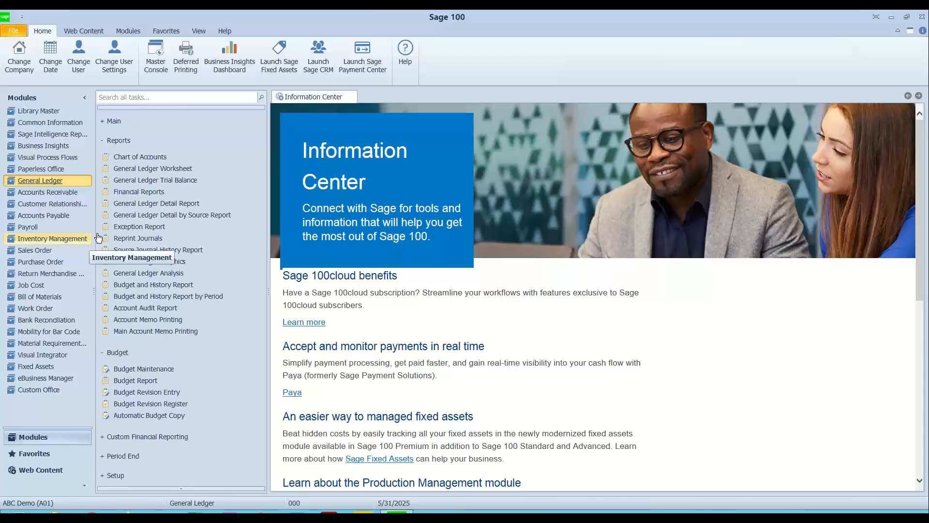
# Collapse the Reports and Budget task groups, view General Ledger Options under Setup and close the options window
pyautogui.click(115, 141)
pyautogui.click(117, 155)
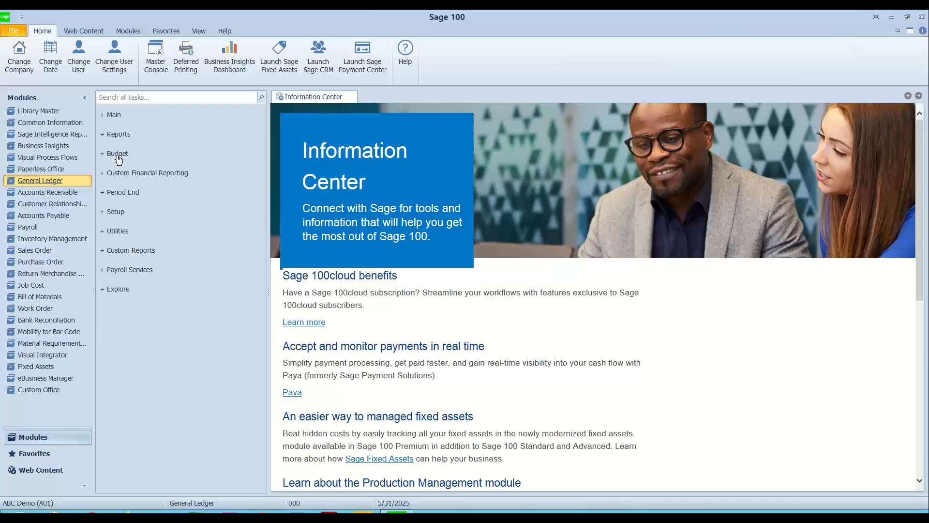
pyautogui.click(119, 213)
pyautogui.click(144, 228)
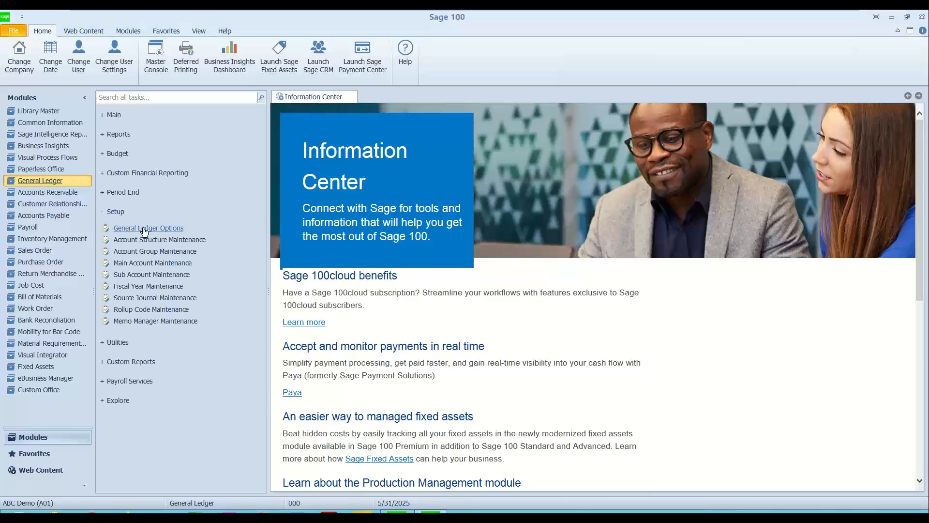
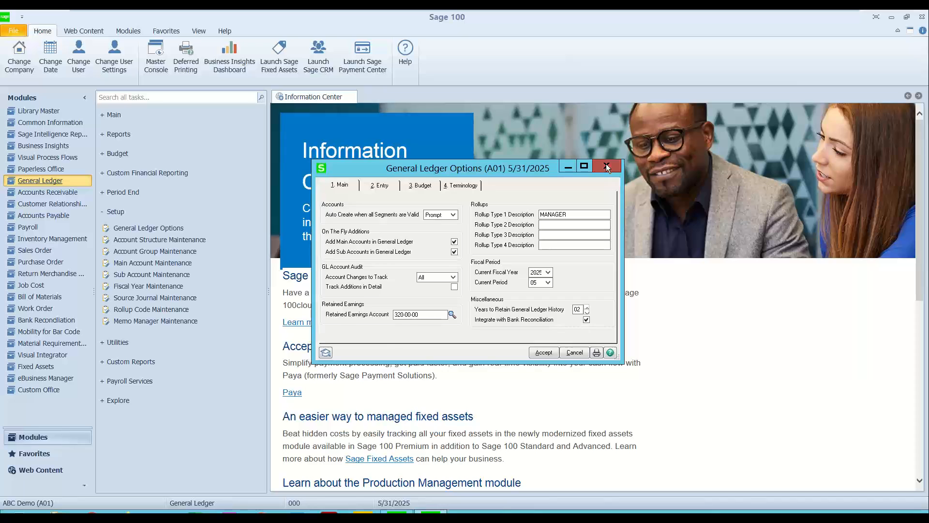
pyautogui.click(608, 165)
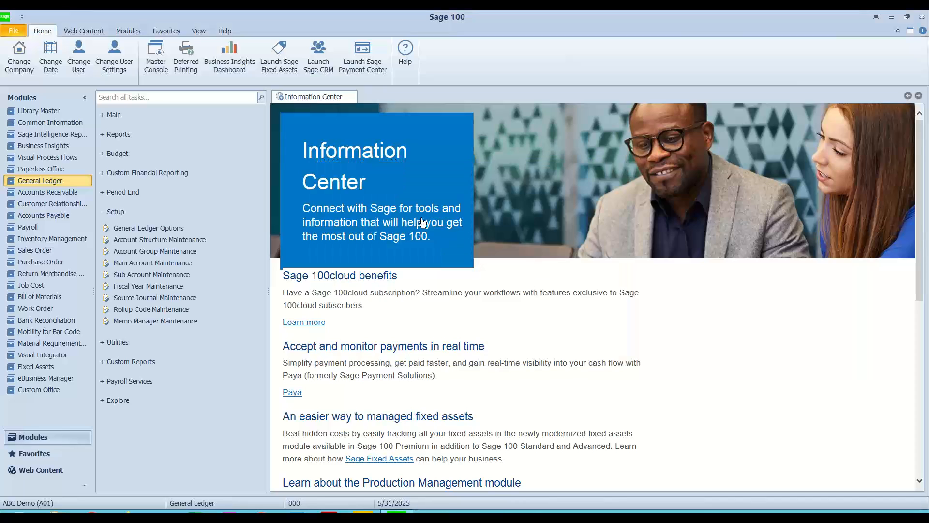
# Open Rollup Code Maintenance and display the rollup codes defined for the MANAGER rollup type
pyautogui.click(140, 321)
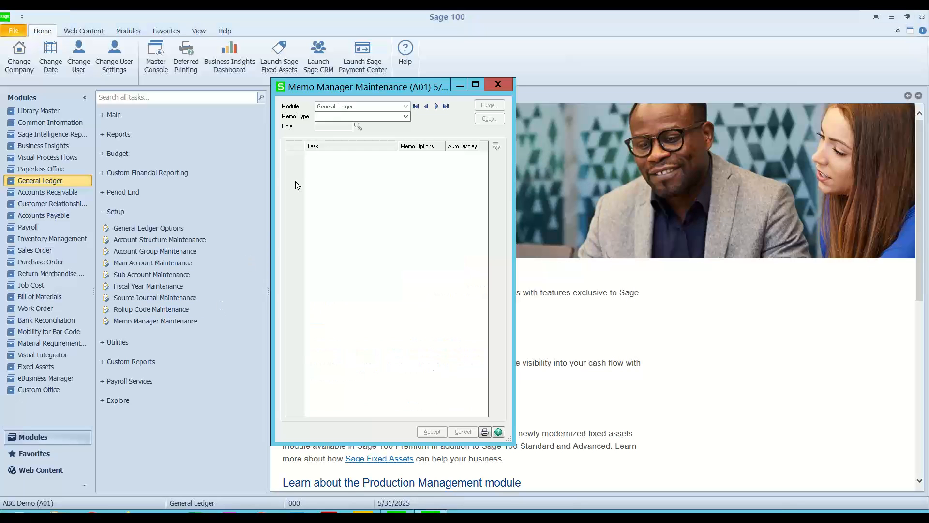
pyautogui.click(498, 89)
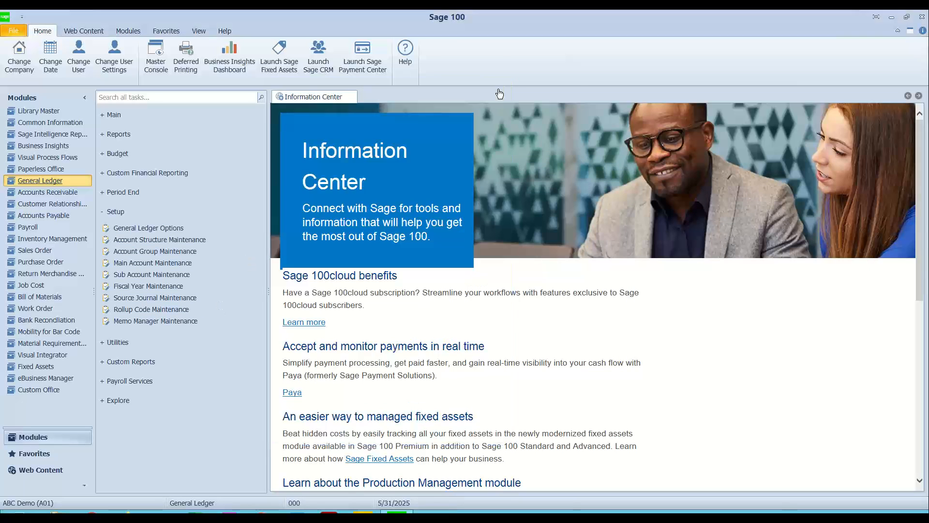
pyautogui.click(136, 311)
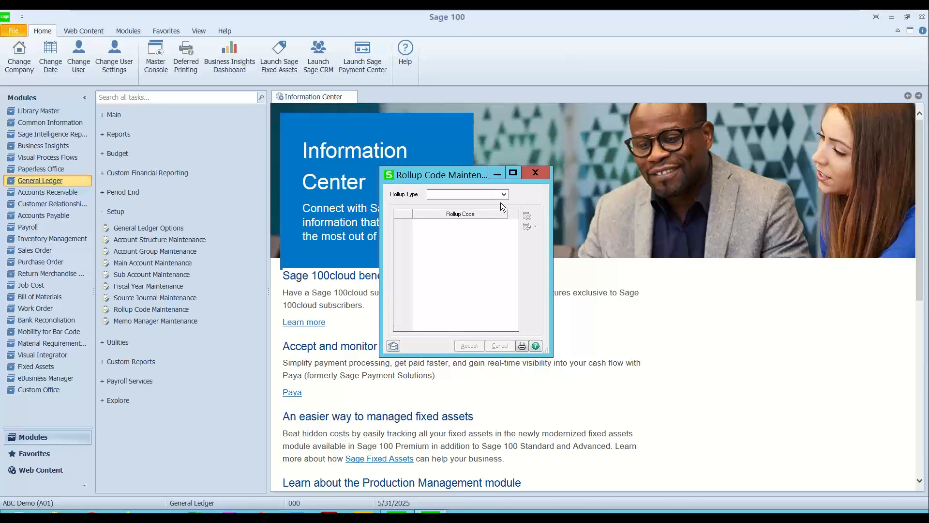
pyautogui.click(502, 198)
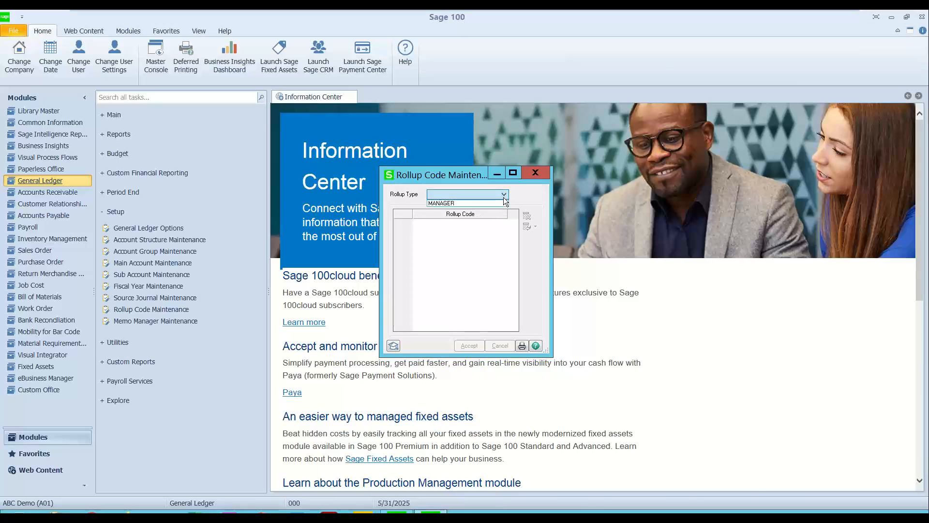
pyautogui.click(445, 204)
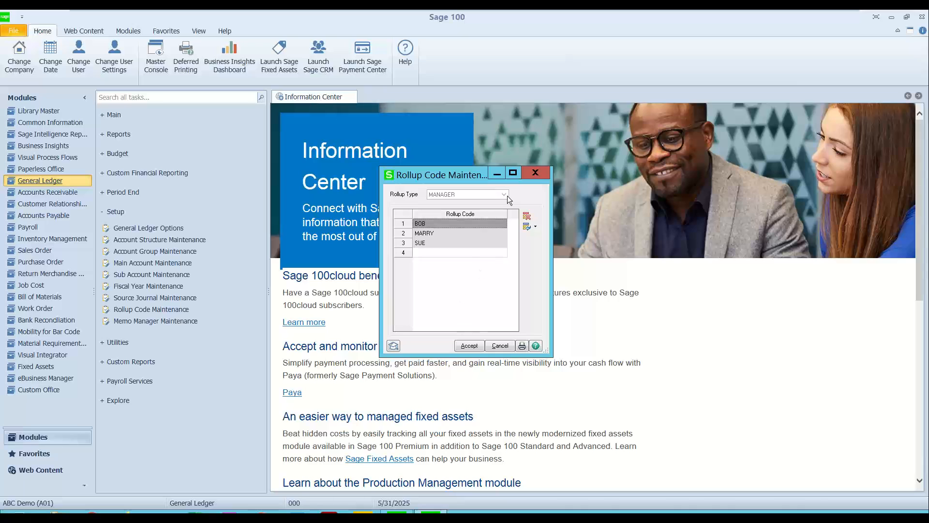
# Close Rollup Code Maintenance and bring up revenue account 400-01-00 in Account Maintenance to view its MANAGER rollup
pyautogui.click(535, 171)
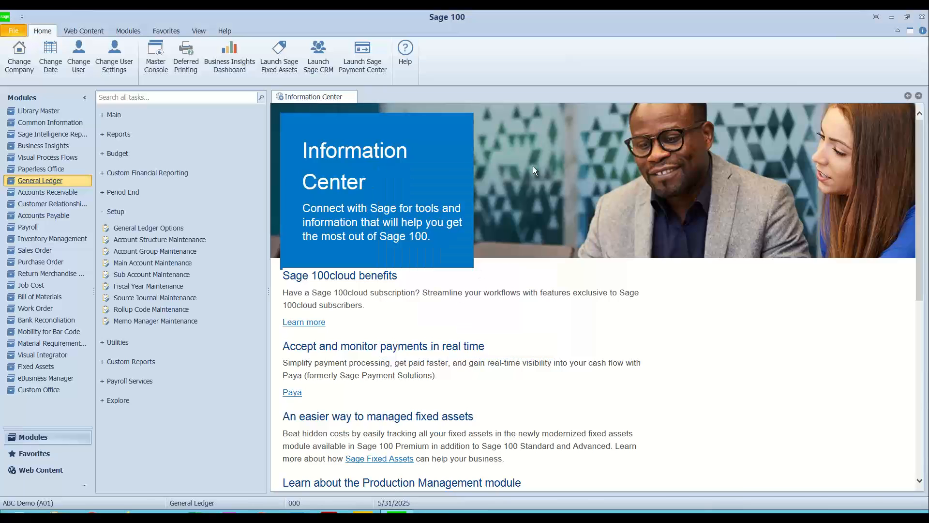
pyautogui.click(113, 215)
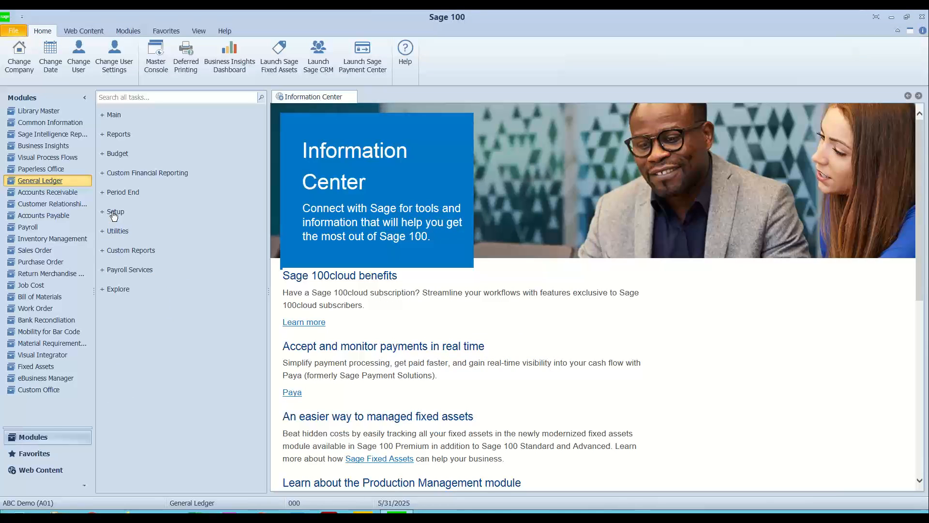
pyautogui.click(115, 117)
pyautogui.click(136, 132)
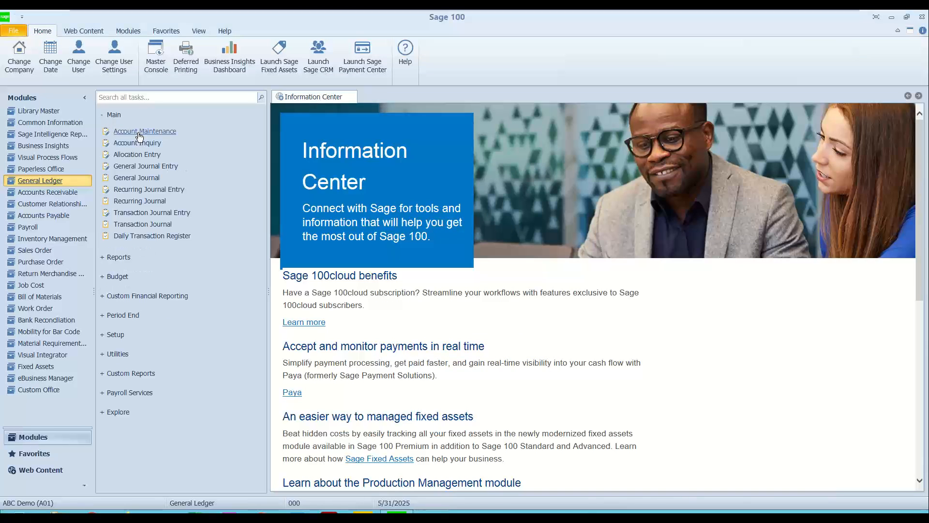
pyautogui.write('4')
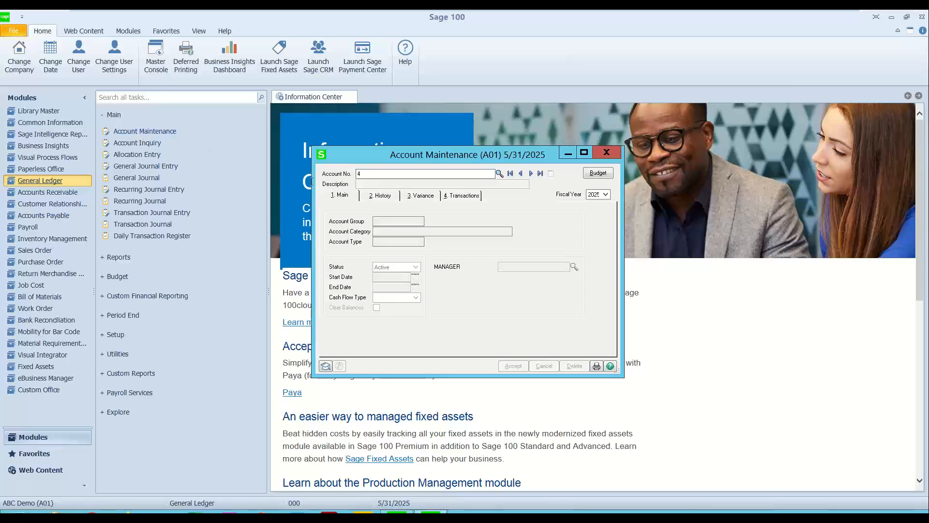
pyautogui.press('F2')
pyautogui.press('Return')
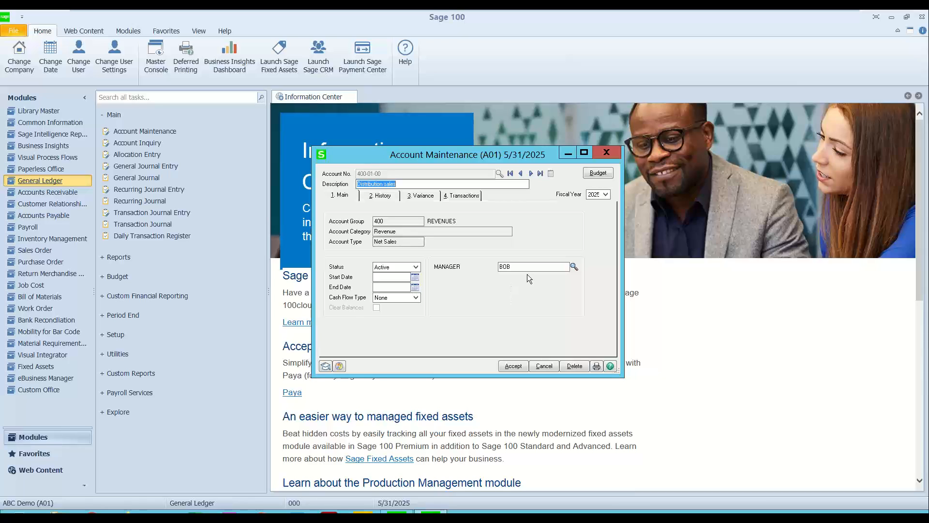
# Browse forward and back through the neighbouring accounts to compare their MANAGER rollup codes, and close Account Maintenance
pyautogui.click(531, 174)
pyautogui.click(530, 173)
pyautogui.click(531, 173)
pyautogui.click(531, 173)
pyautogui.click(531, 173)
pyautogui.click(521, 174)
pyautogui.click(521, 173)
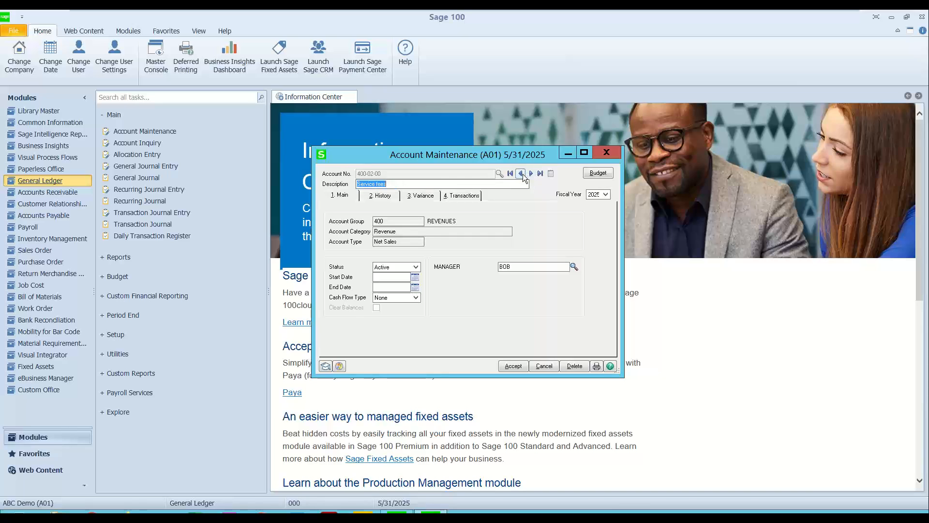
pyautogui.click(608, 152)
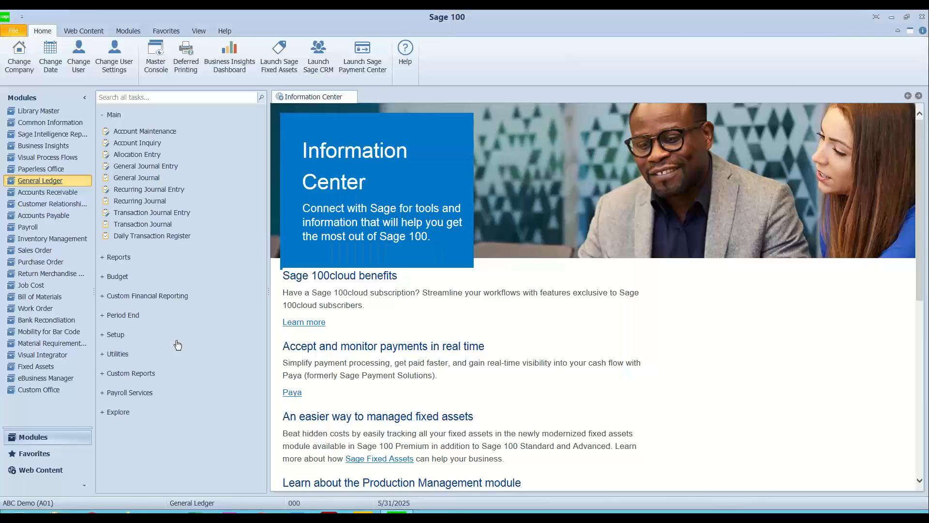
# Open the Budget Report from the Budget tasks and look through its selection fields, including MANAGER
pyautogui.click(115, 116)
pyautogui.click(117, 154)
pyautogui.click(128, 187)
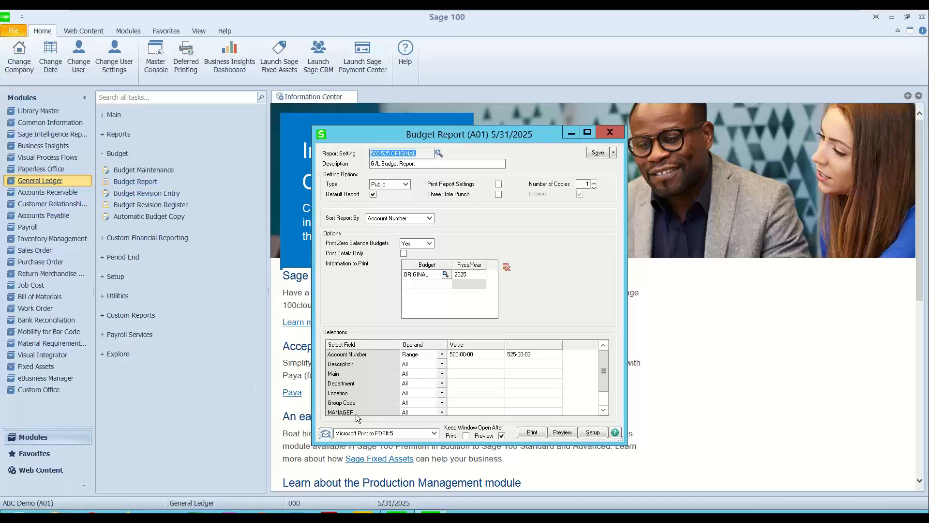
pyautogui.click(603, 409)
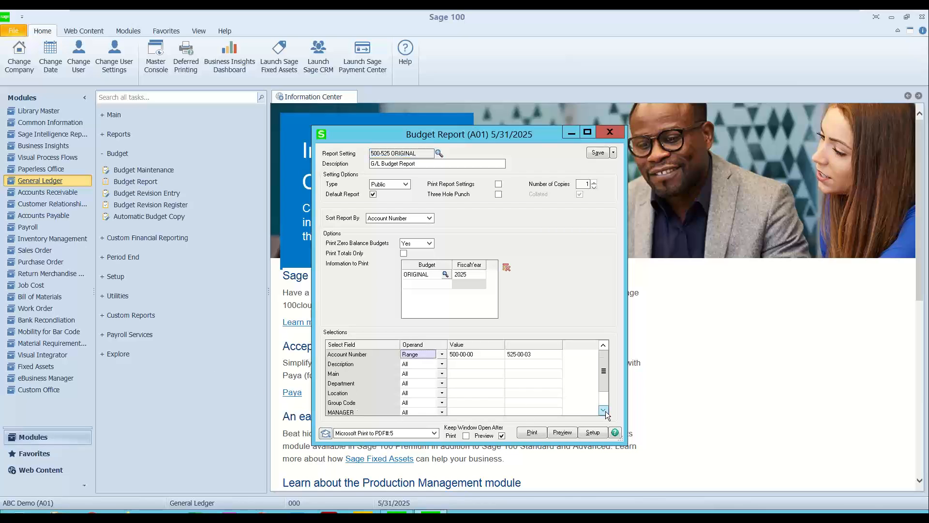
pyautogui.click(603, 410)
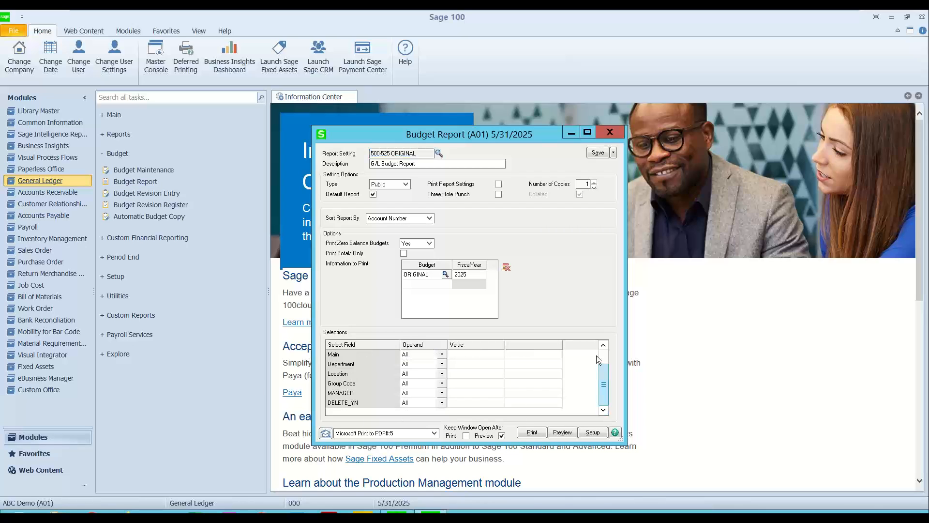
pyautogui.click(603, 344)
pyautogui.click(603, 344)
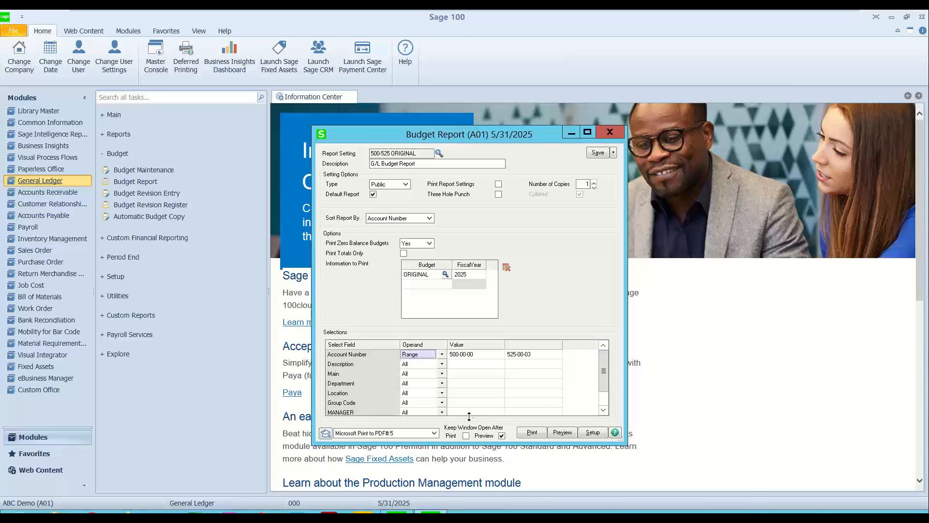
# Limit the 500-525 ORIGINAL report to the first listed MANAGER rollup code, try to preview it and dismiss the message
pyautogui.click(470, 412)
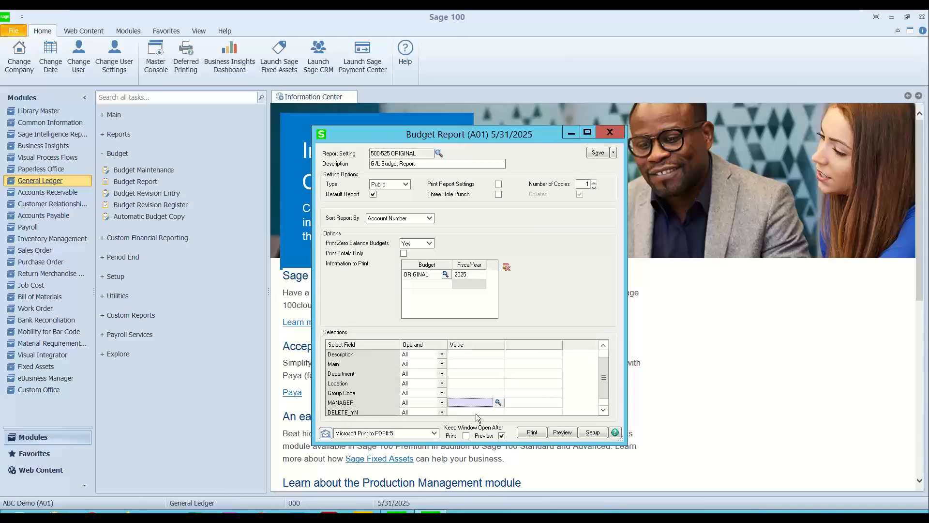
pyautogui.click(498, 402)
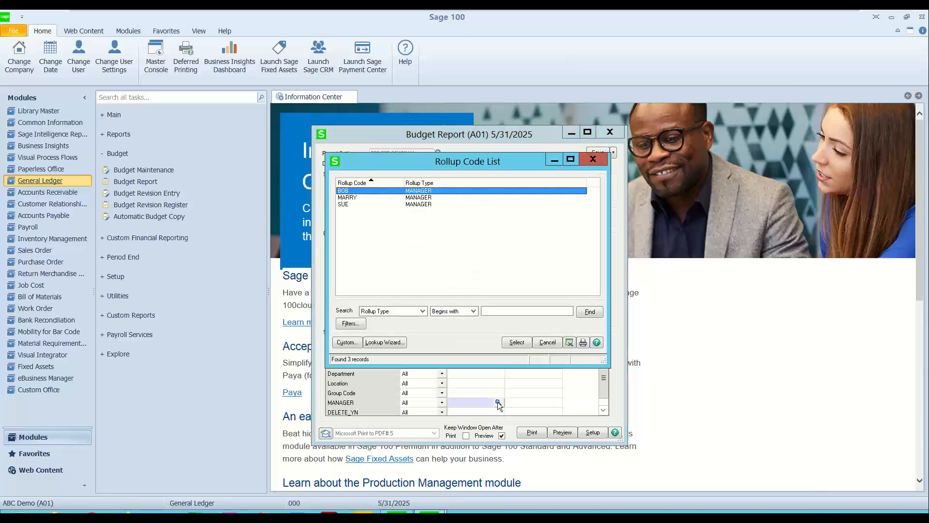
pyautogui.doubleClick(347, 192)
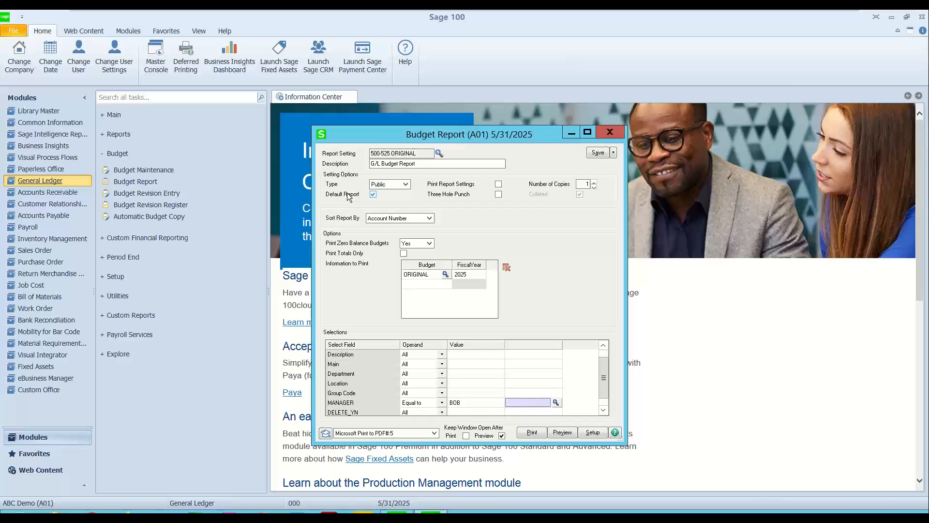
pyautogui.click(568, 435)
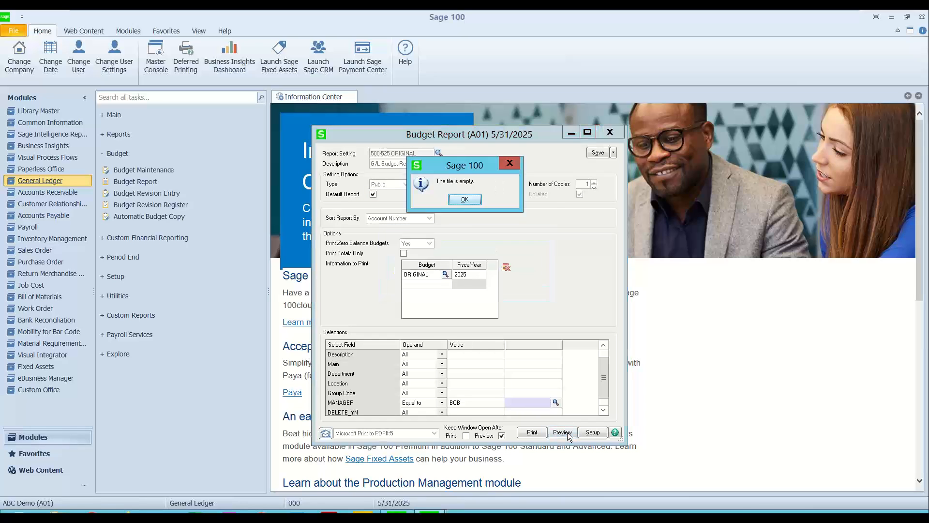
pyautogui.click(465, 200)
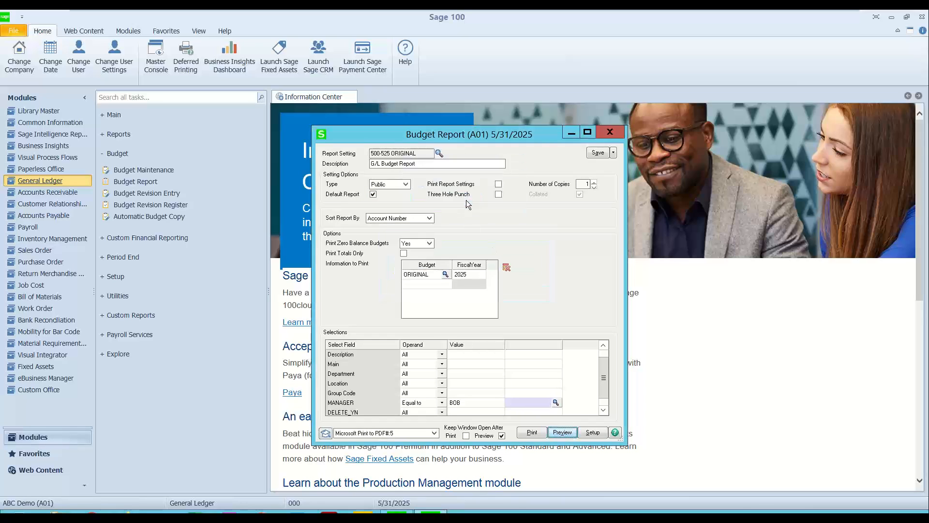
# Reset the MANAGER selection to All and refill it as a range with the first listed rollup code at both ends
pyautogui.click(426, 405)
pyautogui.click(461, 404)
pyautogui.click(441, 403)
pyautogui.click(418, 349)
pyautogui.click(468, 405)
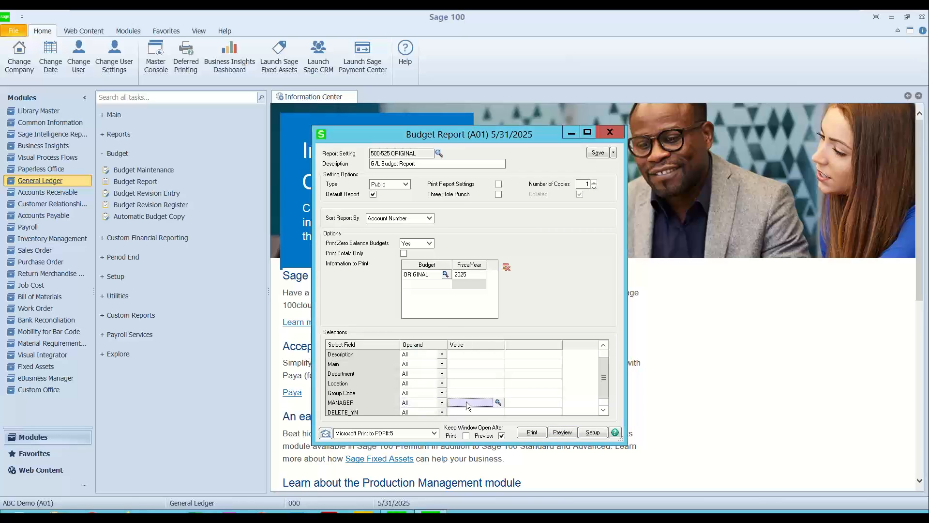
pyautogui.click(498, 402)
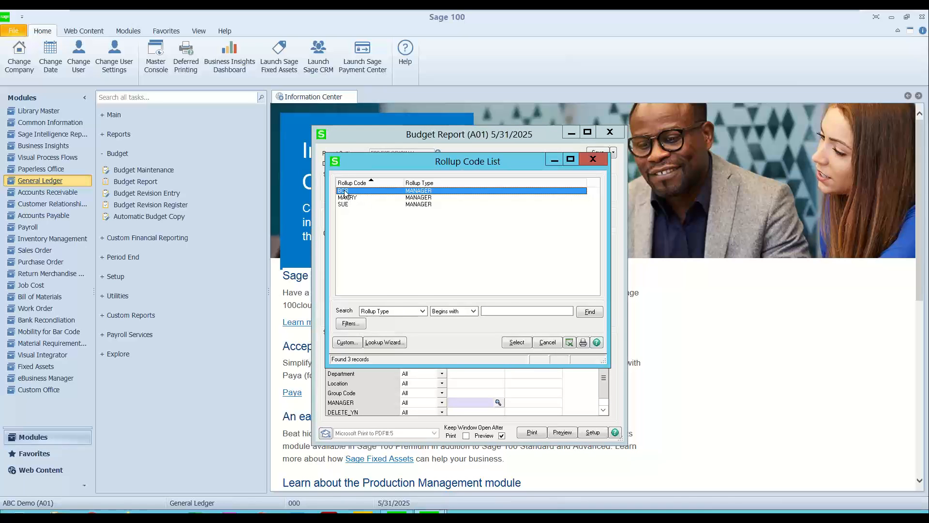
pyautogui.doubleClick(345, 193)
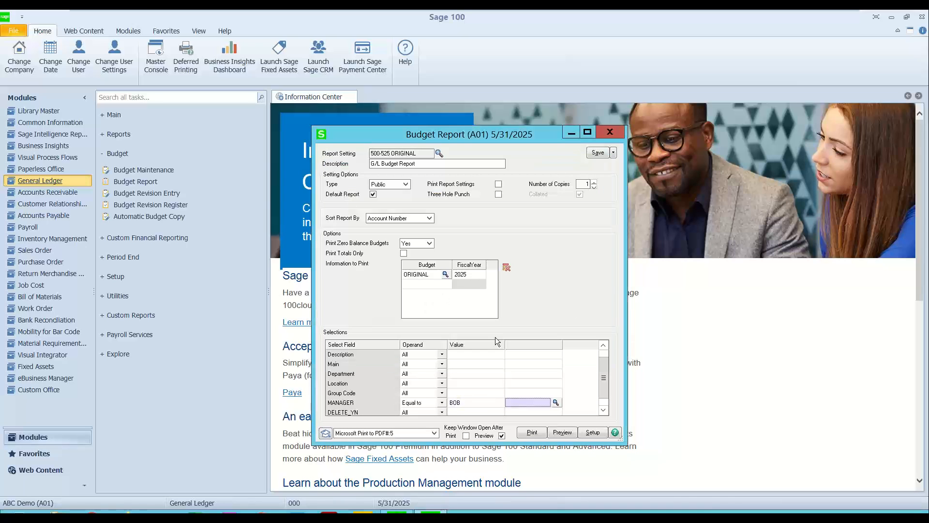
pyautogui.click(555, 402)
pyautogui.doubleClick(352, 191)
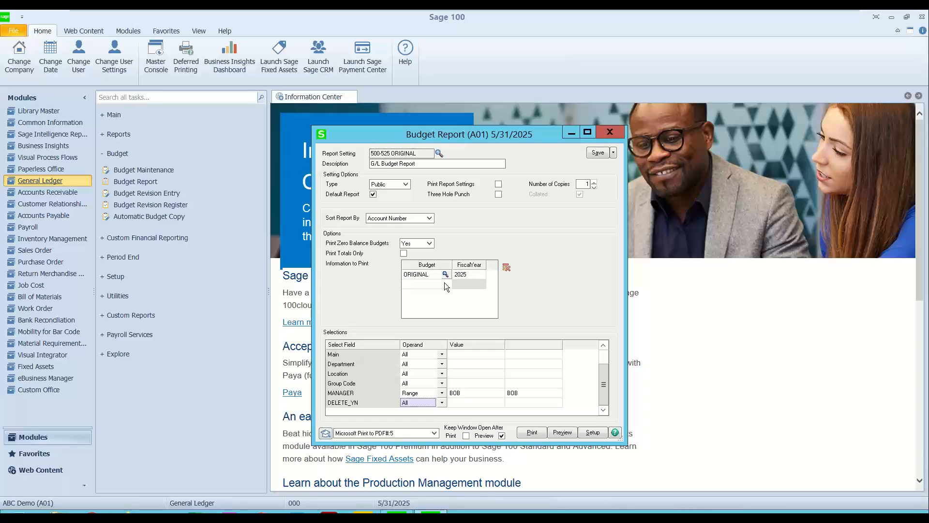
# Change the MANAGER range to the second listed rollup code, try to preview the report and dismiss the message
pyautogui.click(451, 393)
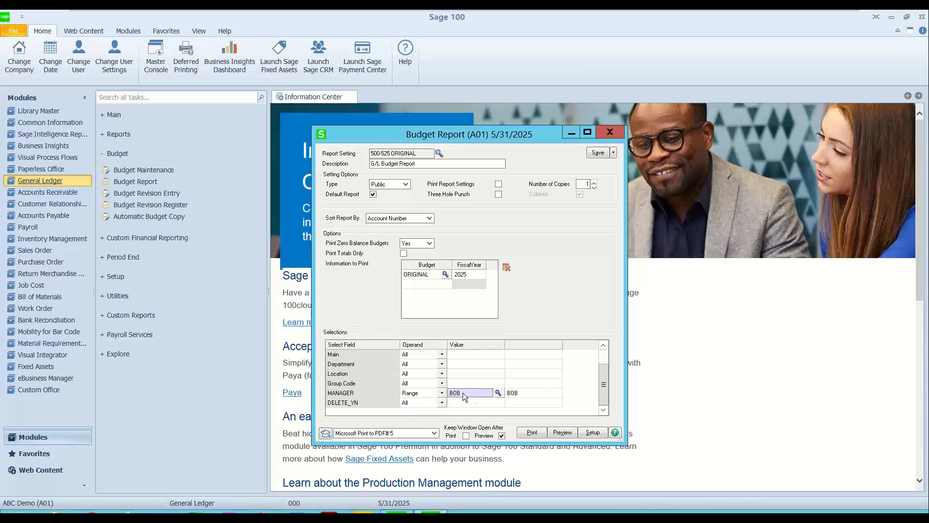
pyautogui.click(498, 393)
pyautogui.doubleClick(347, 198)
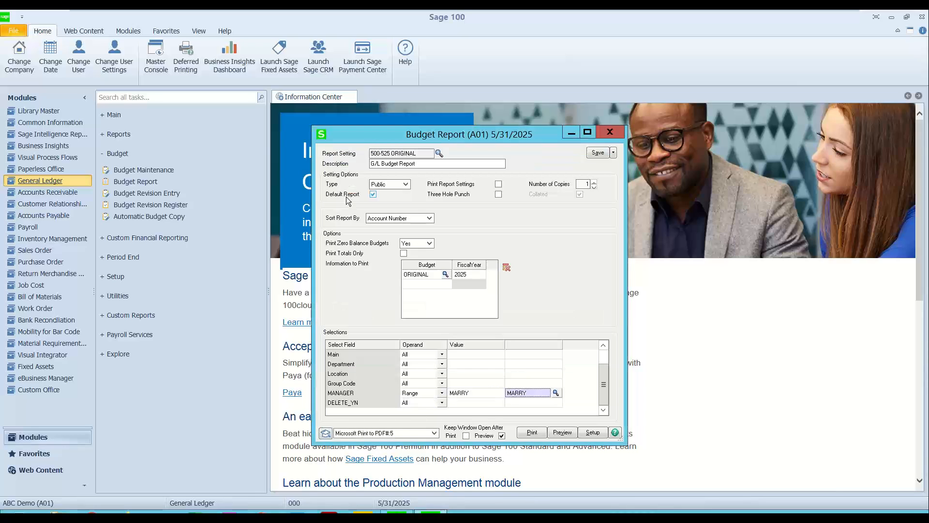
pyautogui.click(567, 435)
pyautogui.click(463, 199)
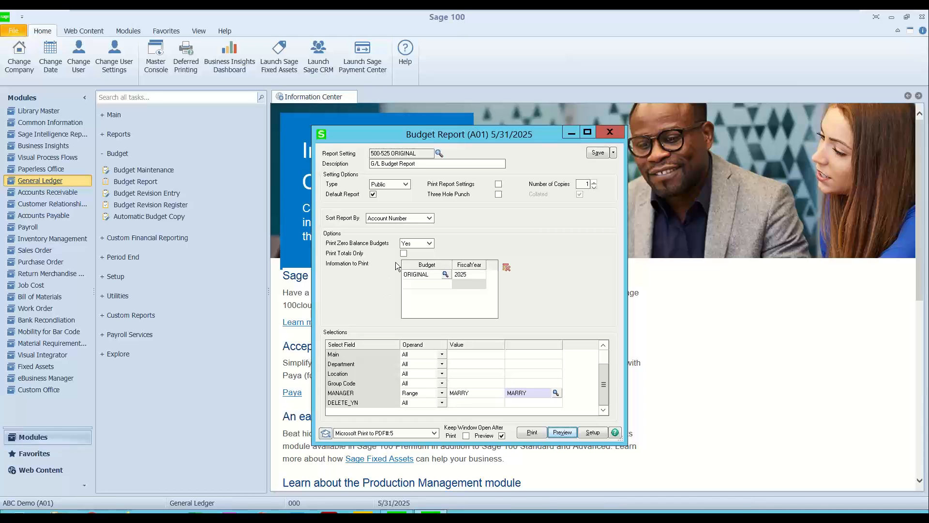
# Load the STANDARD report setting and restrict its MANAGER selection to the first listed rollup code
pyautogui.click(439, 154)
pyautogui.doubleClick(352, 197)
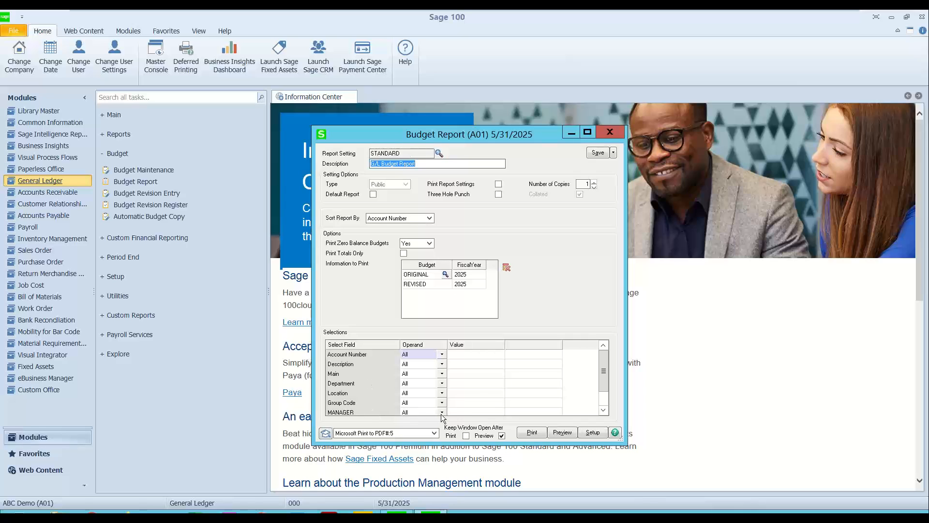
pyautogui.click(455, 412)
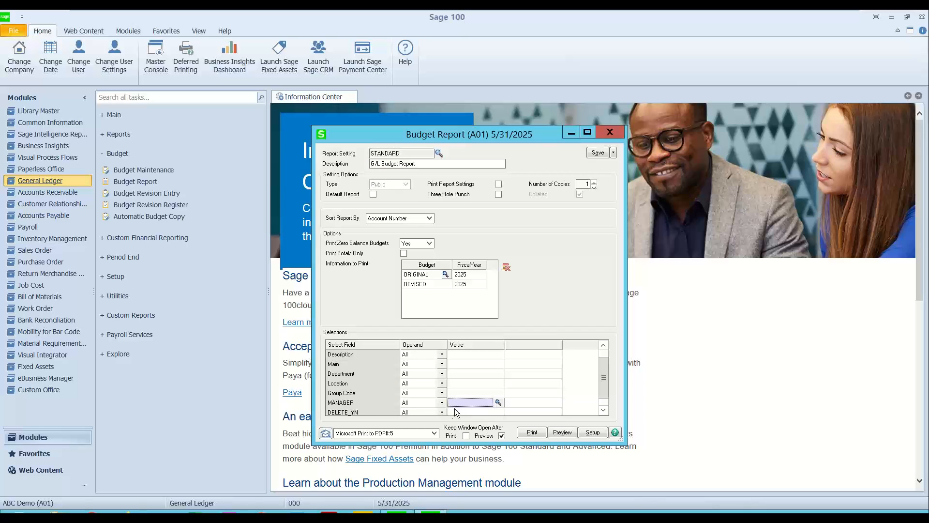
pyautogui.click(499, 403)
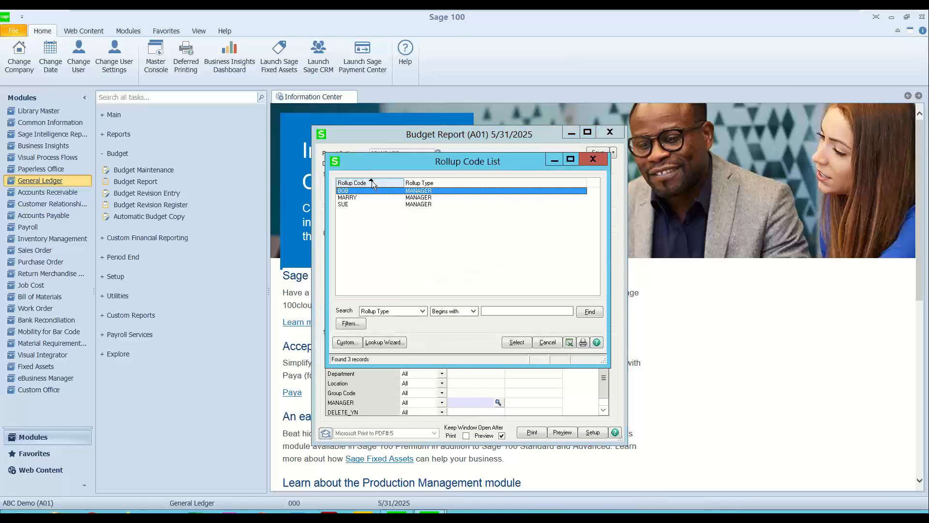
pyautogui.doubleClick(347, 194)
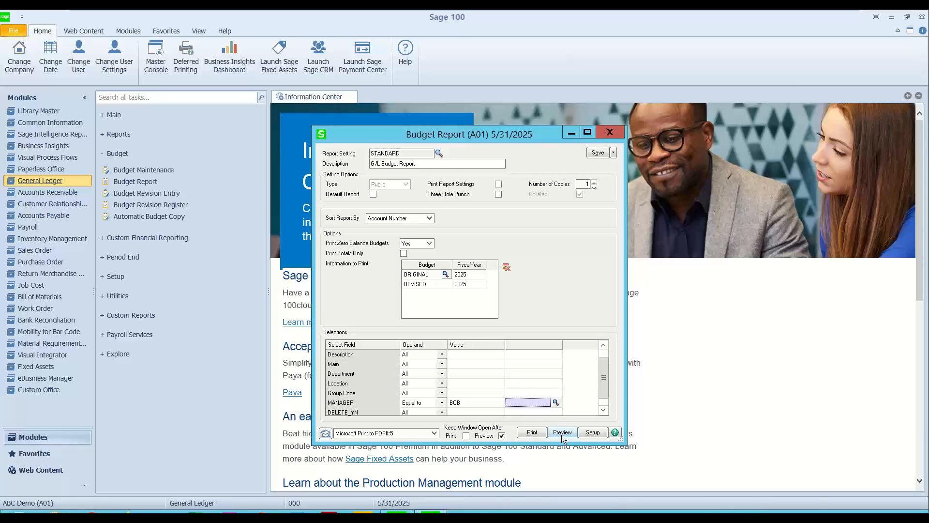
# Remove the REVISED 2025 budget from the information to print and preview the report at full window size
pyautogui.click(424, 286)
pyautogui.click(506, 268)
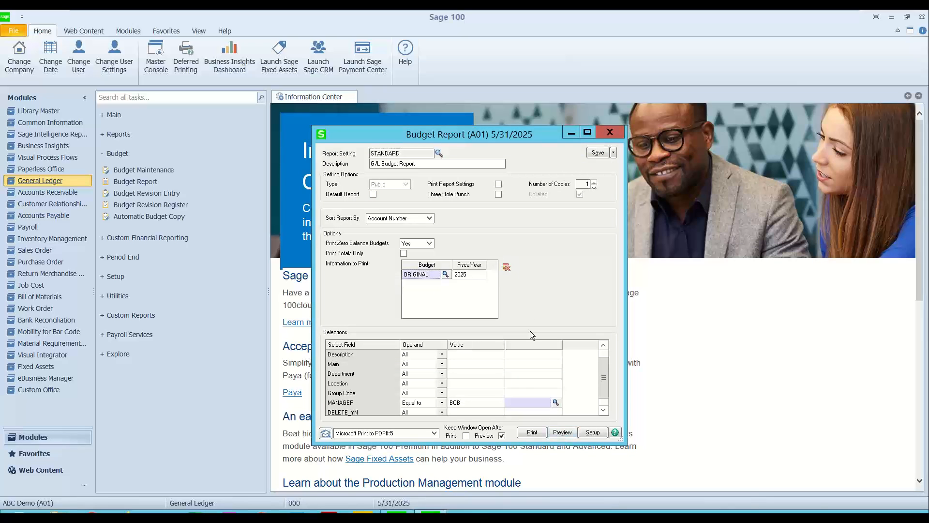
pyautogui.click(562, 432)
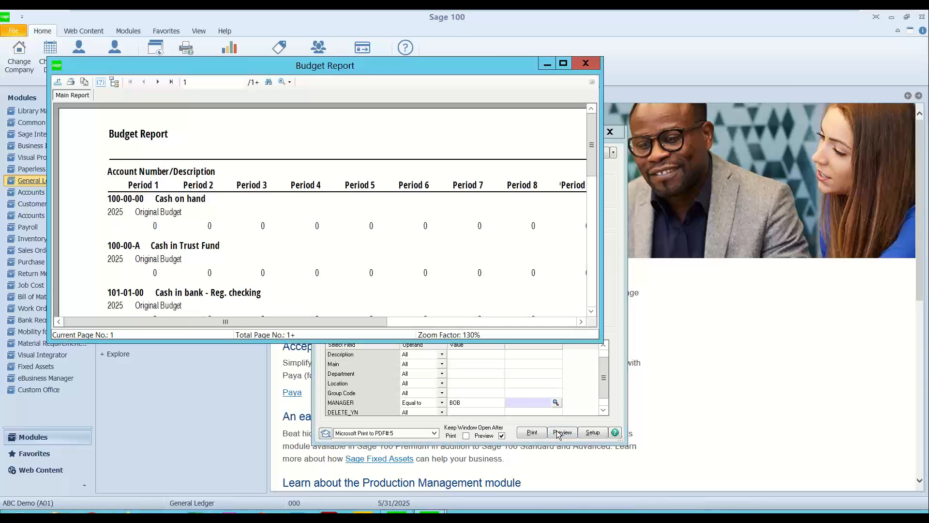
pyautogui.click(566, 64)
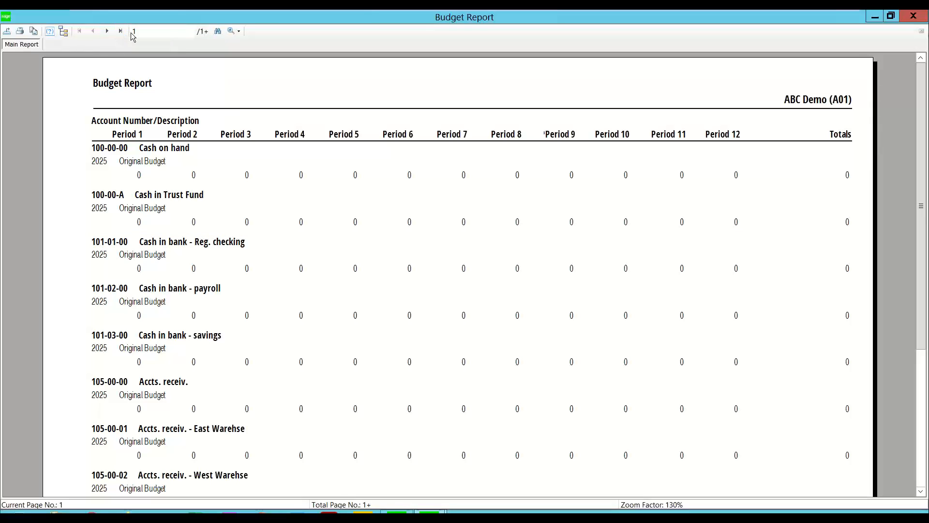
# Look at the export options without exporting, page back from the report's last page to page 16, and close the preview
pyautogui.click(7, 32)
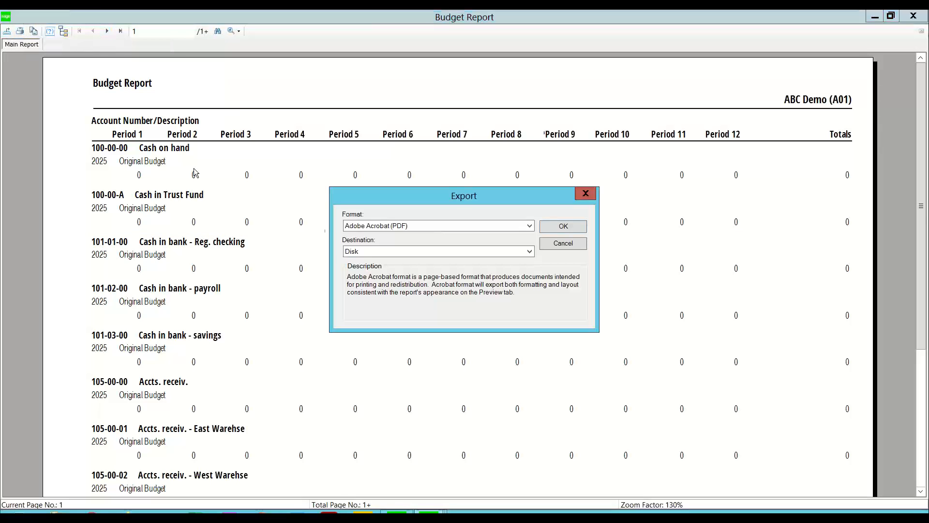
pyautogui.click(562, 244)
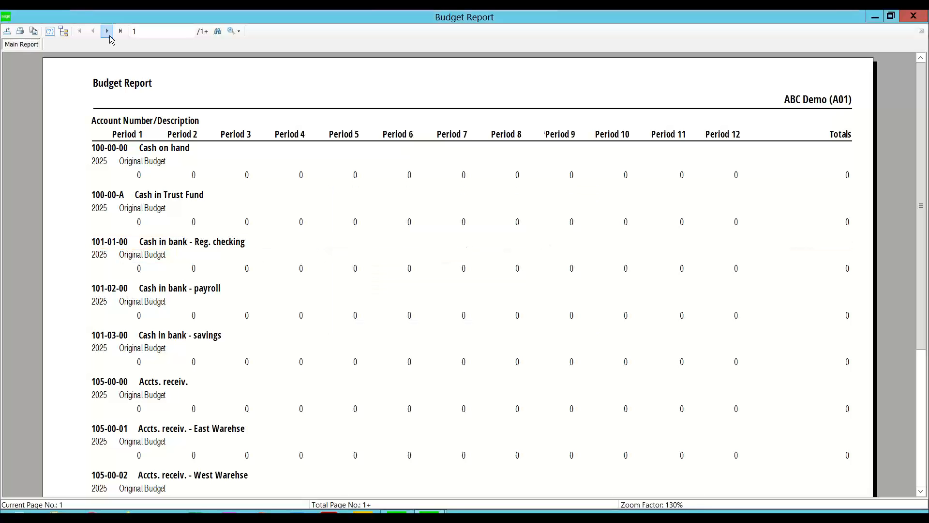
pyautogui.click(121, 31)
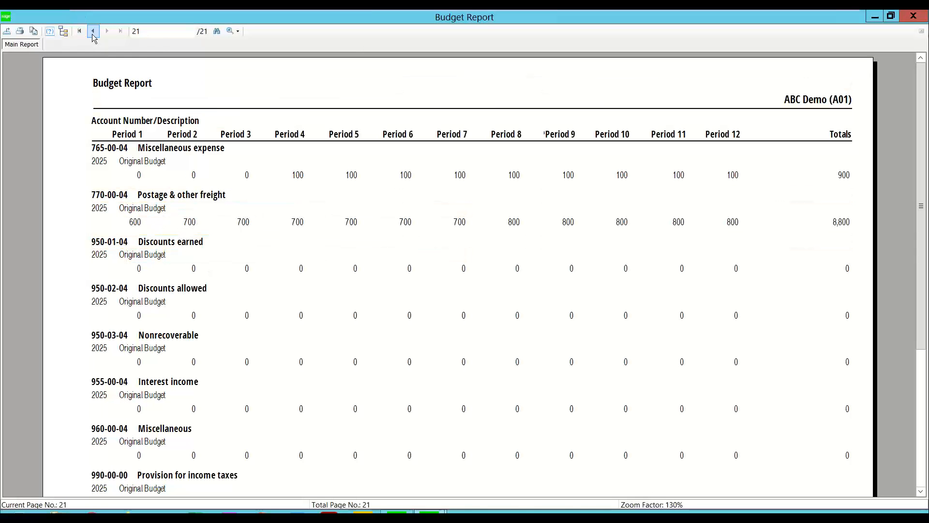
pyautogui.click(92, 31)
pyautogui.click(92, 31)
pyautogui.click(93, 31)
pyautogui.click(93, 31)
pyautogui.click(93, 31)
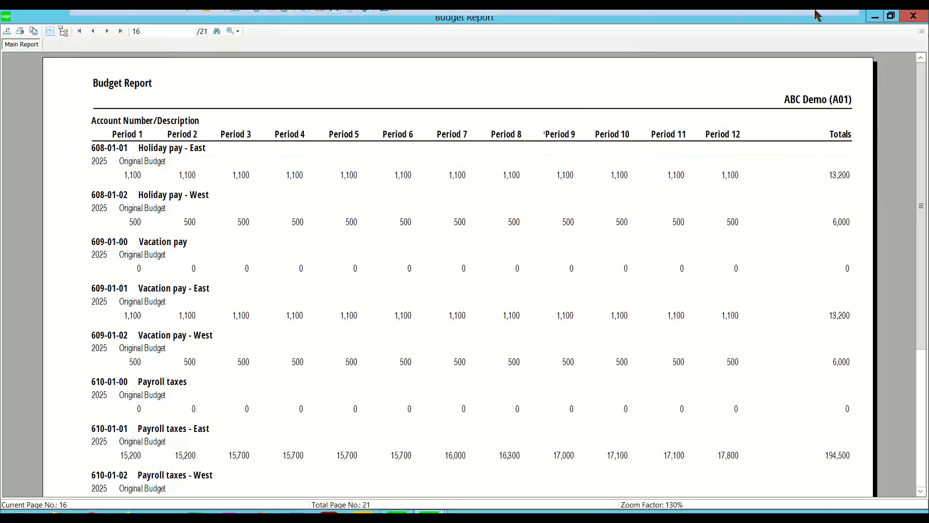
pyautogui.click(913, 18)
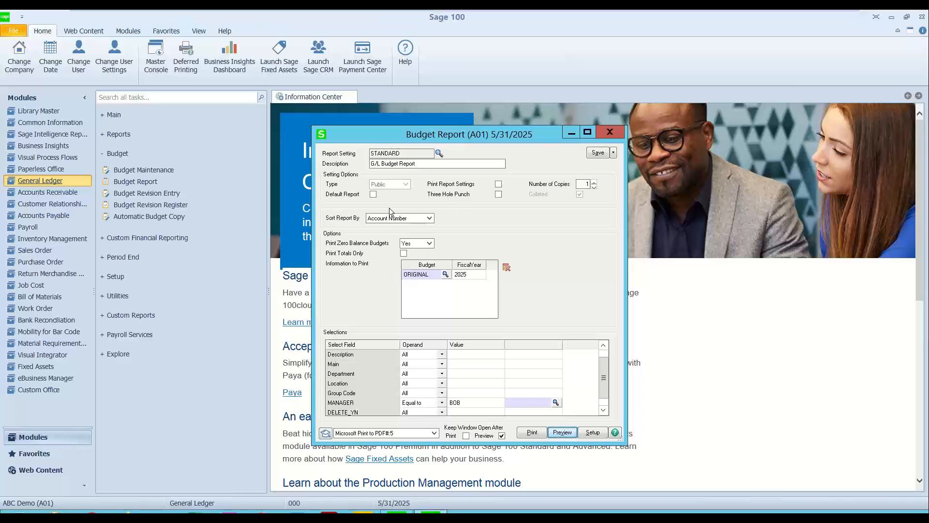
# Close the Budget Report window and open General Ledger Graphics from the General Ledger reports
pyautogui.click(610, 132)
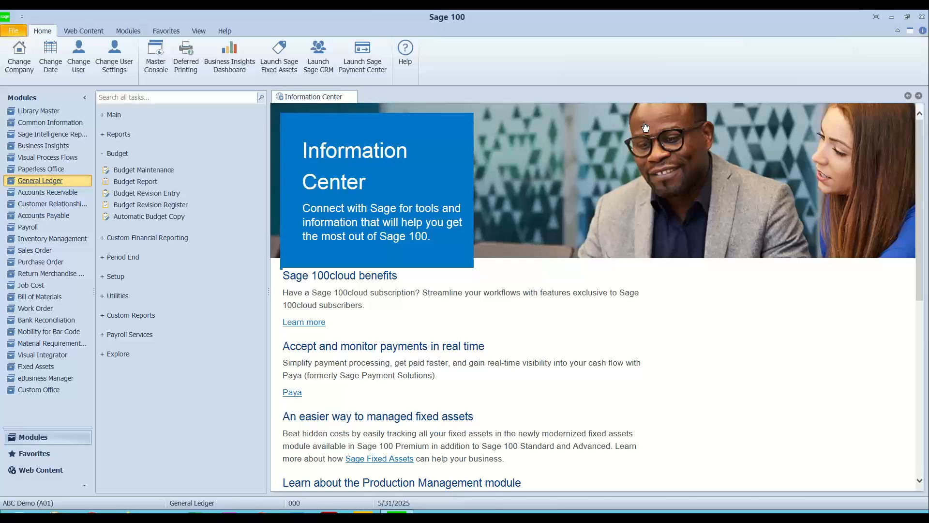
pyautogui.click(122, 154)
pyautogui.click(118, 136)
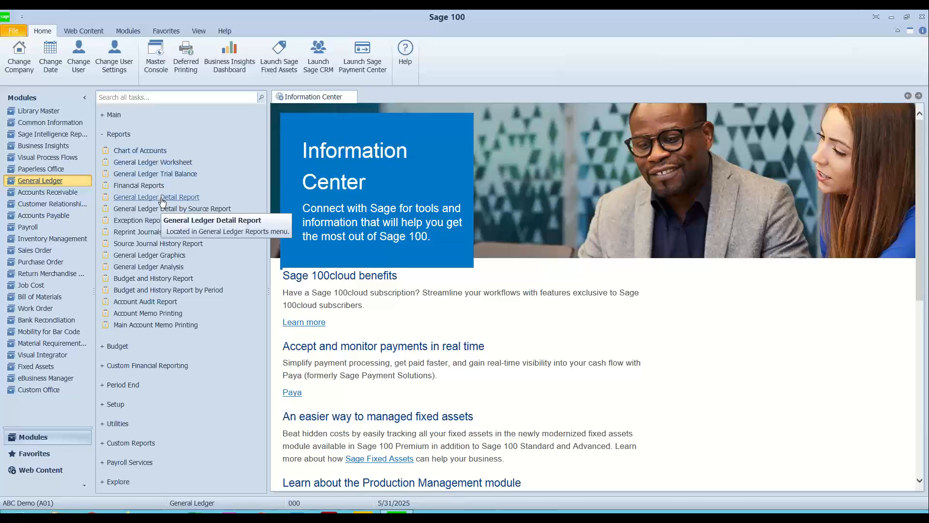
pyautogui.click(161, 255)
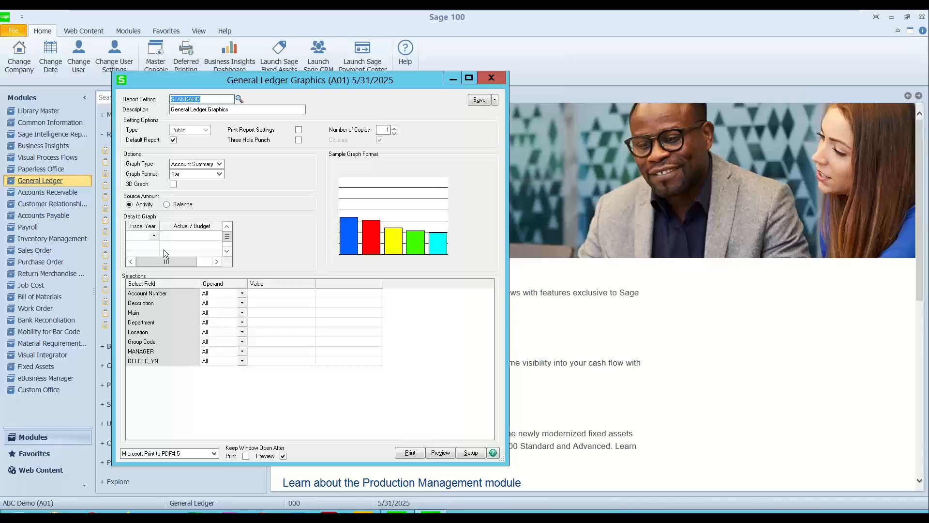
# Set the graph type to Income and the graph format to Line
pyautogui.click(216, 164)
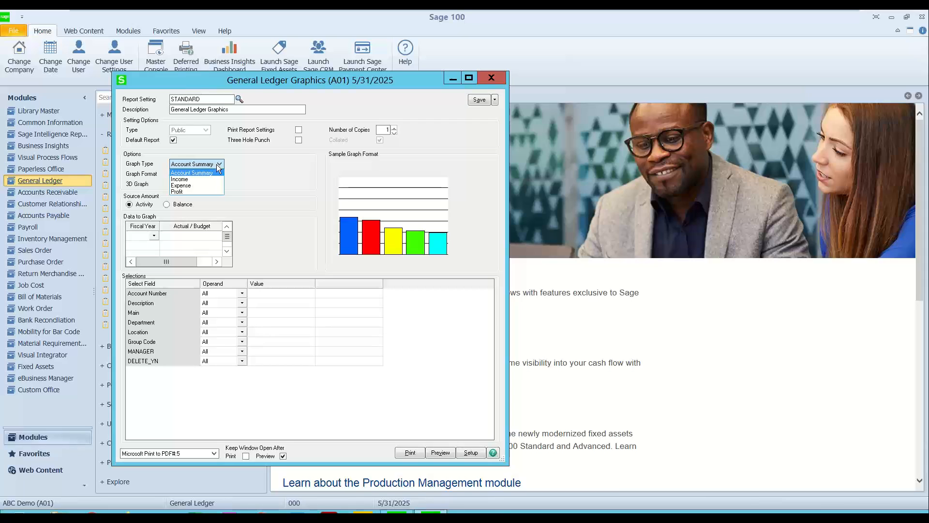
pyautogui.click(243, 156)
pyautogui.click(220, 165)
pyautogui.click(196, 179)
pyautogui.click(207, 173)
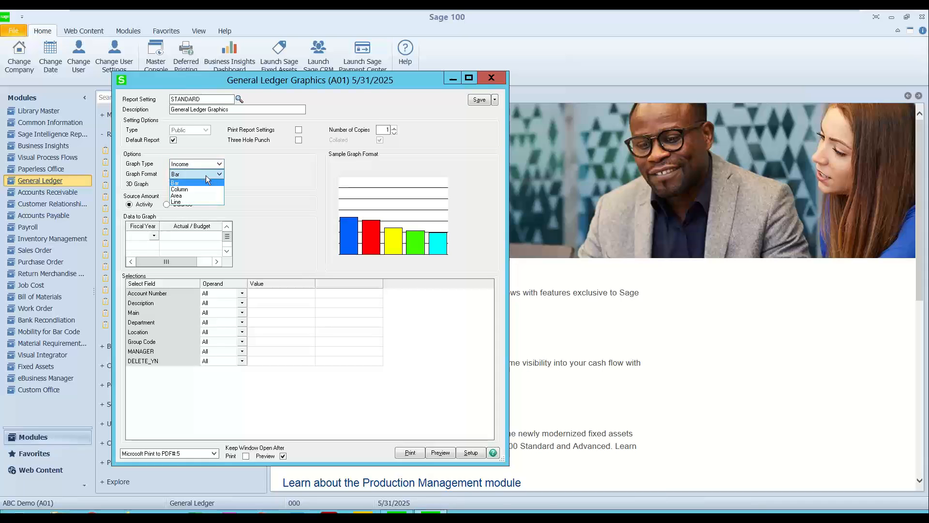
pyautogui.click(191, 202)
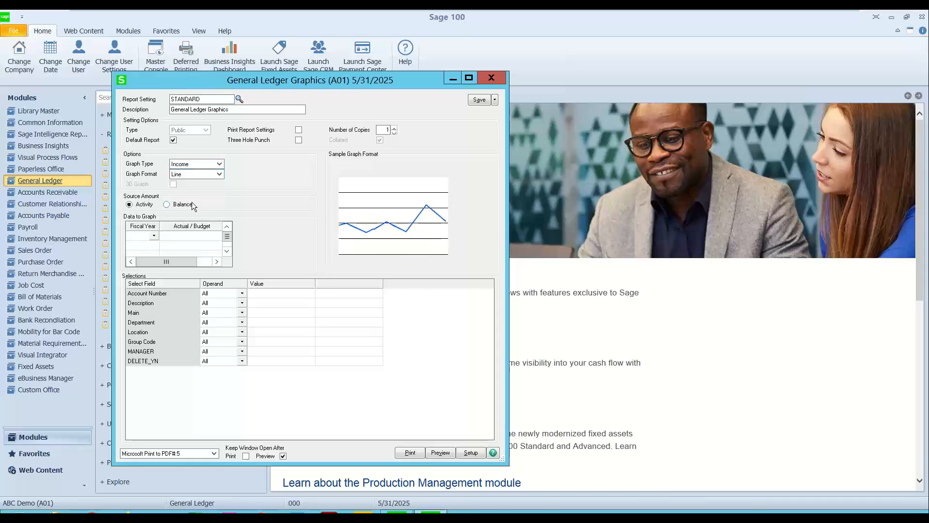
# Add fiscal year 2025 with the ORIGINAL budget as the first line of data to graph
pyautogui.click(154, 235)
pyautogui.click(145, 264)
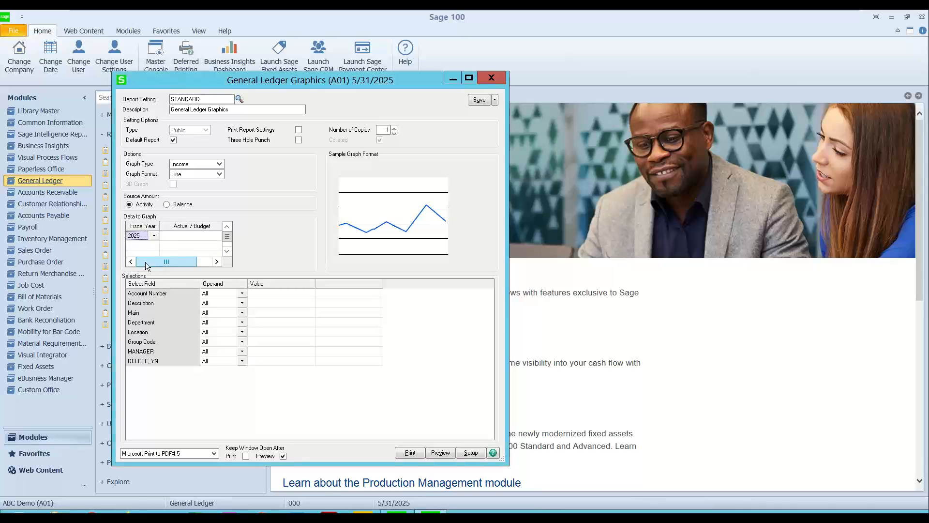
pyautogui.click(198, 236)
pyautogui.click(183, 235)
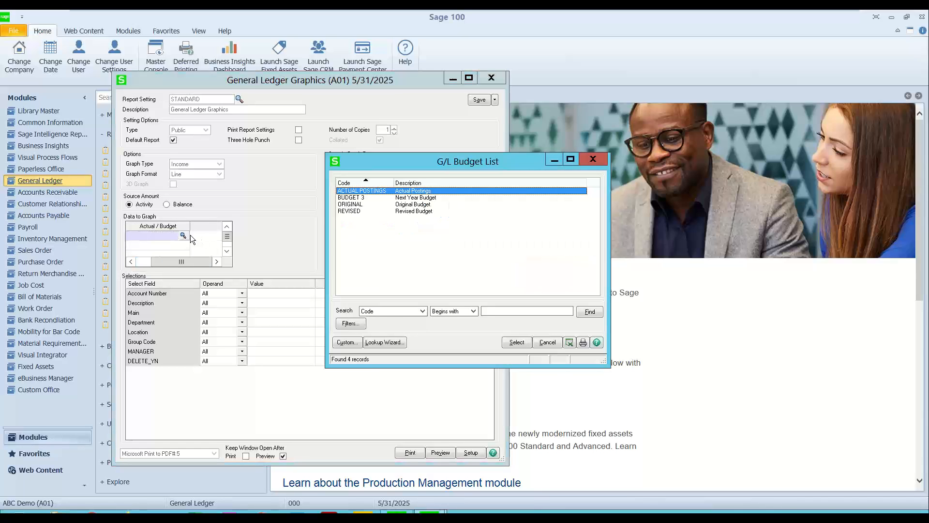
pyautogui.doubleClick(350, 204)
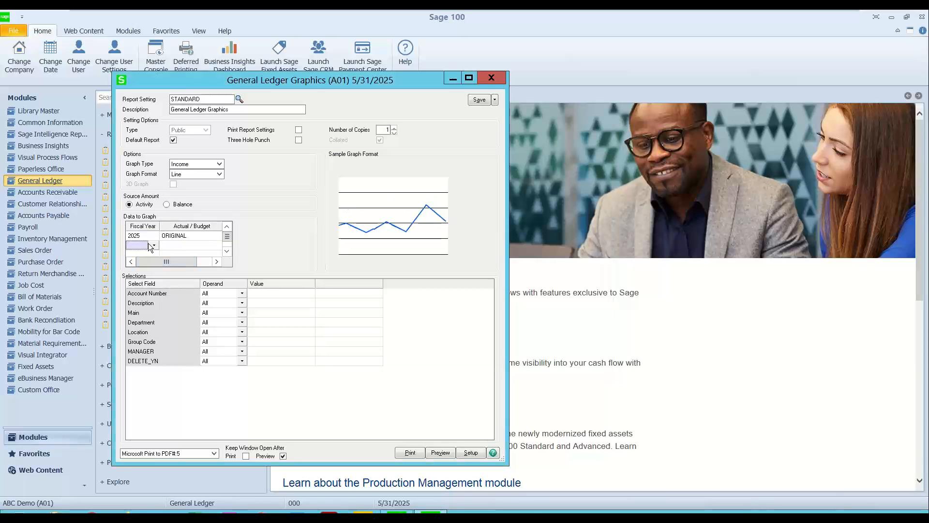
# Start a second line of data to graph for fiscal year 2025 and go to its Actual / Budget entry
pyautogui.click(155, 244)
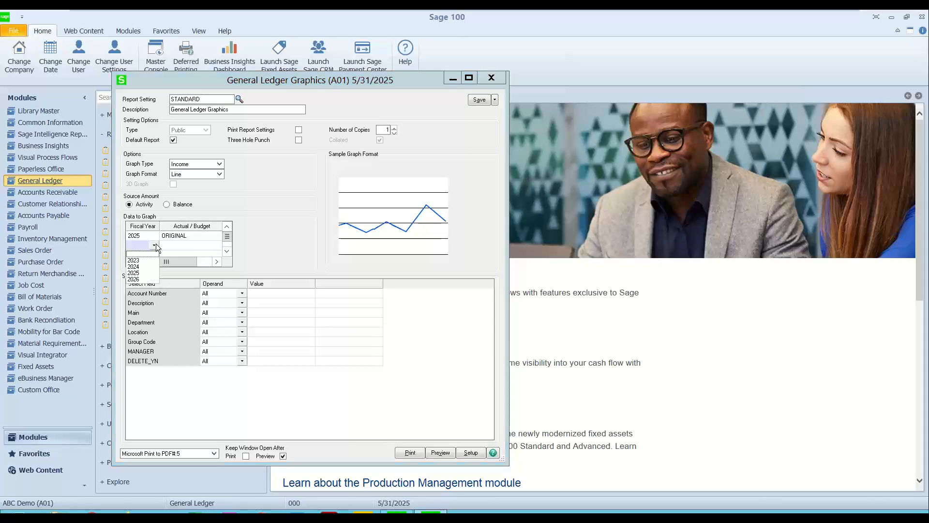
pyautogui.click(146, 272)
pyautogui.click(217, 244)
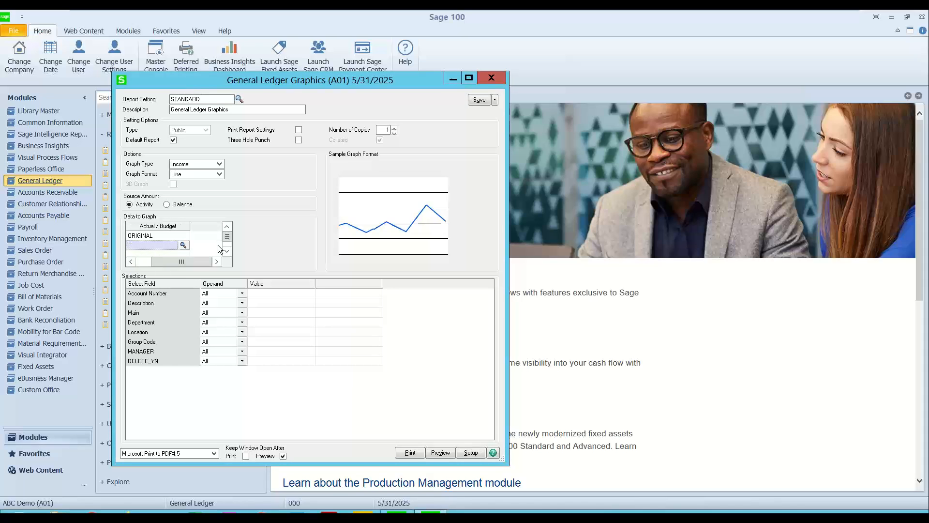
# Set the 2024 graph data line to ACTUAL POSTINGS and add a fiscal year 2025 line with the ORIGINAL budget
pyautogui.click(182, 243)
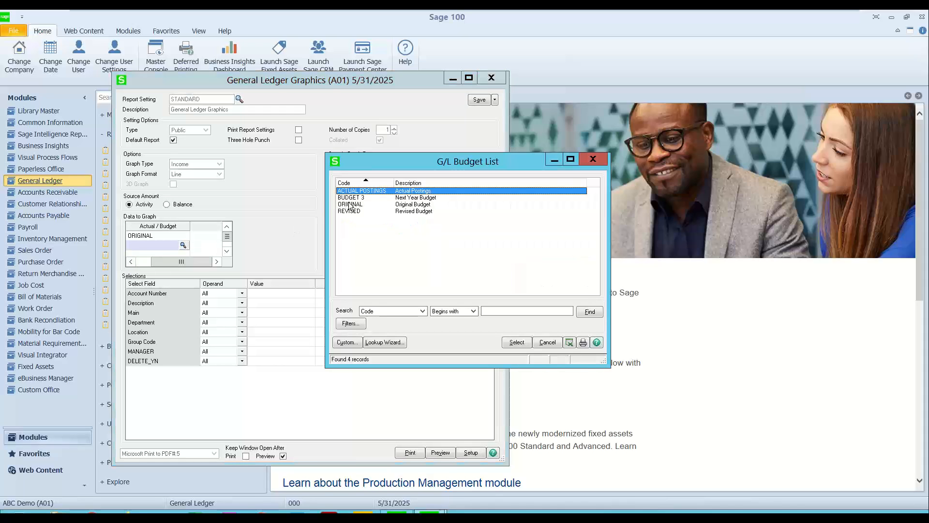
pyautogui.doubleClick(356, 192)
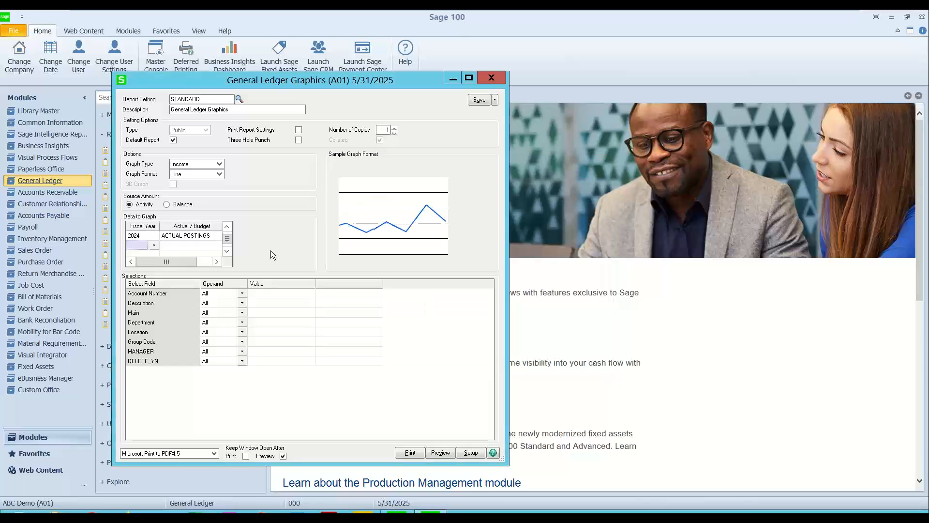
pyautogui.click(153, 245)
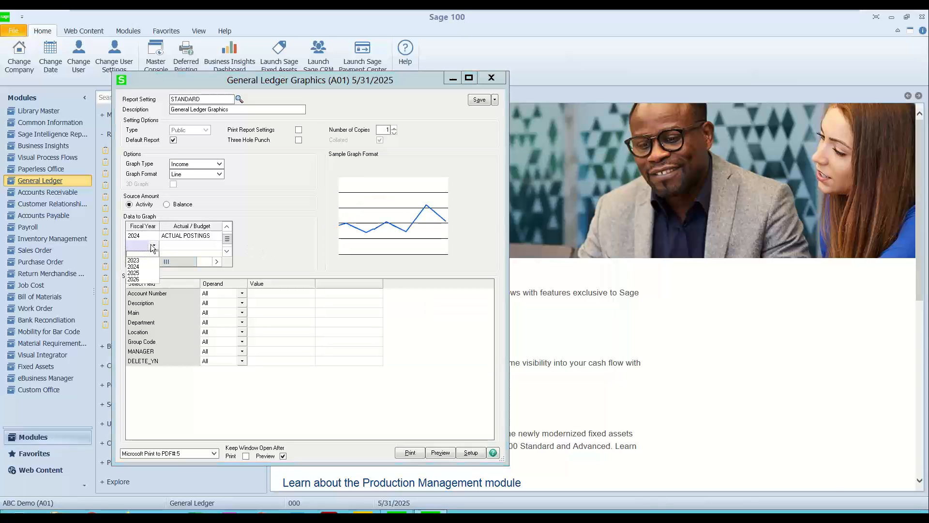
pyautogui.click(138, 274)
pyautogui.click(186, 247)
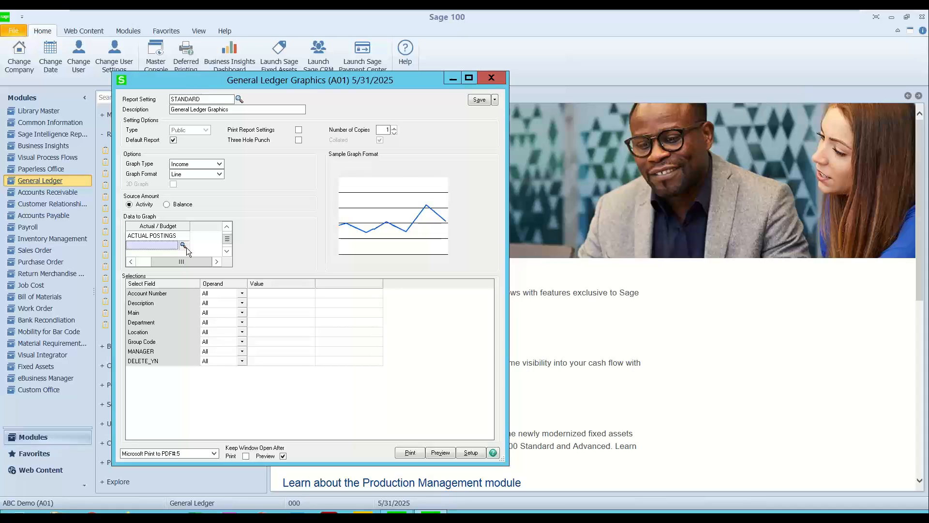
pyautogui.click(183, 245)
pyautogui.doubleClick(349, 205)
pyautogui.scroll(2, 144, 237)
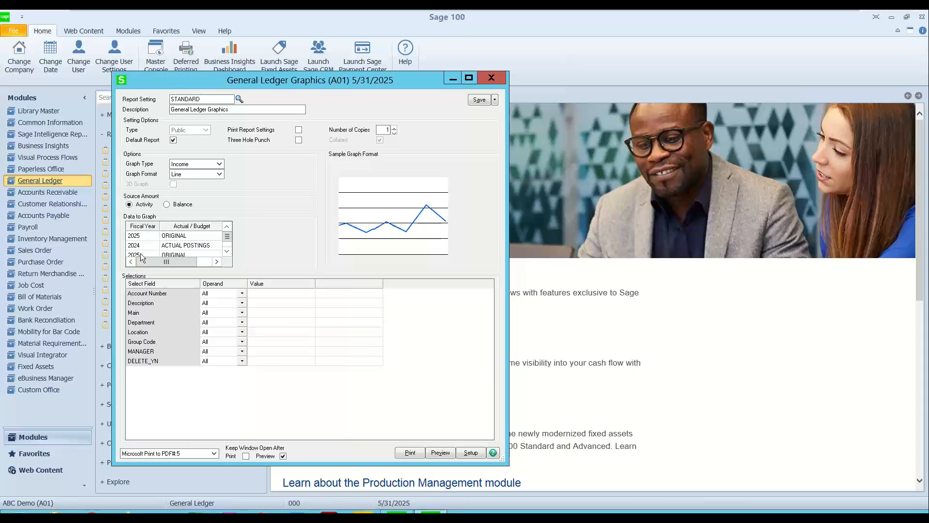
# Change the budget of the third graph data line to REVISED and widen the data grid
pyautogui.click(144, 256)
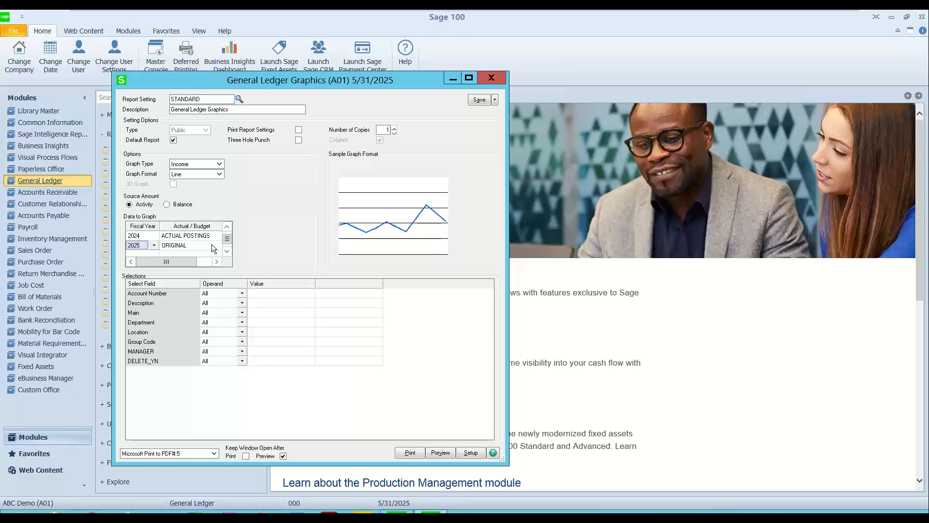
pyautogui.click(197, 246)
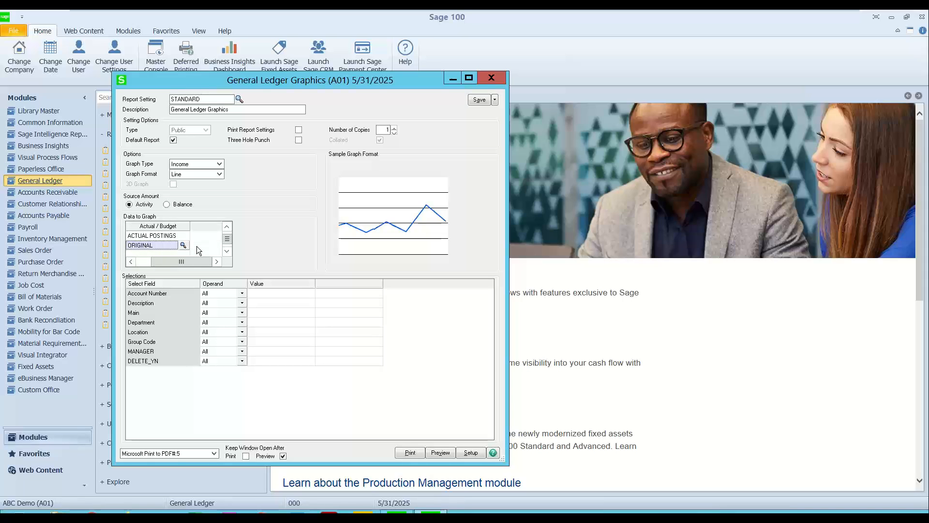
pyautogui.click(183, 245)
pyautogui.click(356, 211)
pyautogui.doubleClick(356, 212)
pyautogui.scroll(2, 219, 240)
pyautogui.moveTo(234, 263); pyautogui.dragTo(245, 263)
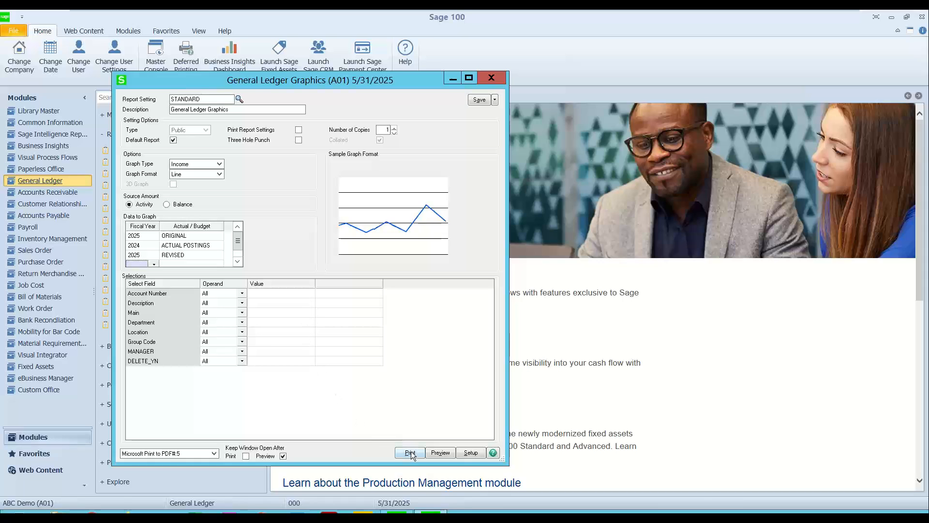
# Preview the general ledger income graph in a maximized window, and close the preview and the graphics report
pyautogui.click(441, 452)
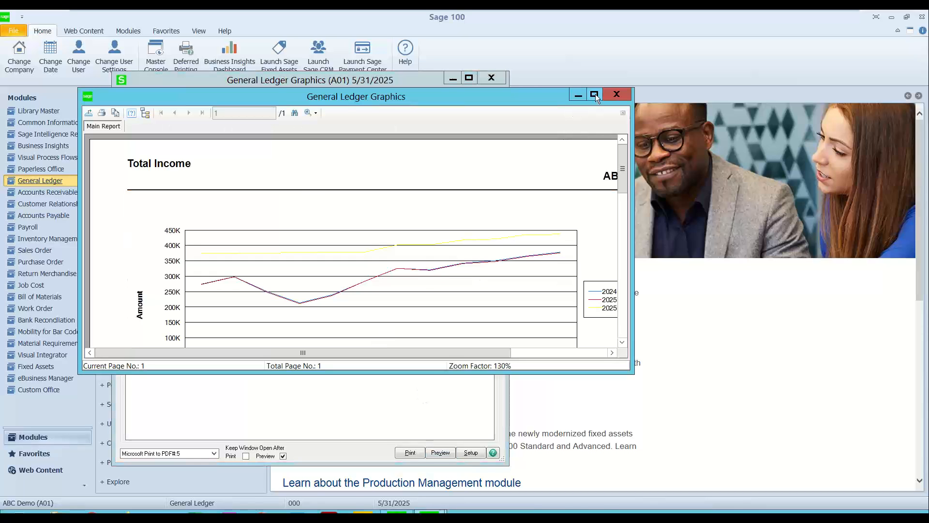
pyautogui.click(594, 94)
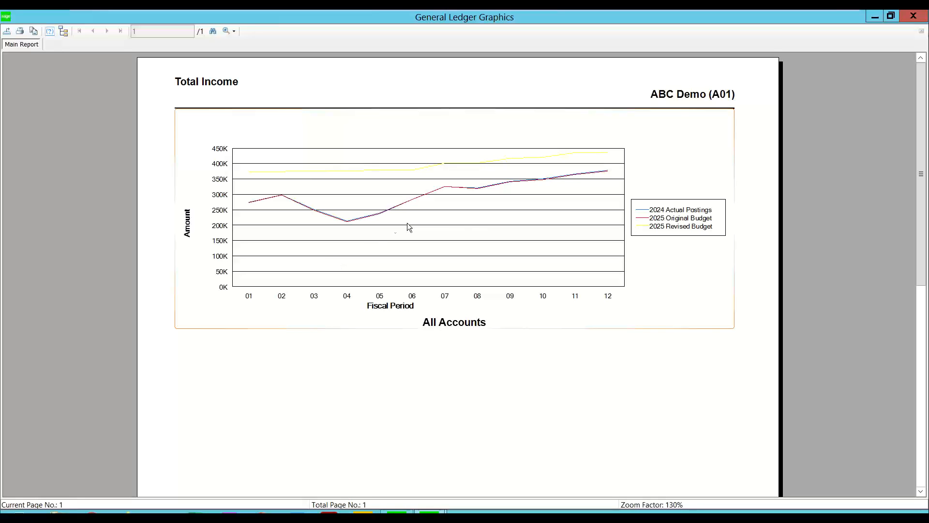
pyautogui.click(908, 19)
pyautogui.click(498, 81)
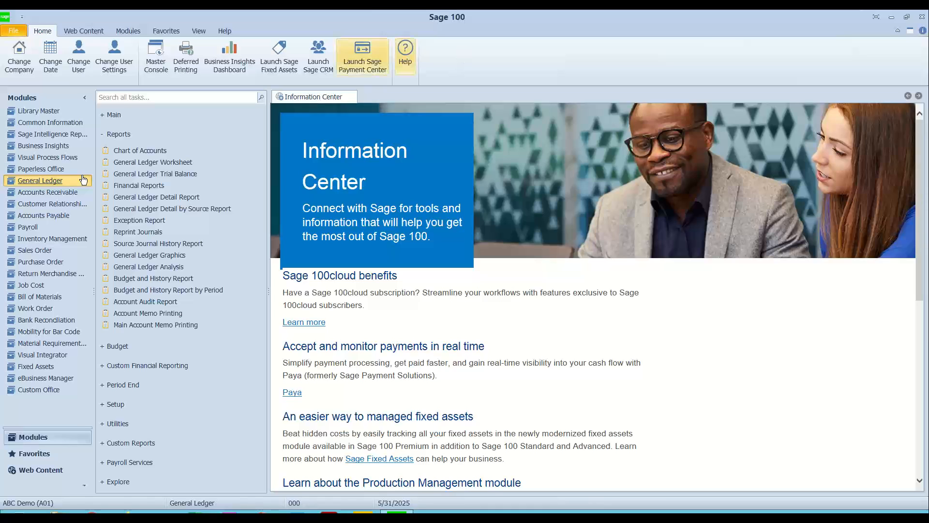
# Filter the general ledger Financial Reports to the Standard group and start the wizard for a new financial report
pyautogui.click(143, 190)
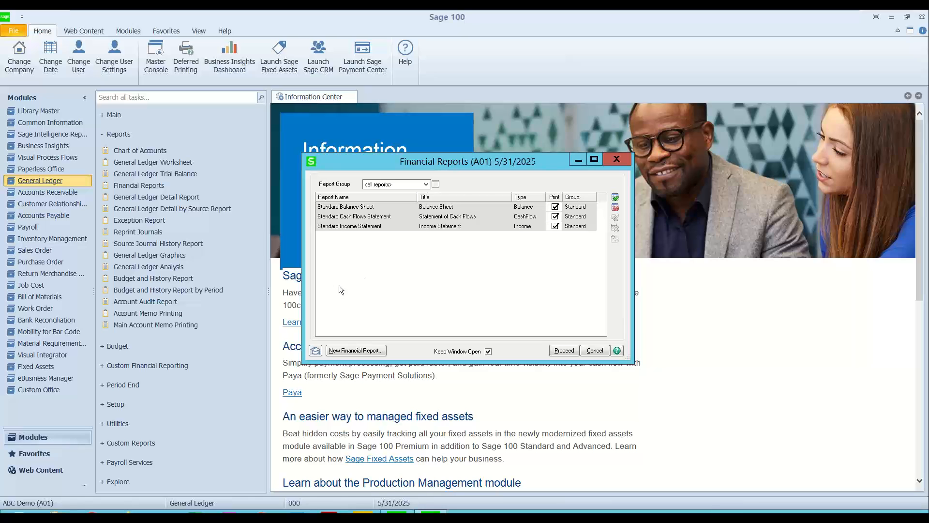
pyautogui.click(426, 183)
pyautogui.click(403, 199)
pyautogui.click(363, 351)
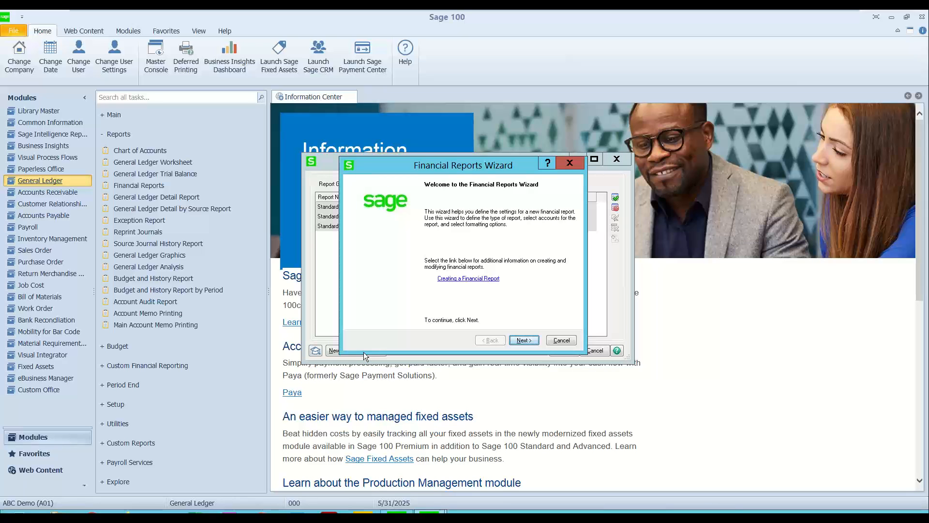
pyautogui.click(516, 340)
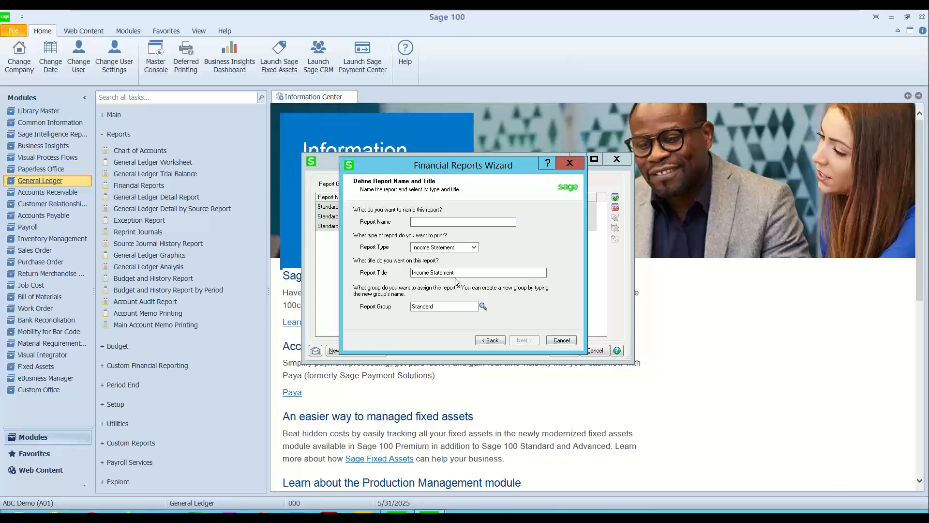
# Name the new financial report BUDGET REPORT
pyautogui.write('budget')
pyautogui.press('BackSpace')
pyautogui.press('BackSpace')
pyautogui.press('BackSpace')
pyautogui.press('BackSpace')
pyautogui.press('BackSpace')
pyautogui.write('BUDGET REPORT')
# Choose the Income Statement report type, title the report "Income Statement BUDGET" and accept the Standard group
pyautogui.click(452, 248)
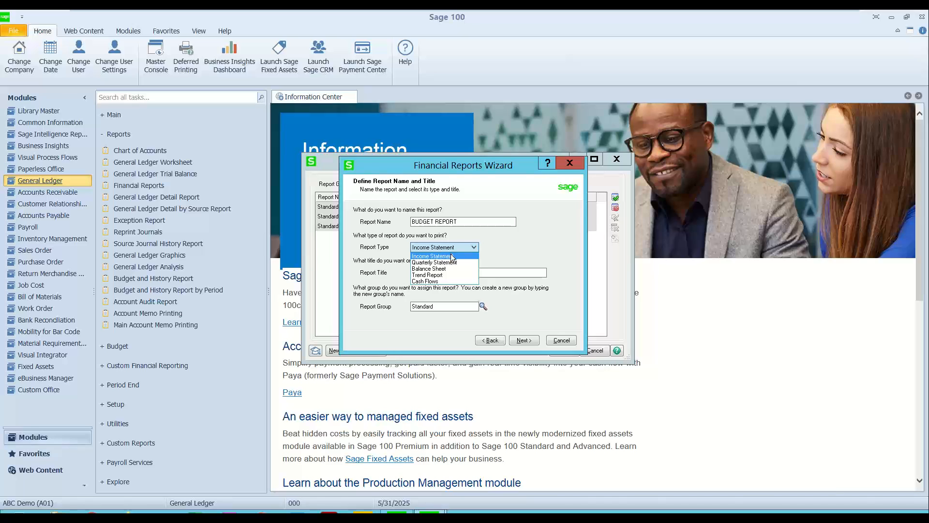
pyautogui.click(451, 256)
pyautogui.click(465, 274)
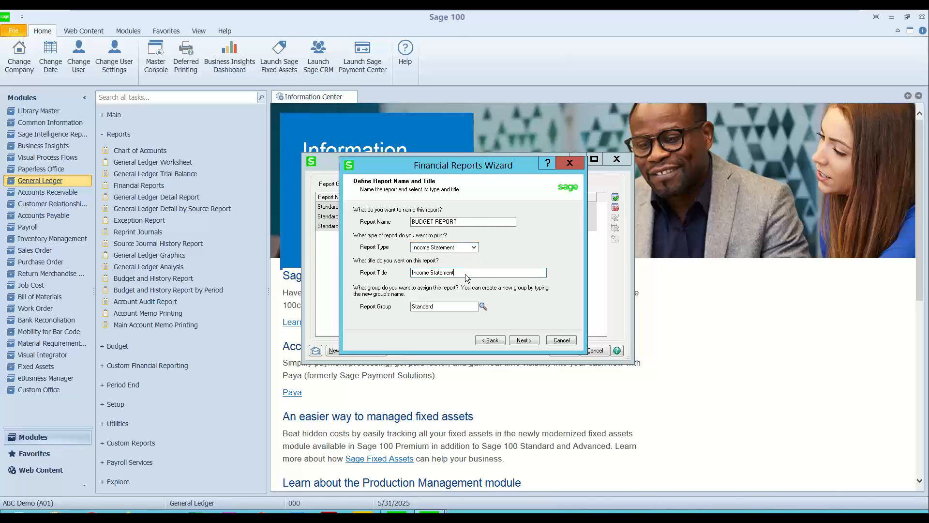
pyautogui.write('BUDGET')
pyautogui.click(451, 307)
pyautogui.click(522, 340)
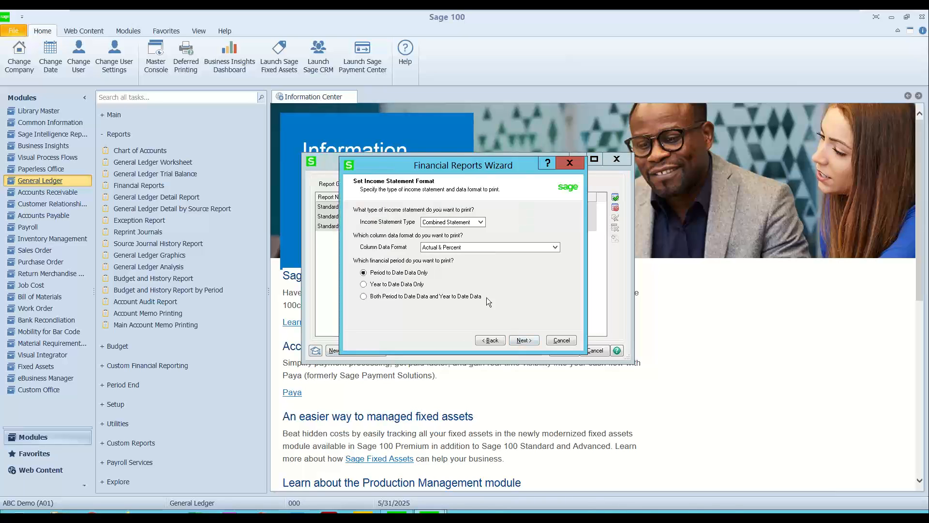
# Format it as a Combined Statement with Actual, Budget, Variance and Variance Percent columns, for both period to date and year to date data
pyautogui.click(433, 222)
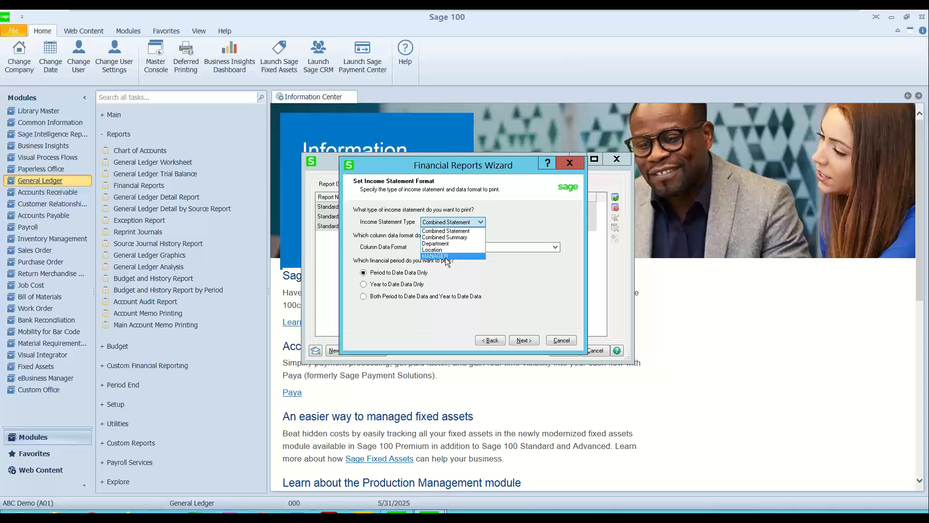
pyautogui.click(444, 231)
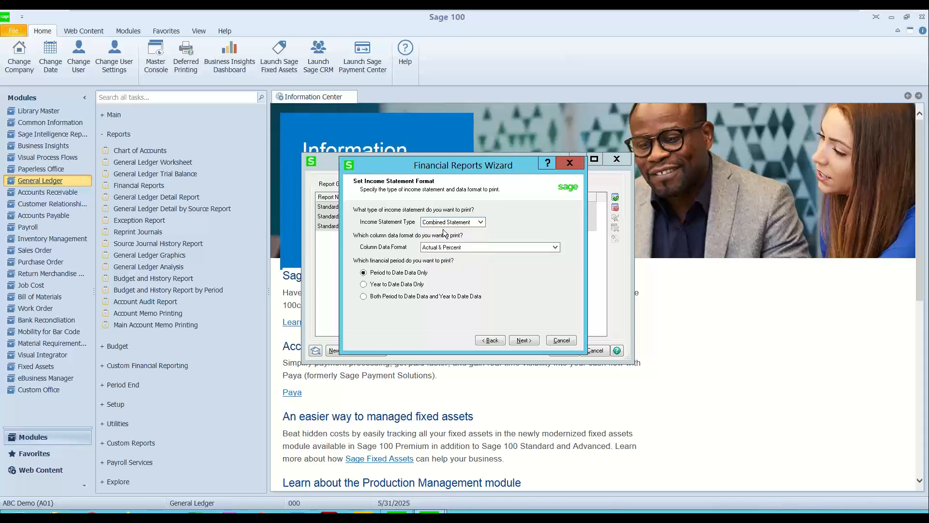
pyautogui.click(477, 248)
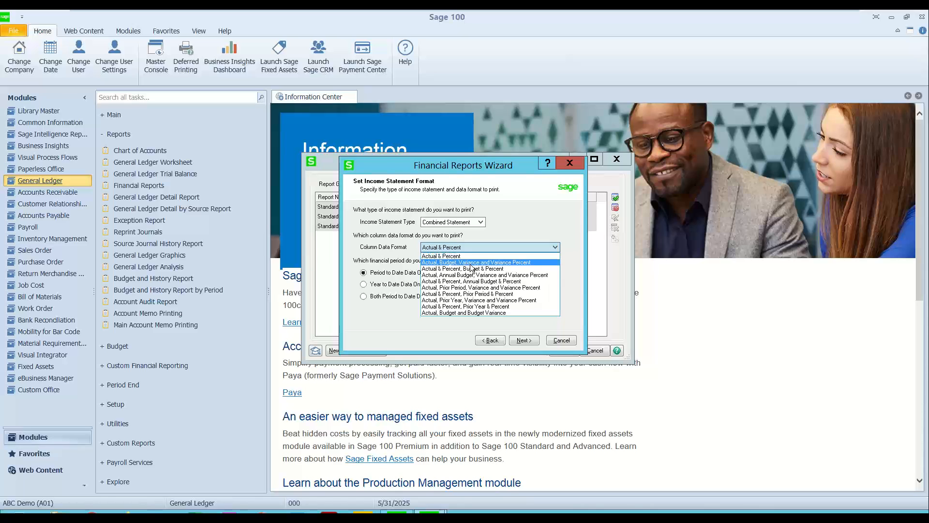
pyautogui.click(471, 263)
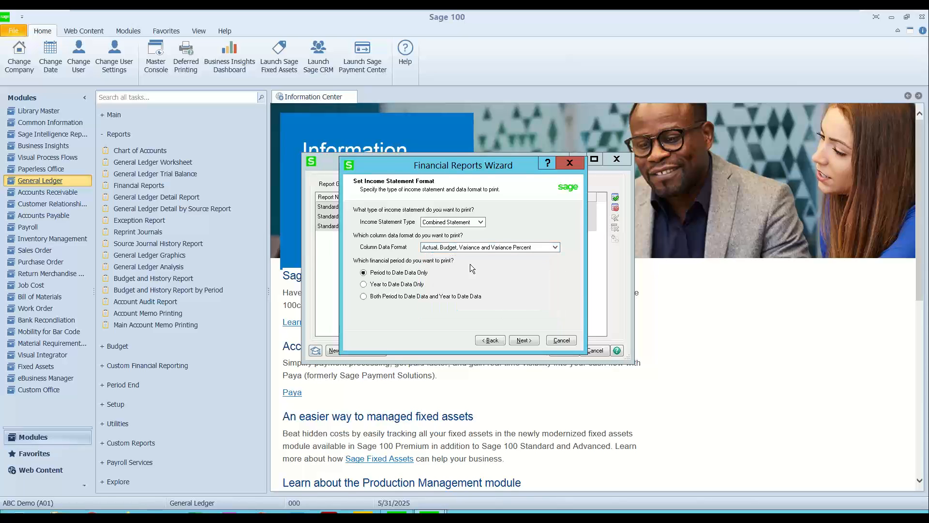
pyautogui.click(364, 297)
pyautogui.click(528, 339)
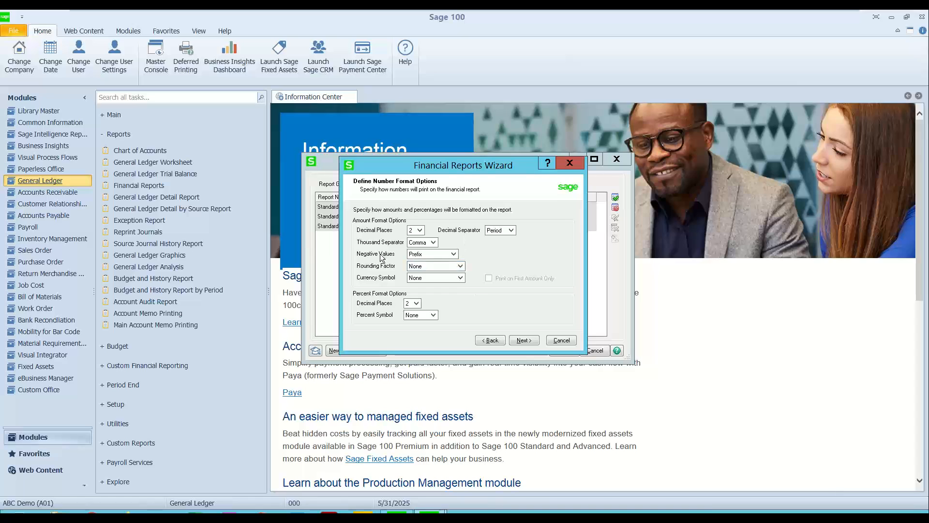
# Accept the default number format, enable printing of general ledger account numbers and use the ORIGINAL budget
pyautogui.click(516, 341)
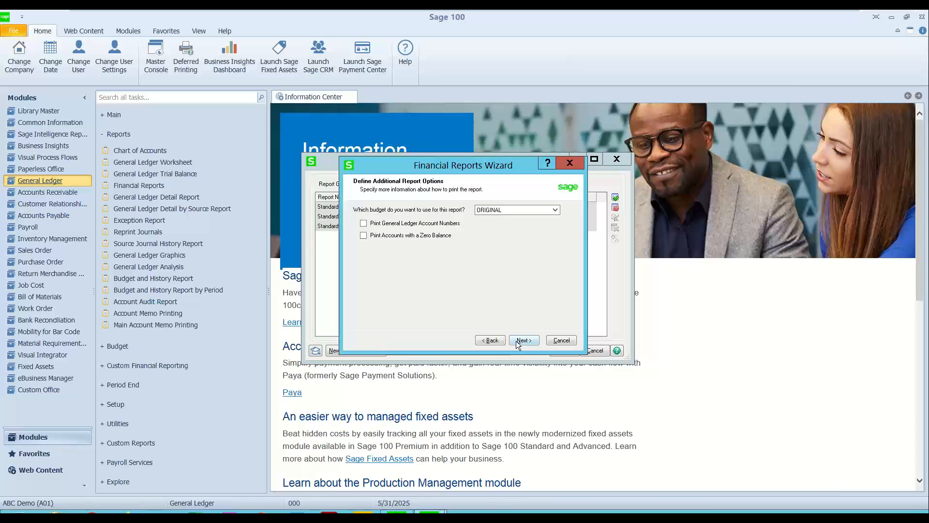
pyautogui.click(364, 223)
pyautogui.click(518, 210)
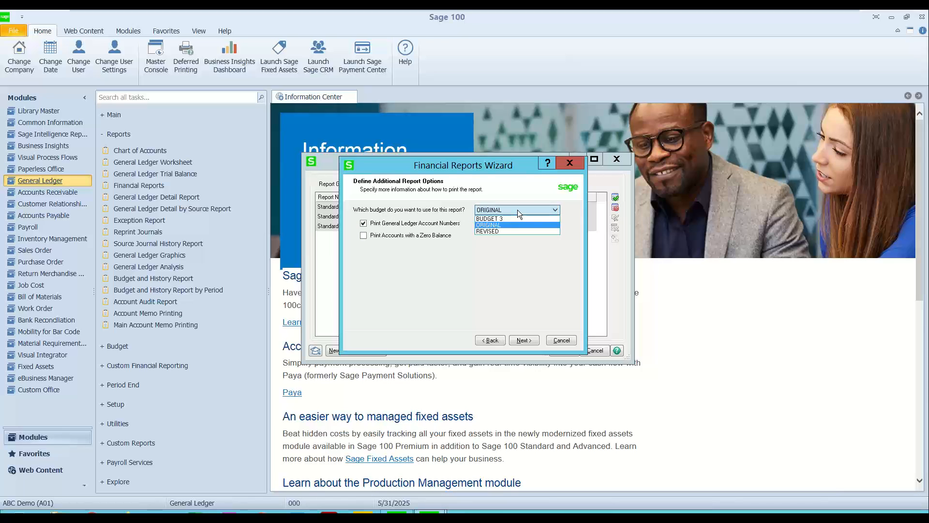
pyautogui.click(505, 225)
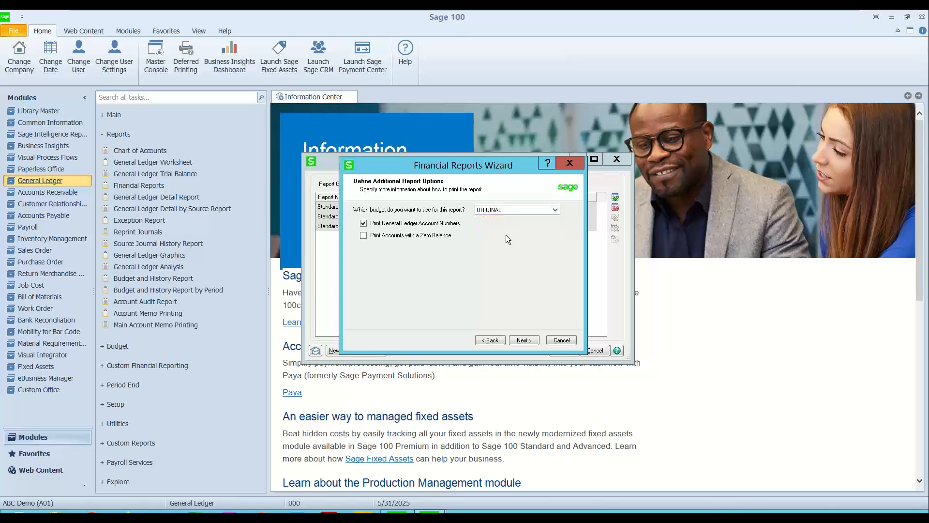
pyautogui.click(525, 340)
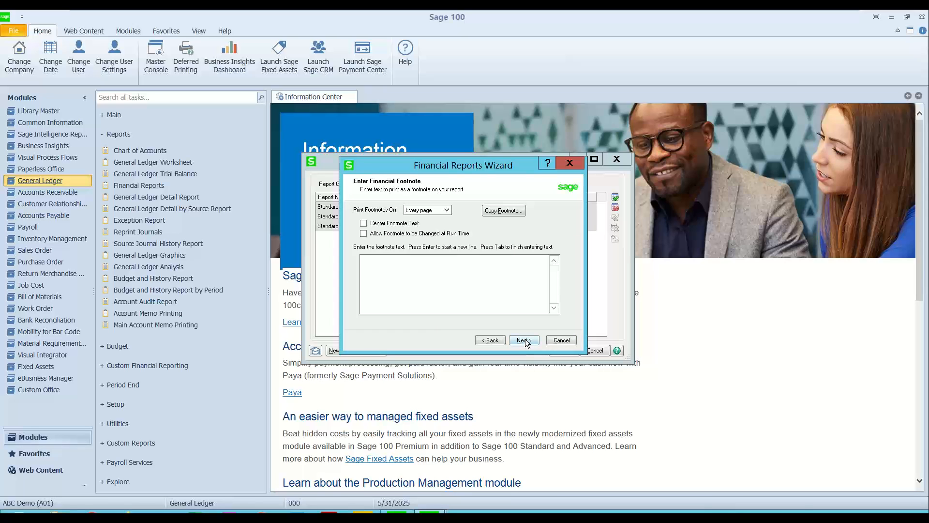
# Leave the footnote empty, include all accounts and finish creating the financial report
pyautogui.click(525, 341)
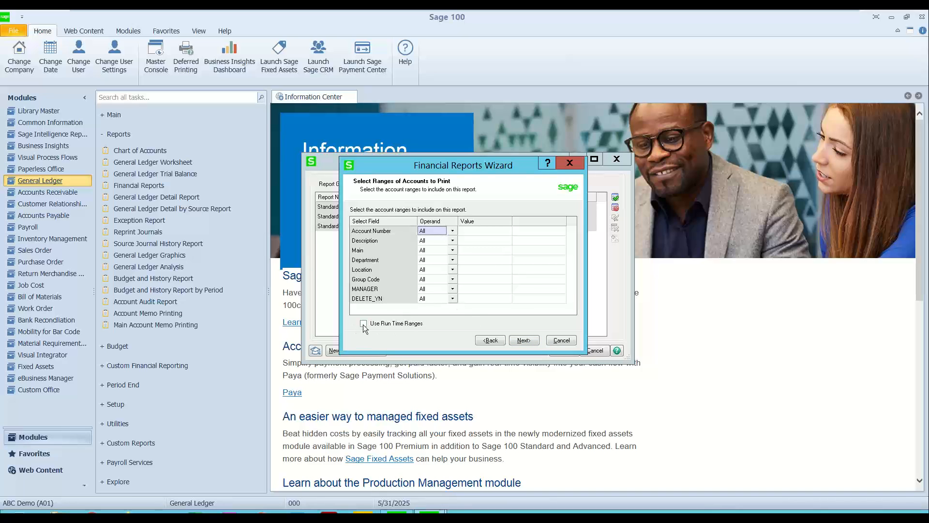
pyautogui.click(523, 341)
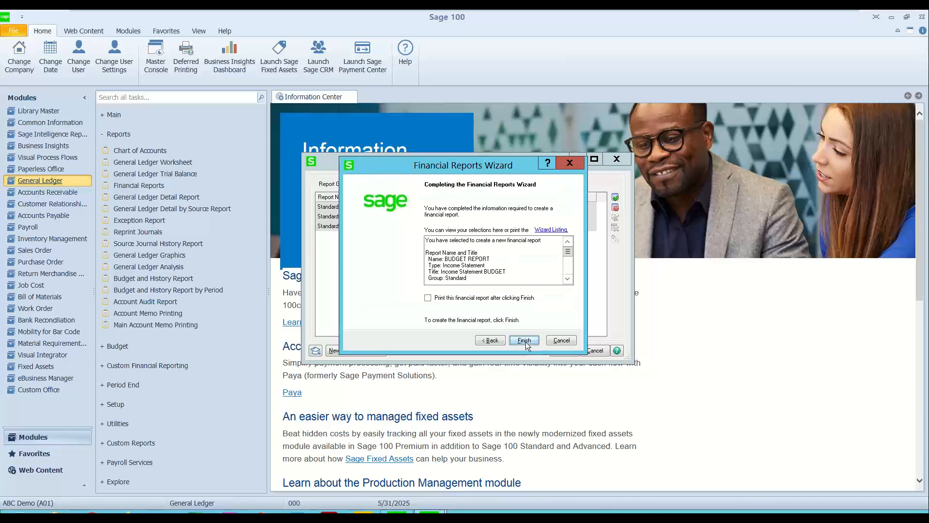
pyautogui.click(524, 340)
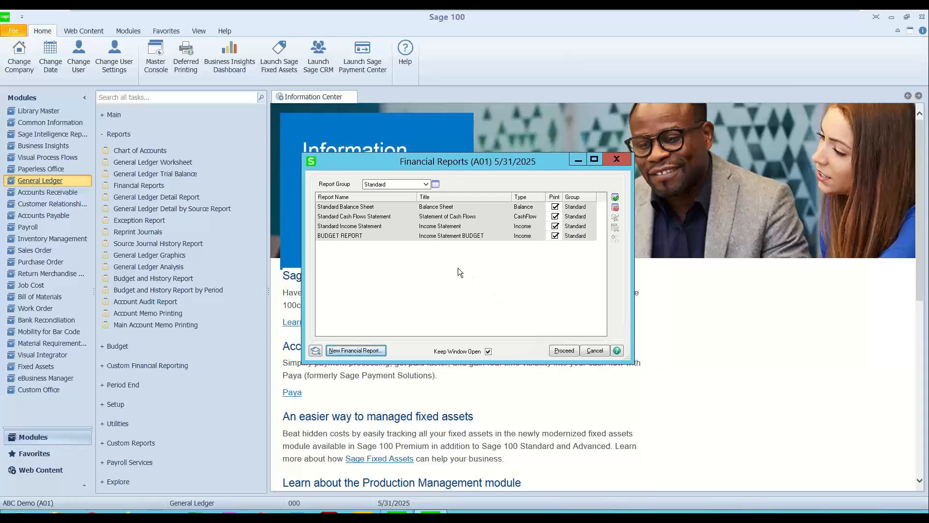
# Select only BUDGET REPORT for printing and preview it in a maximized window for fiscal year 2025, period 05 5/31/2025
pyautogui.click(614, 209)
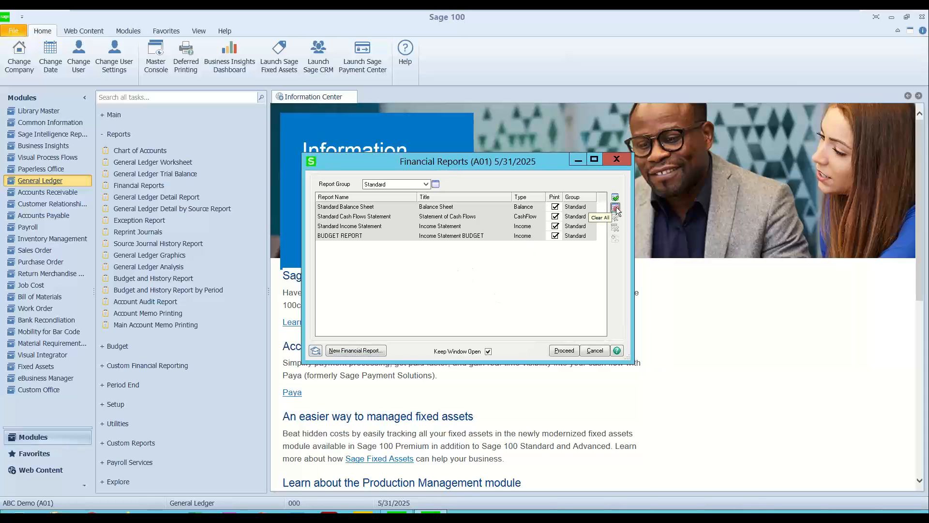
pyautogui.click(556, 237)
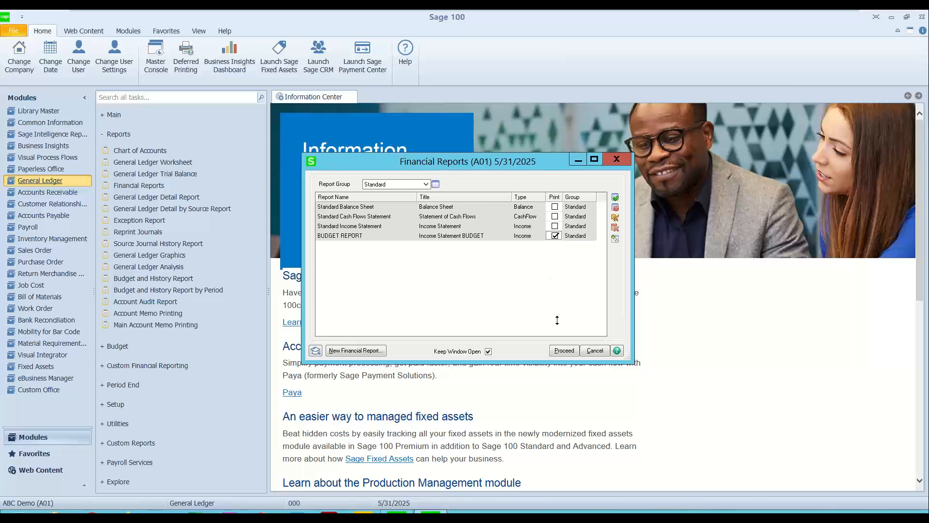
pyautogui.click(564, 350)
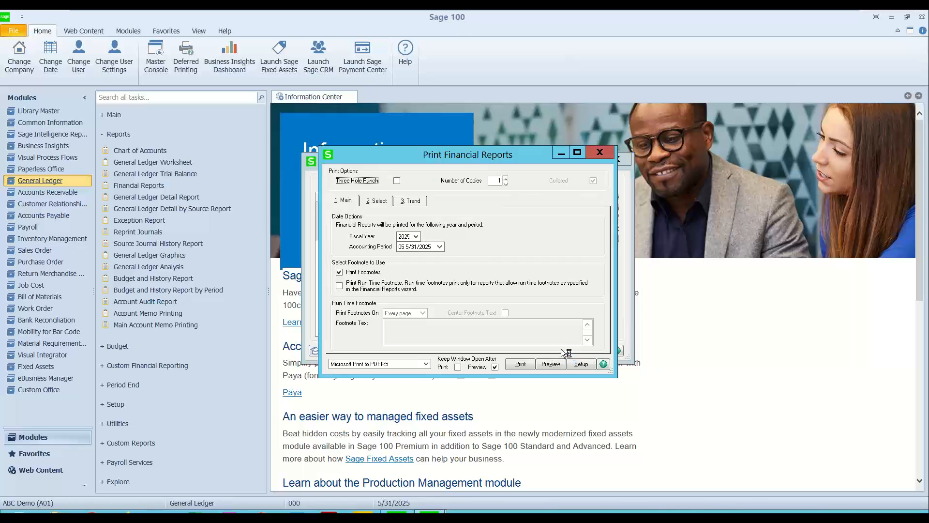
pyautogui.click(439, 247)
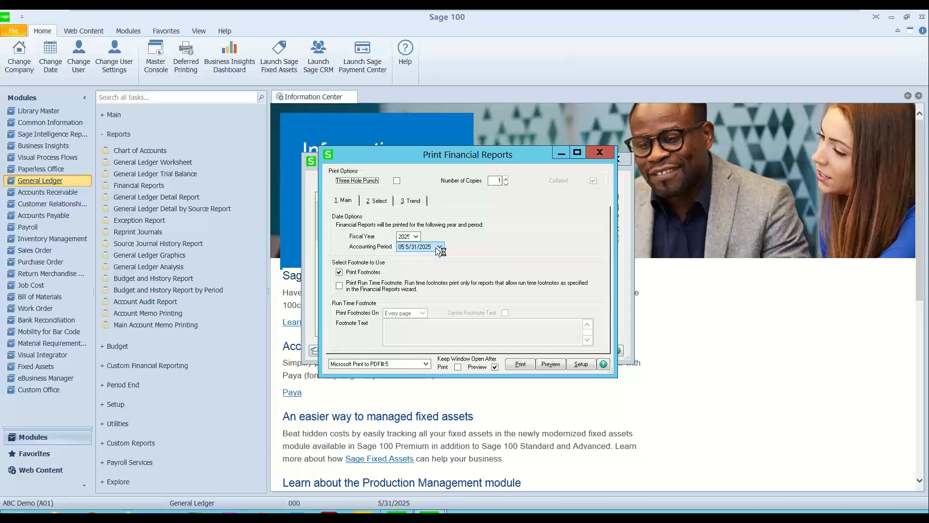
pyautogui.click(552, 365)
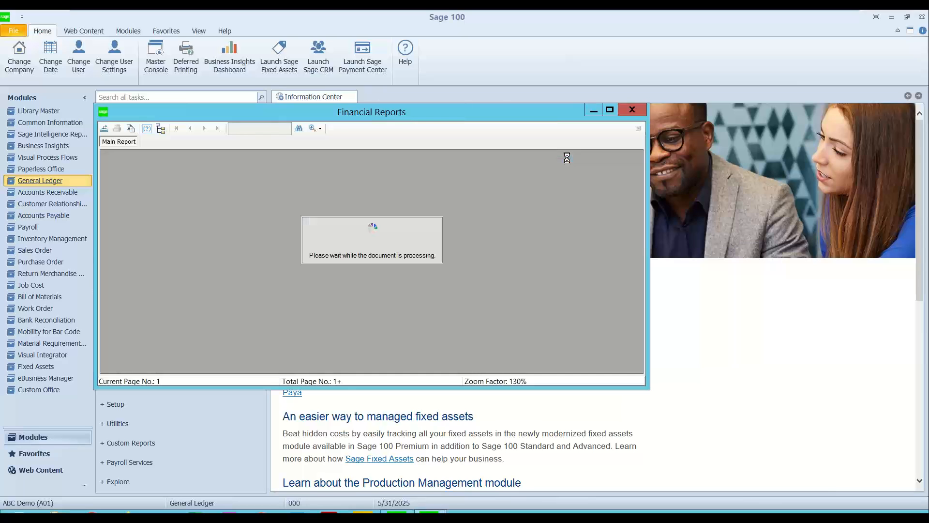
pyautogui.click(610, 111)
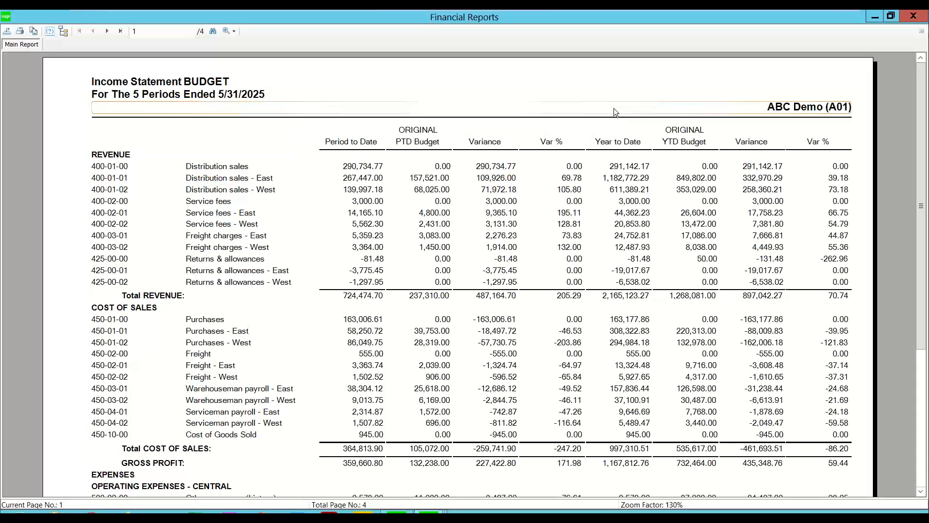
# Close the budget report preview and the Financial Reports window
pyautogui.click(914, 17)
pyautogui.click(604, 153)
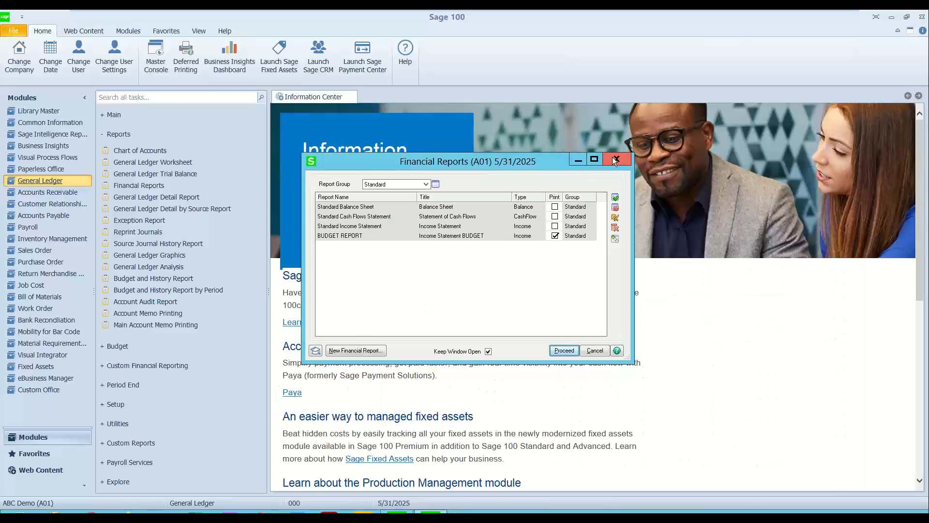
pyautogui.click(613, 159)
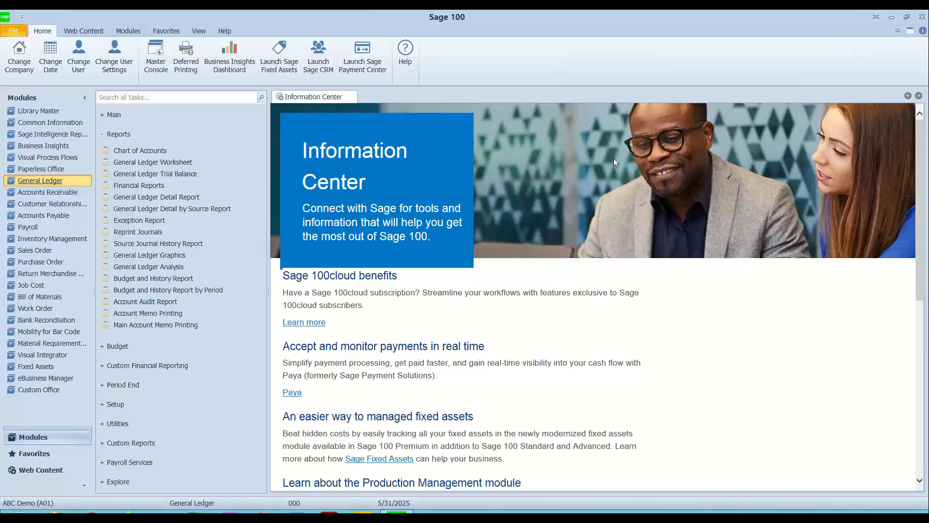
# Open the Account Budgets View from the General Ledger Explore tasks
pyautogui.click(125, 139)
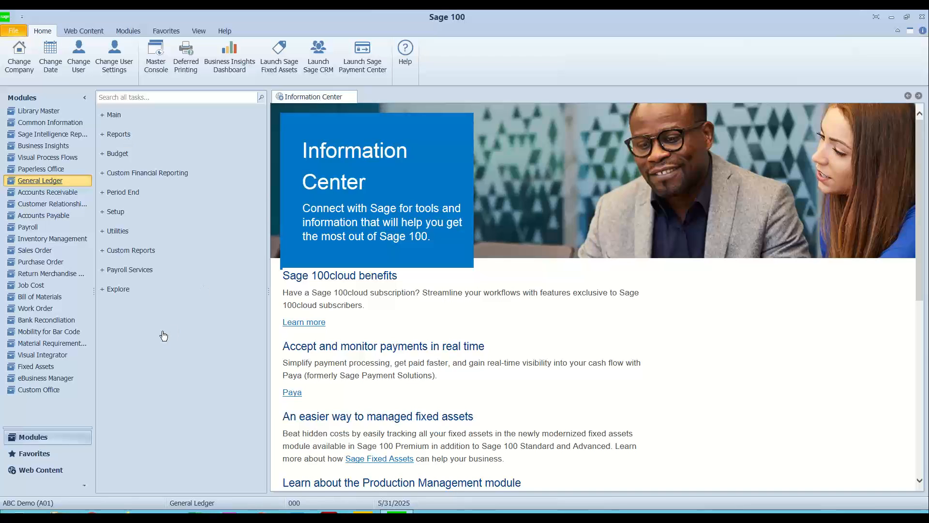
pyautogui.click(122, 293)
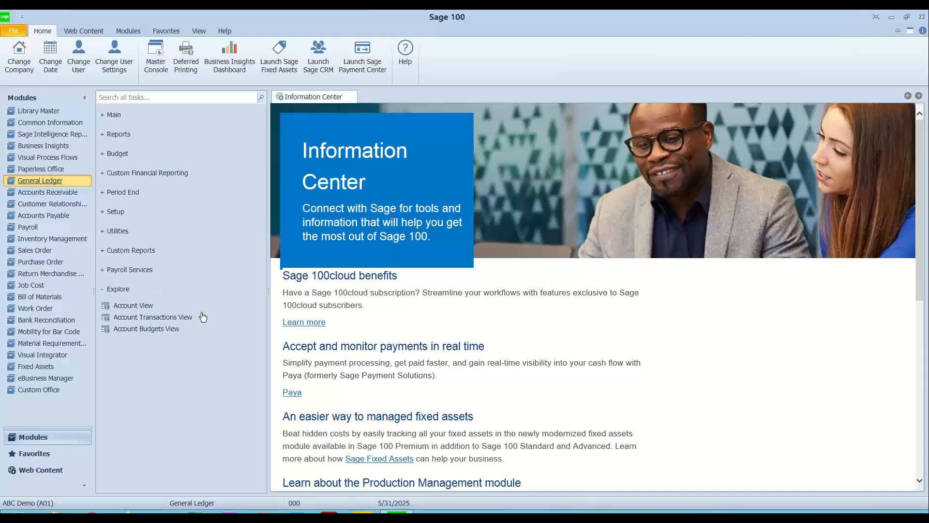
pyautogui.click(150, 331)
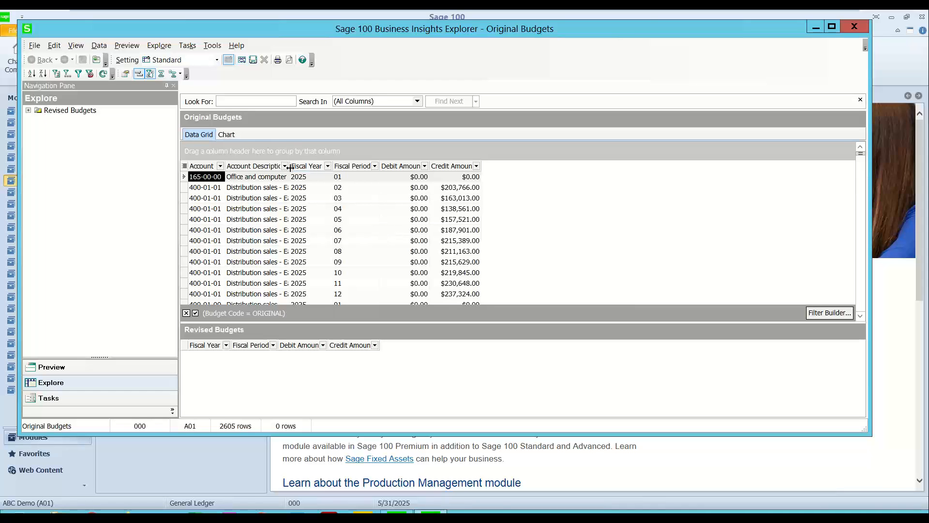
# Add the Budget Code column to the Original Budgets grid through its column settings
pyautogui.rightClick(265, 168)
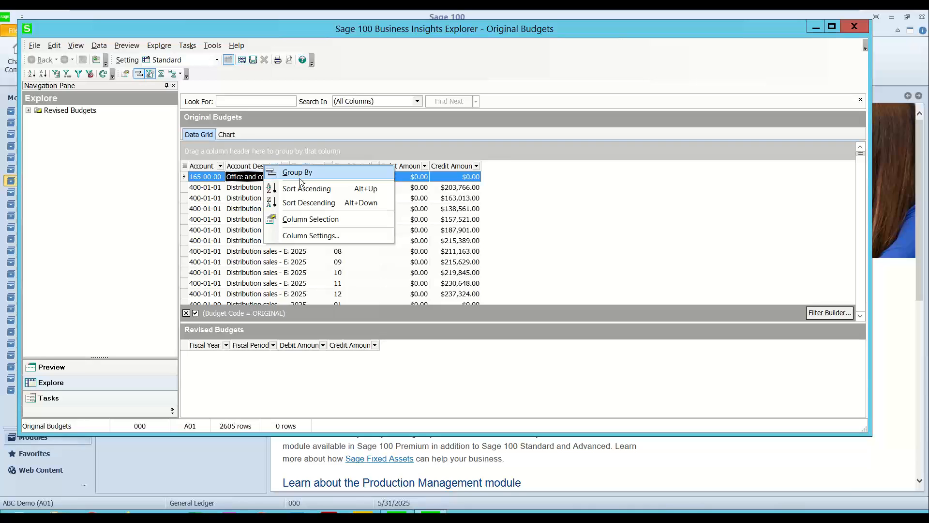
pyautogui.click(292, 237)
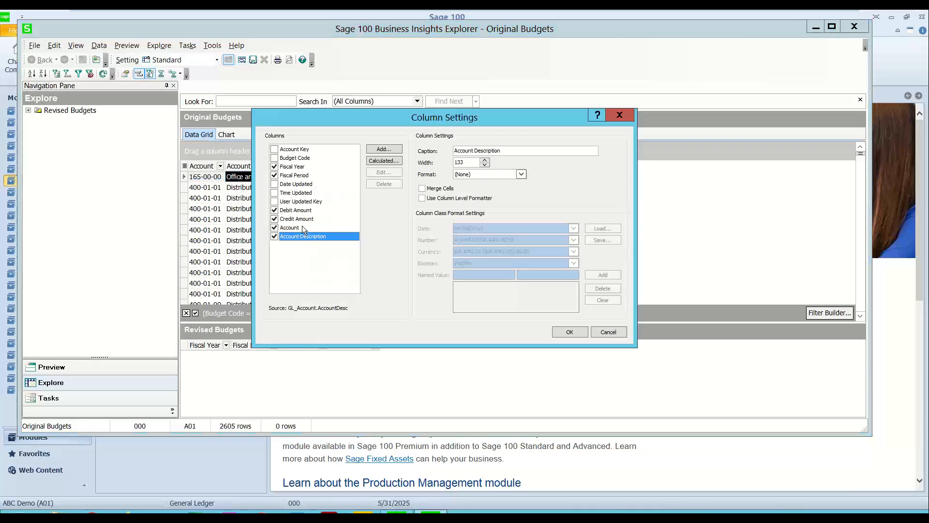
pyautogui.click(280, 158)
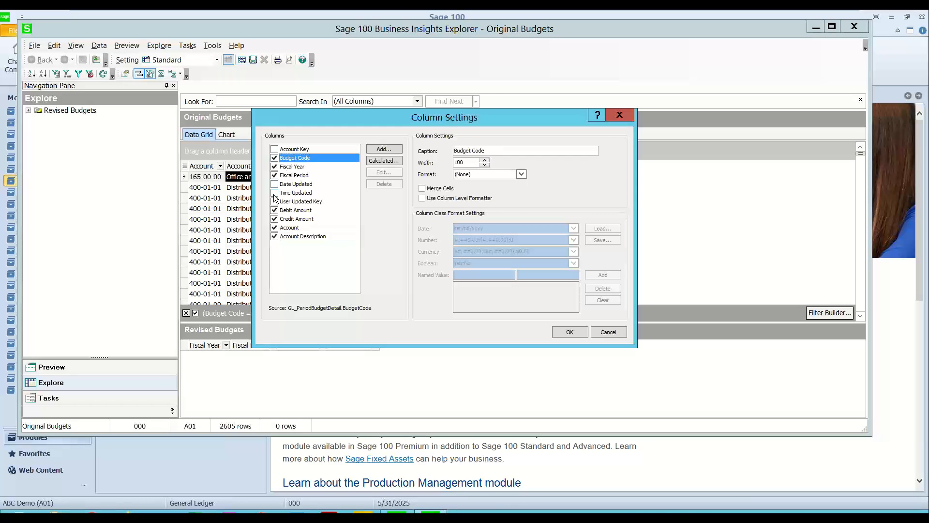
pyautogui.click(571, 332)
# Show the budget rows for all budget codes, and filter the Budget Code column back to ORIGINAL
pyautogui.click(333, 166)
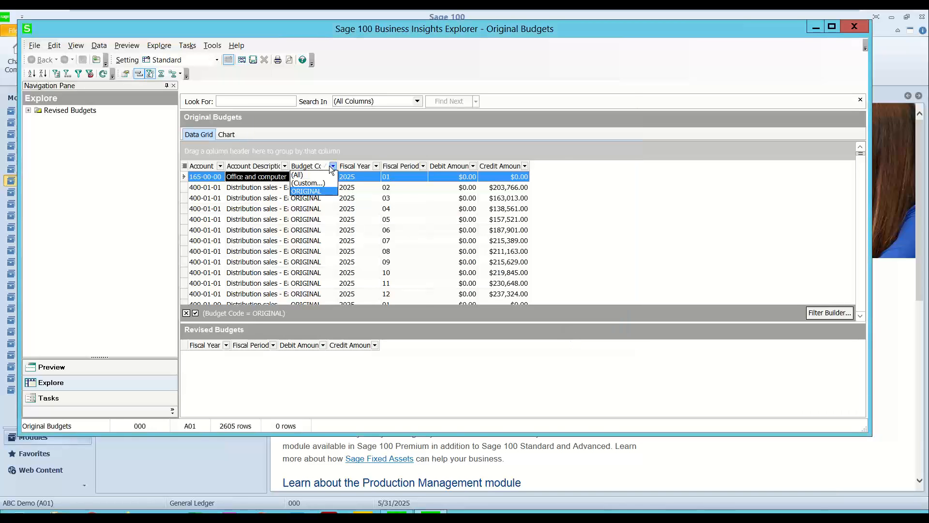
pyautogui.click(325, 173)
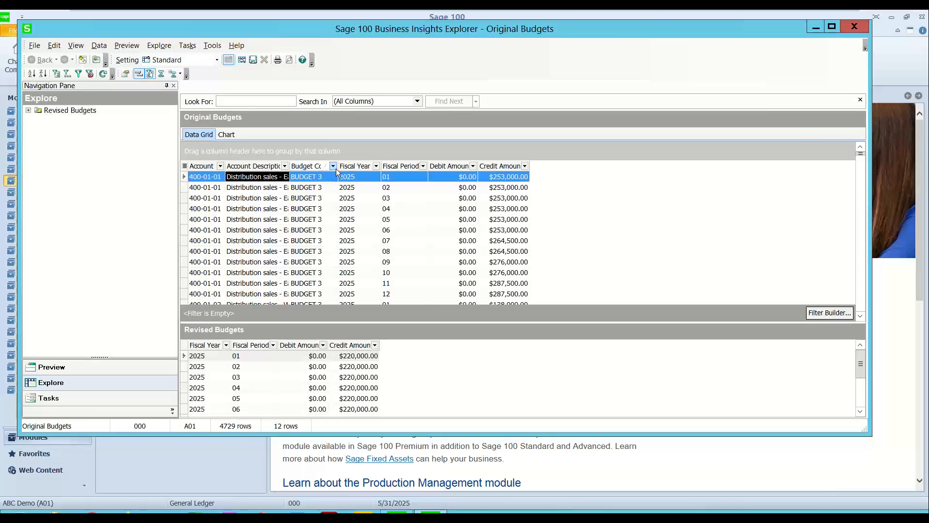
pyautogui.click(333, 166)
pyautogui.click(310, 199)
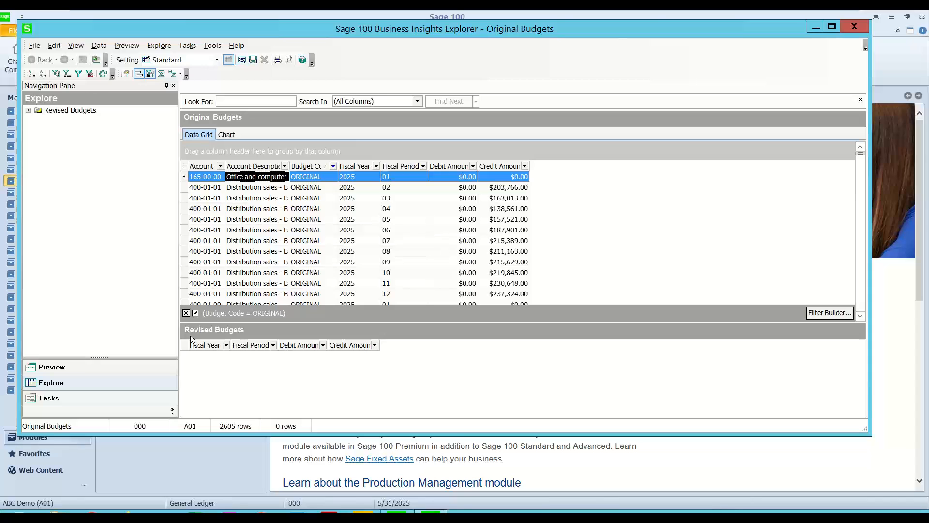
# Show the tasks available in the budget explorer and select the period 07 row of account 400-01-01
pyautogui.click(96, 399)
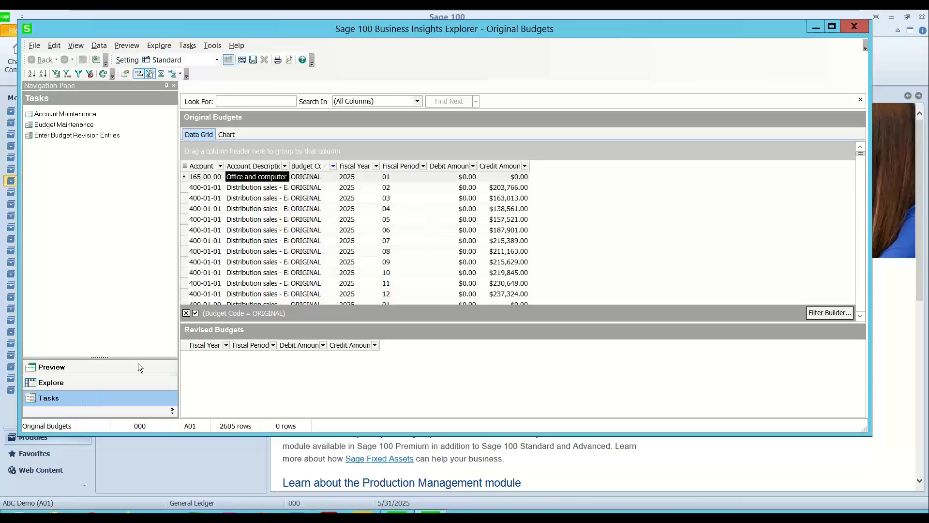
pyautogui.click(211, 240)
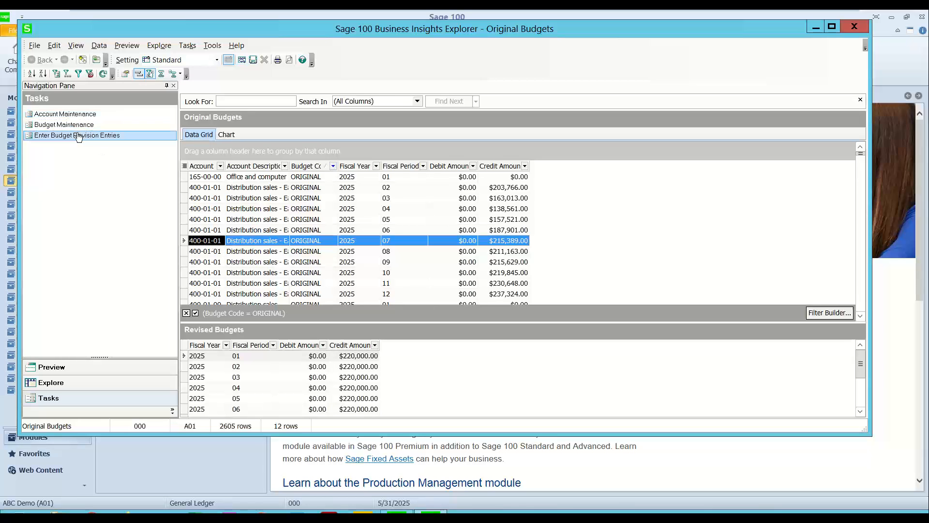
pyautogui.moveTo(699, 5)
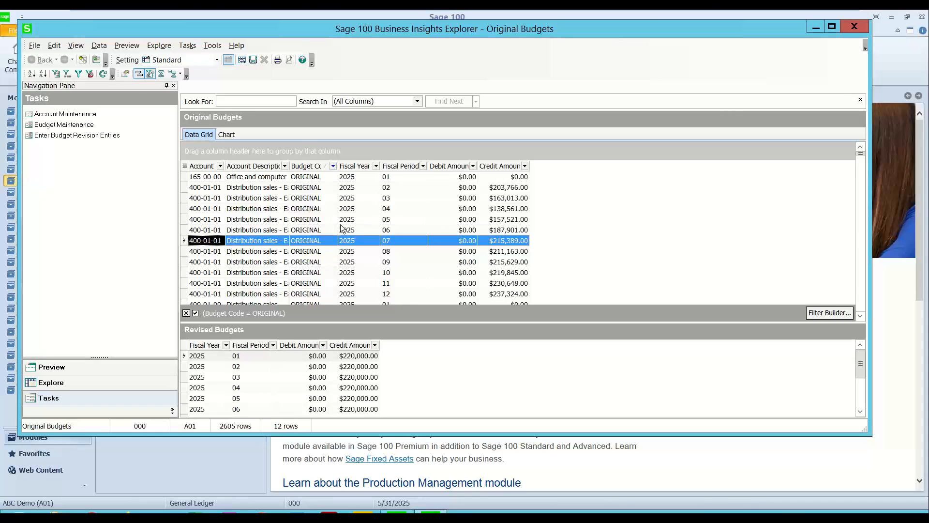
# Filter the Original Budgets grid to fiscal year 2025 and close Business Insights Explorer
pyautogui.click(376, 166)
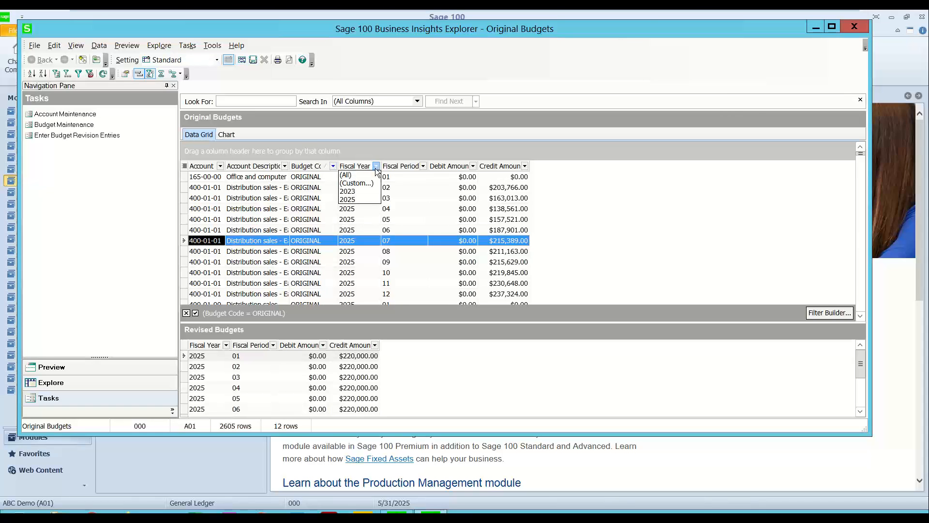
pyautogui.click(352, 200)
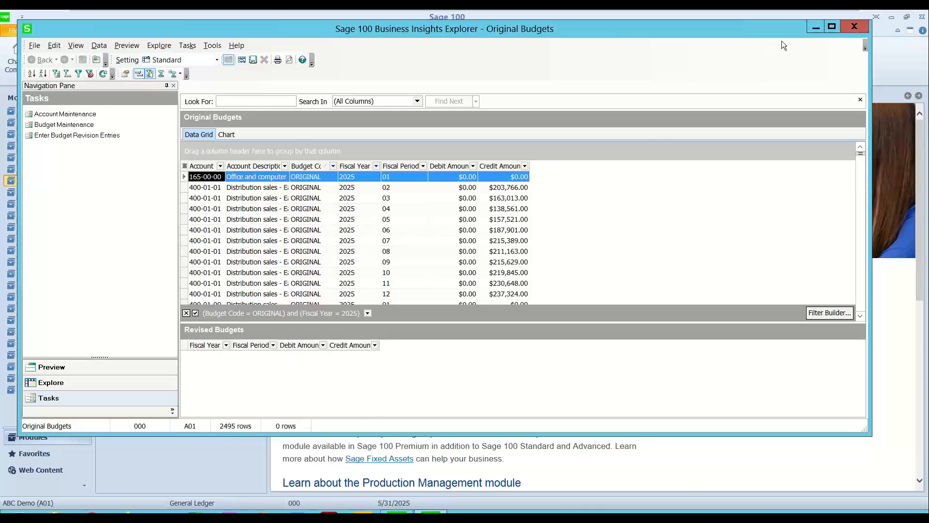
pyautogui.click(847, 28)
pyautogui.click(513, 304)
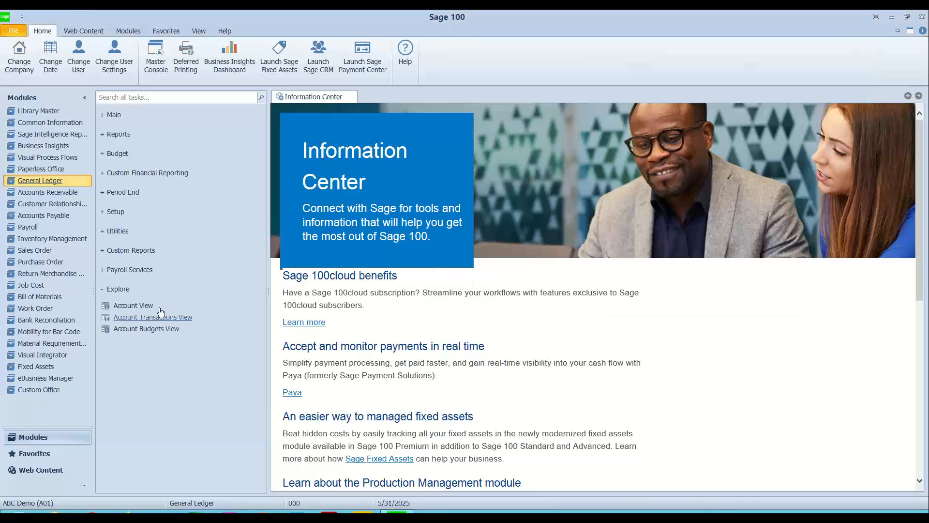
# Switch to the Sage Intelligence Reporting module with the accounting date 5/31/2025
pyautogui.click(116, 290)
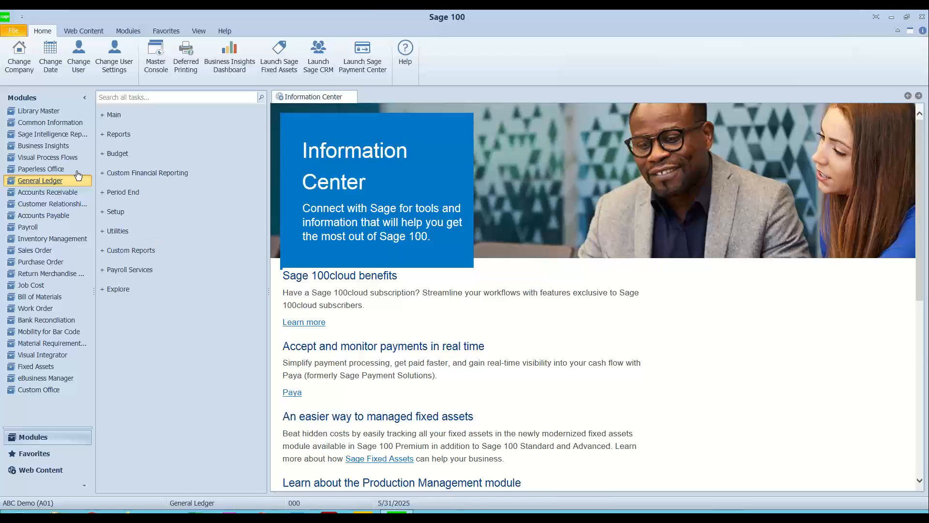
pyautogui.click(52, 136)
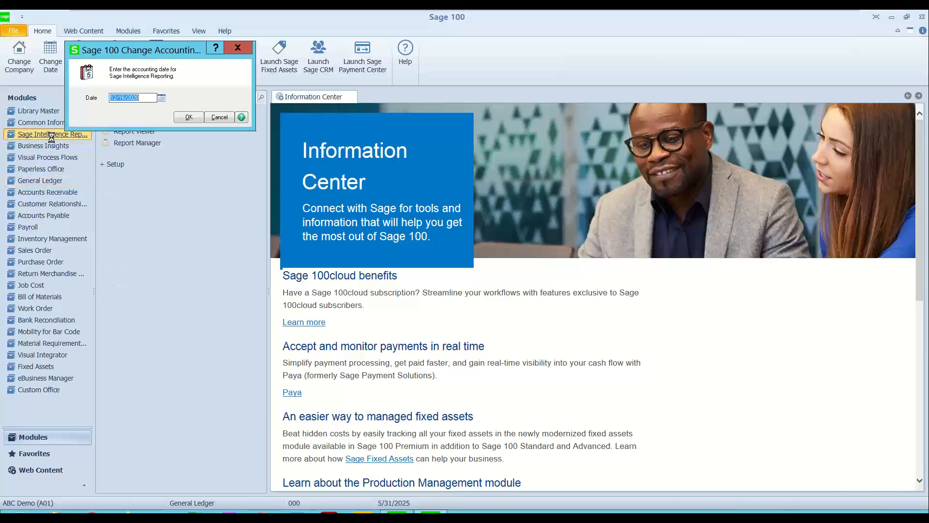
pyautogui.write('5/')
pyautogui.write('31/')
pyautogui.write('2032')
pyautogui.click(189, 118)
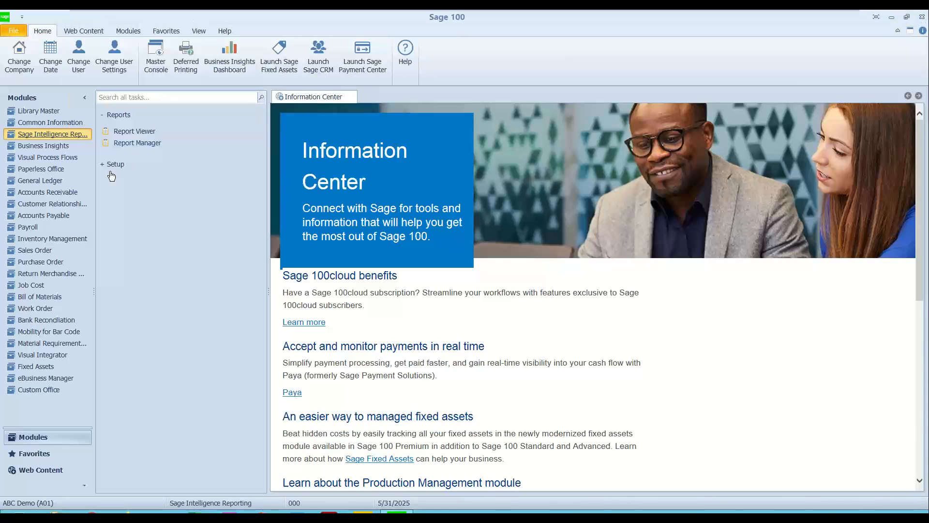
# Open the Report Manager in a maximized window and expand the first report folder under Home
pyautogui.click(134, 144)
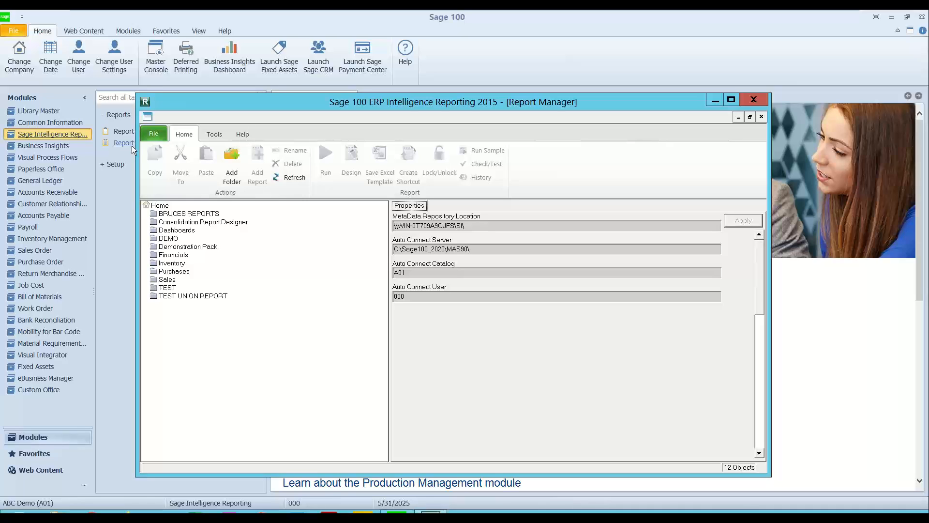
pyautogui.click(731, 100)
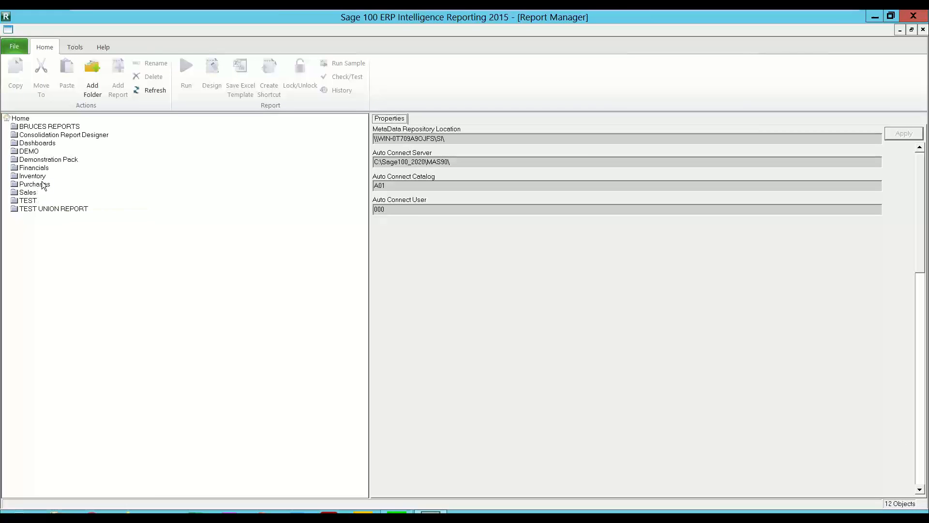
pyautogui.click(36, 127)
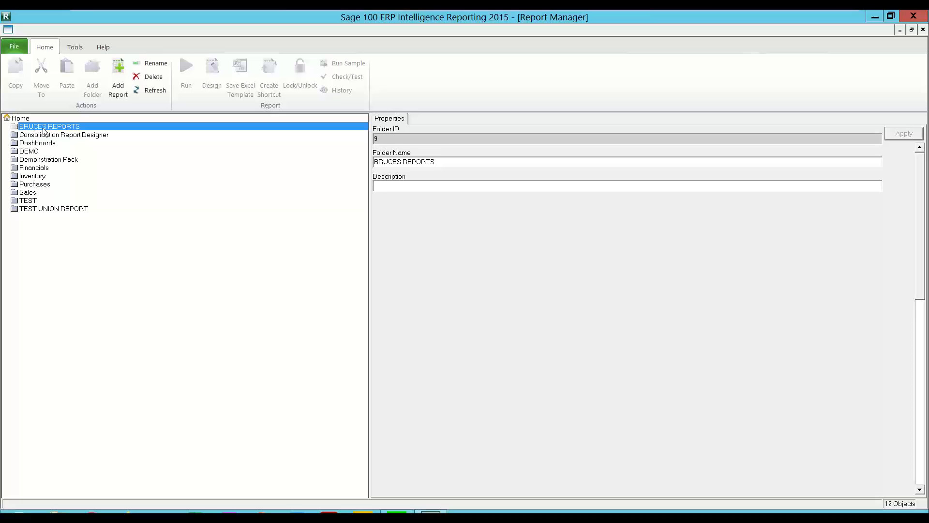
pyautogui.doubleClick(44, 128)
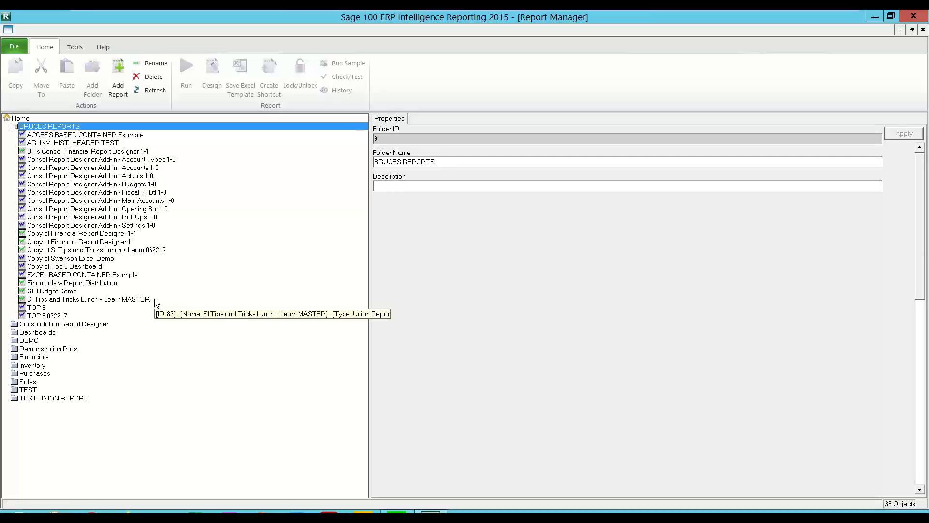
# Run the GL Budget Demo report and maximize its workbook in Excel
pyautogui.click(41, 291)
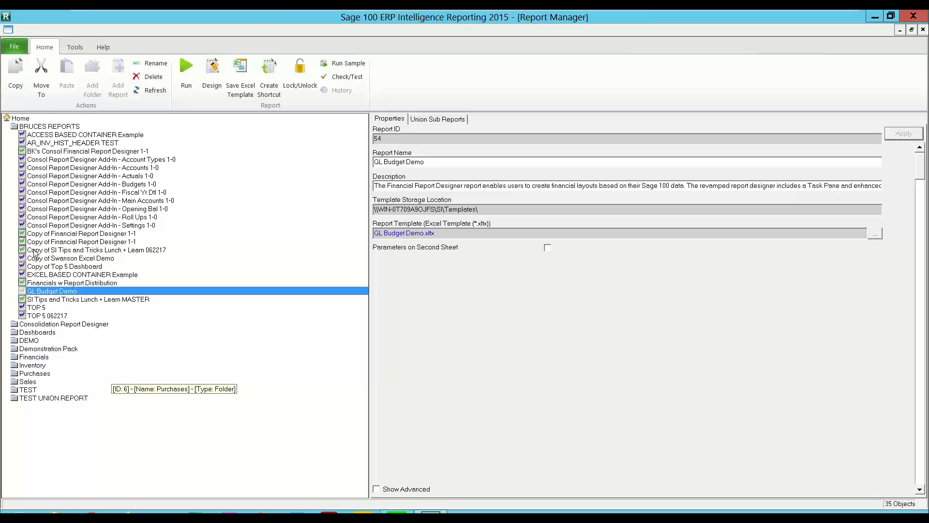
pyautogui.click(185, 72)
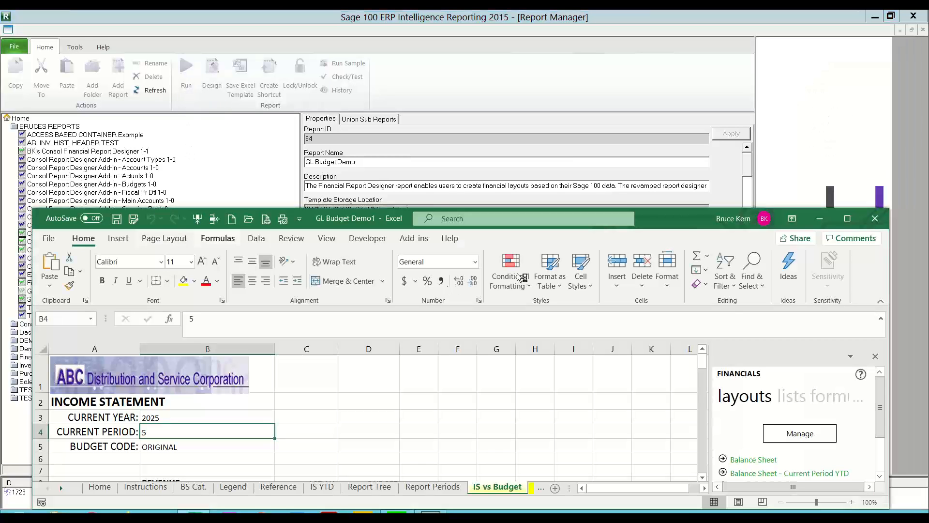
pyautogui.click(851, 224)
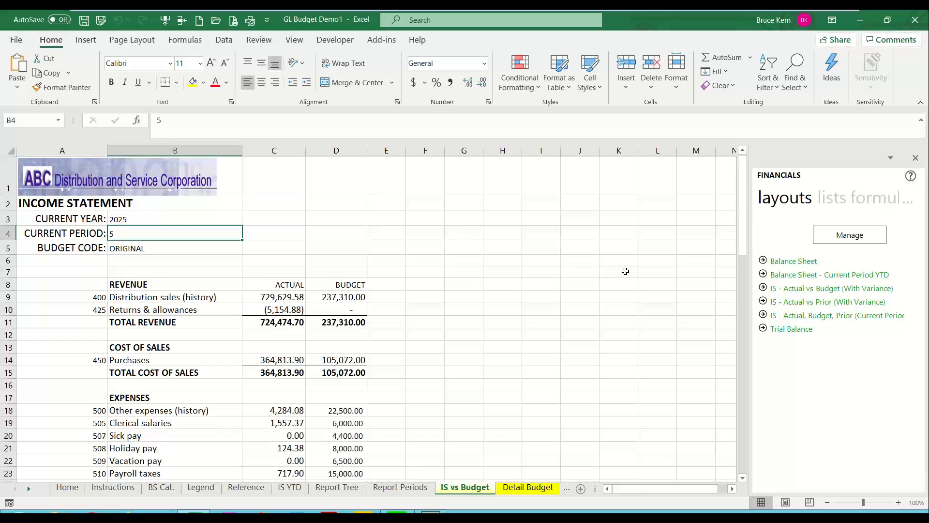
# Examine the Year and Period arguments of the GLBudget function in cell D9, and close them without changes
pyautogui.click(331, 300)
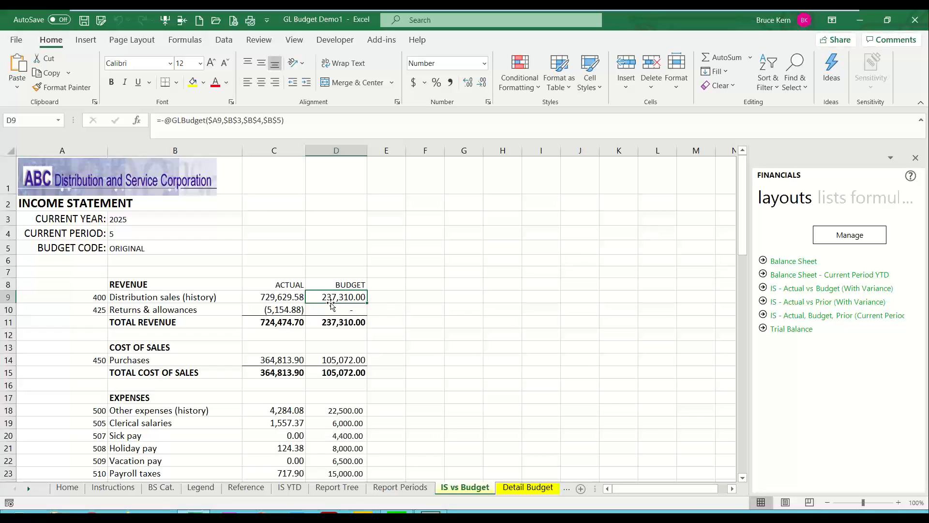
pyautogui.click(138, 125)
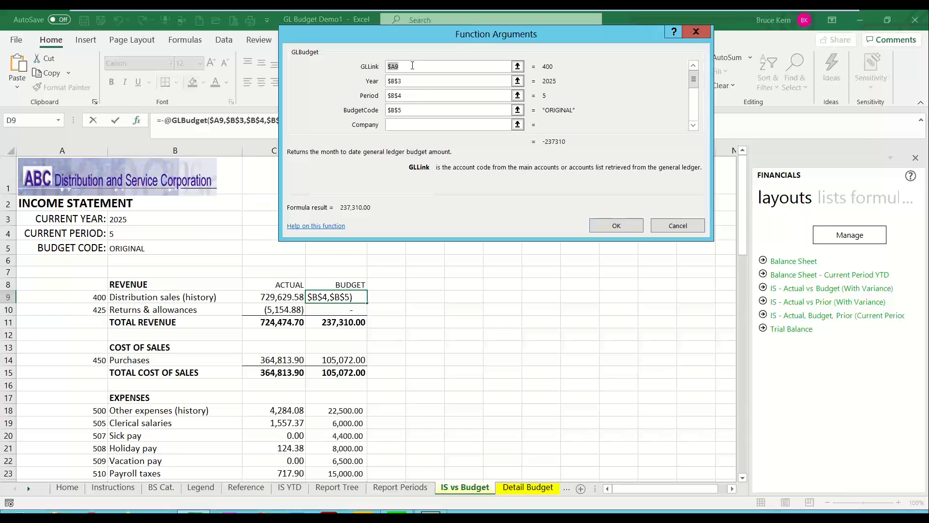
pyautogui.click(419, 82)
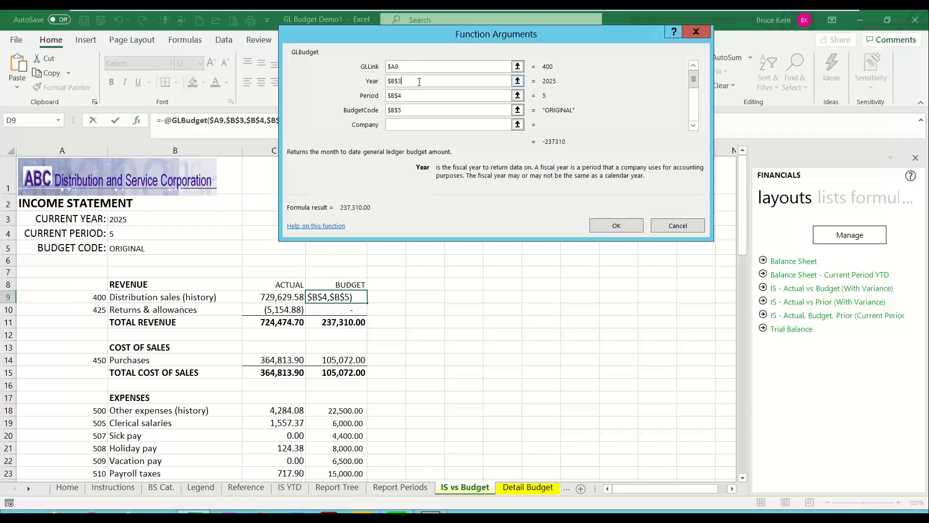
pyautogui.click(423, 97)
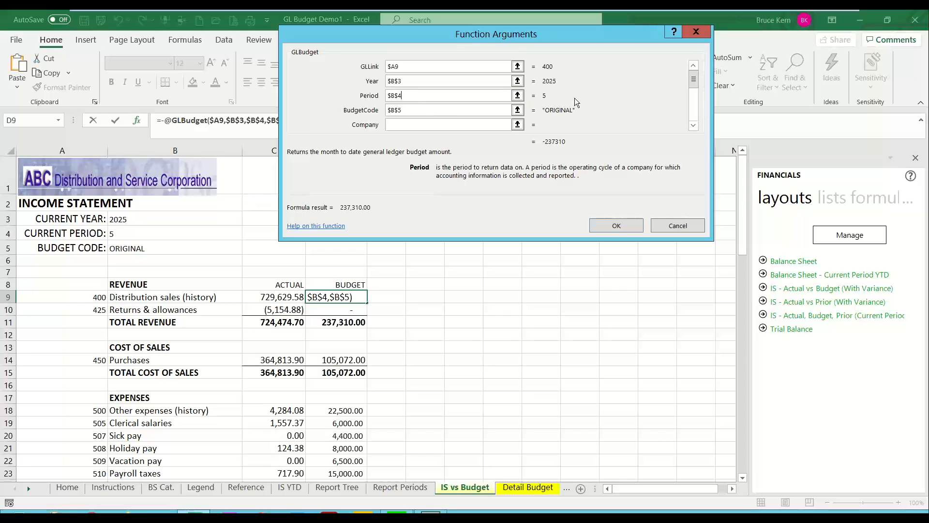
pyautogui.click(700, 34)
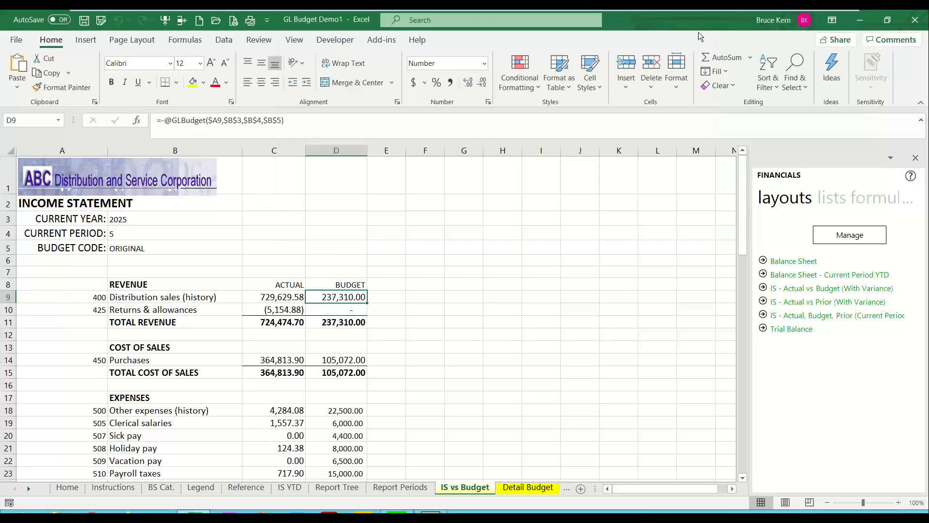
pyautogui.click(348, 245)
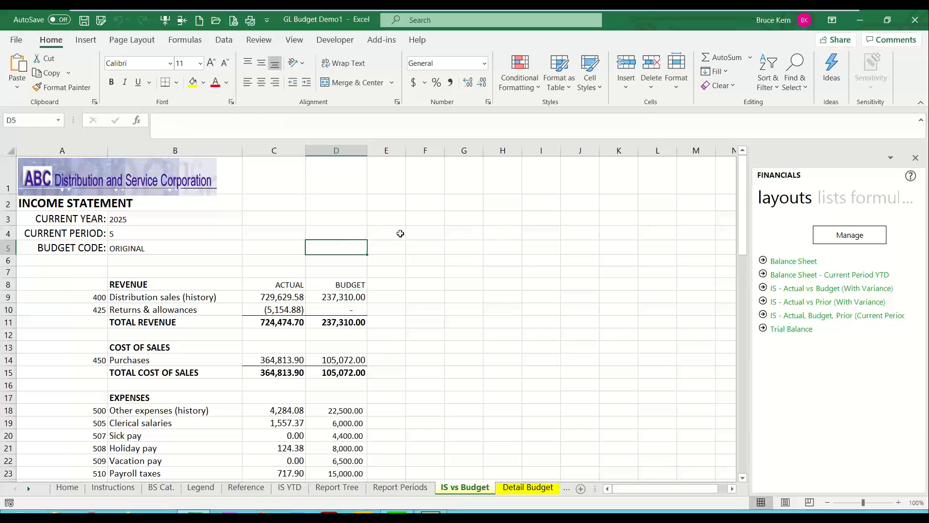
# Set the income statement's current period in cell B4 to 4 on the IS vs Budget sheet
pyautogui.click(133, 220)
pyautogui.click(134, 233)
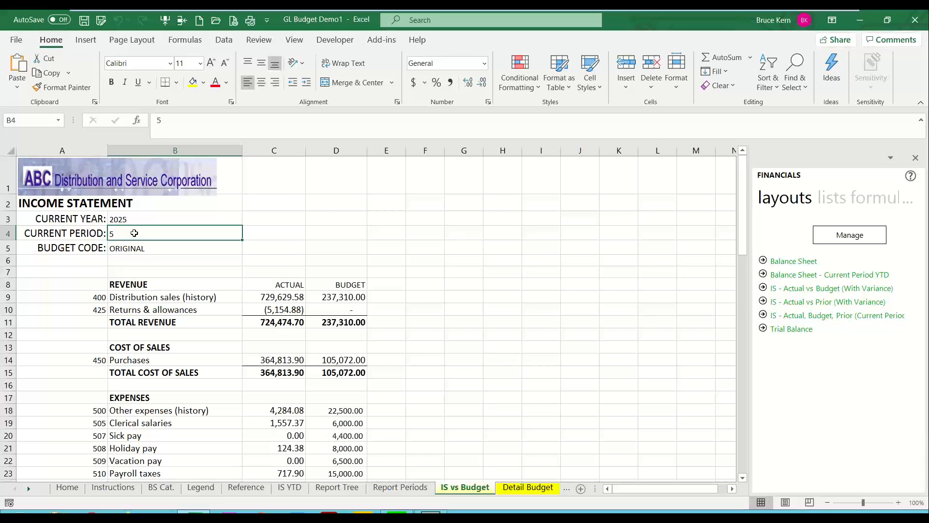
pyautogui.write('4')
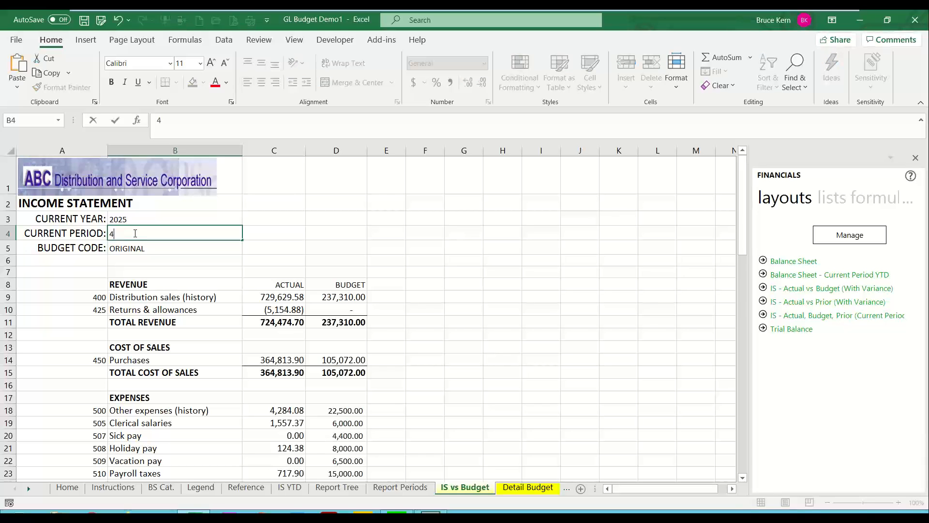
pyautogui.press('Return')
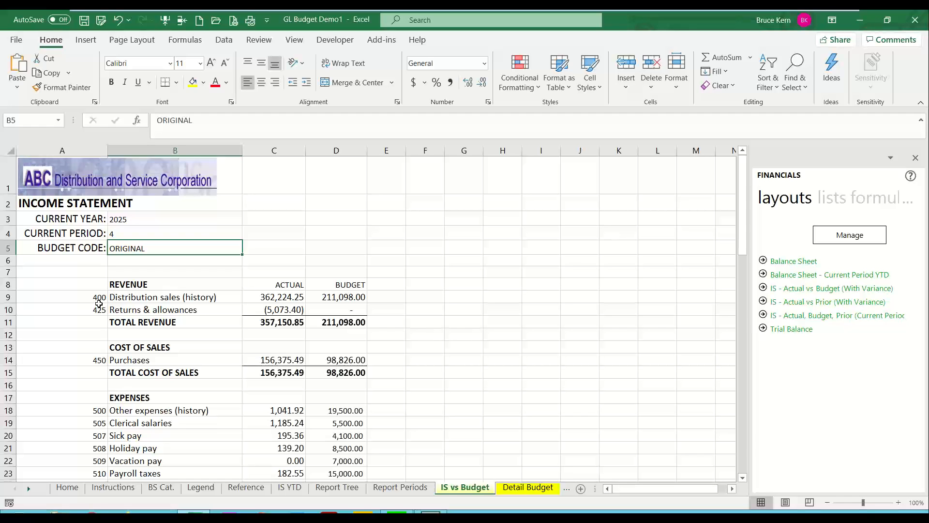
# Examine the Detail Budget sheet's account numbers, the GLActual formula in D7 and the variance explanation in G7
pyautogui.click(515, 489)
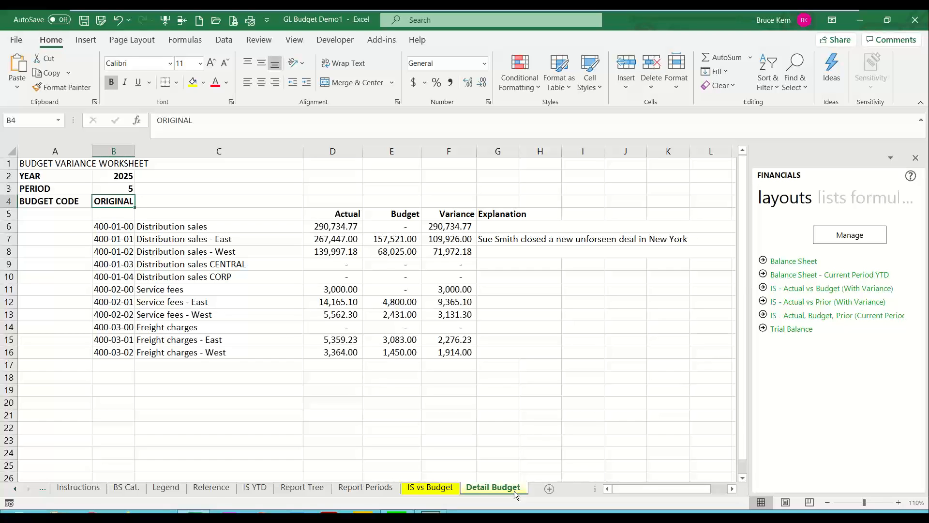
pyautogui.click(107, 226)
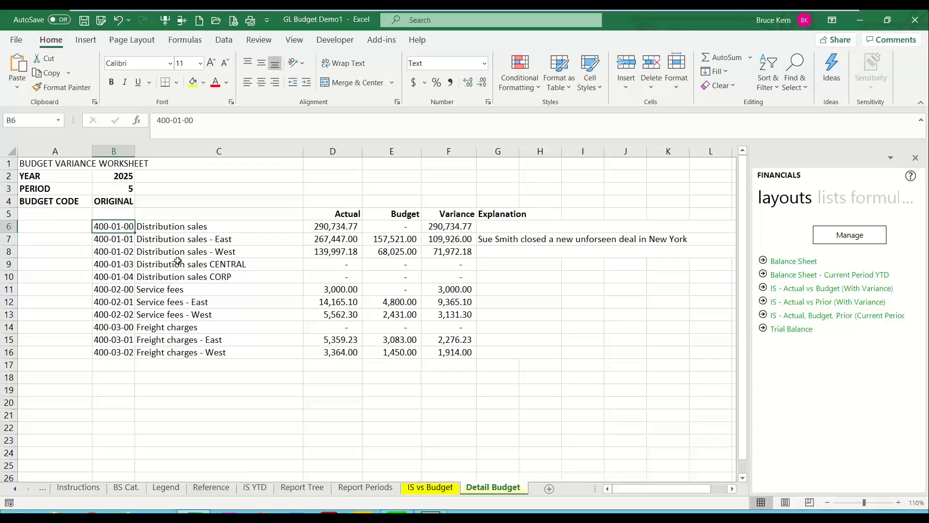
pyautogui.click(321, 241)
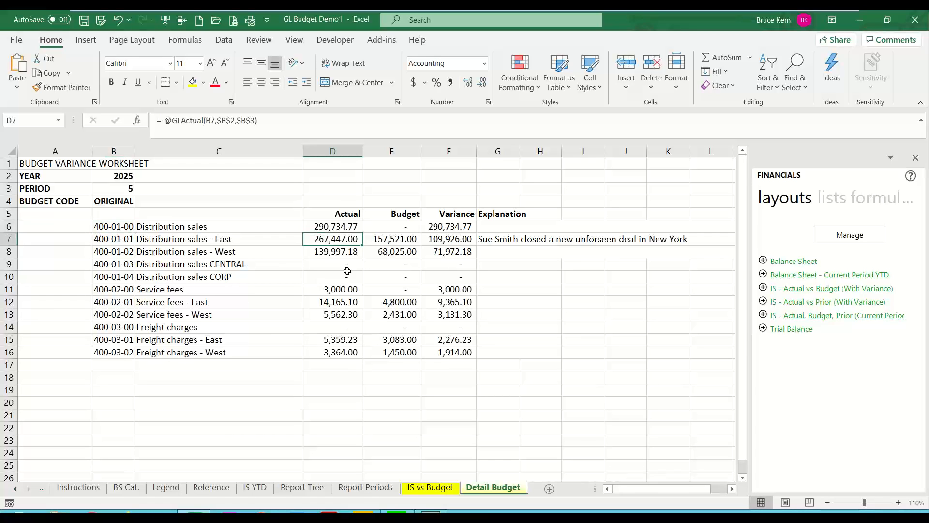
pyautogui.click(483, 244)
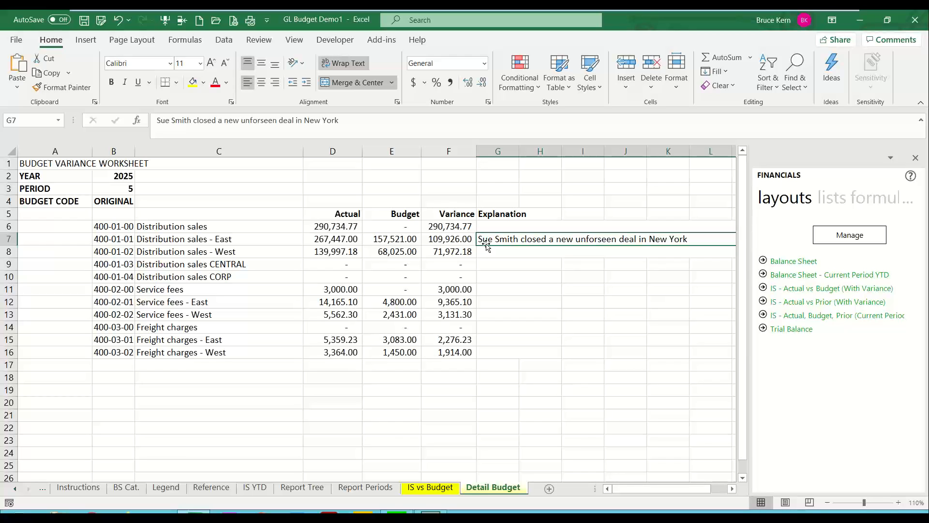
pyautogui.click(509, 280)
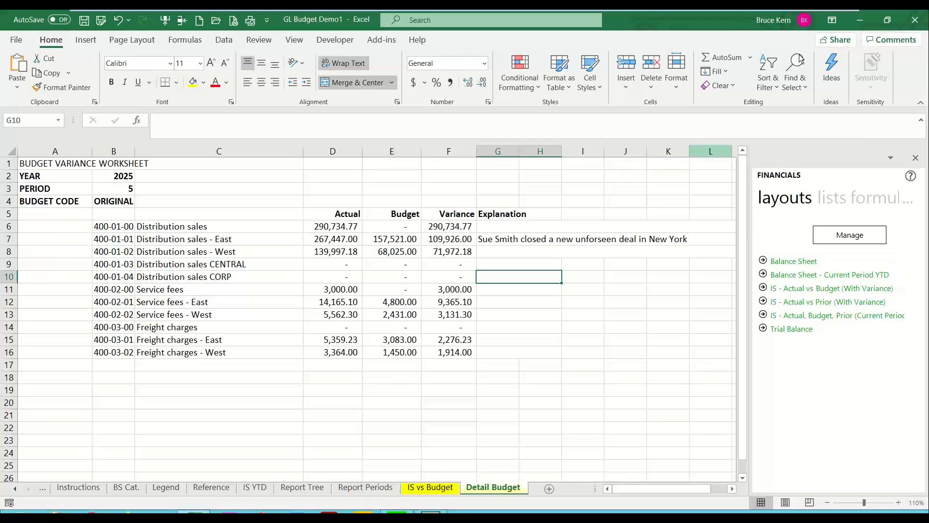
# Close the GL Budget Demo1 workbook without saving and exit the Report Manager to return to Sage 100
pyautogui.click(906, 24)
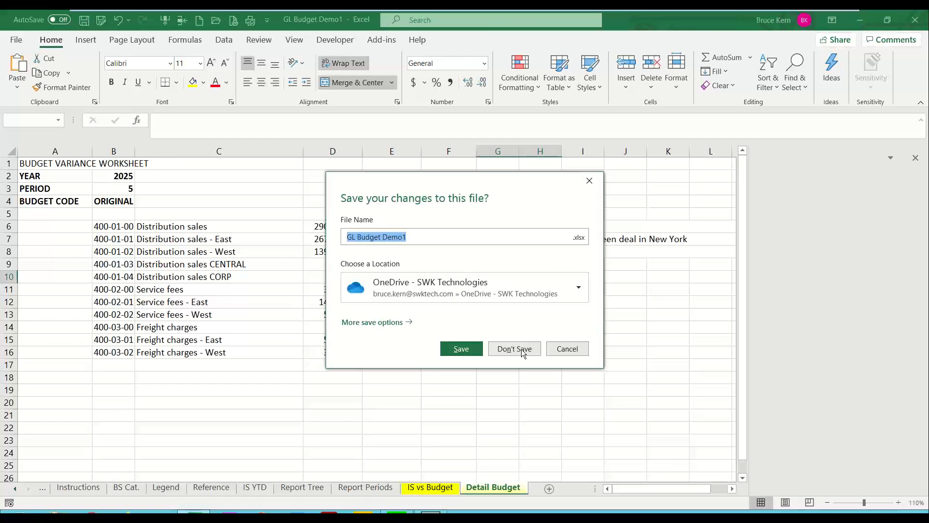
pyautogui.click(518, 349)
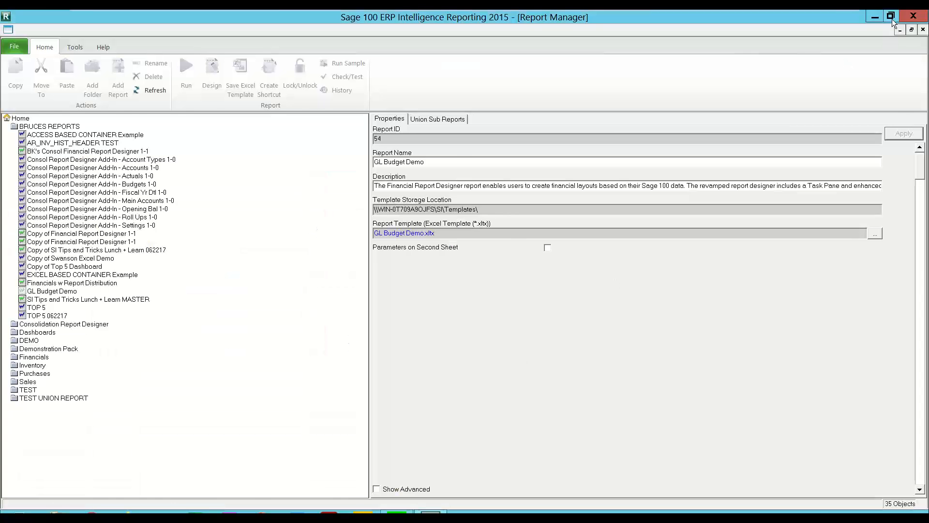
pyautogui.click(893, 19)
pyautogui.click(762, 104)
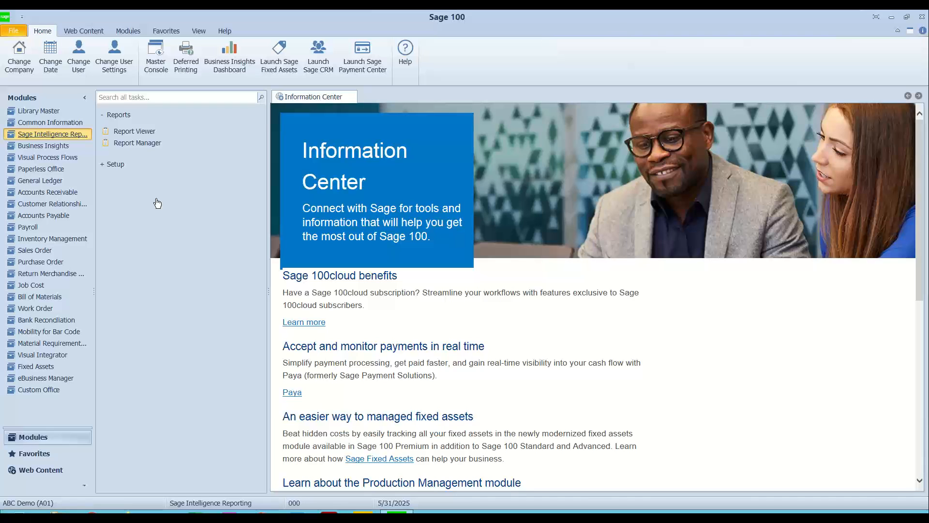
# Widen the module list and open the BUDGET_REVISON job in Visual Integrator's Import Job Maintenance
pyautogui.moveTo(95, 293); pyautogui.dragTo(123, 296)
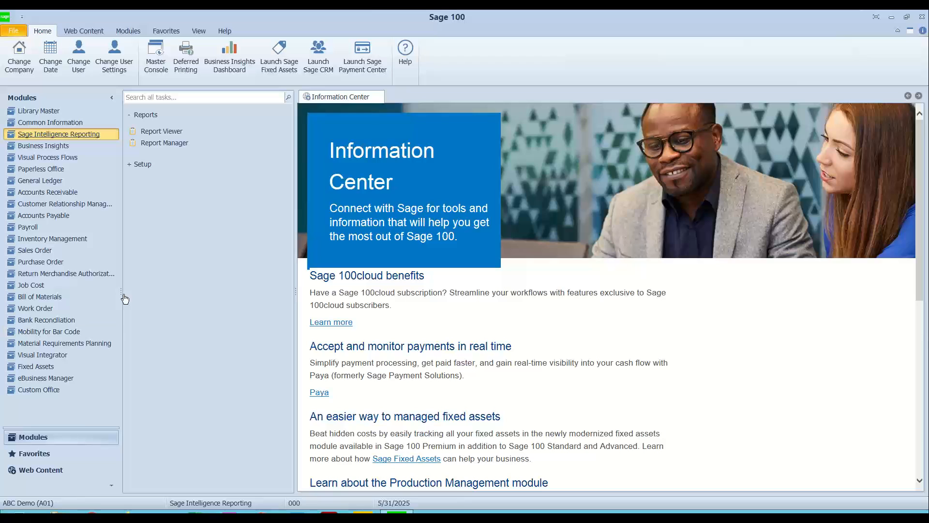
pyautogui.click(44, 359)
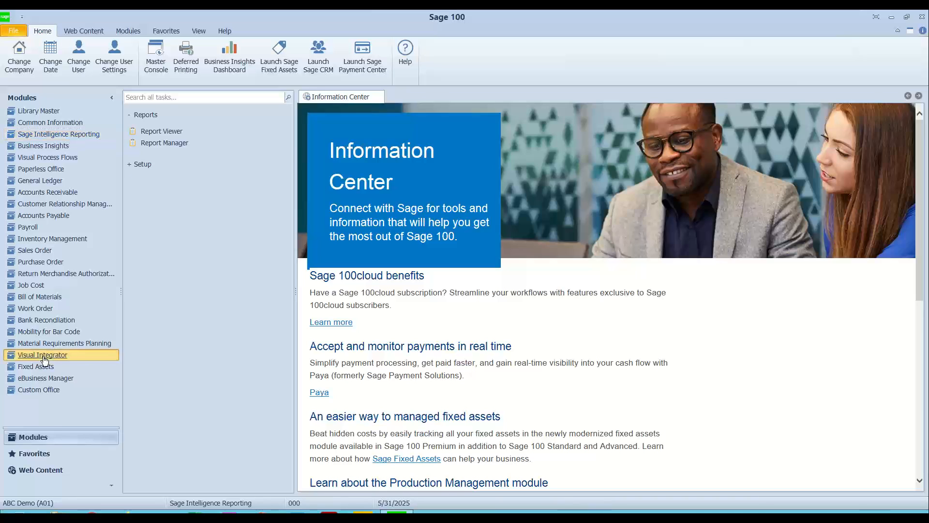
pyautogui.click(167, 132)
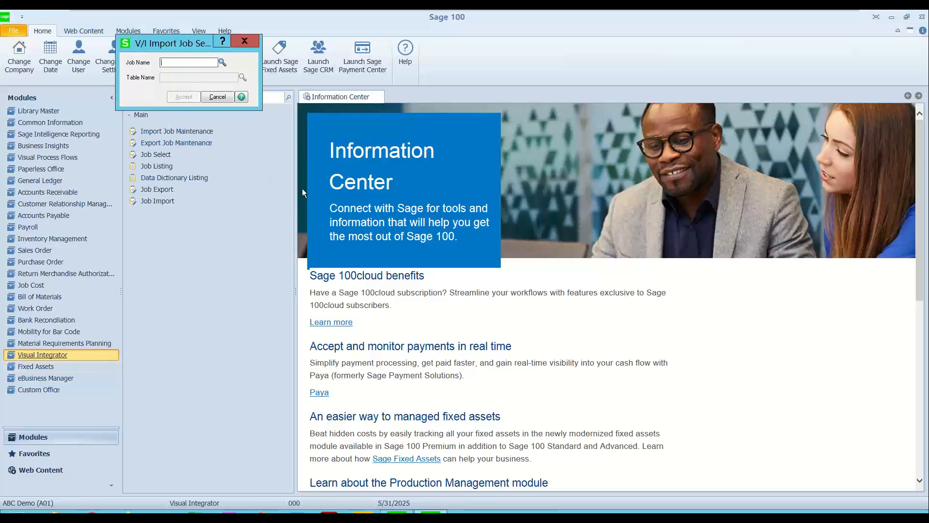
pyautogui.click(223, 64)
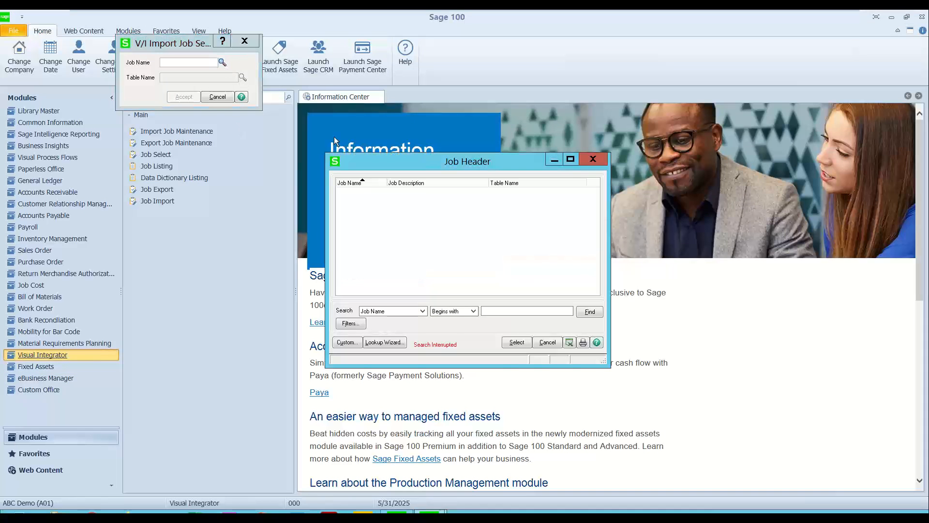
pyautogui.click(593, 159)
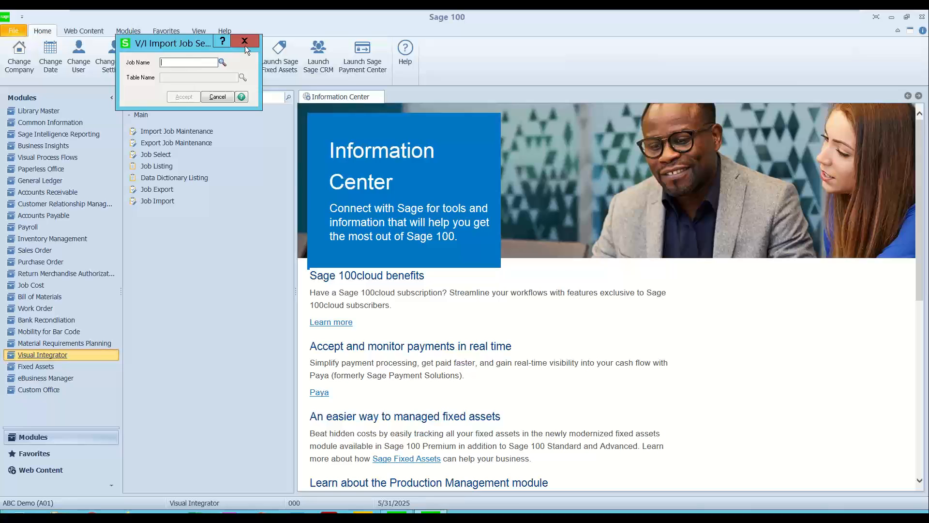
pyautogui.click(222, 63)
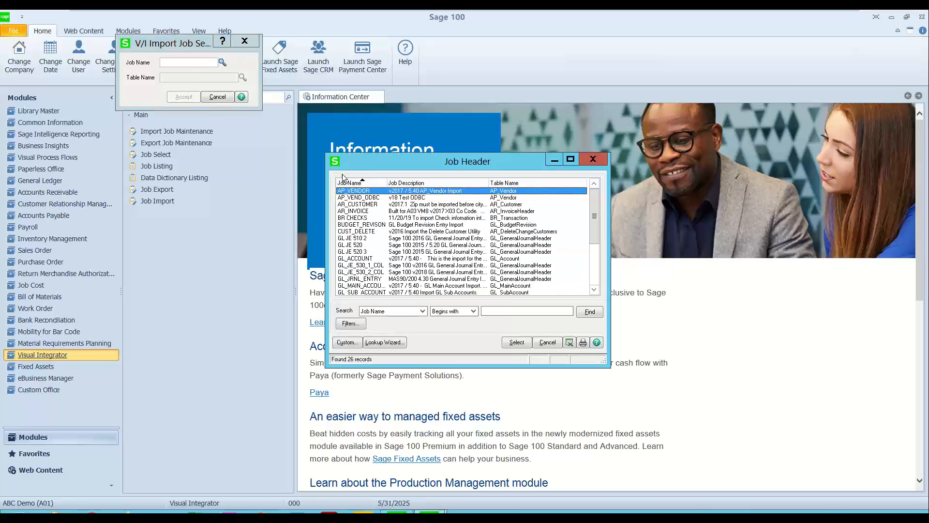
pyautogui.click(369, 225)
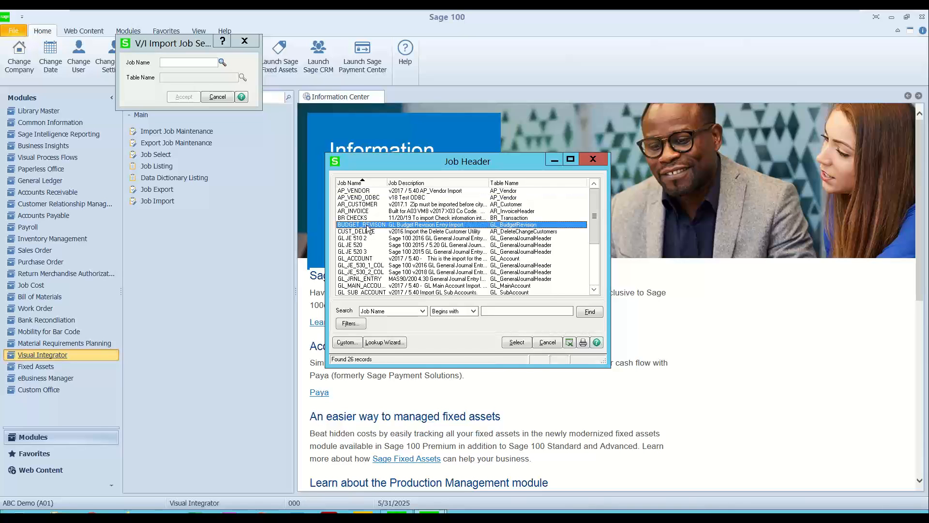
pyautogui.doubleClick(368, 225)
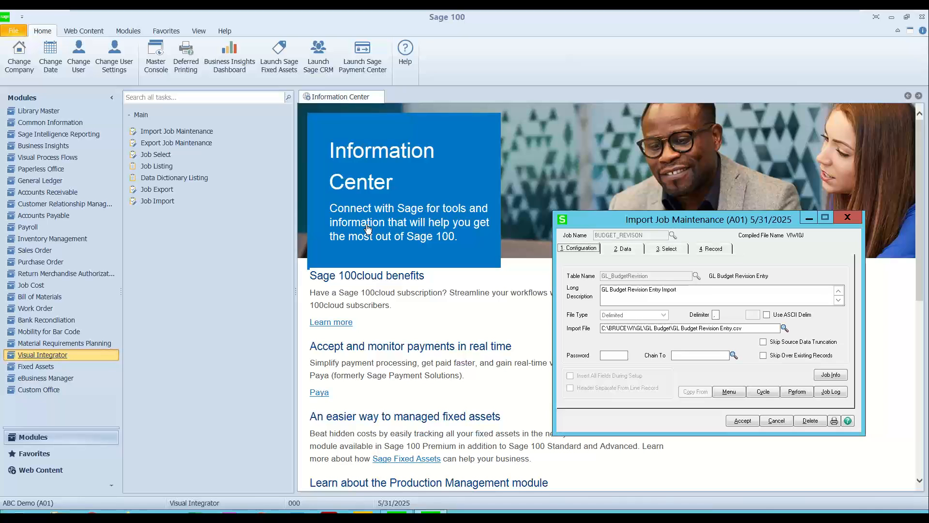
# Examine the job's import file path and its FiscalYear and BudgetCode runtime fields, and close the job without changes
pyautogui.moveTo(591, 222); pyautogui.dragTo(292, 130)
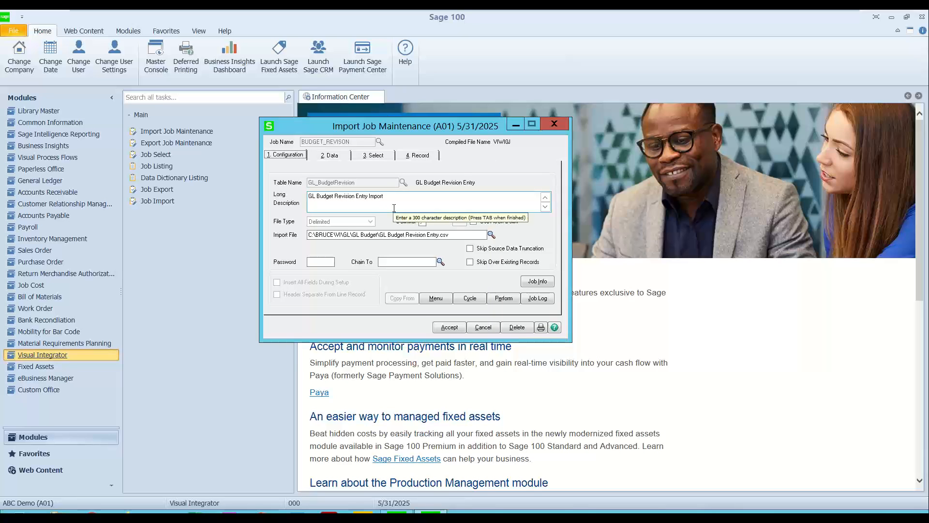
pyautogui.moveTo(484, 235); pyautogui.dragTo(277, 236)
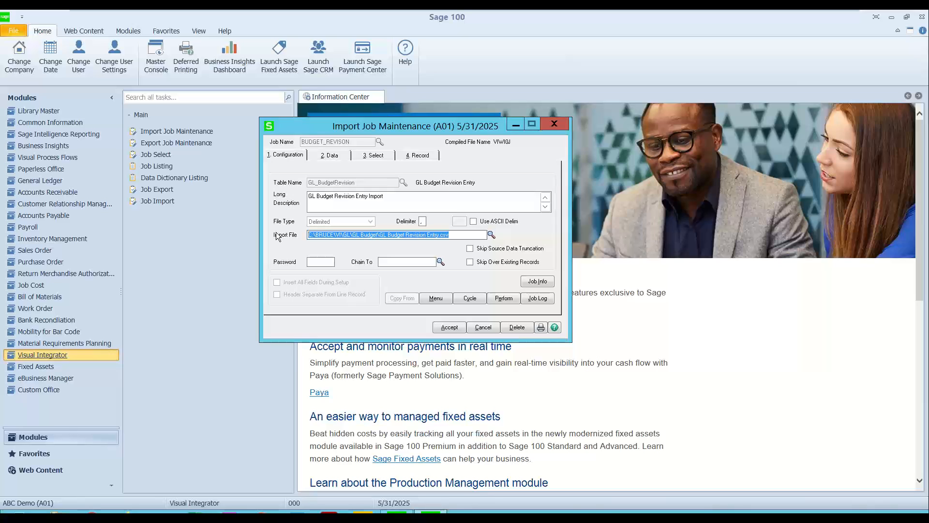
pyautogui.click(331, 155)
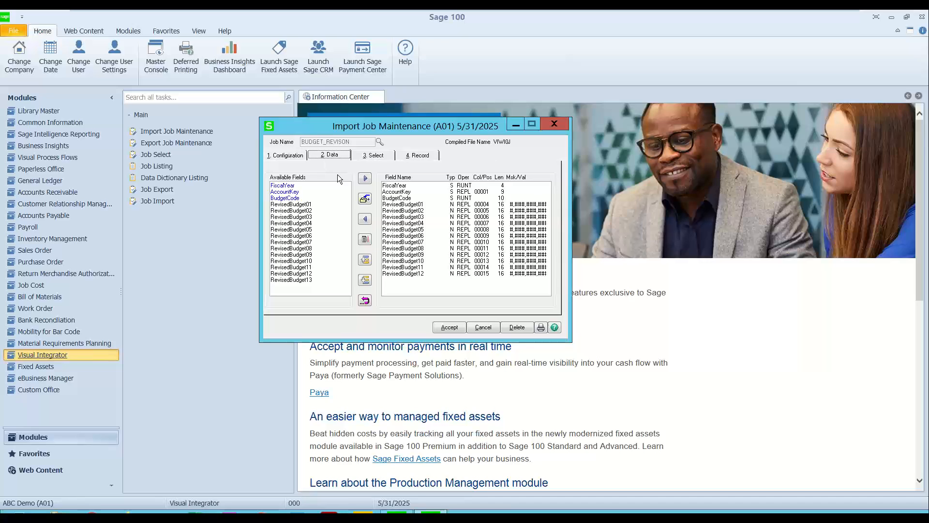
pyautogui.click(396, 187)
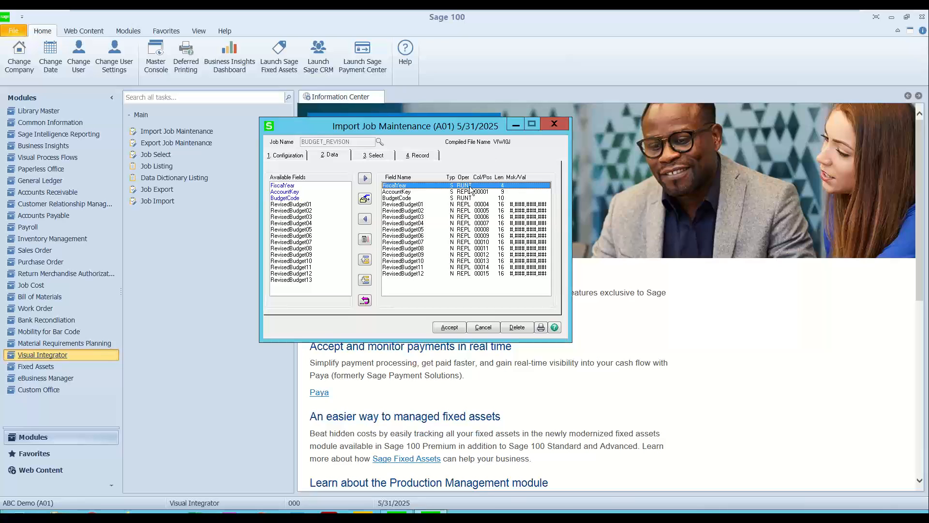
pyautogui.click(412, 199)
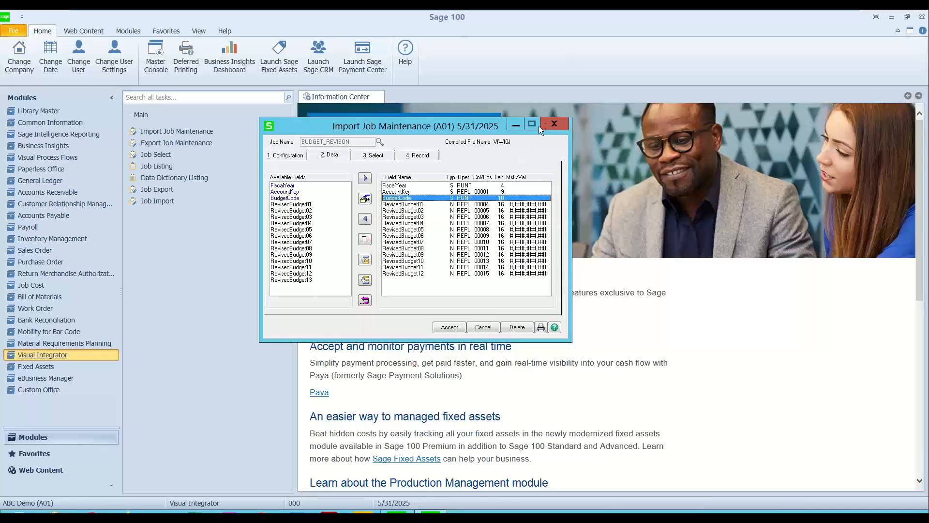
pyautogui.click(554, 124)
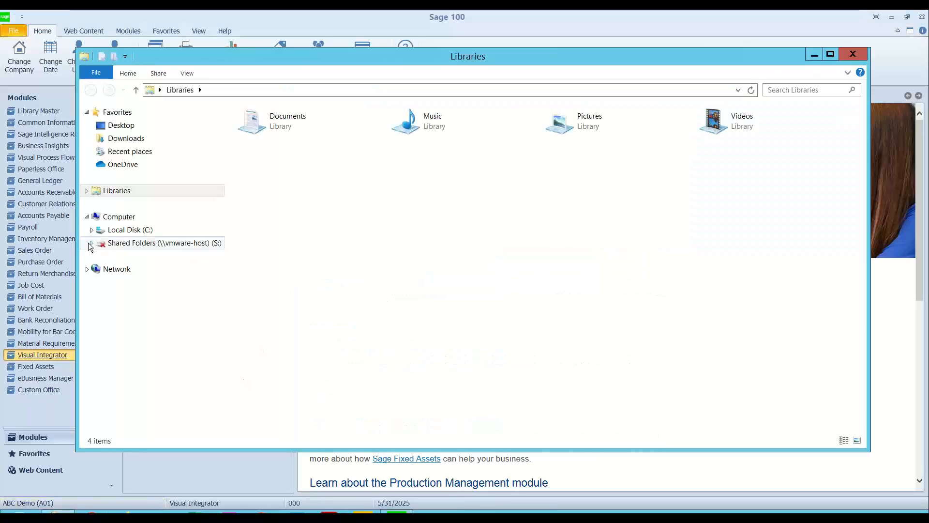
# Open GL Budget Revision Entry Template.xlsx from the VI\GL\GL Budget folder on Local Disk (C:) in File Explorer
pyautogui.click(92, 235)
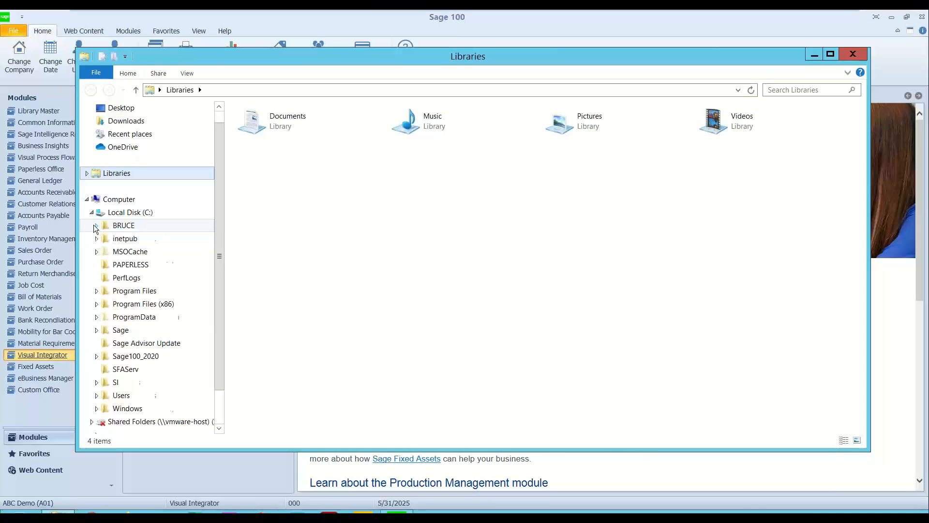
pyautogui.click(96, 225)
pyautogui.click(107, 333)
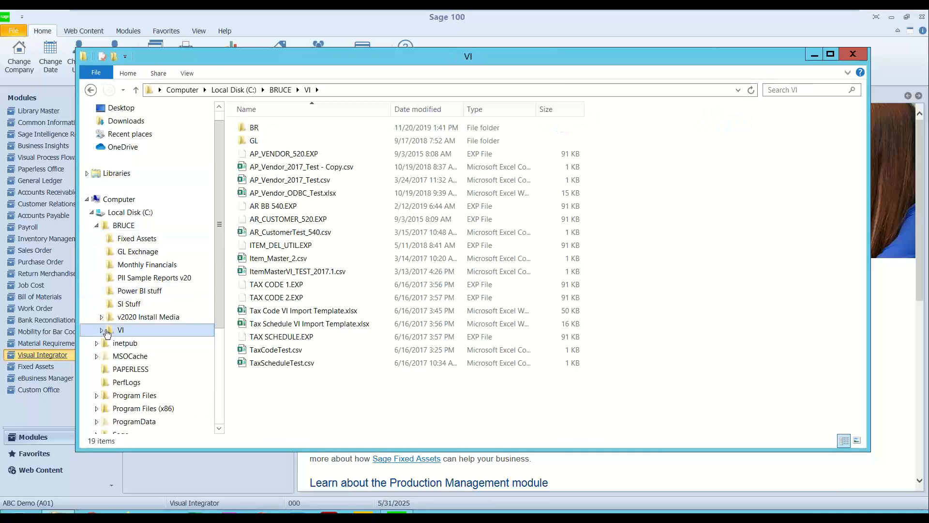
pyautogui.click(102, 330)
pyautogui.click(107, 356)
pyautogui.click(140, 369)
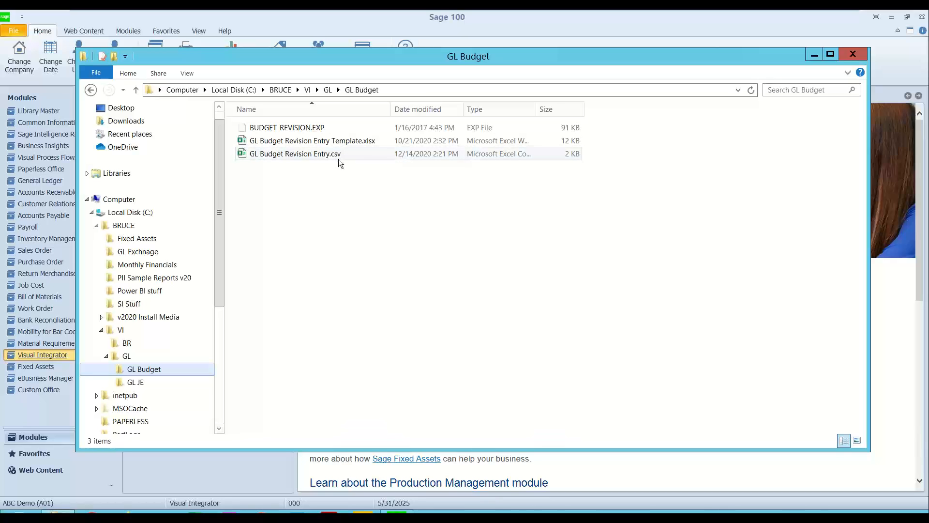
pyautogui.doubleClick(356, 142)
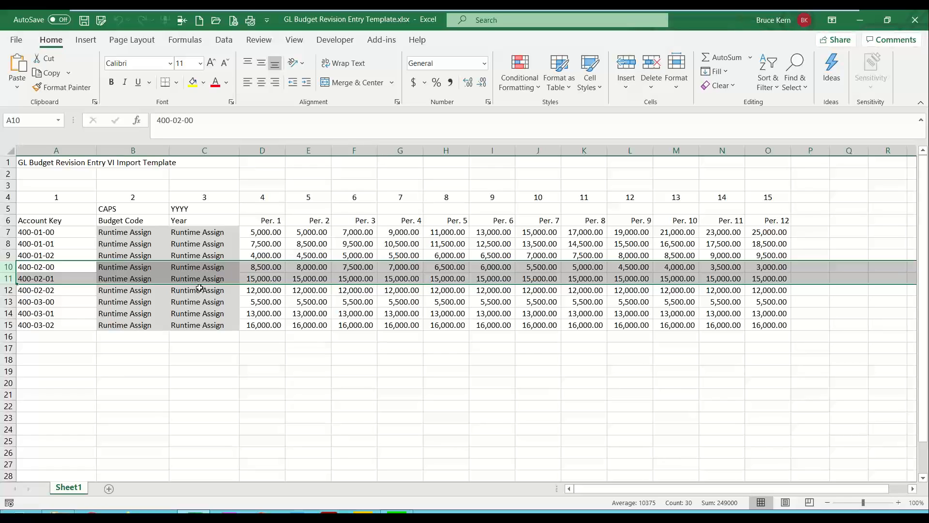
# Examine the template's account keys and column numbering, and close the workbook and the file window
pyautogui.click(133, 186)
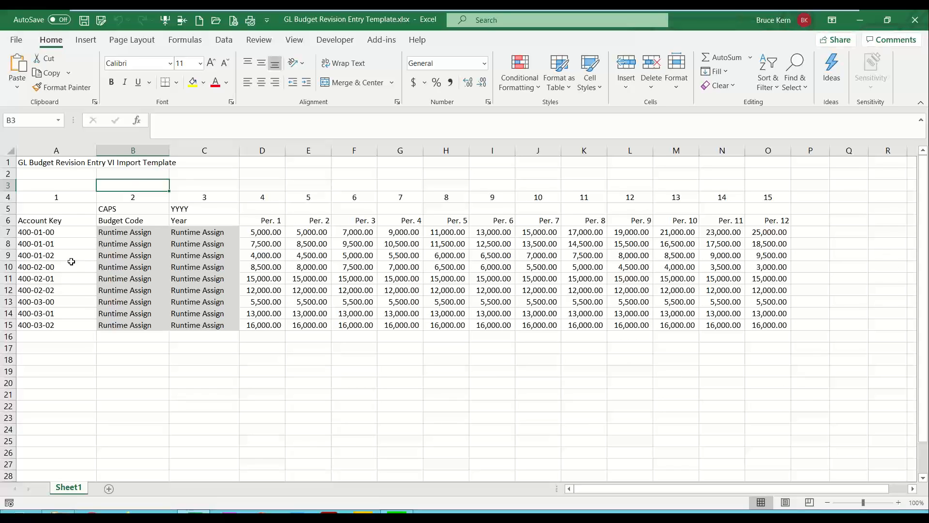
pyautogui.moveTo(39, 236); pyautogui.dragTo(47, 316)
pyautogui.click(57, 197)
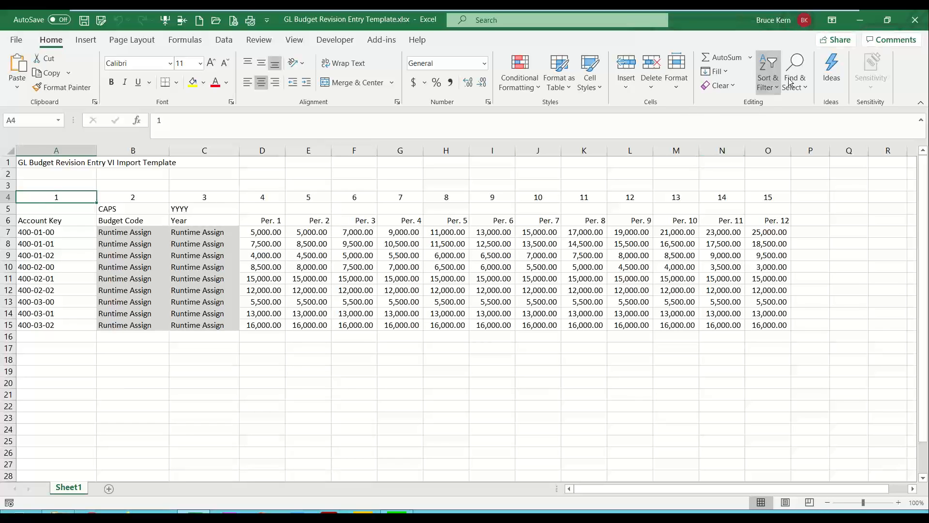
pyautogui.click(909, 24)
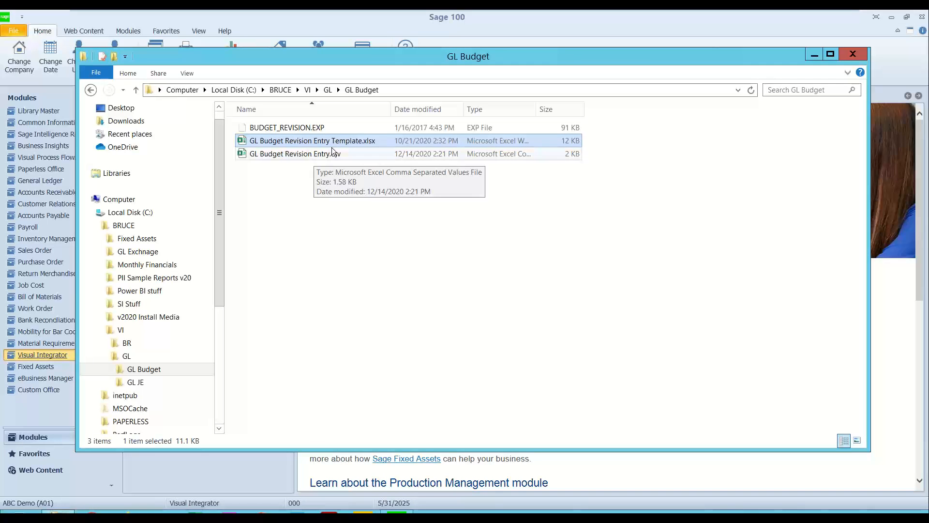
pyautogui.click(848, 54)
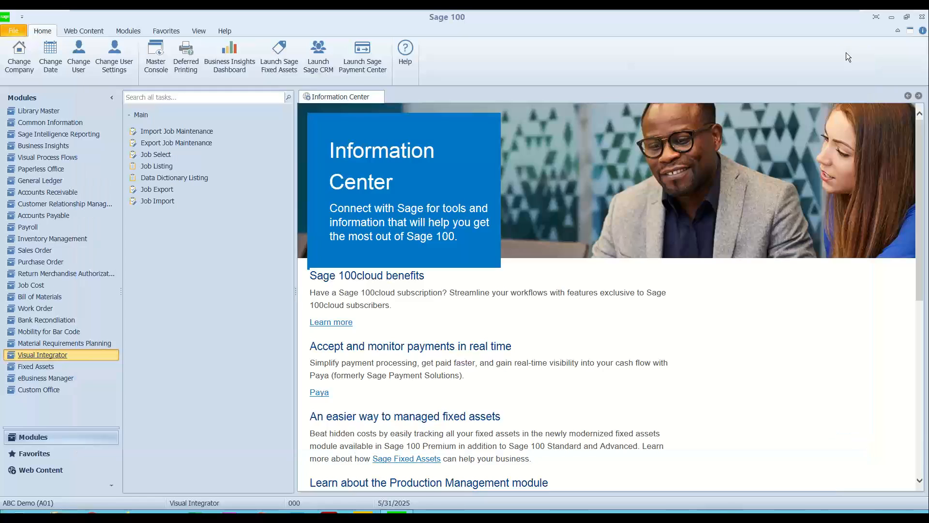
pyautogui.click(159, 132)
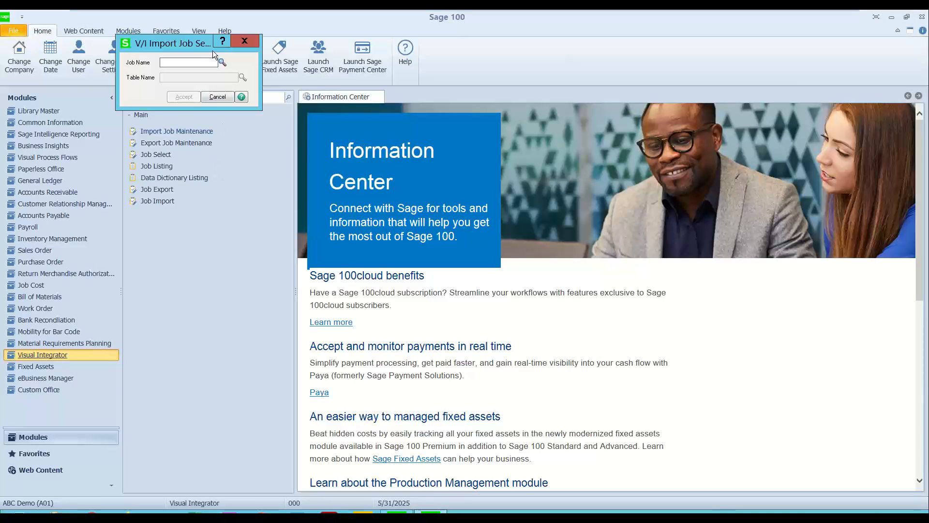
pyautogui.click(222, 62)
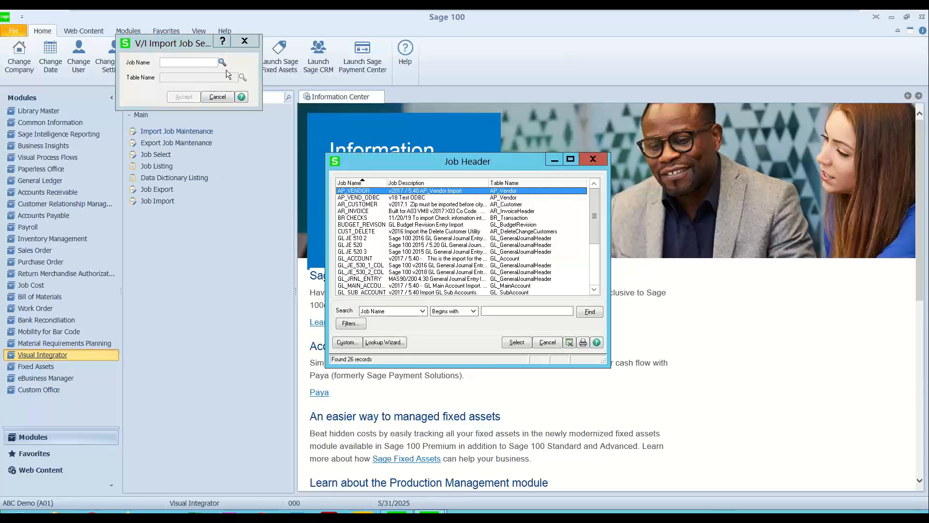
pyautogui.doubleClick(360, 226)
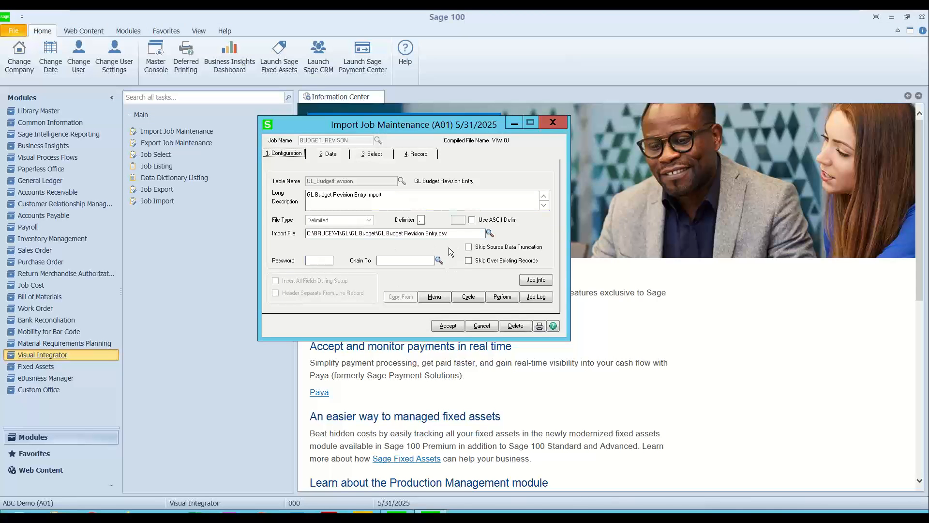
pyautogui.click(449, 326)
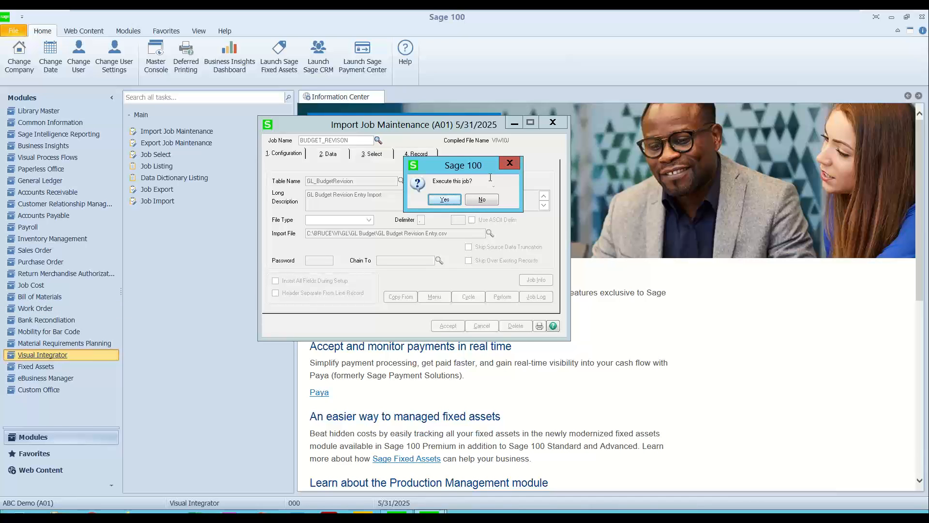
pyautogui.click(492, 202)
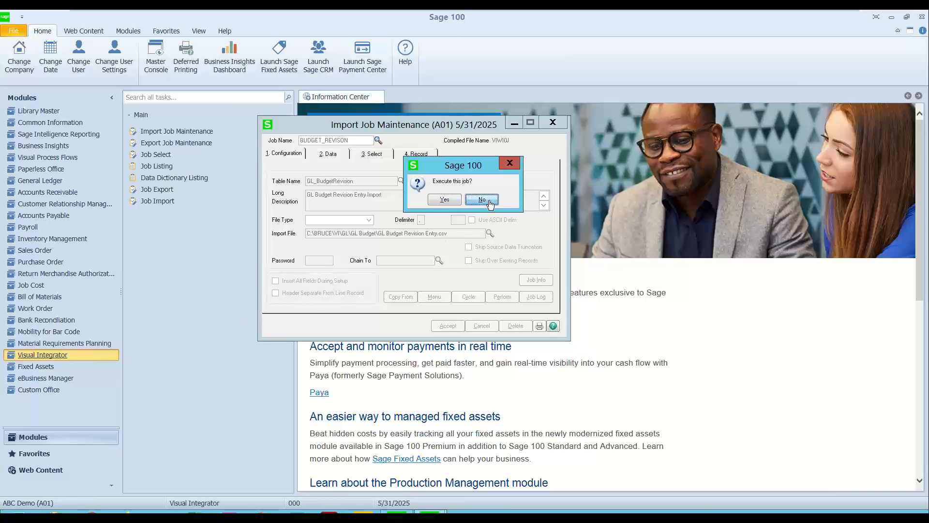
# Check General Ledger's Budget Revision Entry for existing lines in the 2025 Original Budget, and close it without changes
pyautogui.click(55, 181)
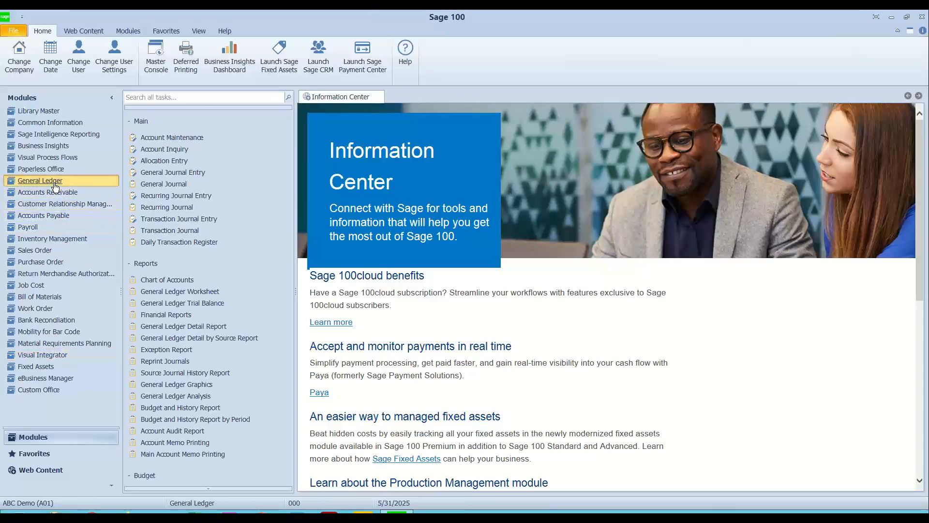
pyautogui.click(142, 124)
pyautogui.click(146, 140)
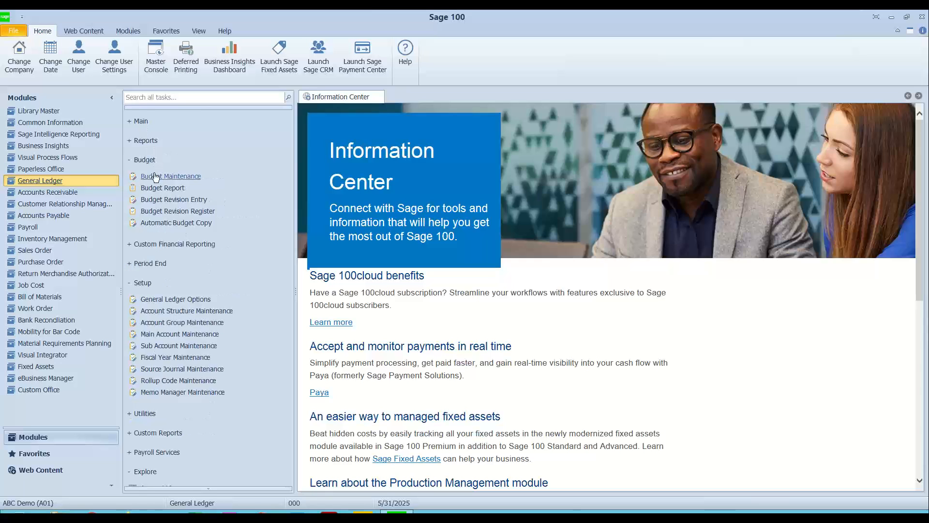
pyautogui.click(180, 200)
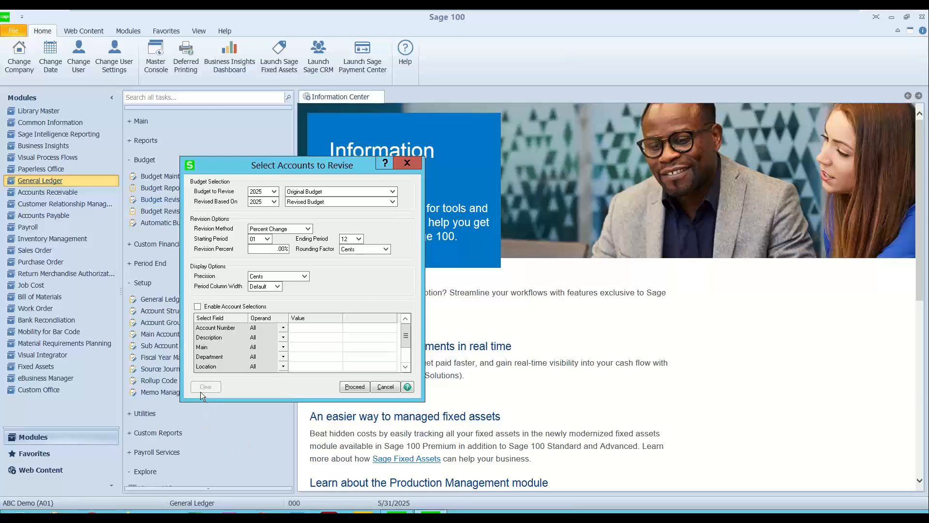
pyautogui.click(413, 161)
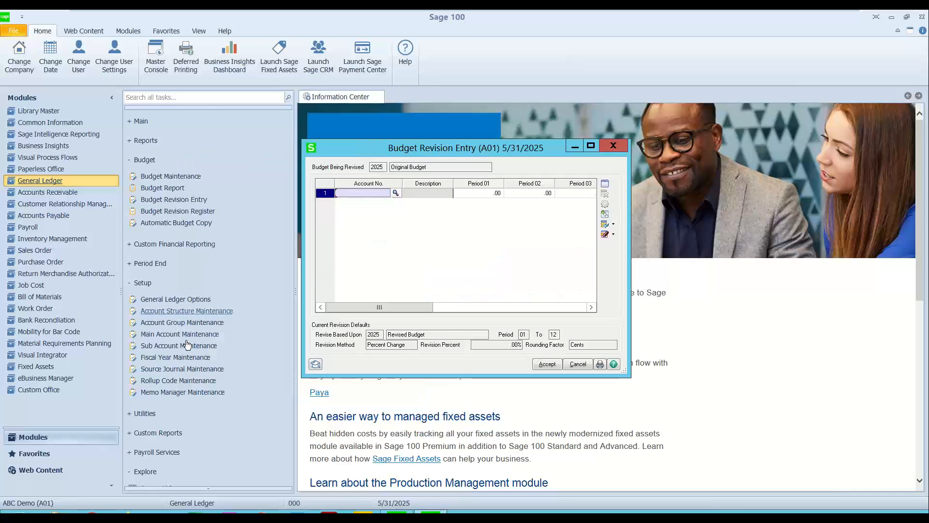
pyautogui.click(617, 147)
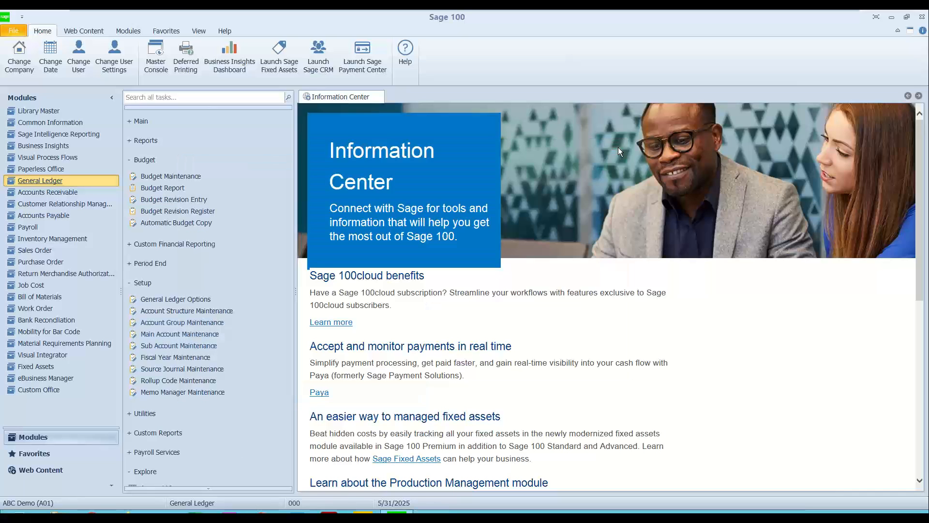
# Open the BUDGET_REVISON job in Visual Integrator's Import Job Maintenance, accept it and start its execution
pyautogui.click(50, 357)
pyautogui.click(173, 131)
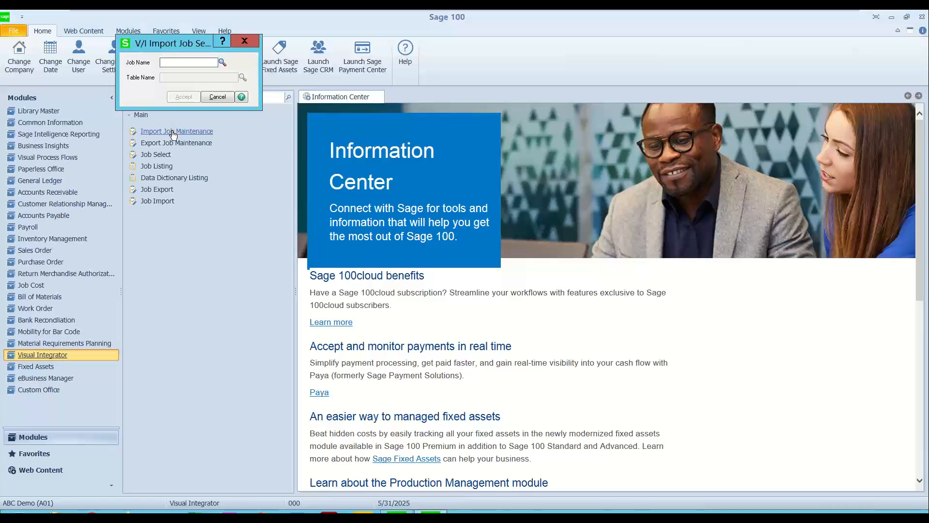
pyautogui.click(222, 63)
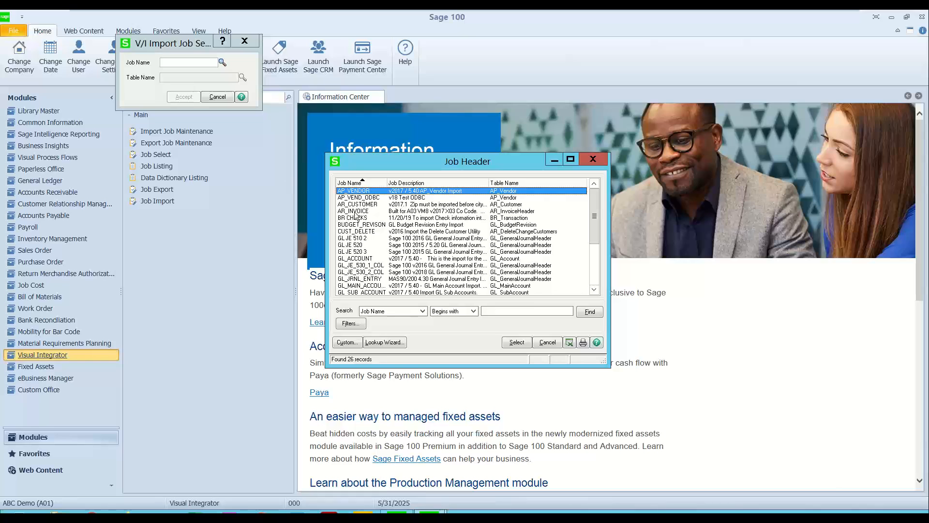
pyautogui.click(360, 225)
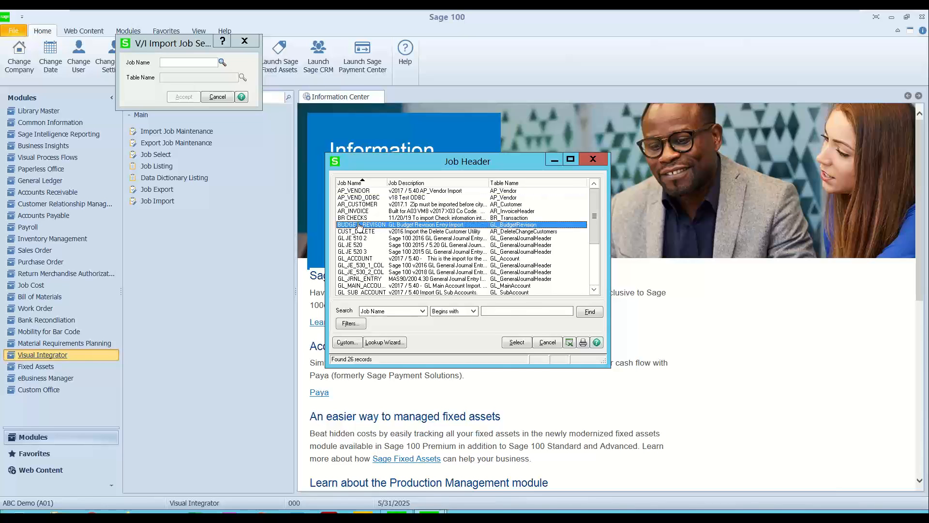
pyautogui.doubleClick(360, 225)
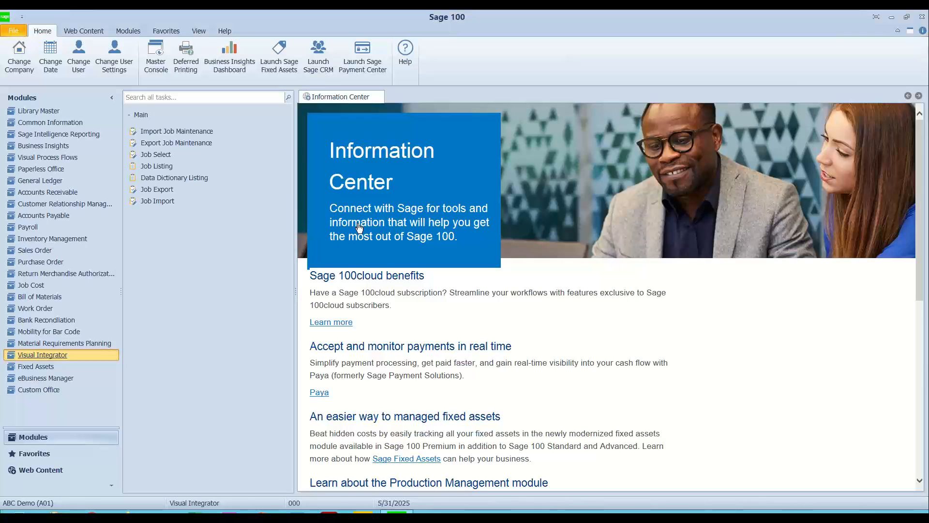
pyautogui.click(445, 327)
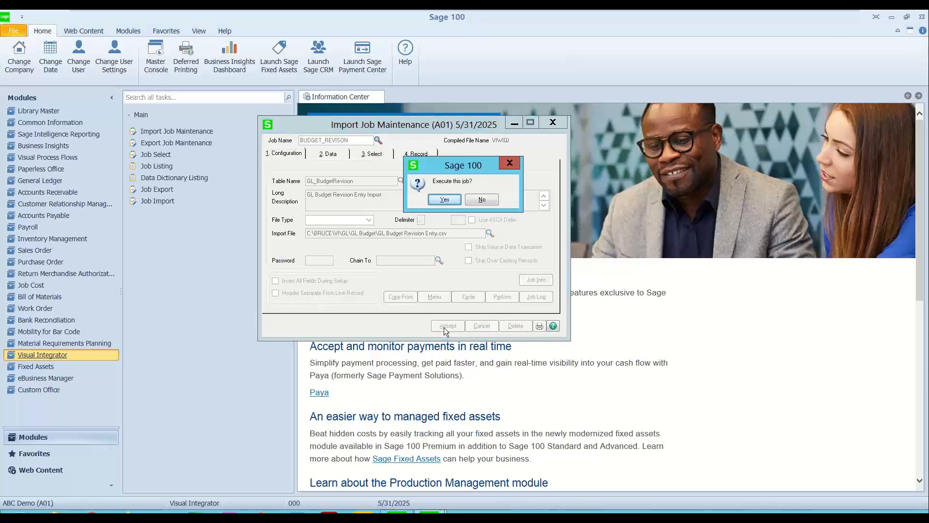
pyautogui.click(441, 203)
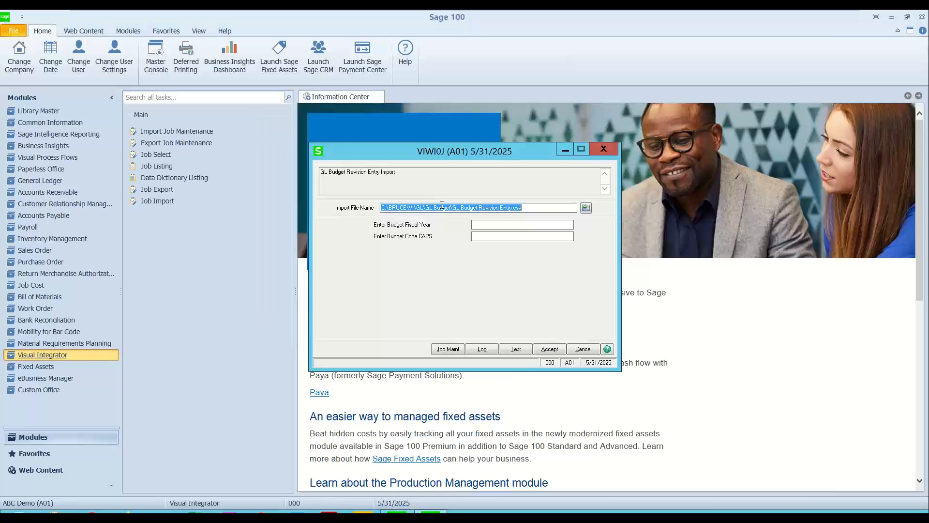
# Set the budget fiscal year to 2025 and the budget code to ORIGINAL, and test the import with all records
pyautogui.click(484, 224)
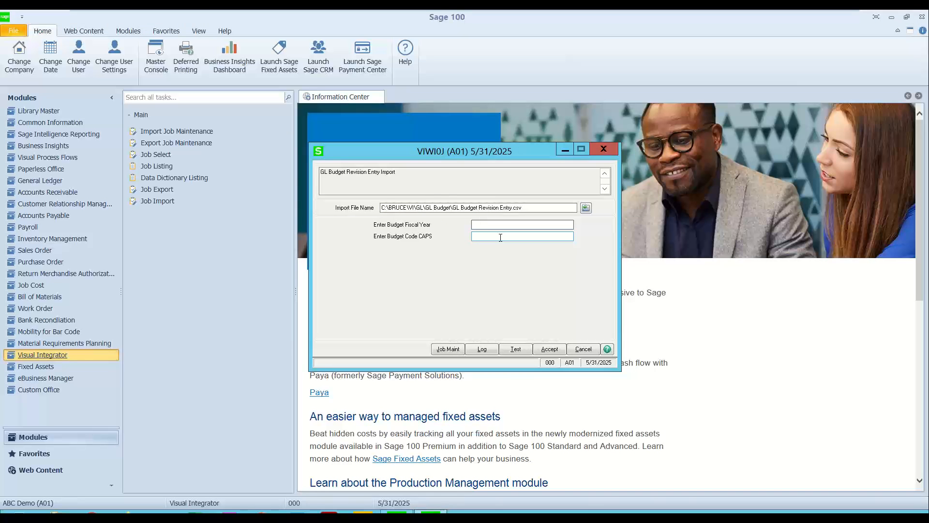
pyautogui.write('2025')
pyautogui.click(489, 237)
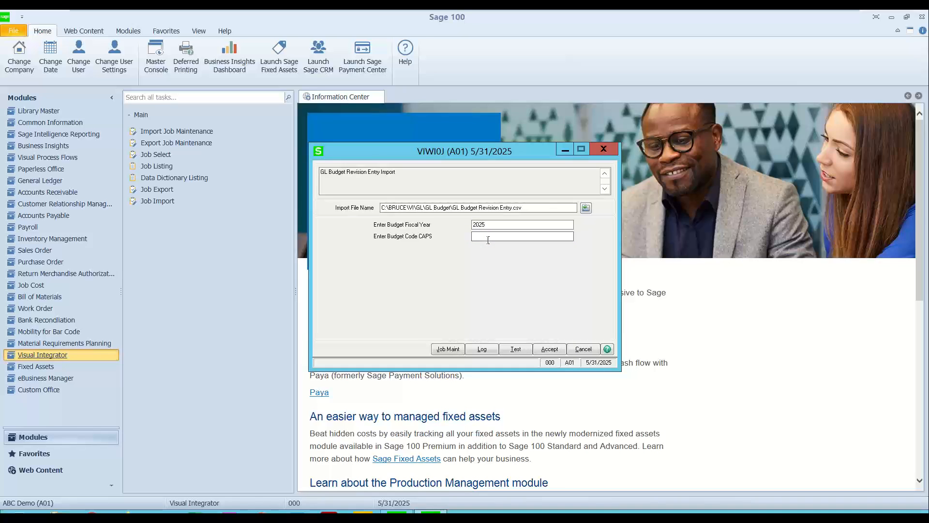
pyautogui.write('ORIGINAL')
pyautogui.click(515, 350)
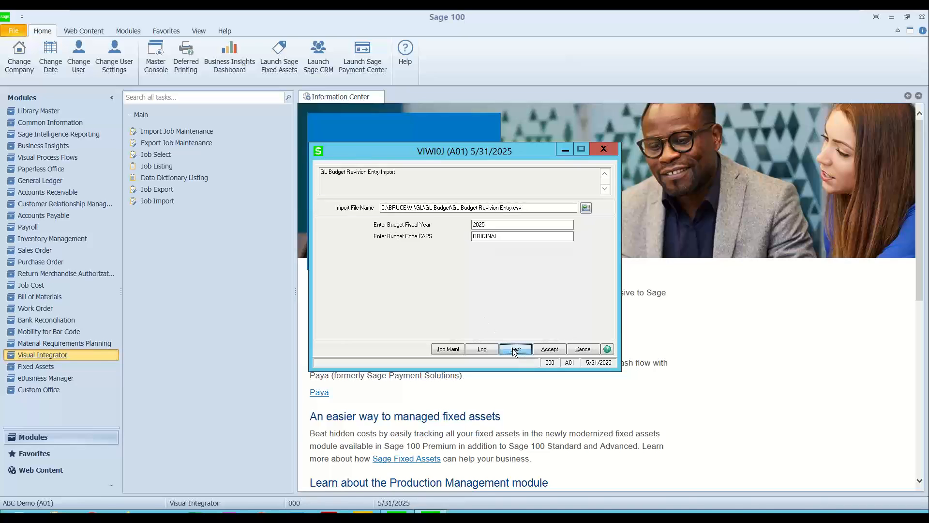
pyautogui.click(475, 262)
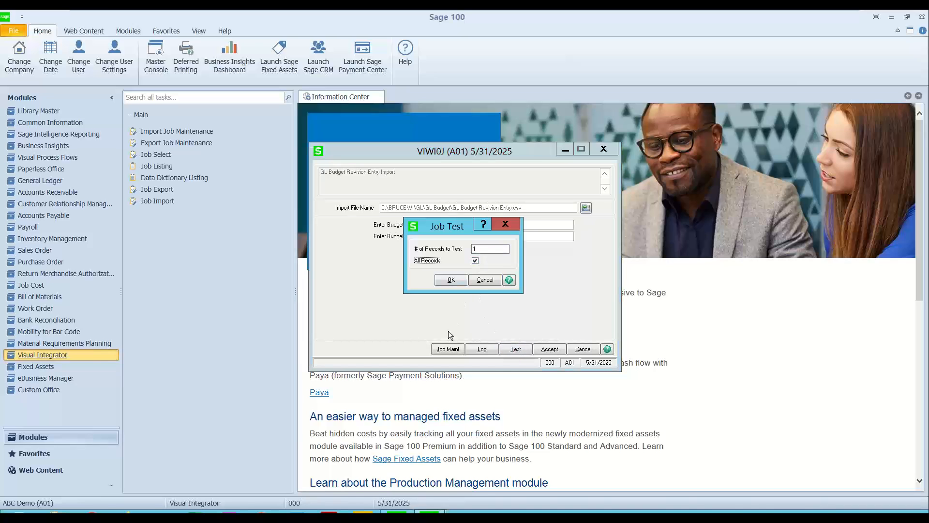
pyautogui.click(449, 281)
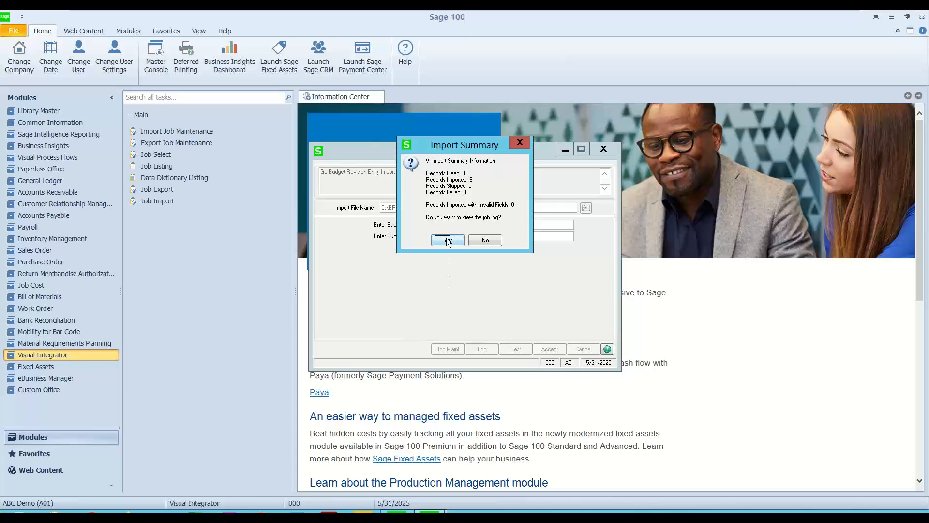
# Review the test's job log, including the field details of records 1 and 4, and close the log
pyautogui.click(448, 240)
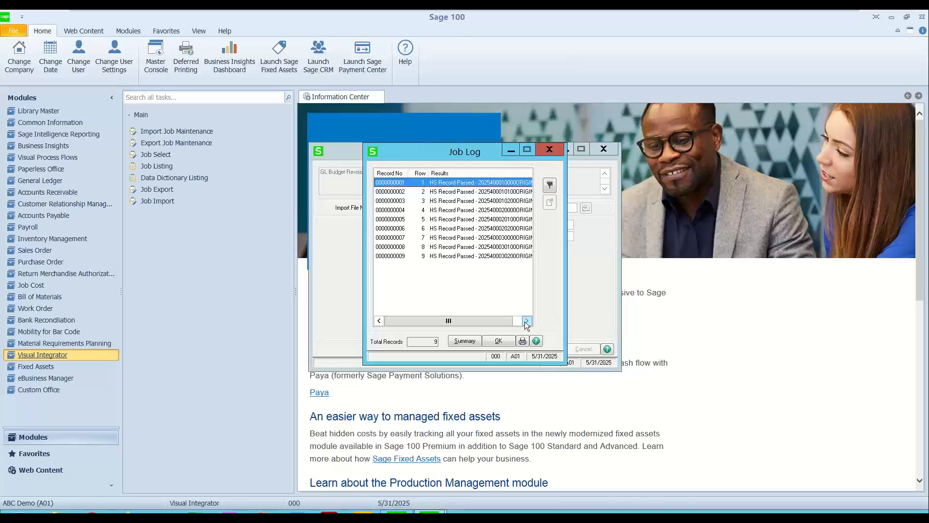
pyautogui.click(526, 321)
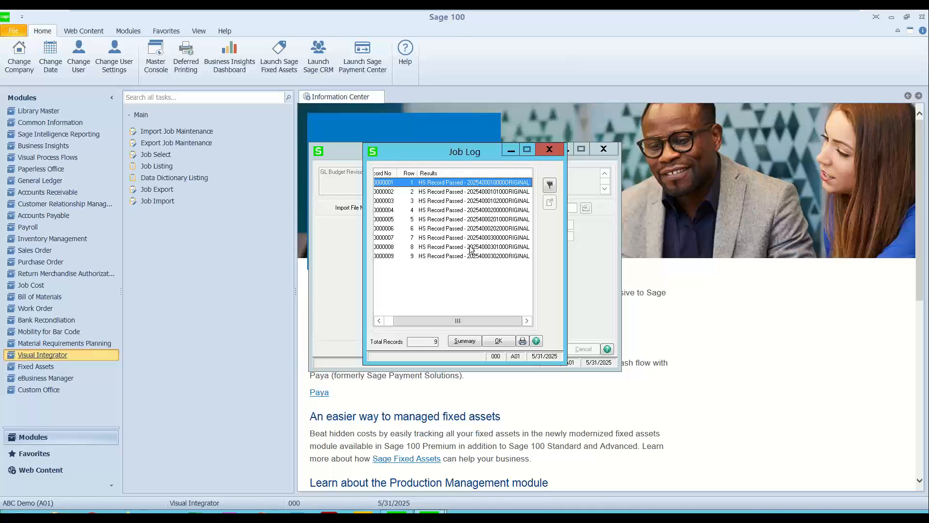
pyautogui.doubleClick(441, 184)
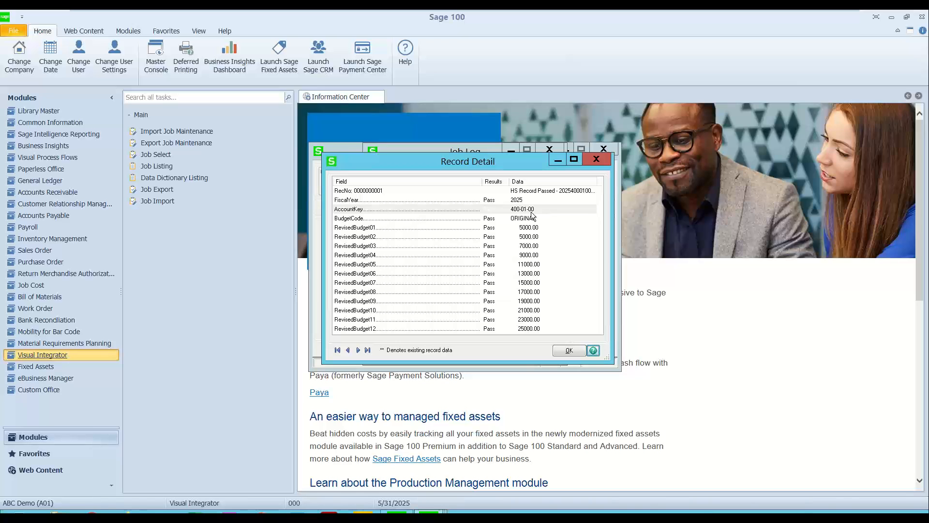
pyautogui.click(517, 200)
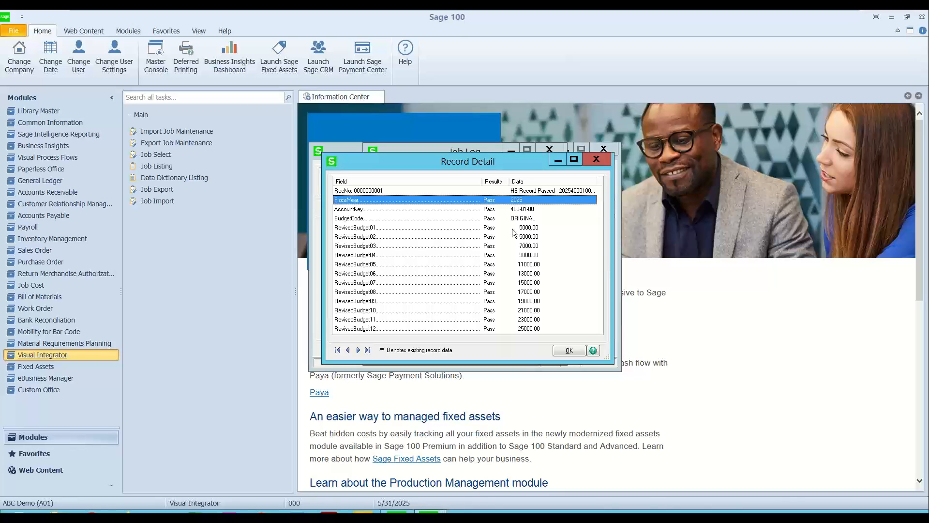
pyautogui.click(596, 160)
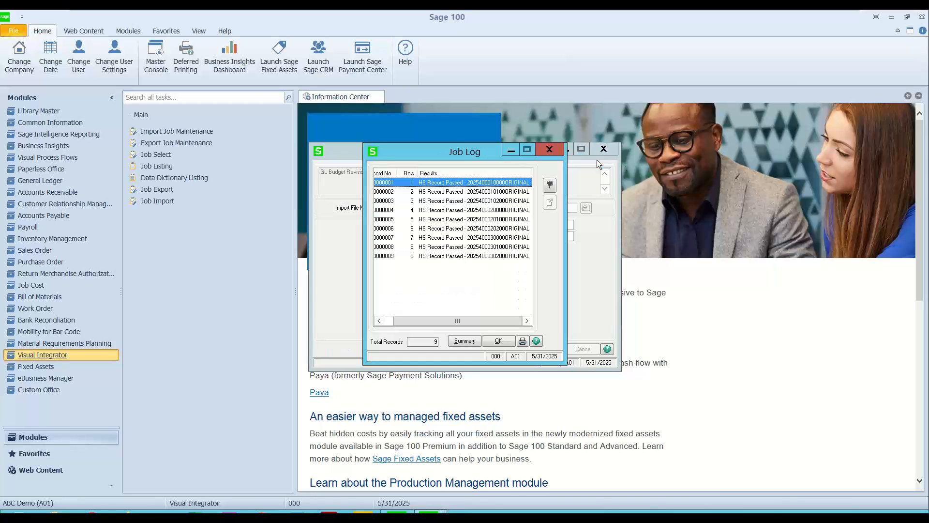
pyautogui.doubleClick(485, 210)
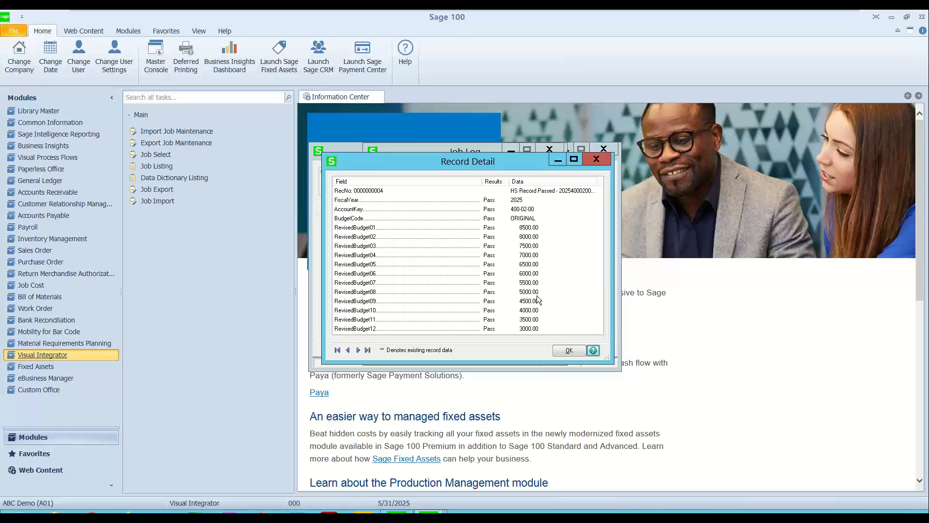
pyautogui.click(597, 159)
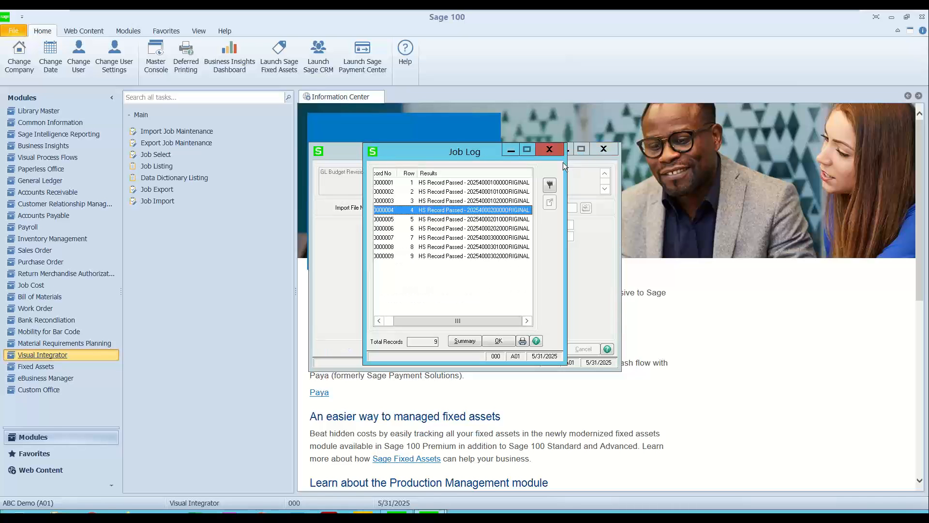
pyautogui.click(549, 150)
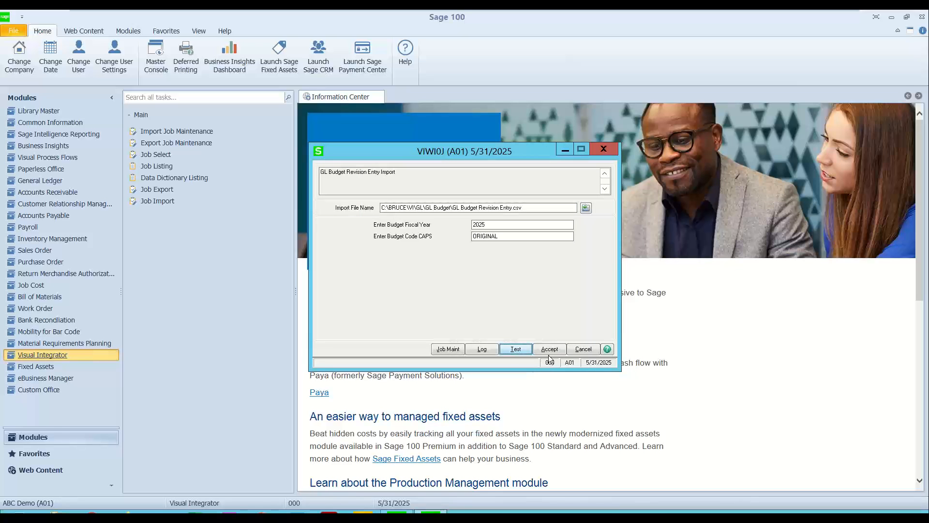
# Run the actual GL budget revision import and decline to view its job log
pyautogui.click(549, 349)
pyautogui.click(440, 197)
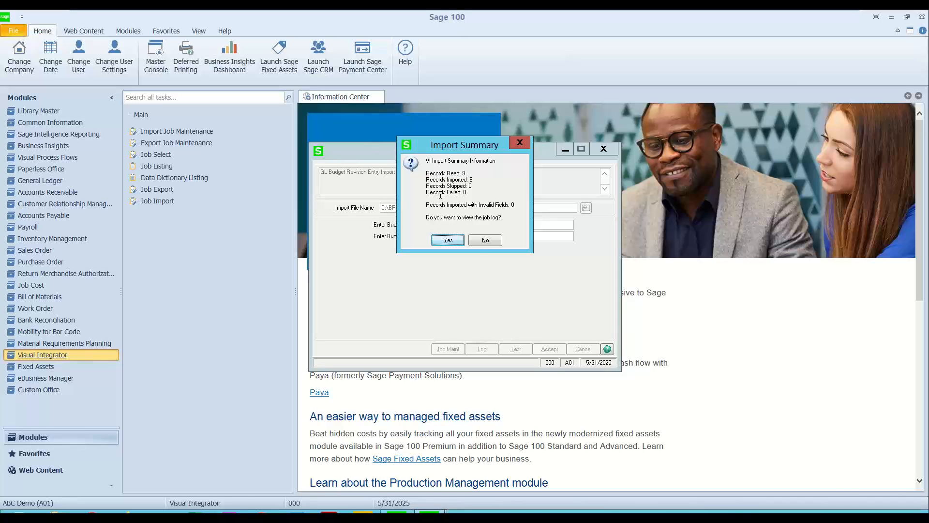
pyautogui.click(479, 240)
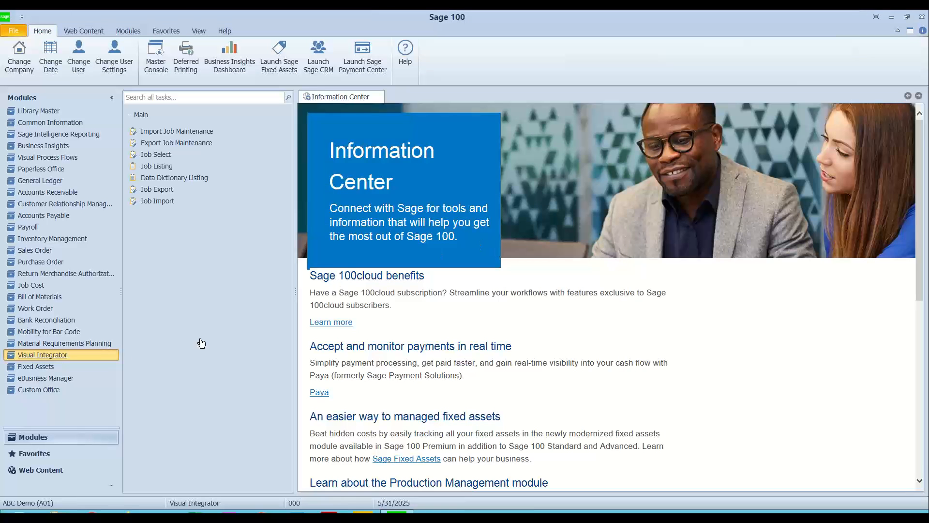
# Open General Ledger's Budget Revision Entry to review the imported lines, and maximize the window to view more period columns
pyautogui.click(41, 180)
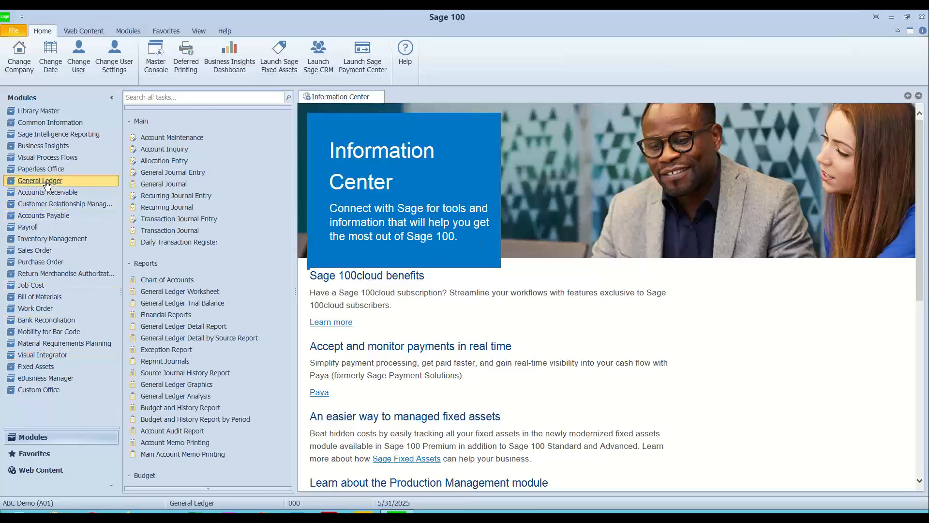
pyautogui.click(141, 121)
pyautogui.click(144, 140)
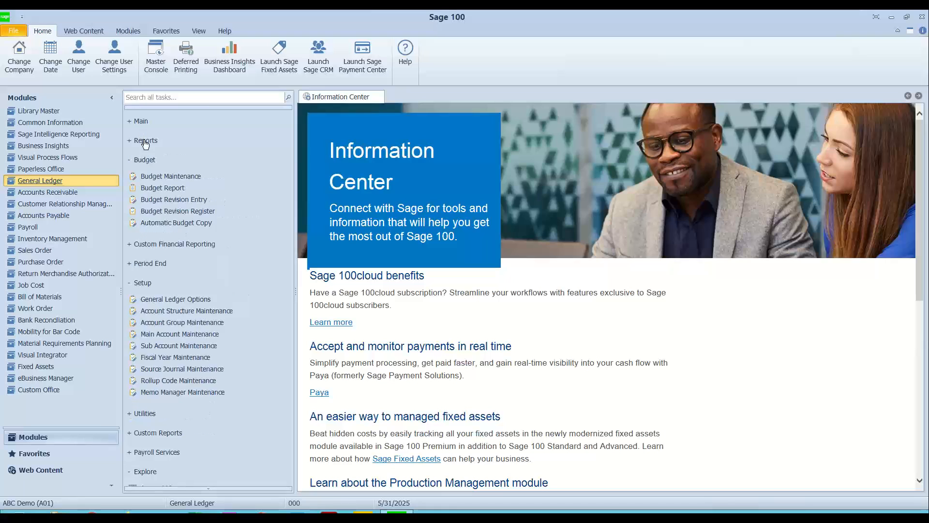
pyautogui.click(177, 199)
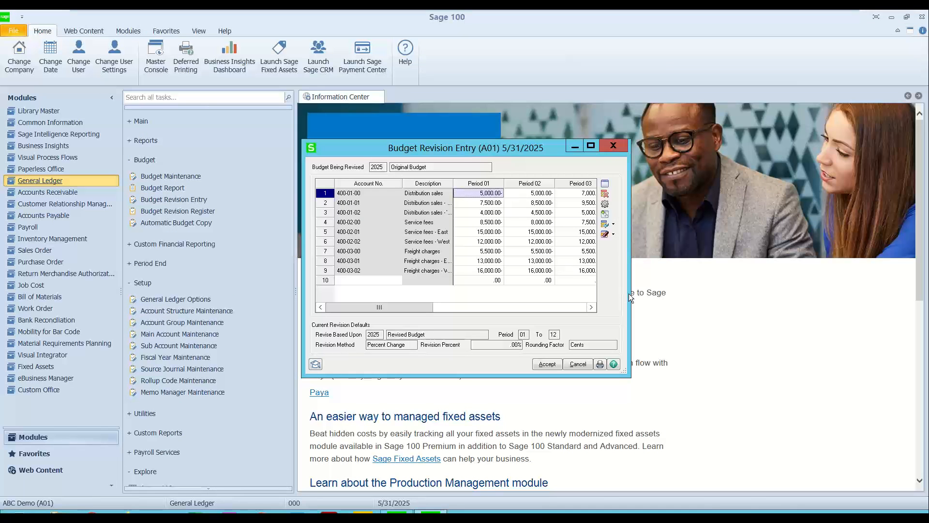
pyautogui.click(599, 144)
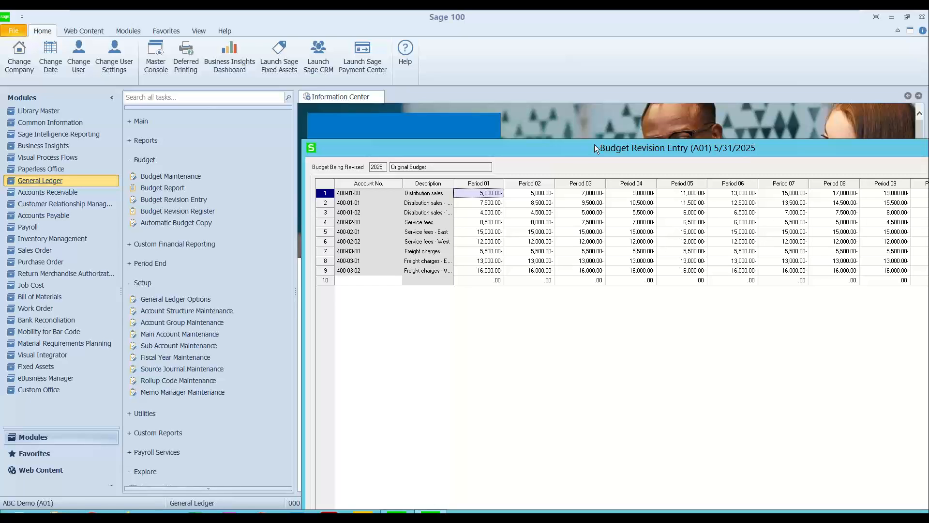
# Clear all 2025 Original Budget revision lines through the account selection options, and close Budget Revision Entry without accepting
pyautogui.doubleClick(567, 149)
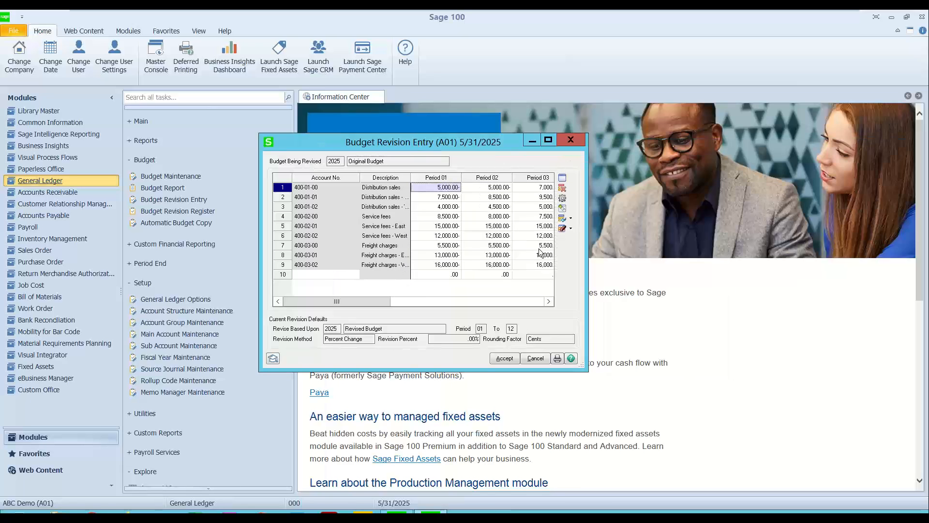
pyautogui.moveTo(584, 371); pyautogui.dragTo(844, 409)
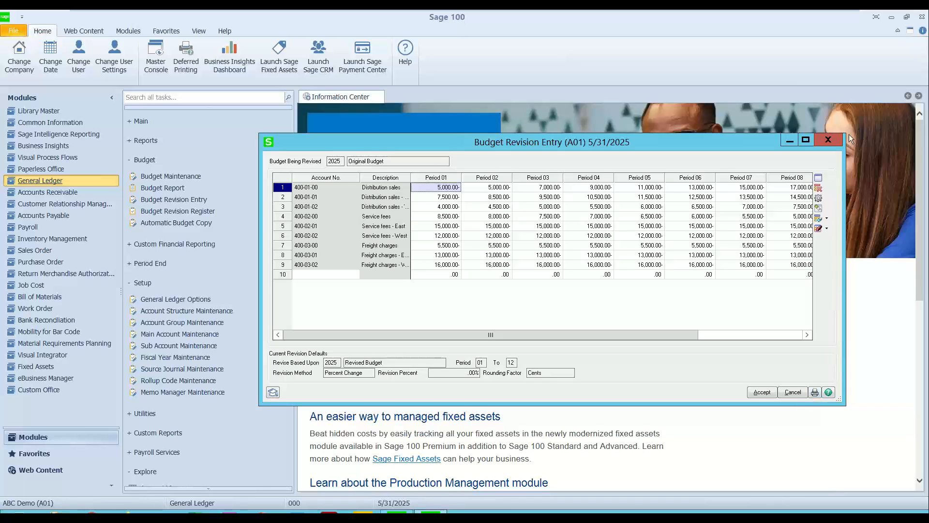
pyautogui.click(821, 182)
pyautogui.click(206, 386)
pyautogui.click(446, 200)
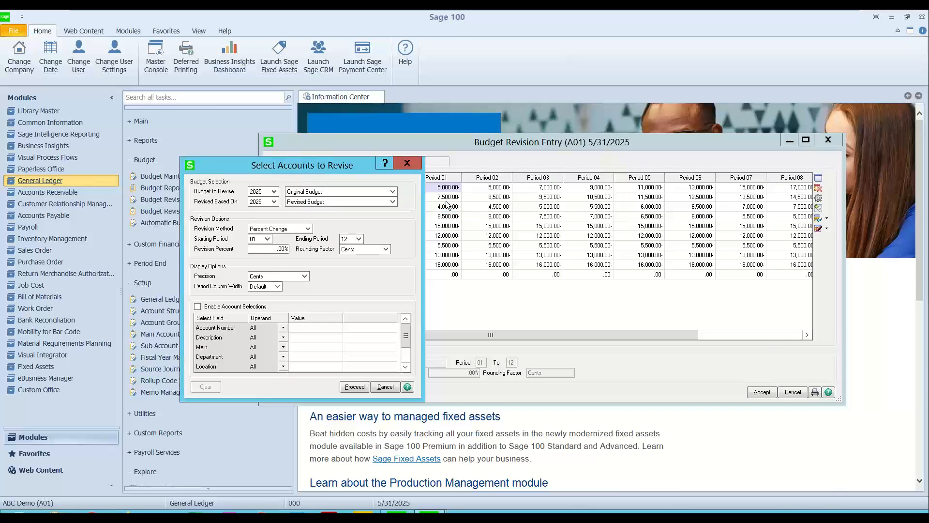
pyautogui.click(411, 166)
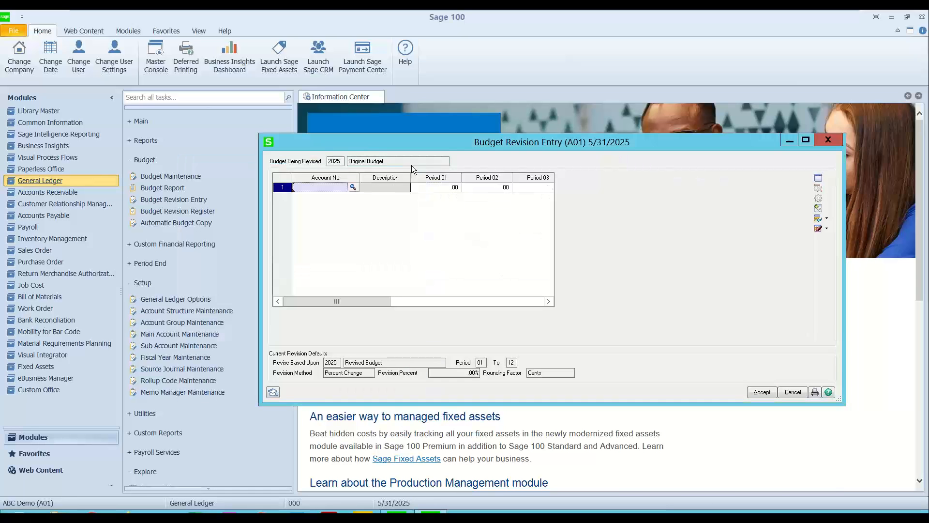
pyautogui.click(828, 140)
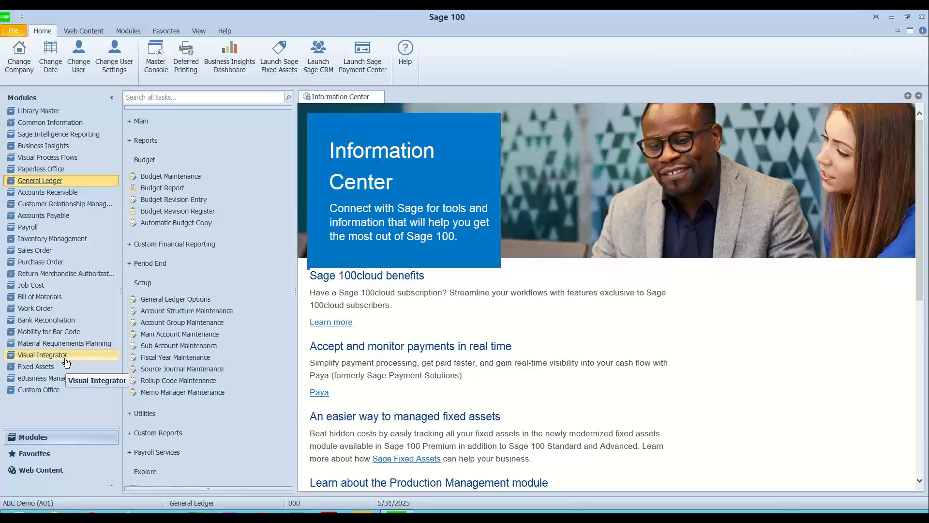
# Collapse the open General Ledger task groups and open the General Ledger Exchange utility
pyautogui.click(146, 287)
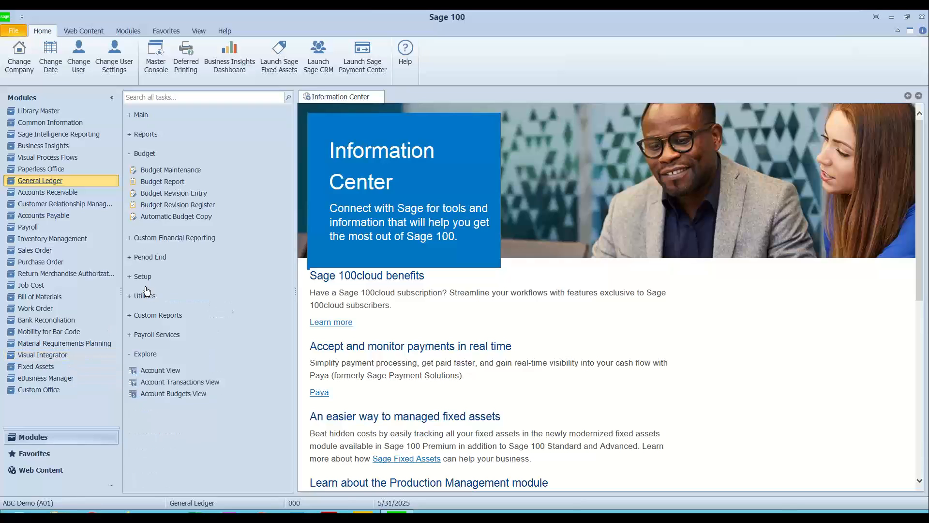
pyautogui.click(144, 354)
pyautogui.click(143, 153)
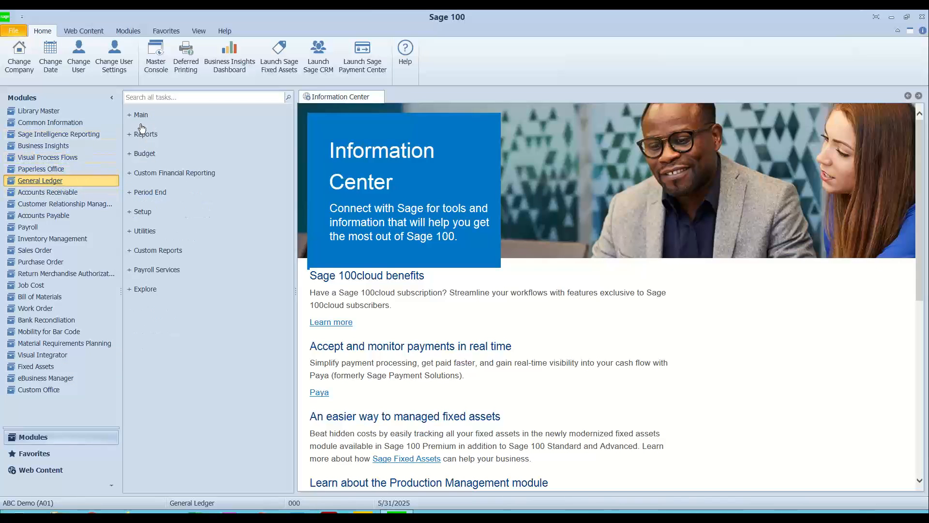
pyautogui.click(139, 230)
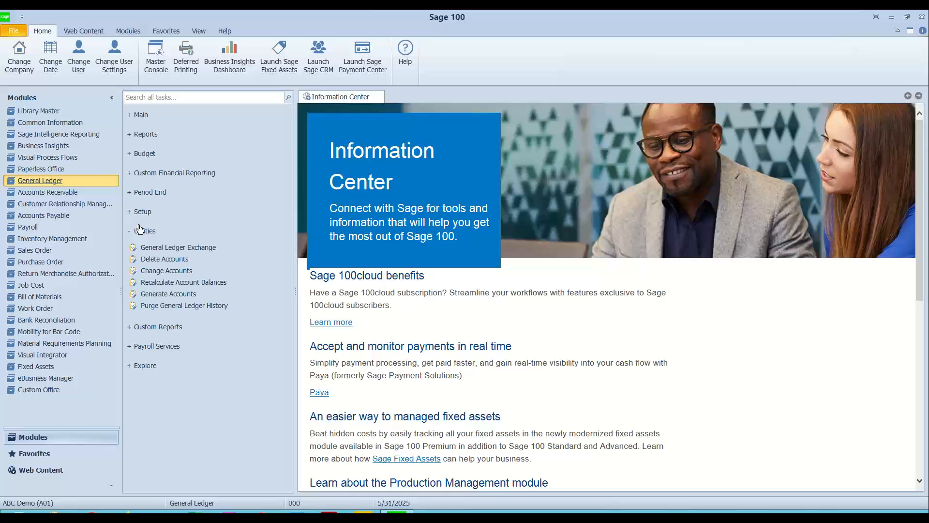
pyautogui.click(164, 249)
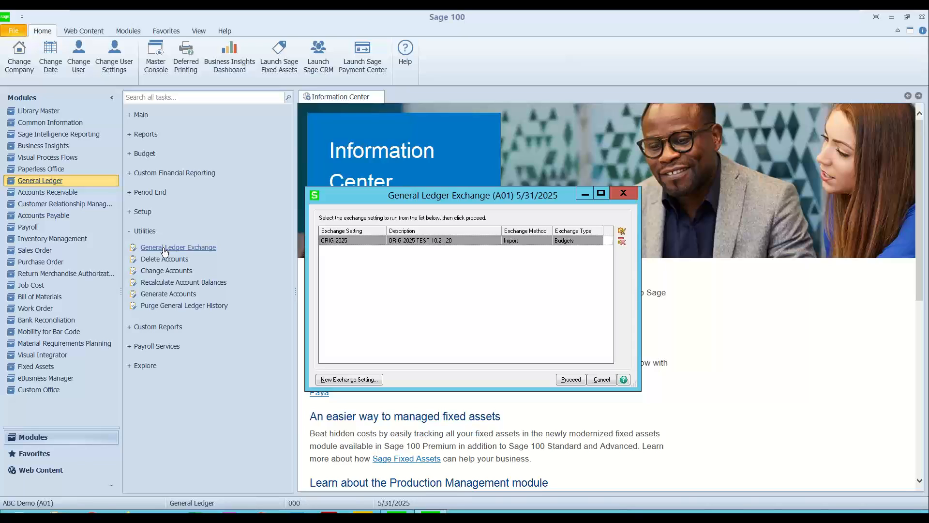
# Start a new exchange setting that imports data of the type Budgets and Activity
pyautogui.click(364, 380)
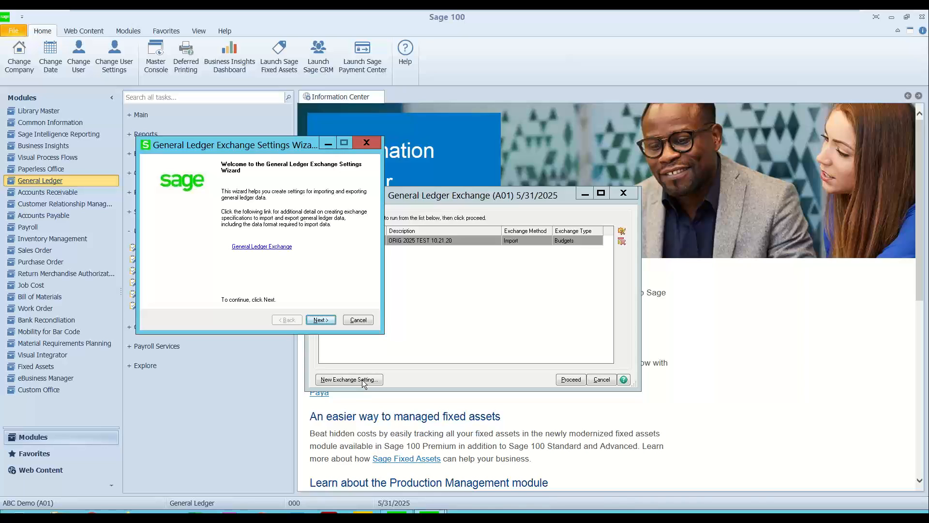
pyautogui.click(320, 320)
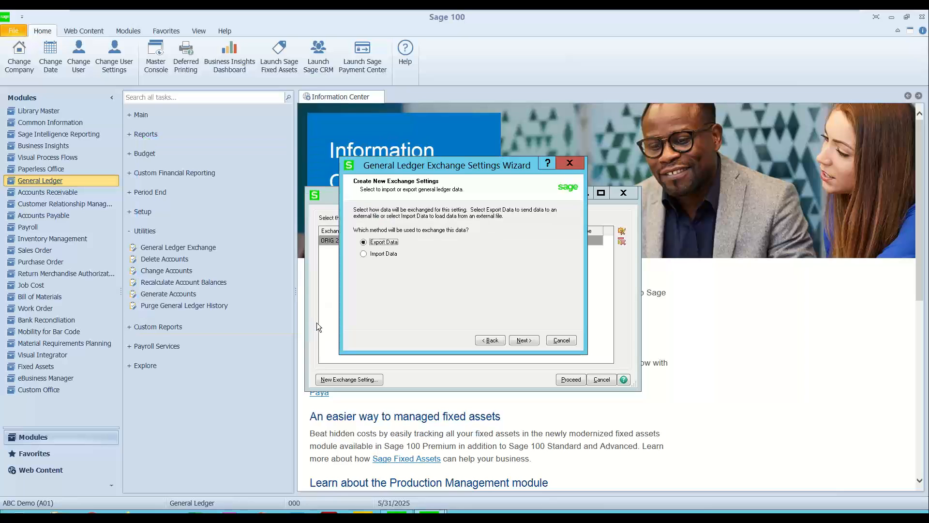
pyautogui.click(363, 253)
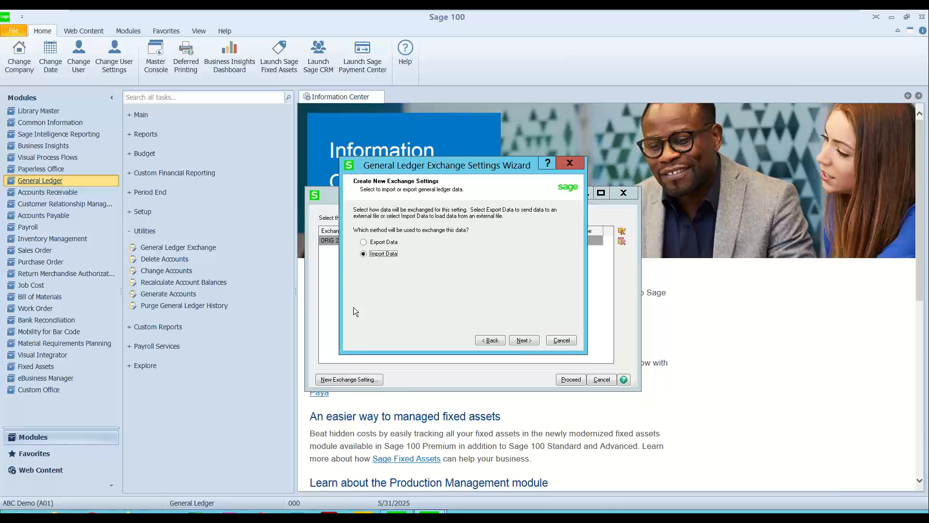
pyautogui.click(524, 340)
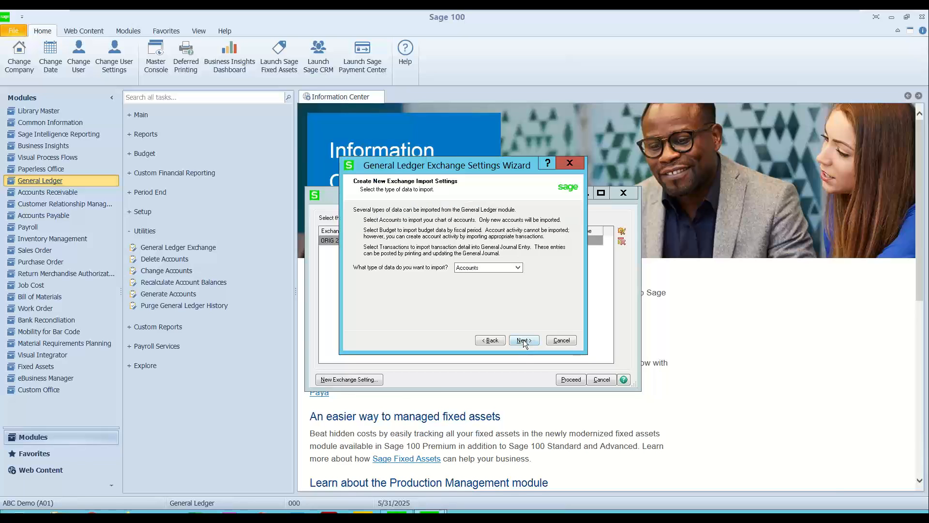
pyautogui.click(478, 269)
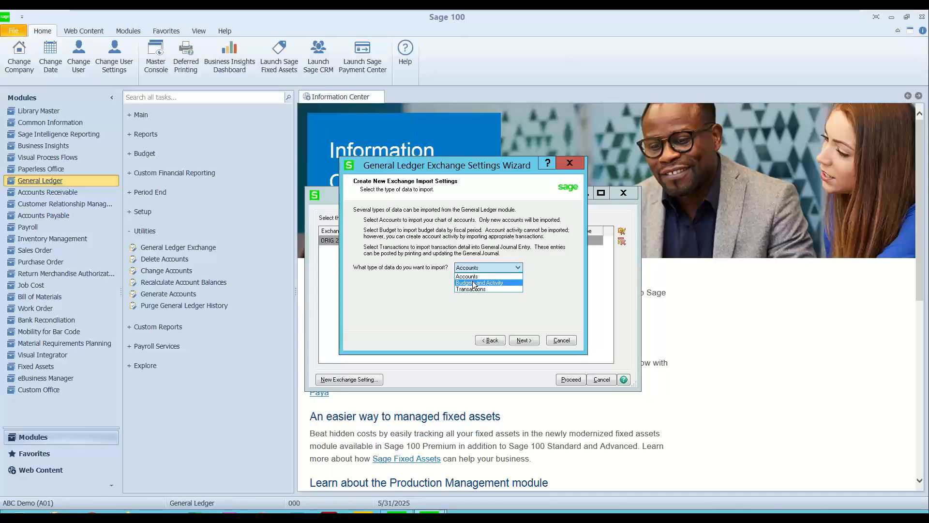
pyautogui.click(473, 284)
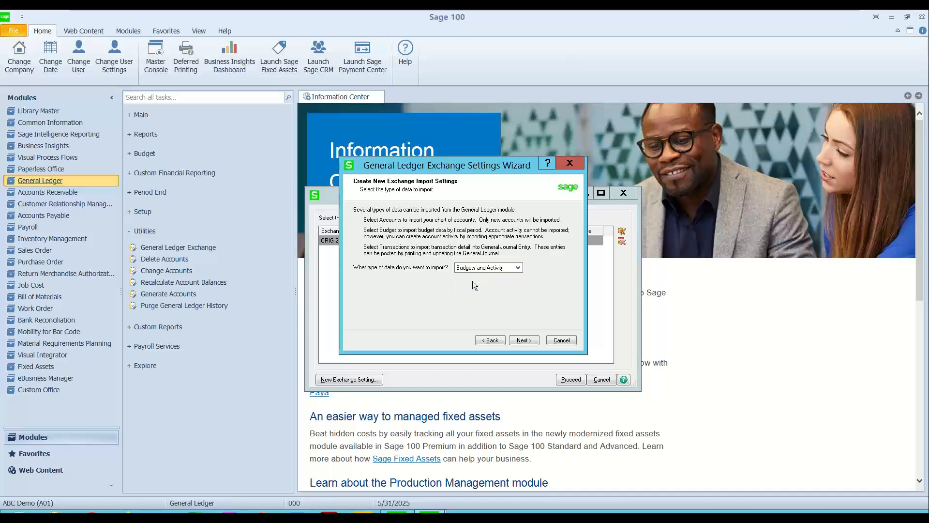
pyautogui.click(521, 343)
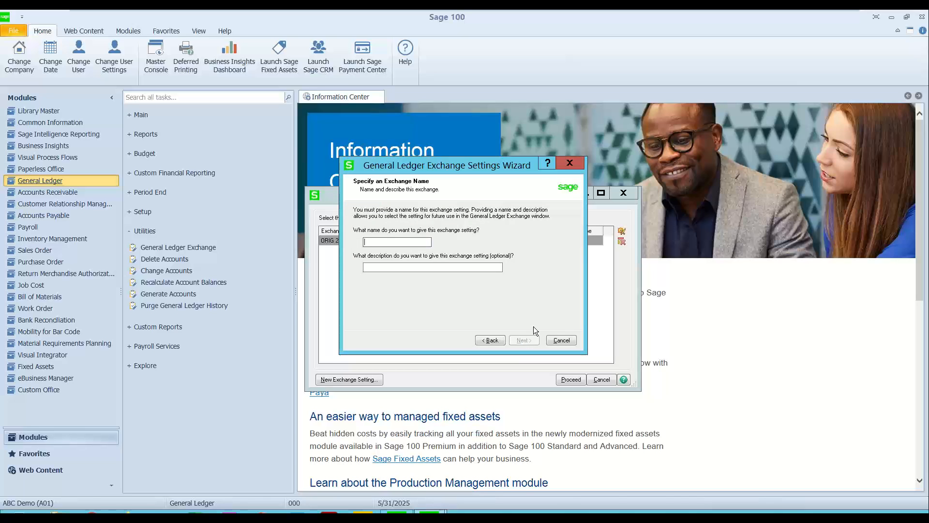
# Name the exchange setting 2025 ORIGINAL and reuse that name followed by BUDGET as its description
pyautogui.write('2025 ORIGINAL')
pyautogui.click(388, 267)
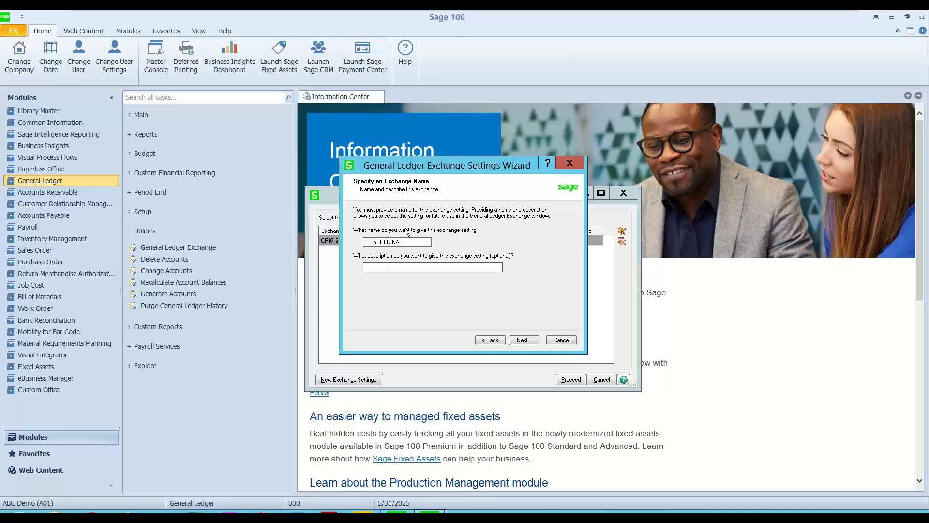
pyautogui.moveTo(409, 242); pyautogui.dragTo(366, 244)
pyautogui.rightClick(375, 244)
pyautogui.click(401, 276)
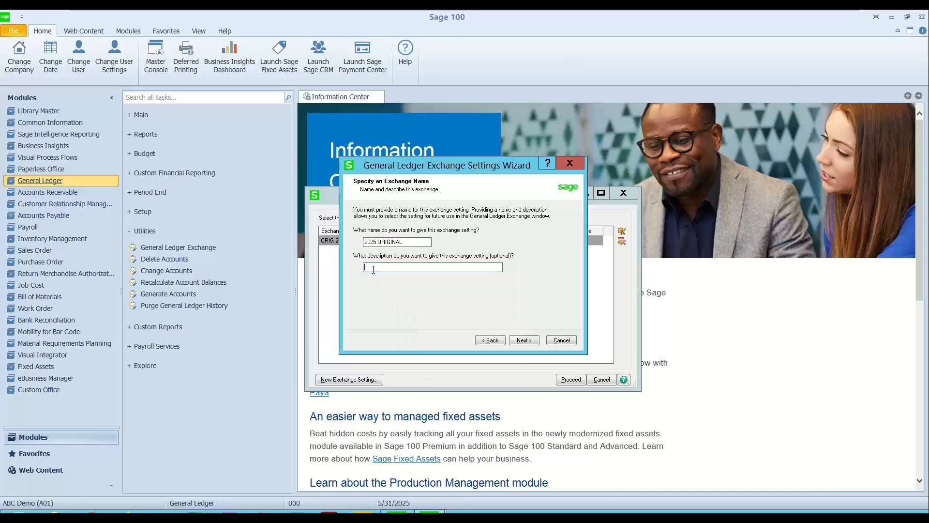
pyautogui.rightClick(373, 272)
pyautogui.click(400, 316)
pyautogui.write('BUDGET')
pyautogui.click(525, 341)
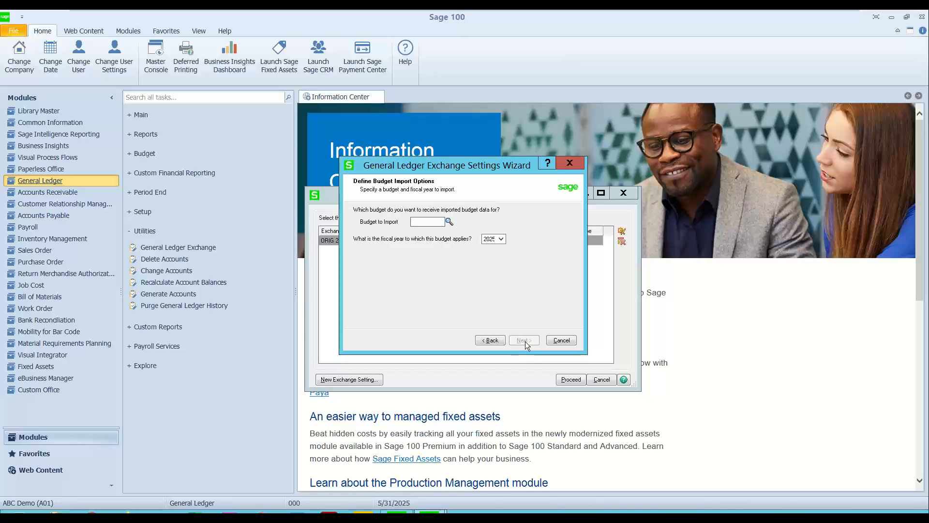
# Choose ORIGINAL as the budget to import for fiscal year 2025, and never exclude expired accounts
pyautogui.click(450, 221)
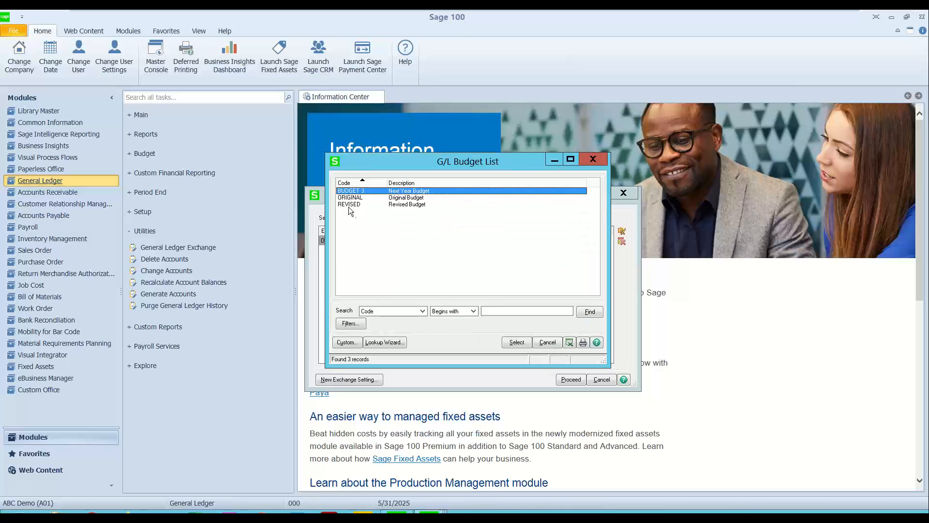
pyautogui.doubleClick(358, 198)
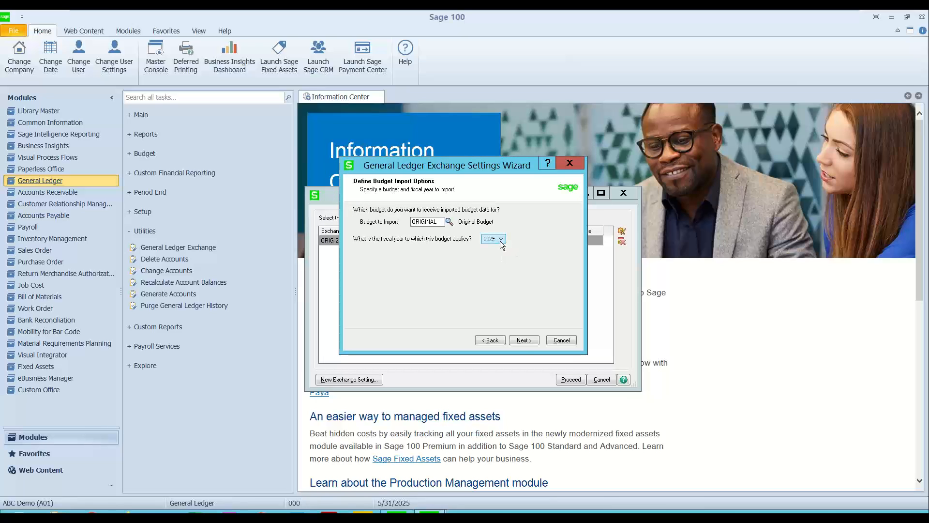
pyautogui.click(522, 340)
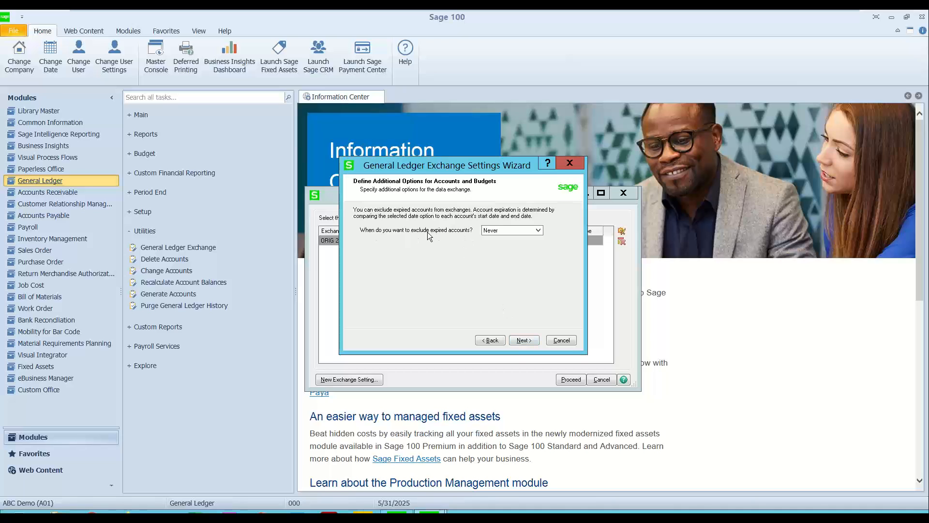
pyautogui.click(497, 231)
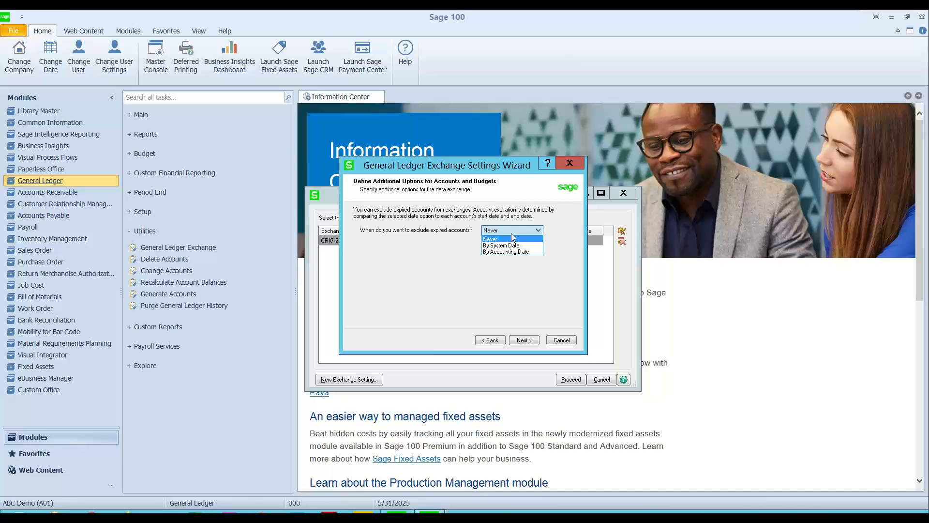
pyautogui.click(511, 235)
pyautogui.click(523, 340)
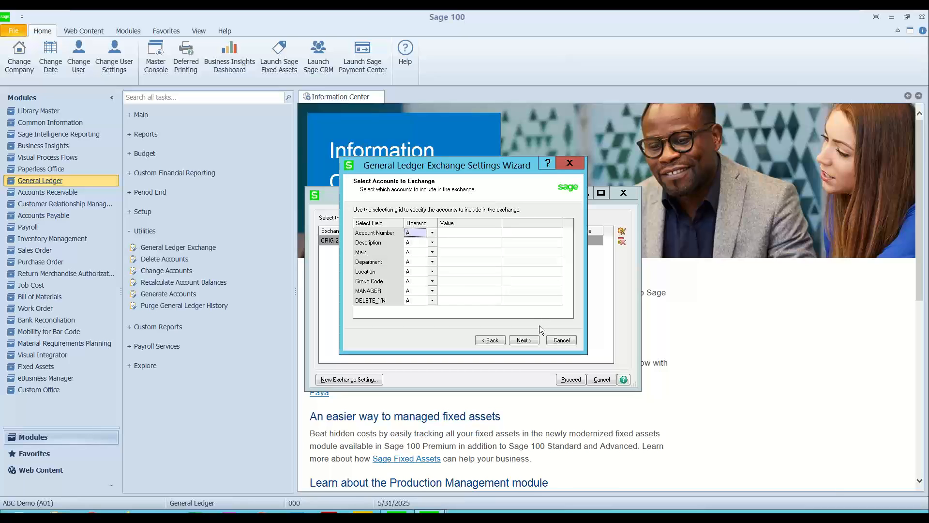
# Limit the exchange to the general ledger account range 500-00-00 to 525-00-03
pyautogui.click(486, 235)
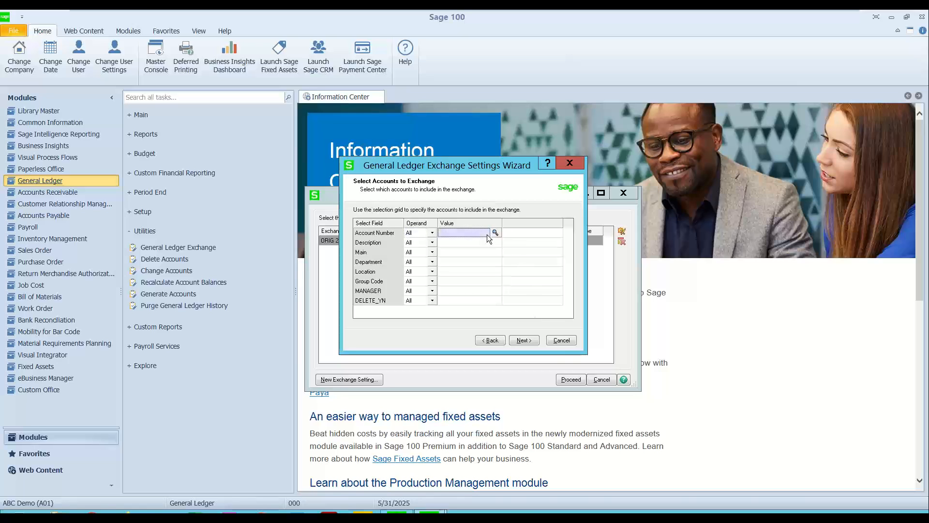
pyautogui.write('5')
pyautogui.press('F2')
pyautogui.press('Return')
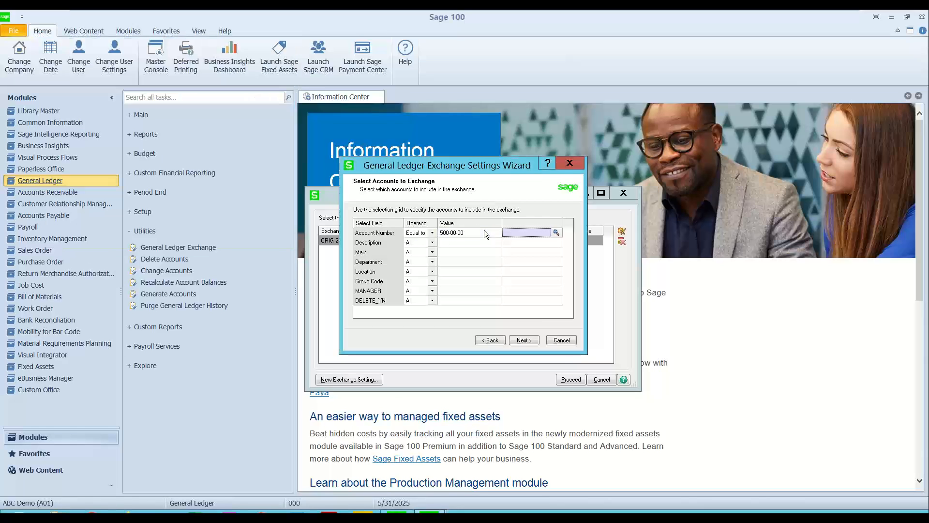
pyautogui.write('5')
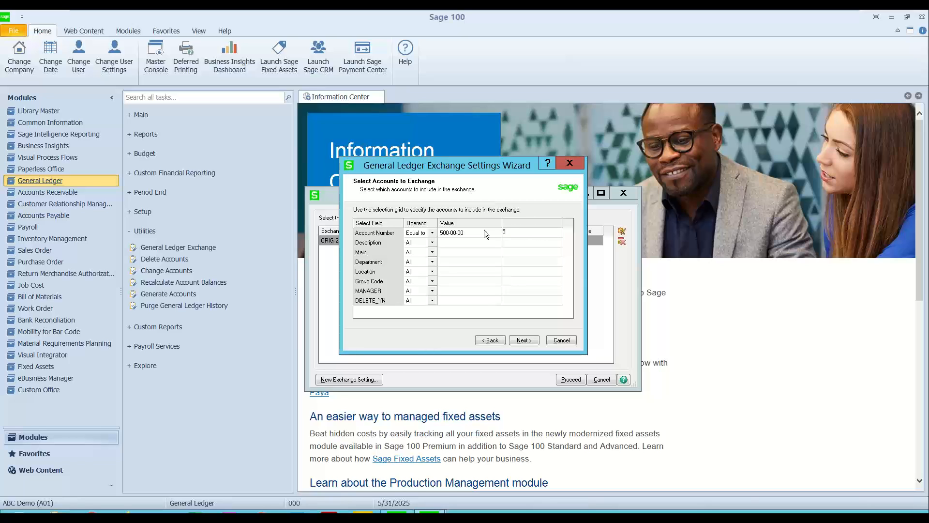
pyautogui.write('25')
pyautogui.press('F2')
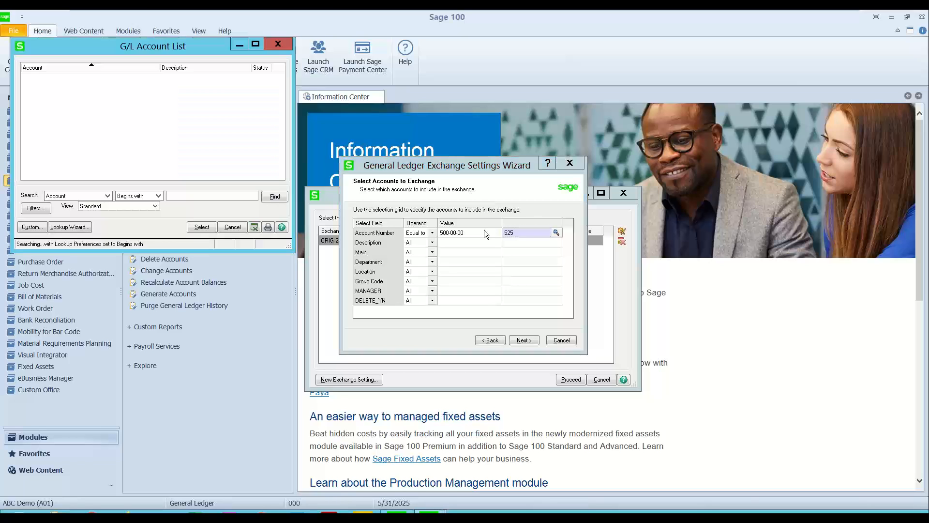
pyautogui.press('Return')
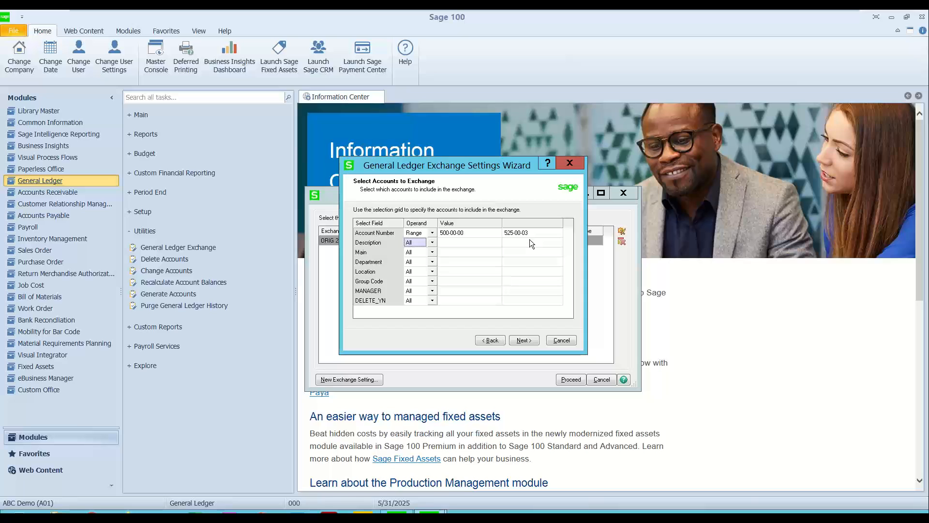
pyautogui.click(525, 340)
# Set the exchange file type to CSV and select GL Exchnage Budget Maintenane.csv from the GL Exchnage folder as the exchange file
pyautogui.click(440, 228)
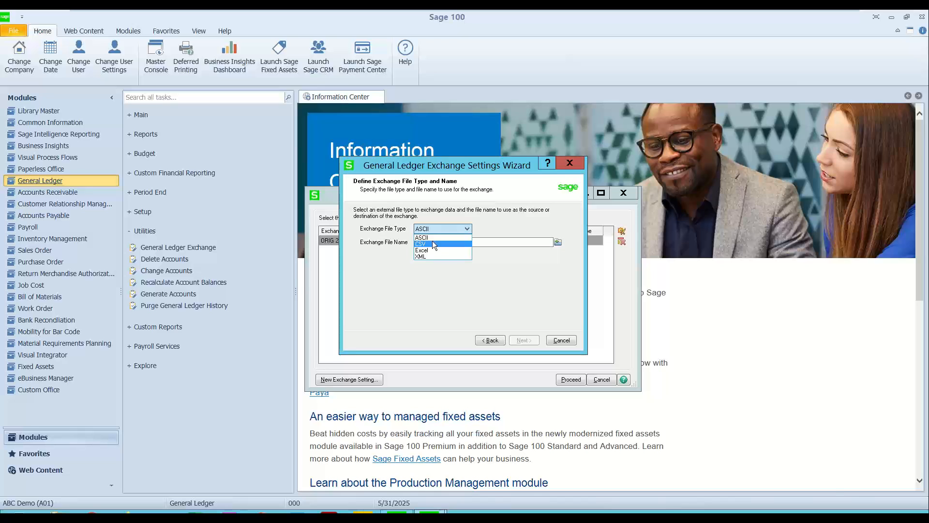
pyautogui.click(433, 244)
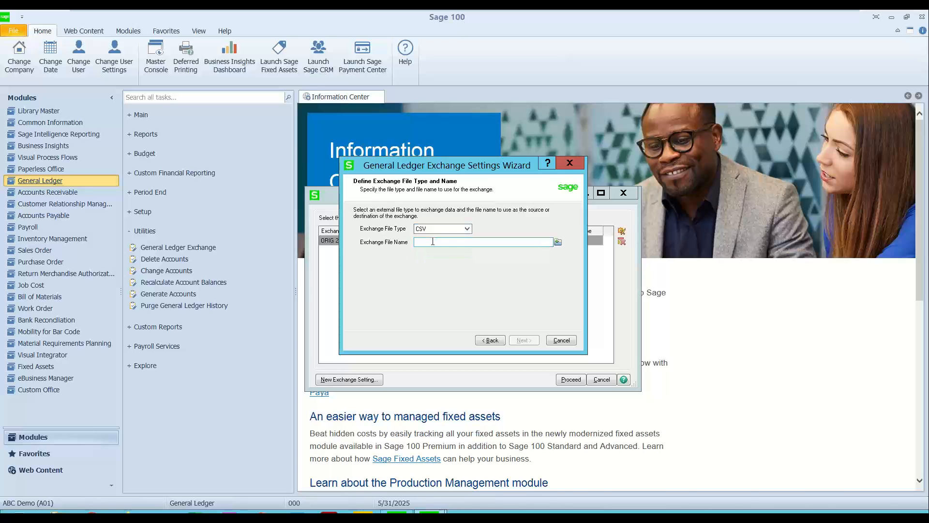
pyautogui.click(559, 241)
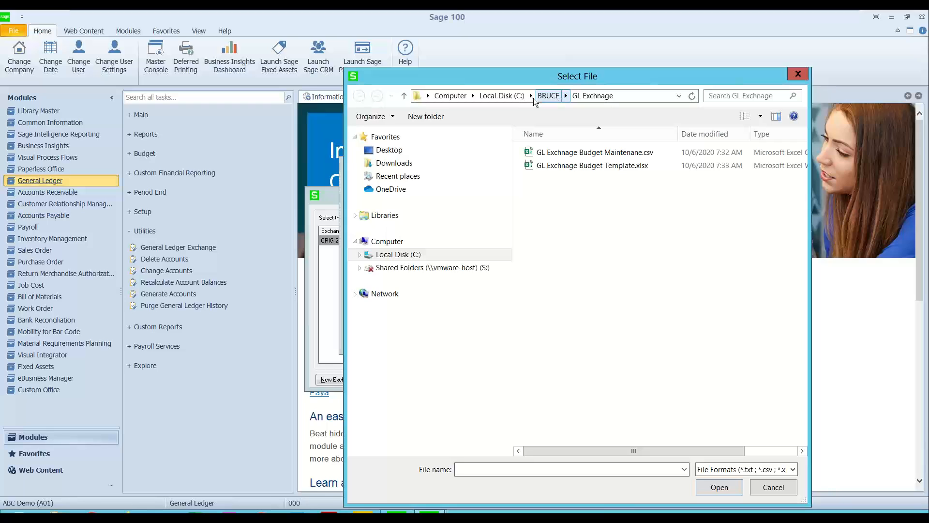
pyautogui.click(502, 96)
pyautogui.doubleClick(546, 154)
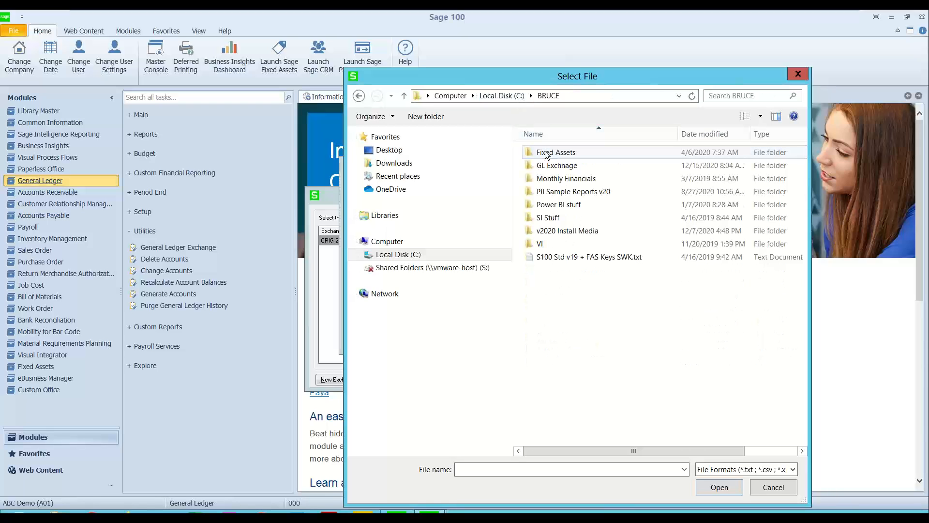
pyautogui.doubleClick(554, 166)
pyautogui.click(563, 152)
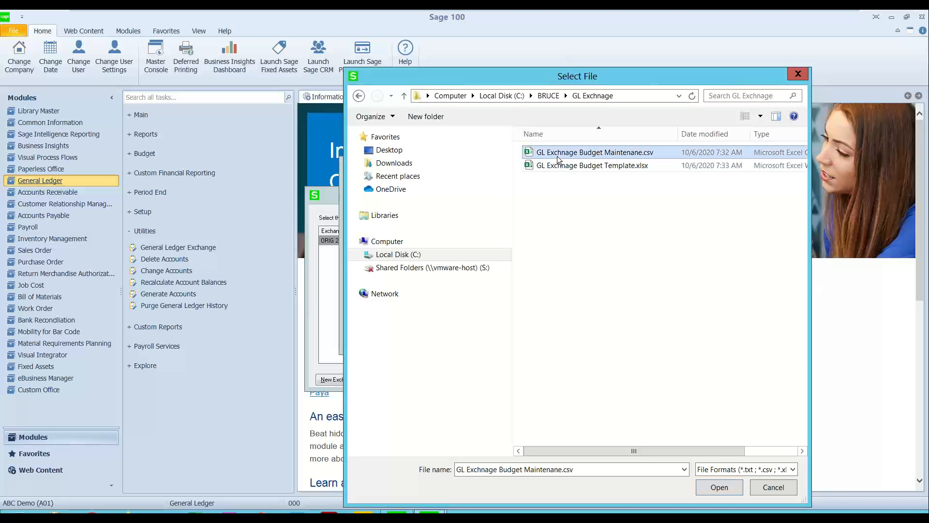
pyautogui.click(720, 486)
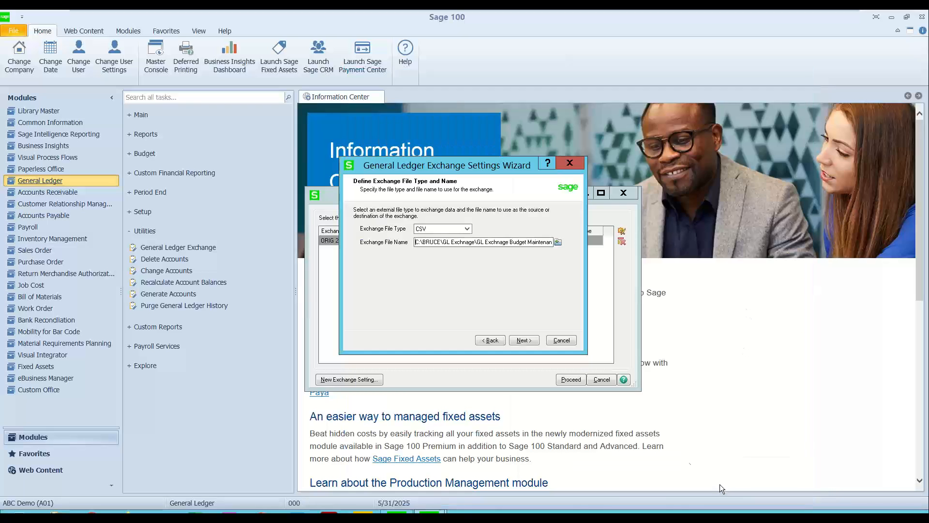
# Choose the Alternate File Format for the exchange file and save the new exchange setting without executing it
pyautogui.click(522, 341)
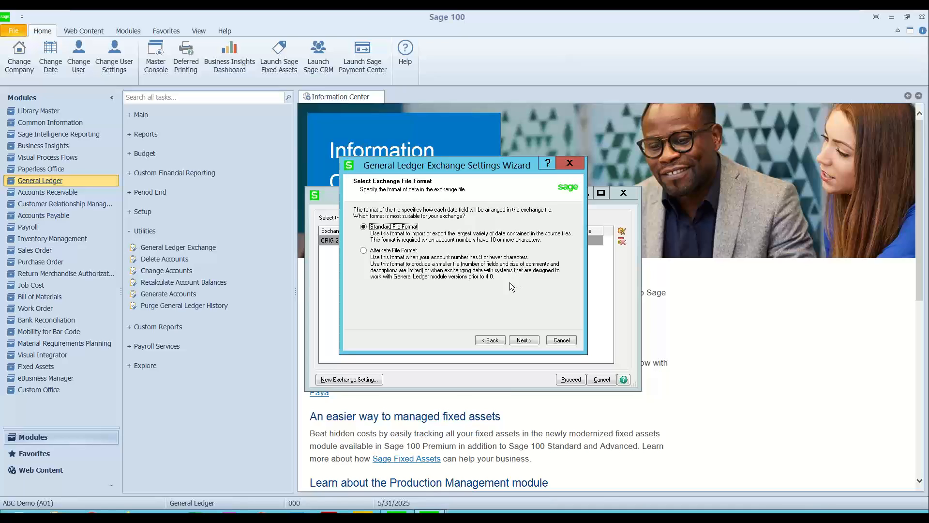
pyautogui.click(363, 251)
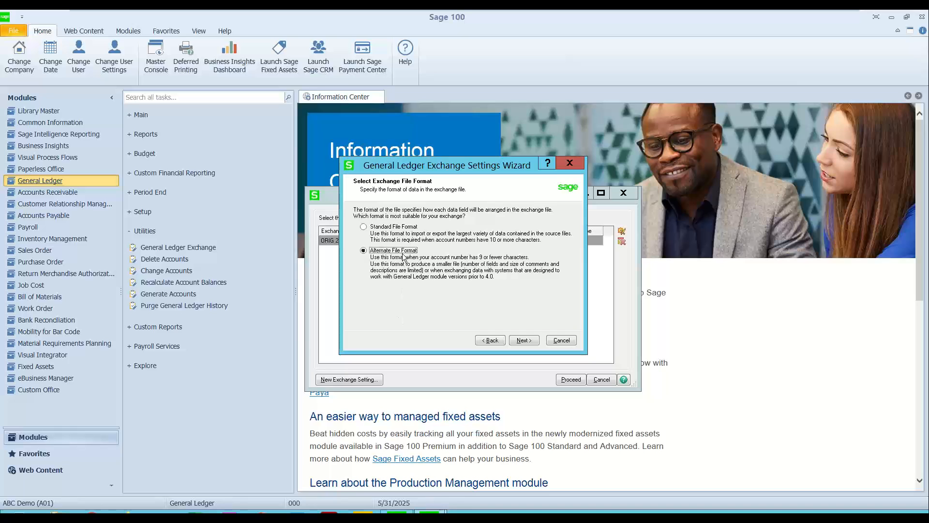
pyautogui.click(524, 340)
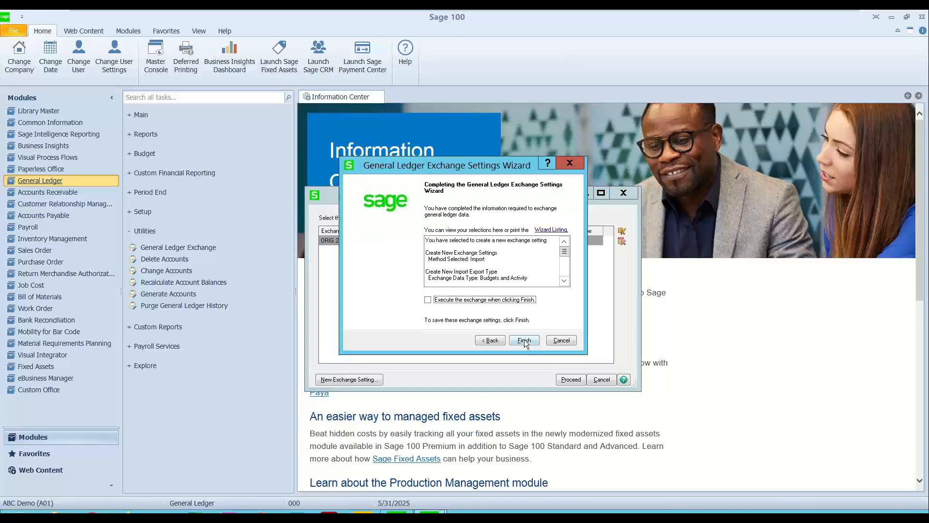
pyautogui.click(524, 340)
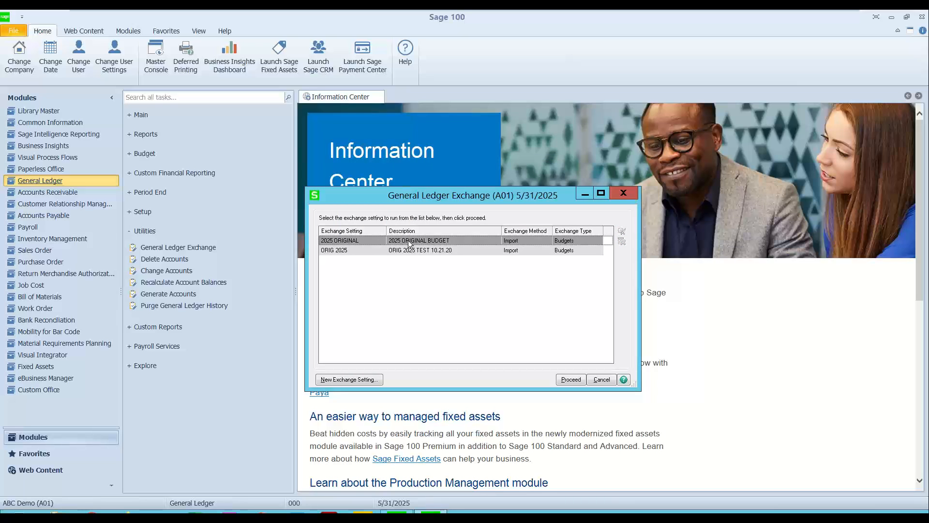
# Review the account keys and period amounts in GL Exchnage Budget Template.xlsx from the BRUCE\GL Exchnage folder, and close the workbook
pyautogui.click(58, 511)
pyautogui.click(91, 230)
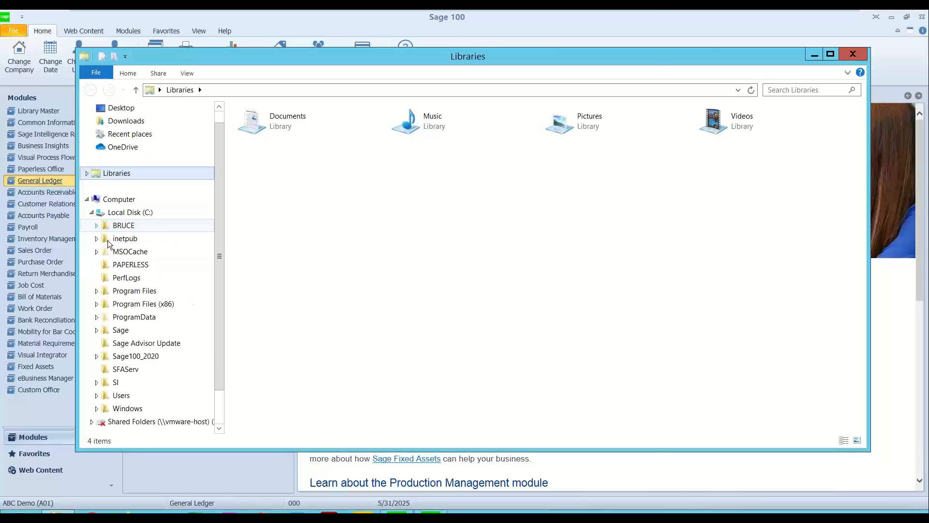
pyautogui.click(96, 226)
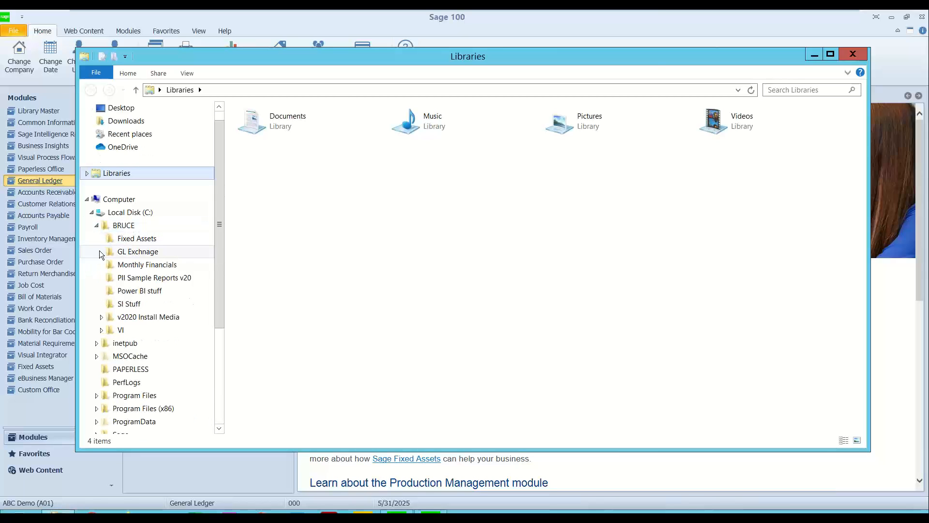
pyautogui.click(118, 252)
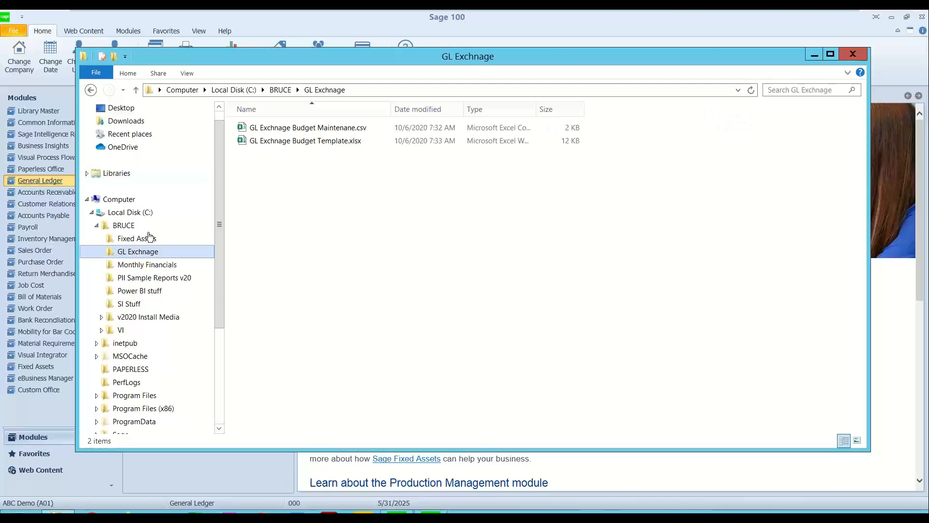
pyautogui.doubleClick(293, 141)
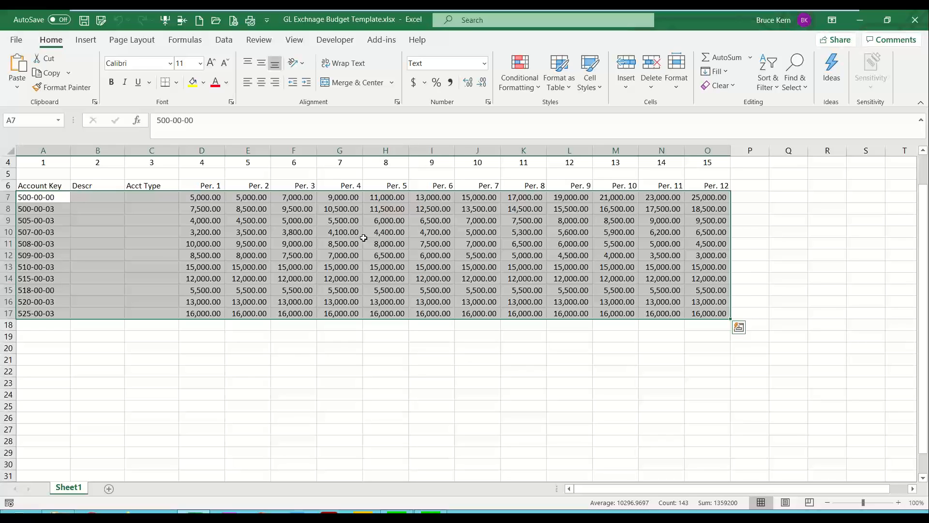
pyautogui.click(913, 22)
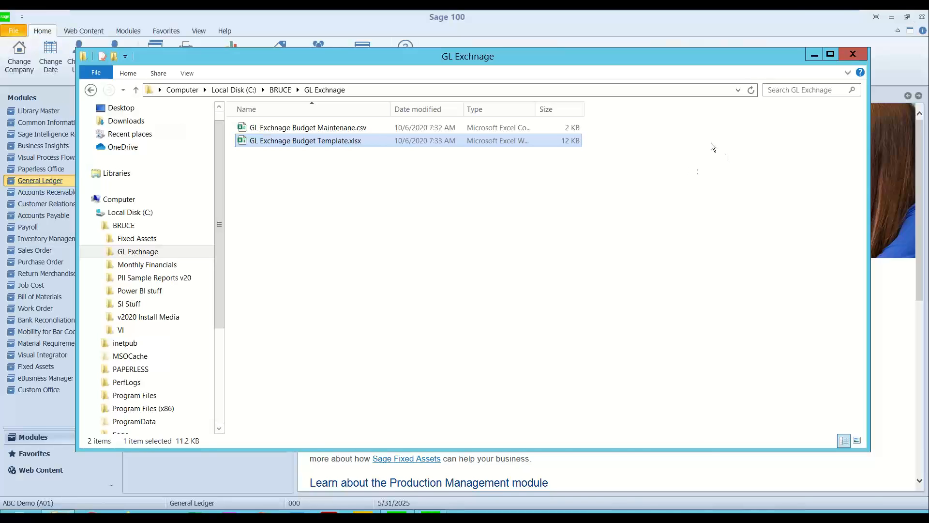
pyautogui.click(814, 55)
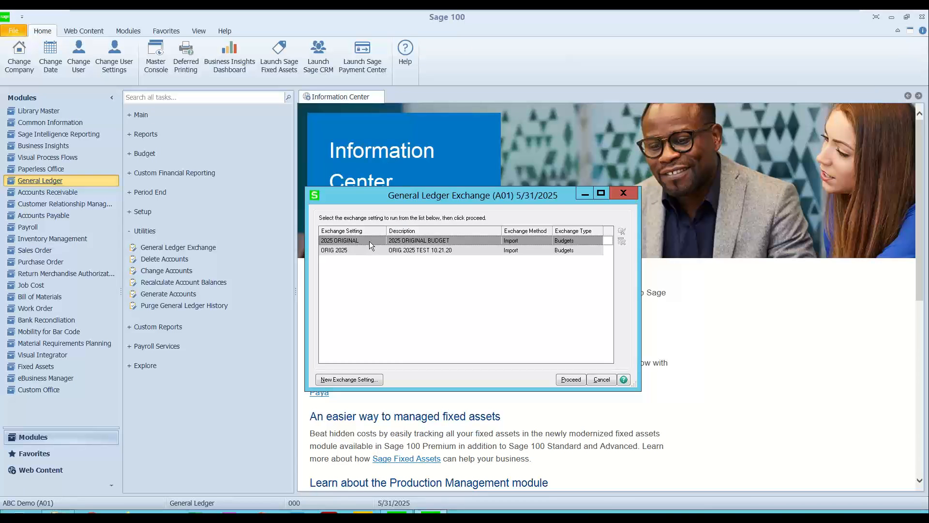
# Test the 2025 ORIGINAL exchange setting with a preview of its all-records import log, and run the import without printing the final log
pyautogui.click(569, 379)
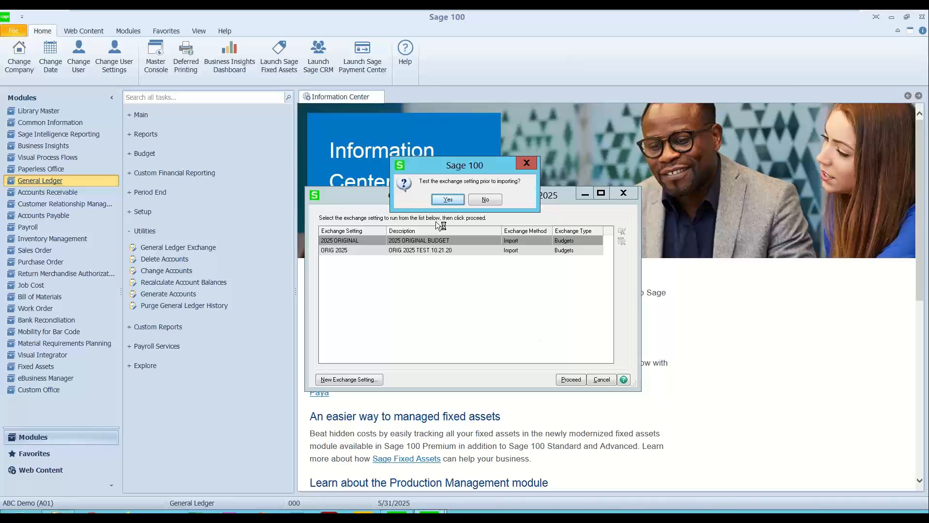
pyautogui.click(448, 199)
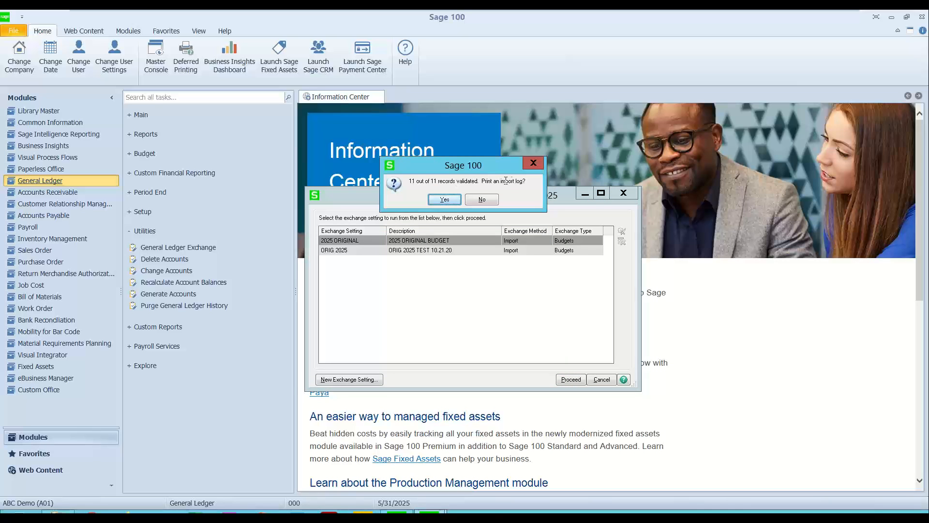
pyautogui.click(452, 202)
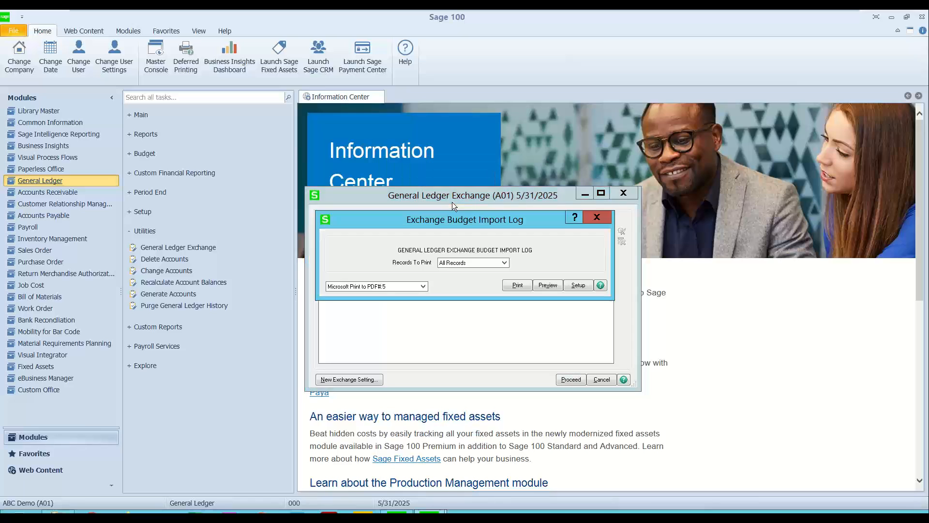
pyautogui.click(543, 286)
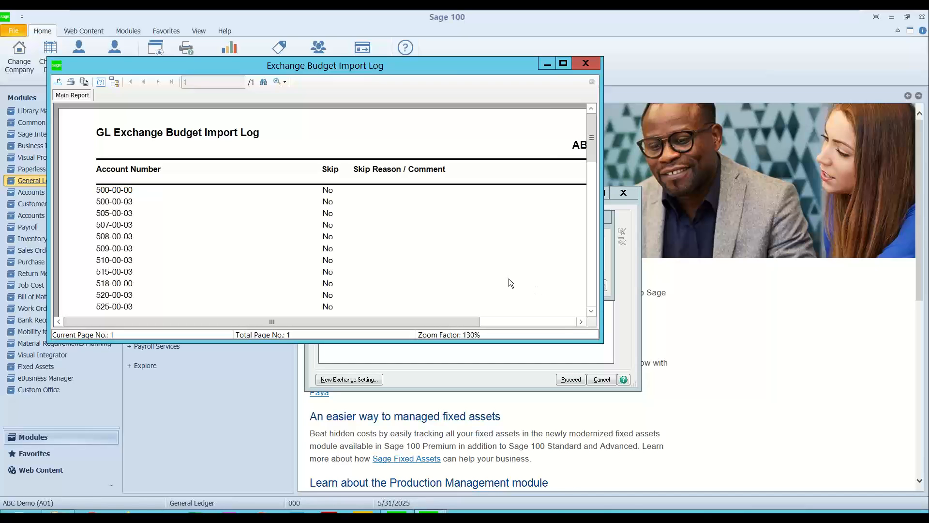
pyautogui.moveTo(603, 342); pyautogui.dragTo(587, 422)
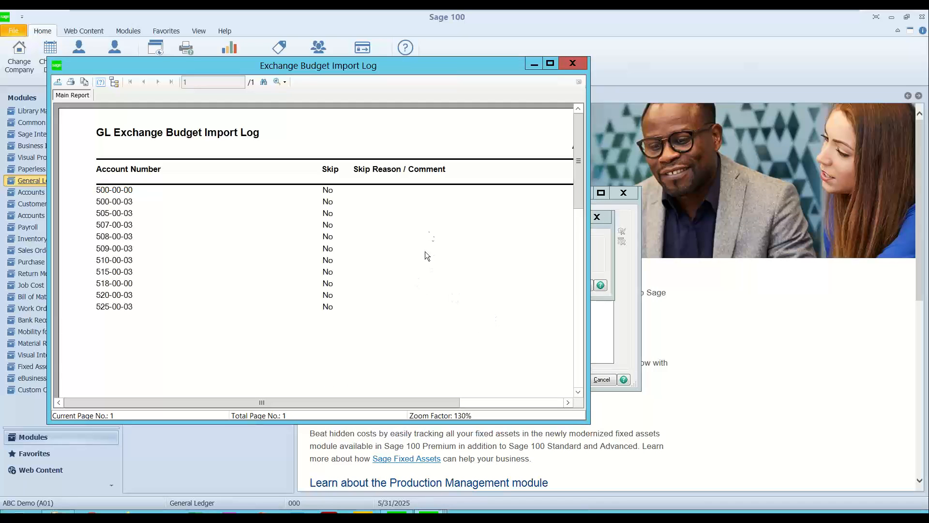
pyautogui.click(573, 63)
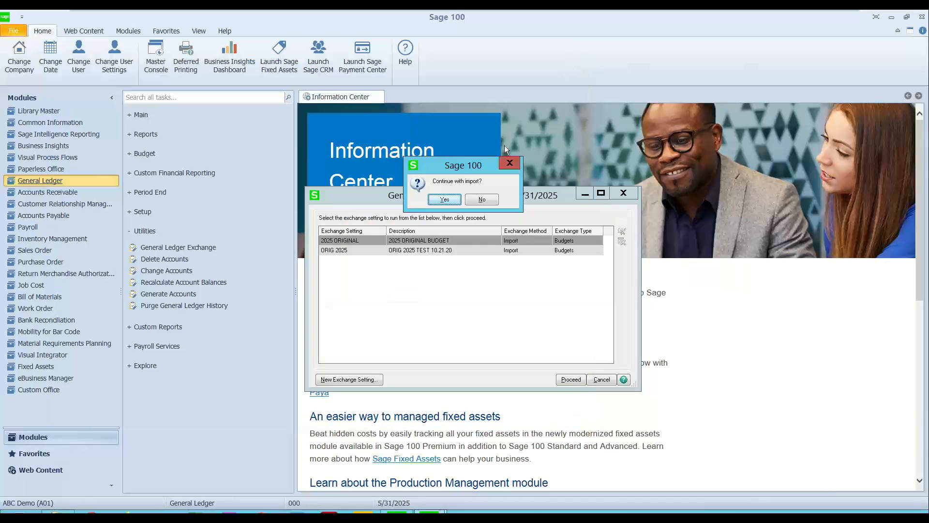
pyautogui.click(443, 201)
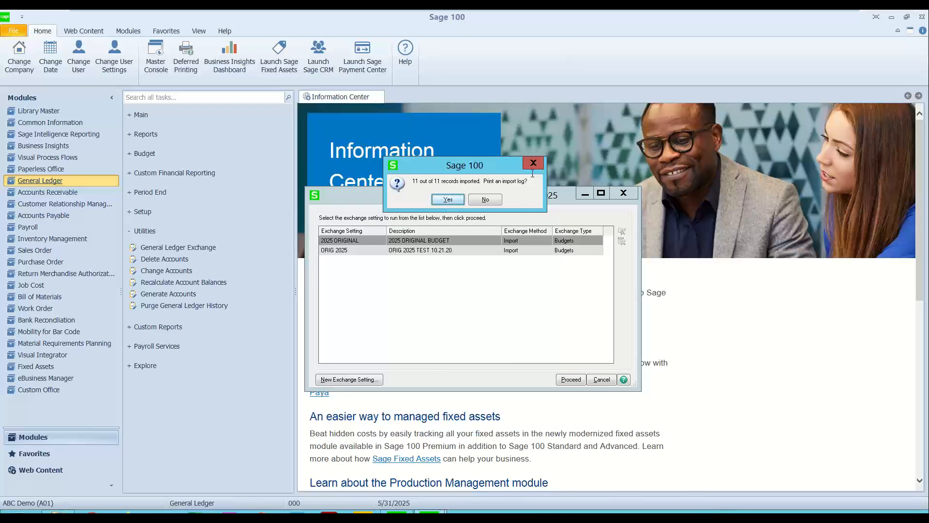
pyautogui.click(491, 199)
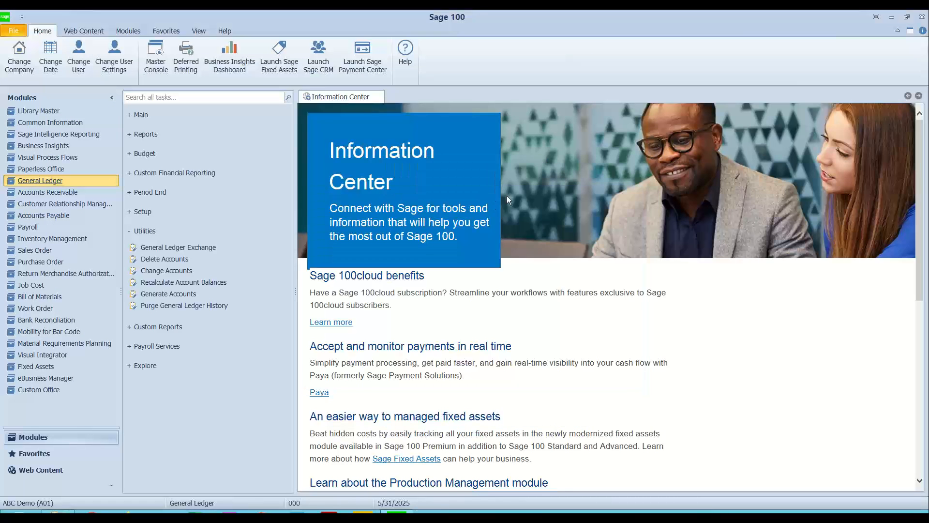
# Preview the Budget Report for the ORIGINAL 2025 budget, accounts 500-00-00 to 525-00-03, in a maximized window
pyautogui.click(142, 135)
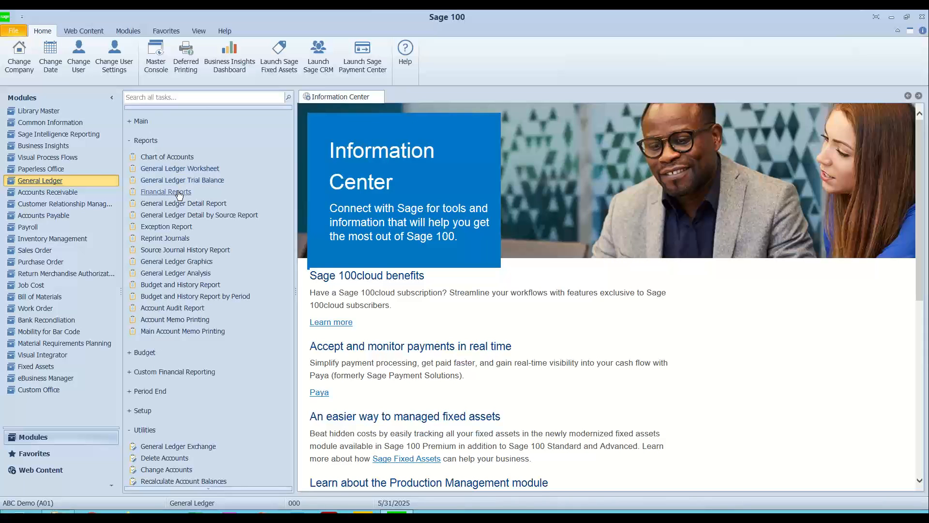
pyautogui.click(145, 354)
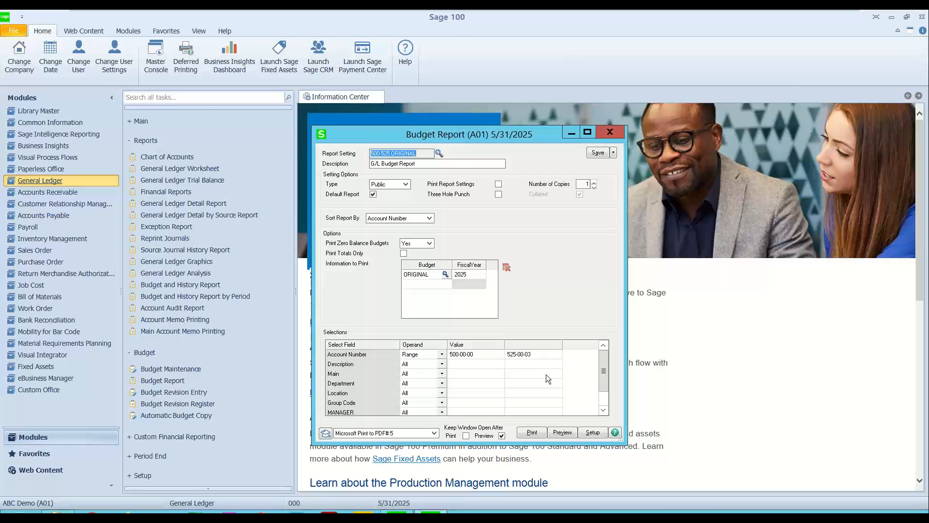
pyautogui.click(557, 432)
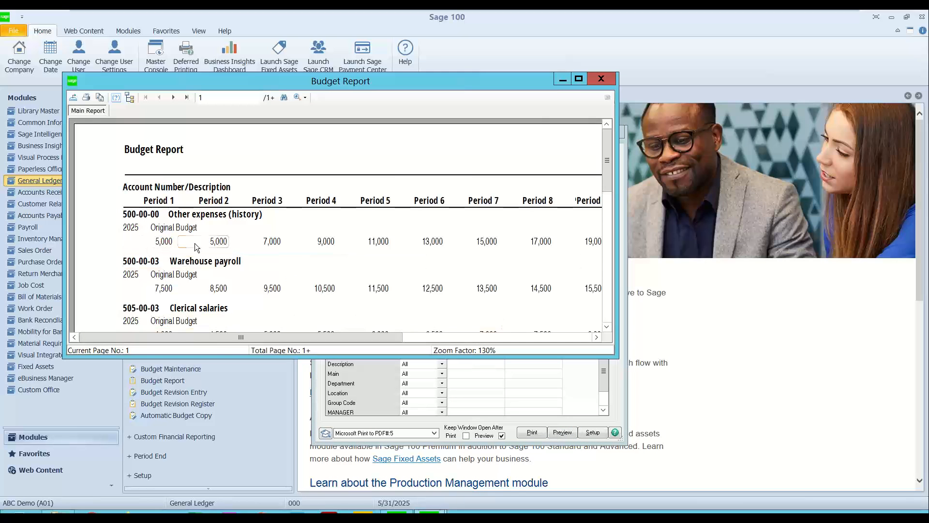
pyautogui.click(579, 79)
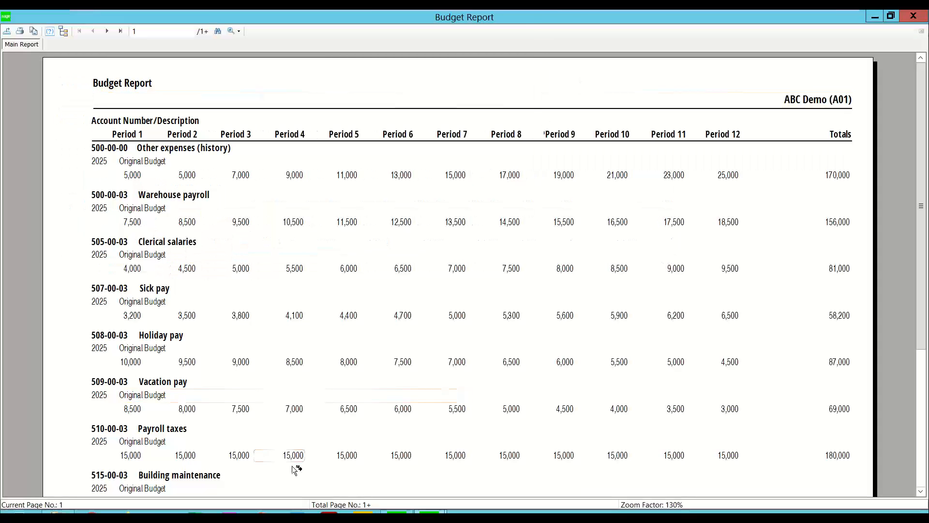
# Compare the previewed budget report with the amounts in GL Exchnage Budget Template.xlsx, and close the workbook and the report
pyautogui.click(58, 512)
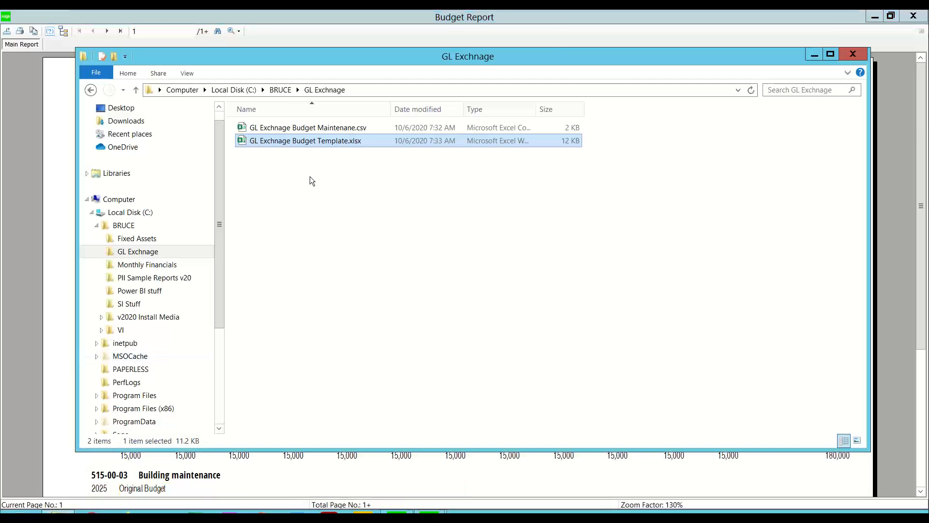
pyautogui.doubleClick(321, 141)
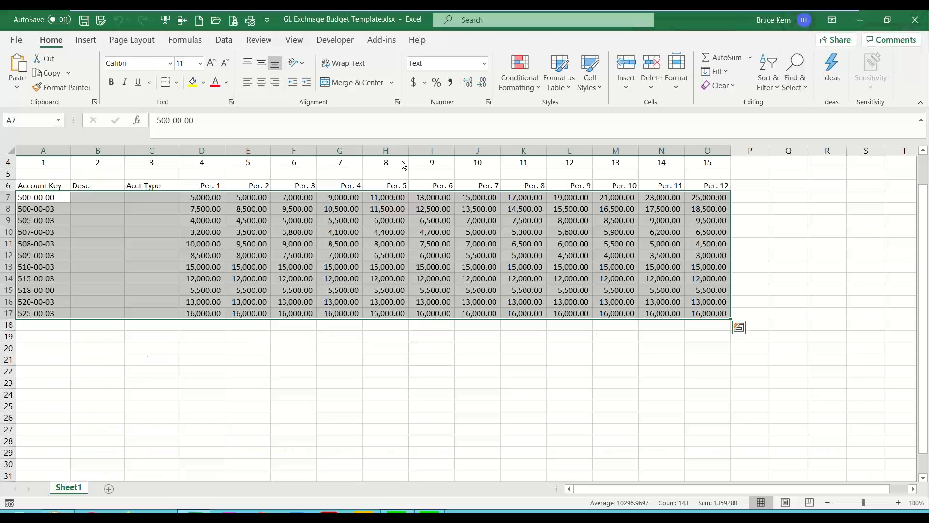
pyautogui.click(887, 19)
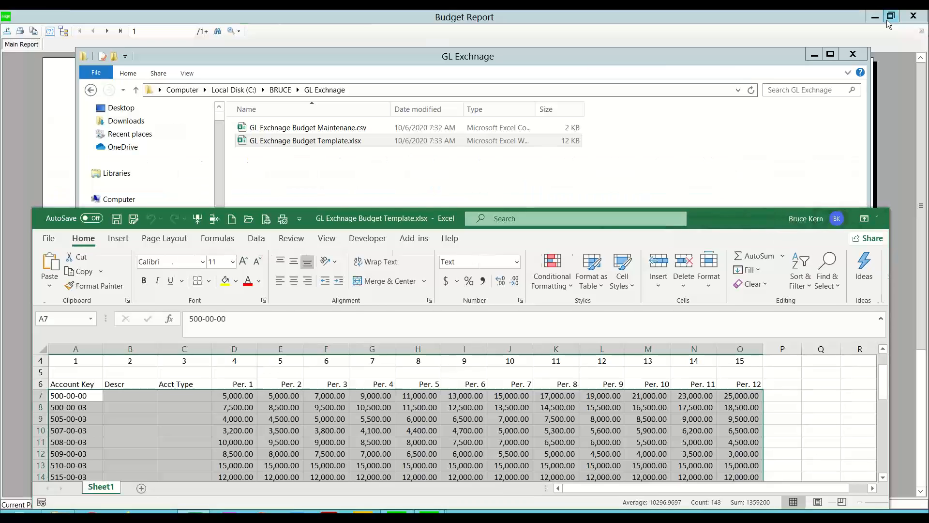
pyautogui.click(300, 219)
pyautogui.click(814, 55)
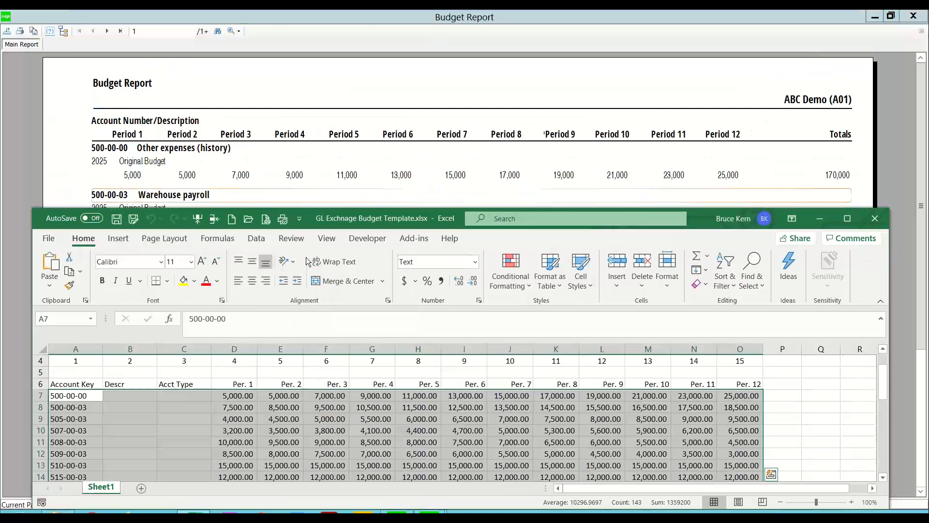
pyautogui.moveTo(313, 223); pyautogui.dragTo(327, 243)
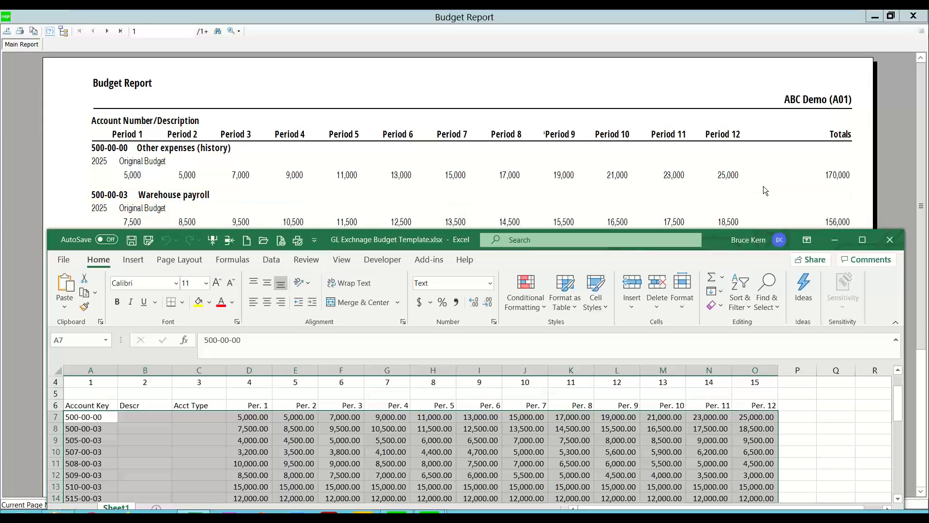
pyautogui.click(890, 239)
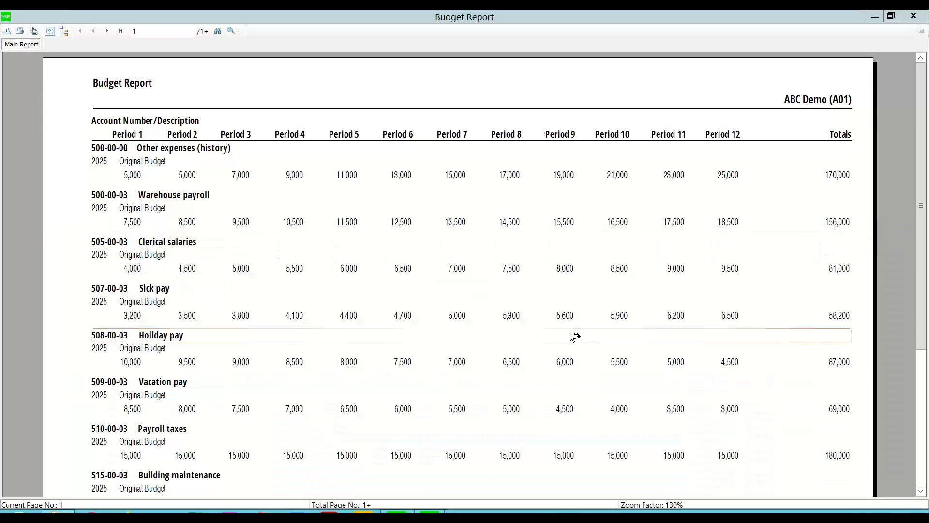
pyautogui.click(891, 15)
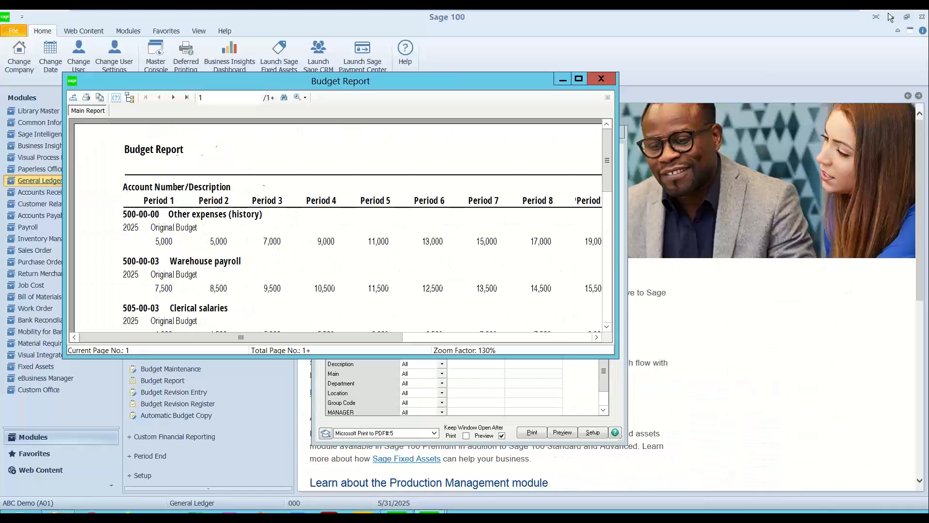
pyautogui.click(600, 79)
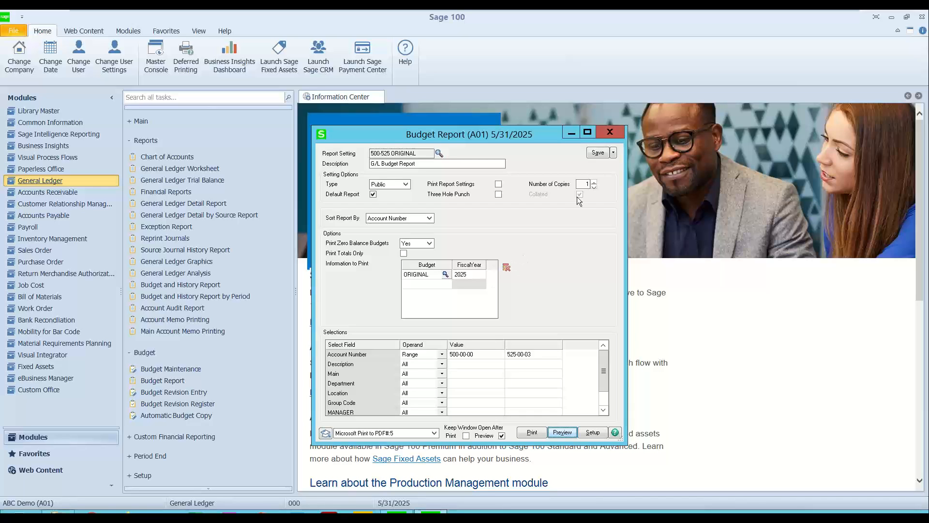
pyautogui.click(610, 132)
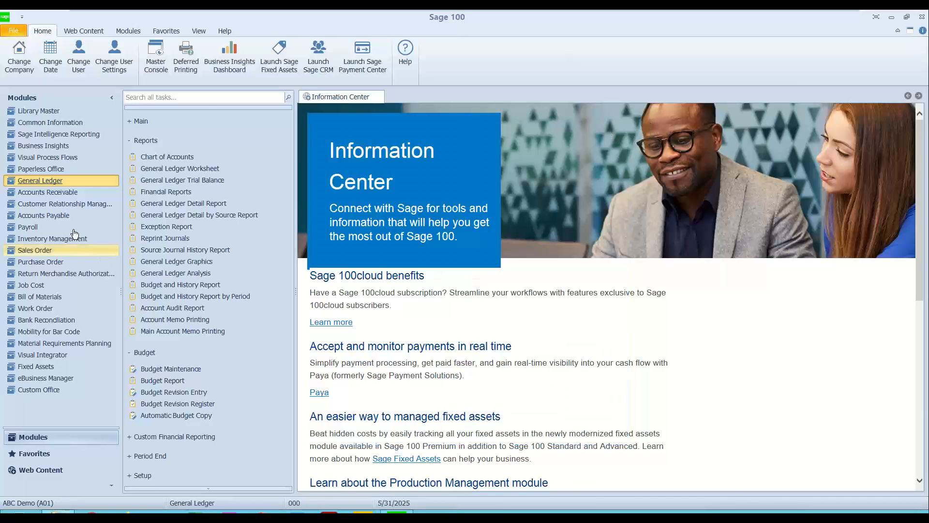
# Collapse the expanded General Ledger task groups and reopen the Budget Report from the Budget group
pyautogui.click(145, 141)
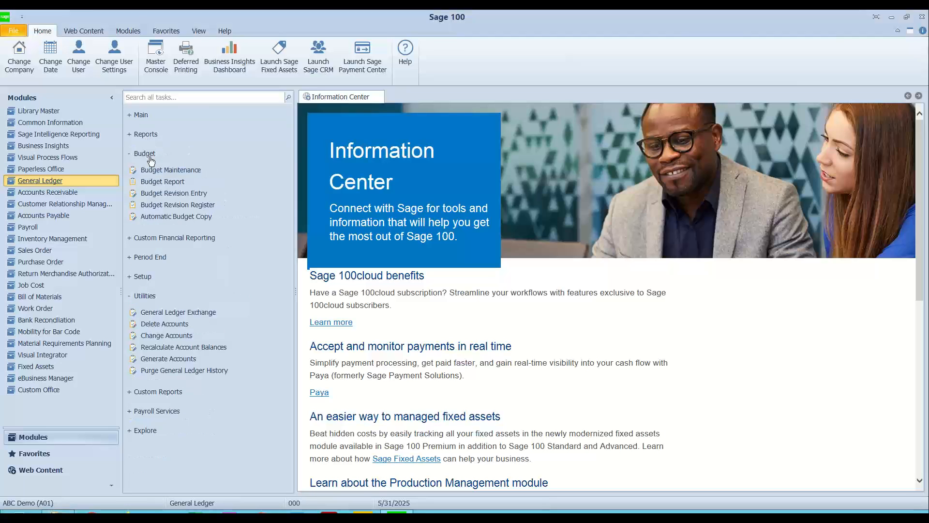
pyautogui.click(145, 154)
pyautogui.click(146, 234)
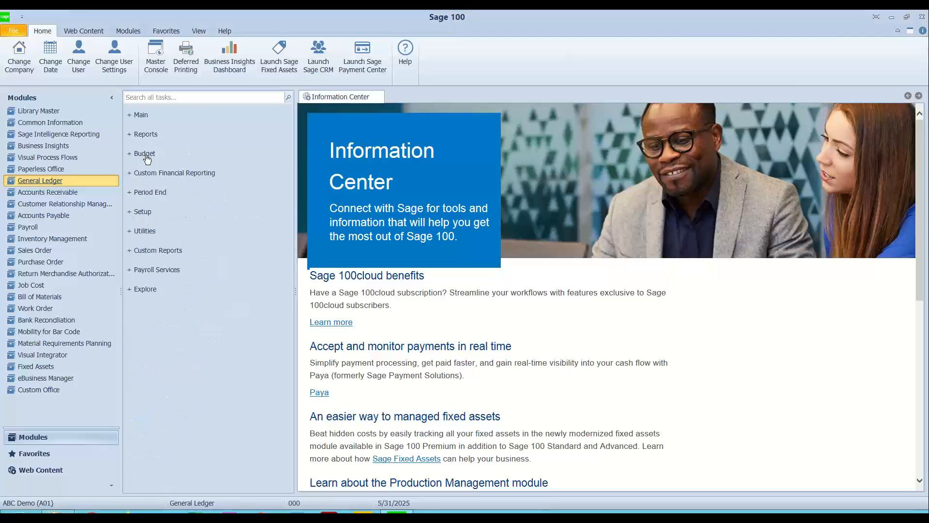
pyautogui.click(145, 154)
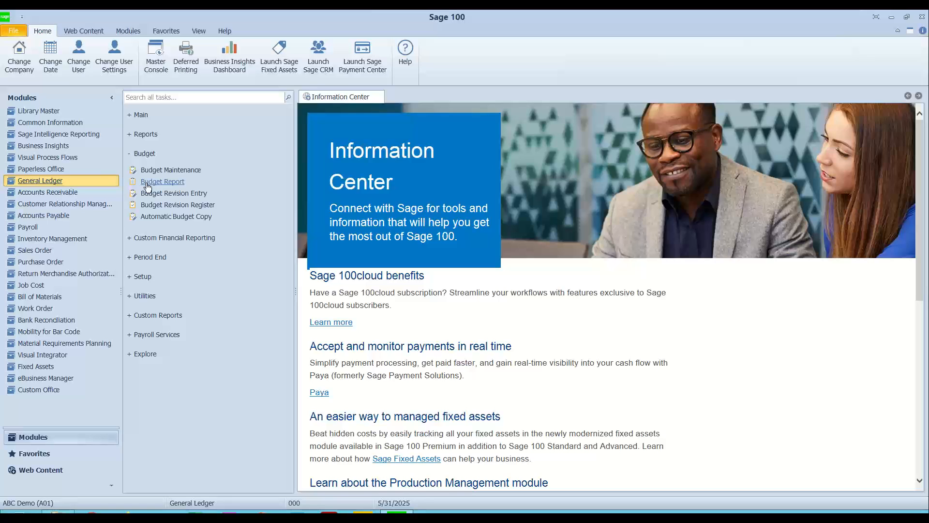
pyautogui.click(148, 187)
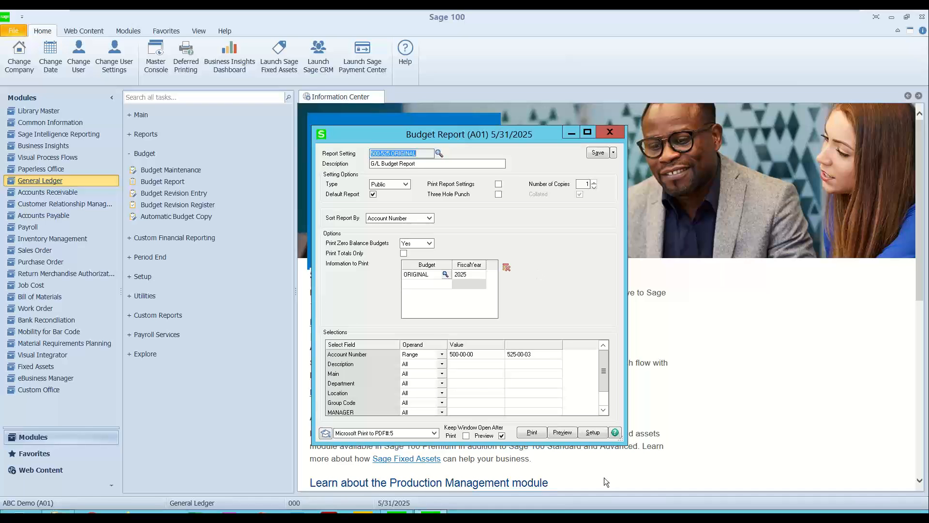
# Read the help topic about the Budget Report window, and close the help page and the report
pyautogui.click(615, 434)
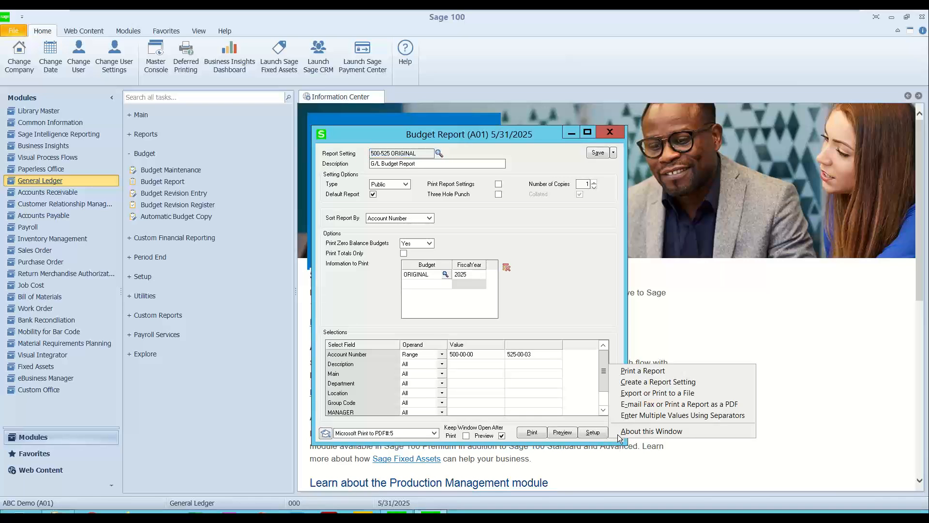
pyautogui.click(663, 431)
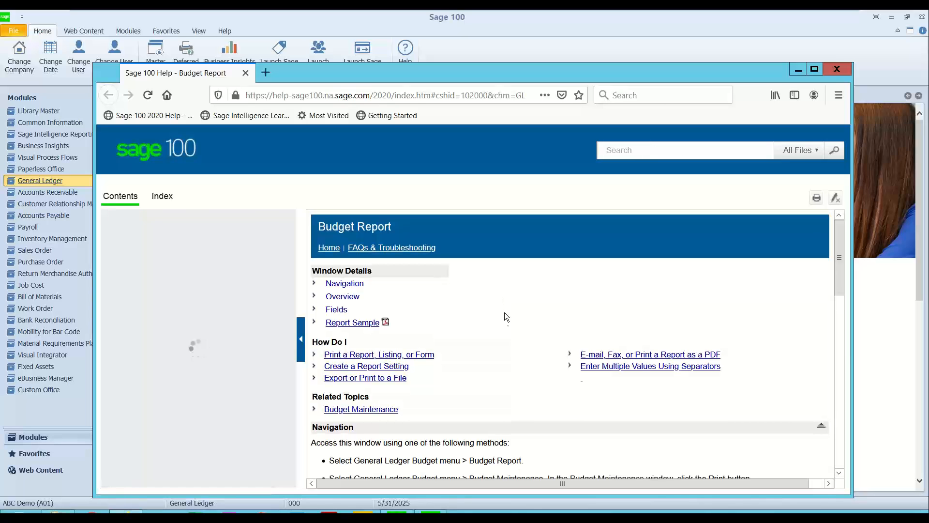
pyautogui.scroll(-4, 492, 389)
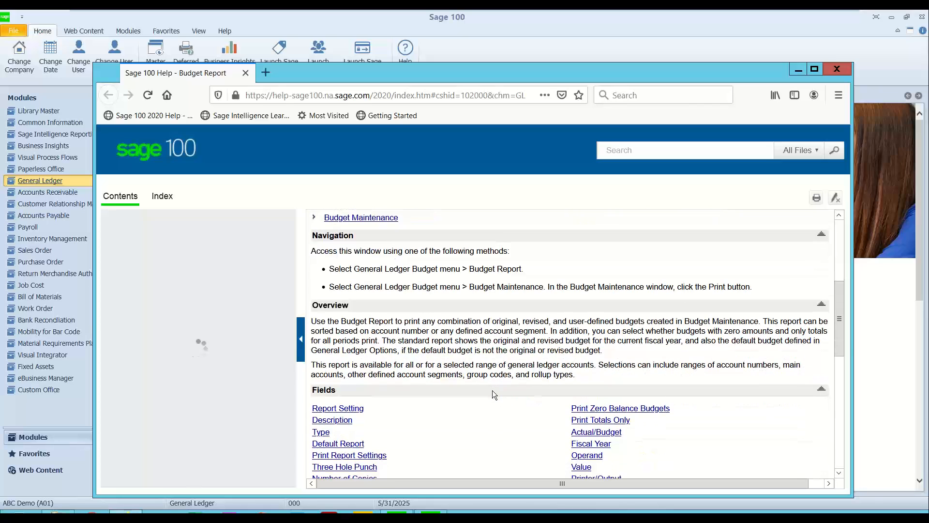
pyautogui.click(838, 69)
pyautogui.click(602, 132)
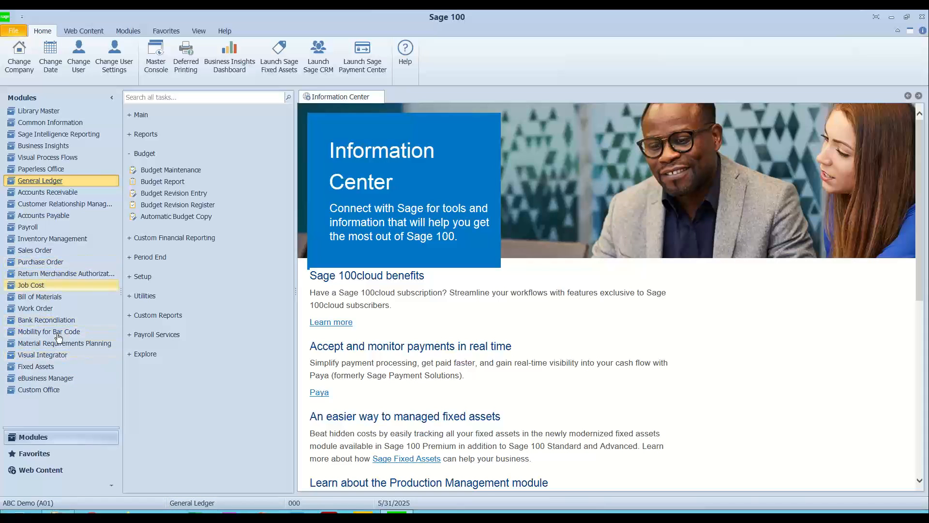
# Open the BUDGET_REVISON import job in Visual Integrator's Import Job Maintenance and review its data fields, selecting FiscalYear
pyautogui.click(48, 355)
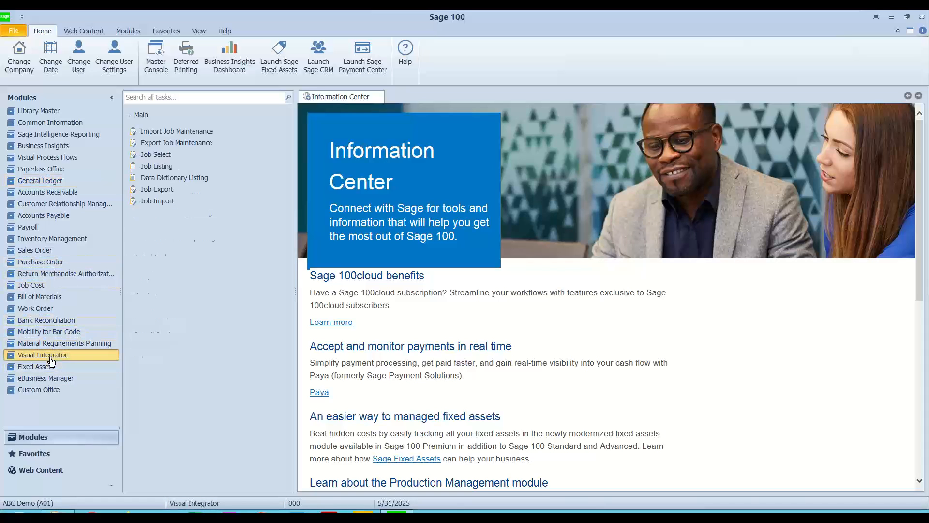
pyautogui.click(192, 132)
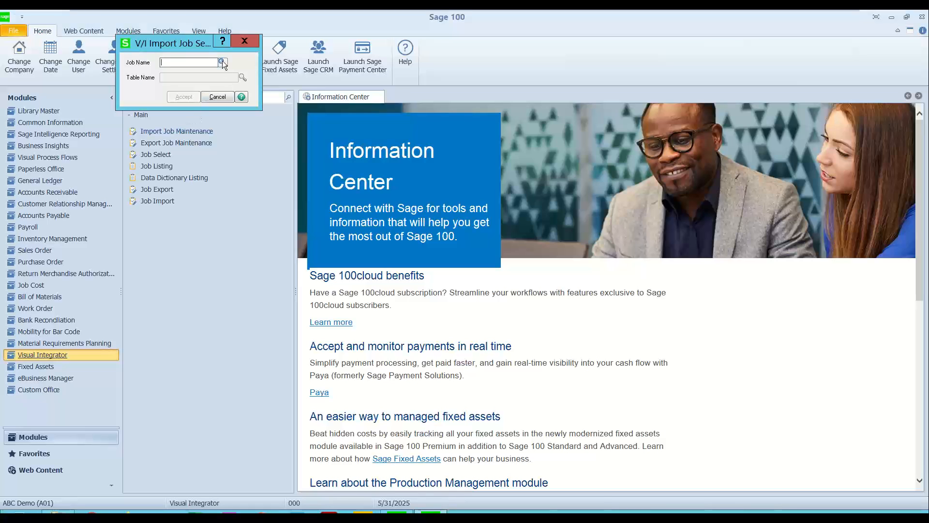
pyautogui.click(222, 62)
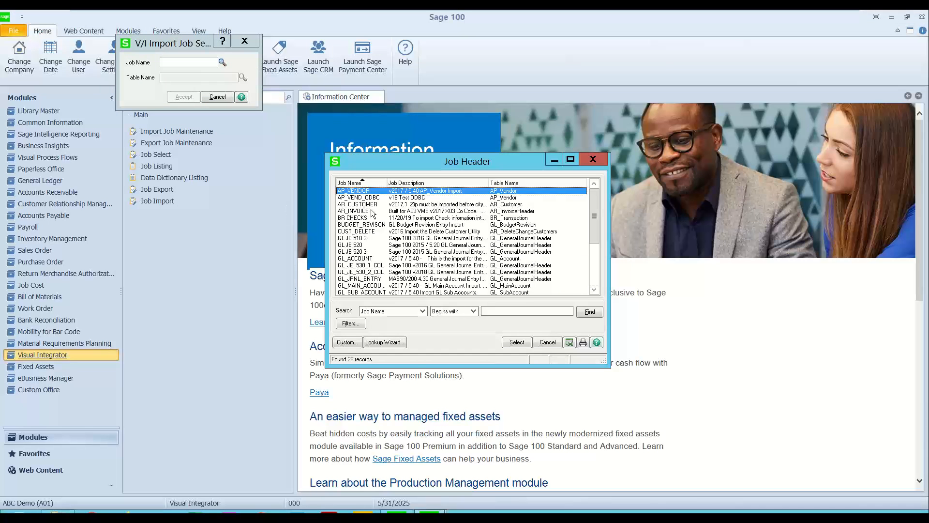
pyautogui.doubleClick(369, 225)
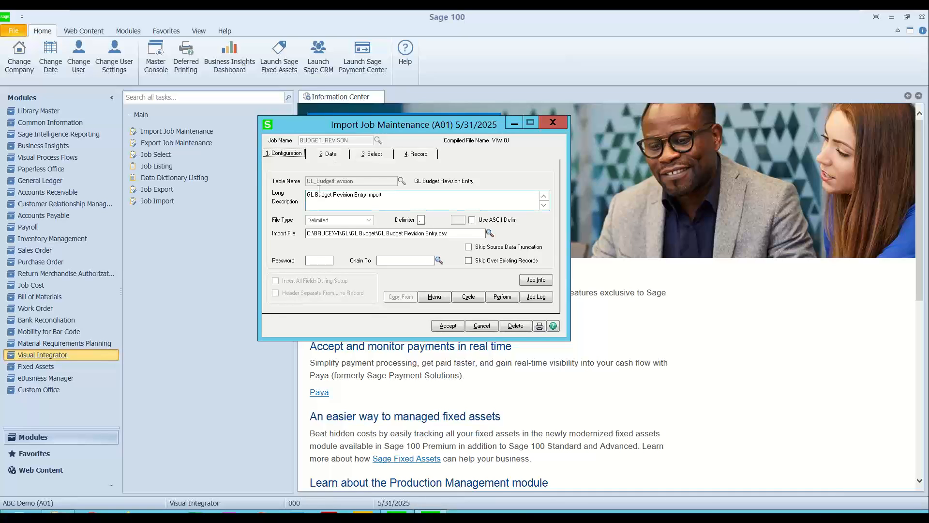
pyautogui.click(325, 155)
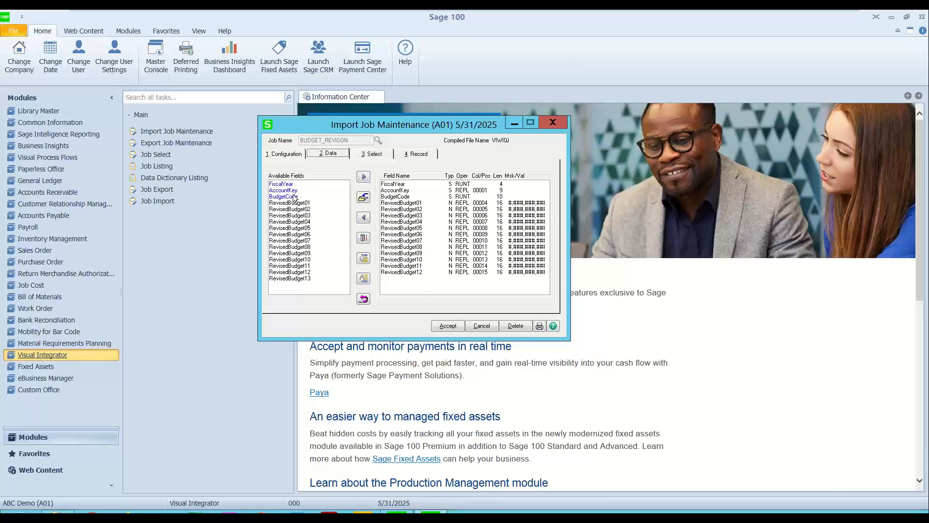
pyautogui.click(398, 184)
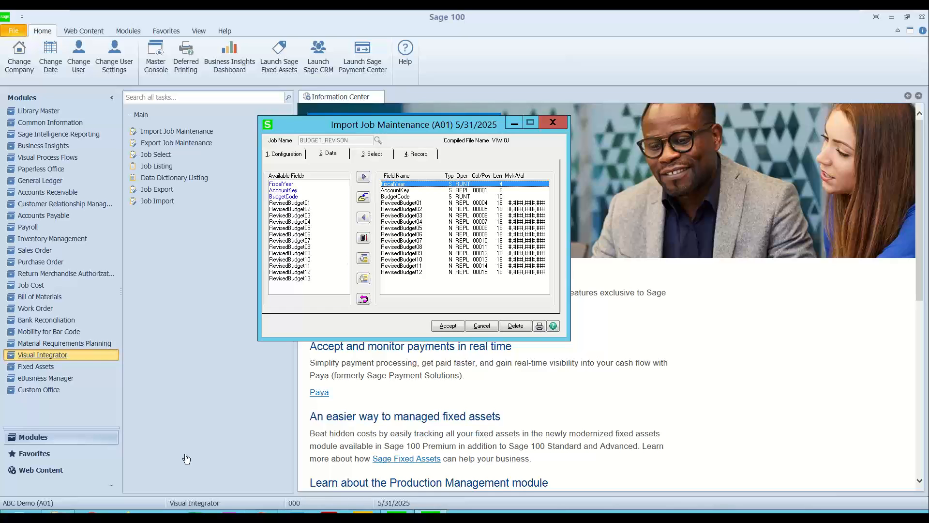
# Open GL Budget Revision Entry Template.xlsx from C:\BRUCE\VI\GL\GL Budget and inspect its columns, starting at the Account Key heading
pyautogui.click(58, 513)
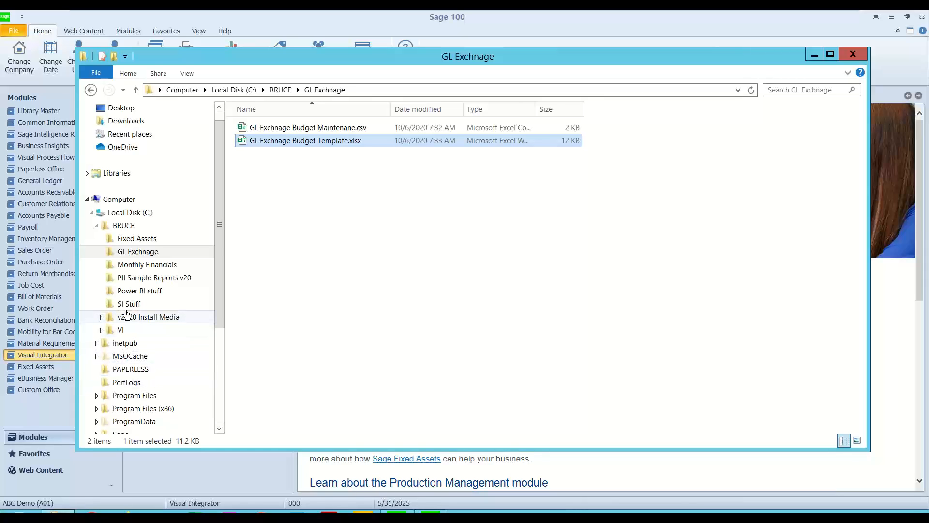
pyautogui.click(120, 330)
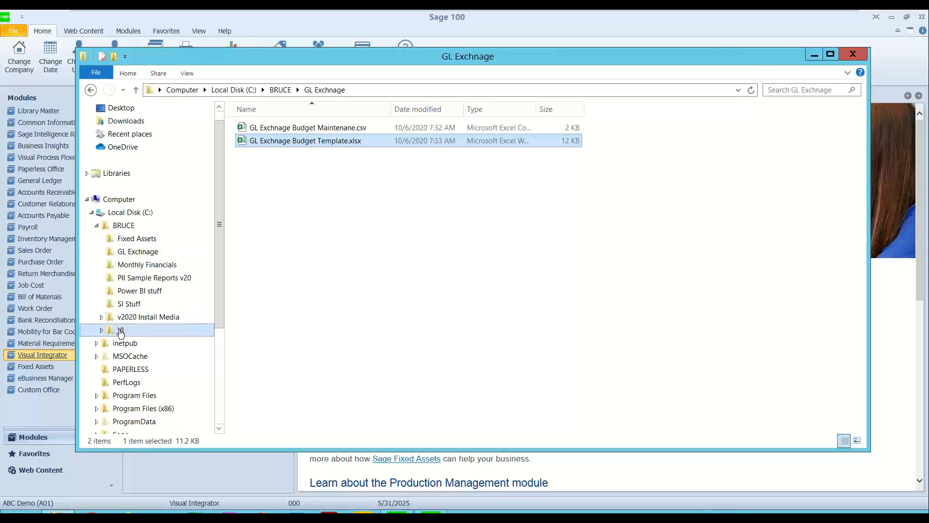
pyautogui.click(102, 331)
pyautogui.click(127, 356)
pyautogui.click(280, 130)
pyautogui.doubleClick(280, 132)
pyautogui.doubleClick(286, 141)
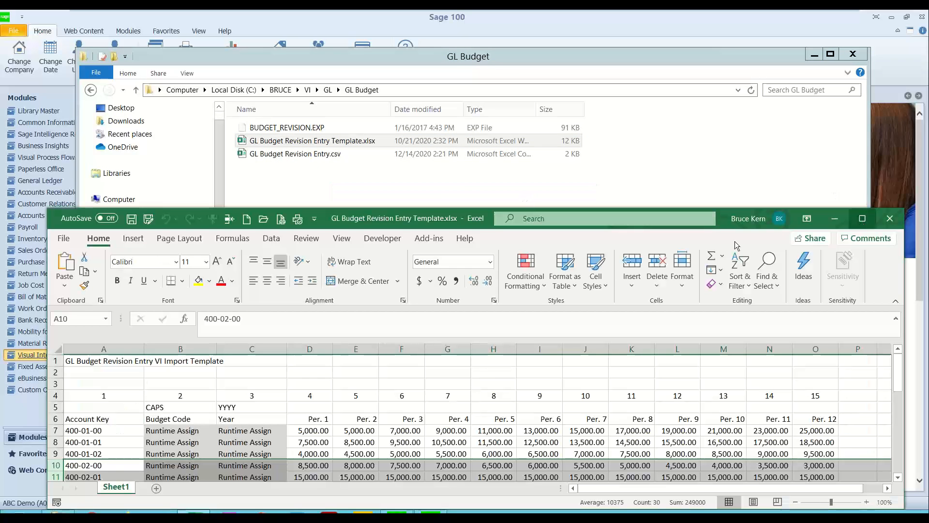
pyautogui.click(88, 421)
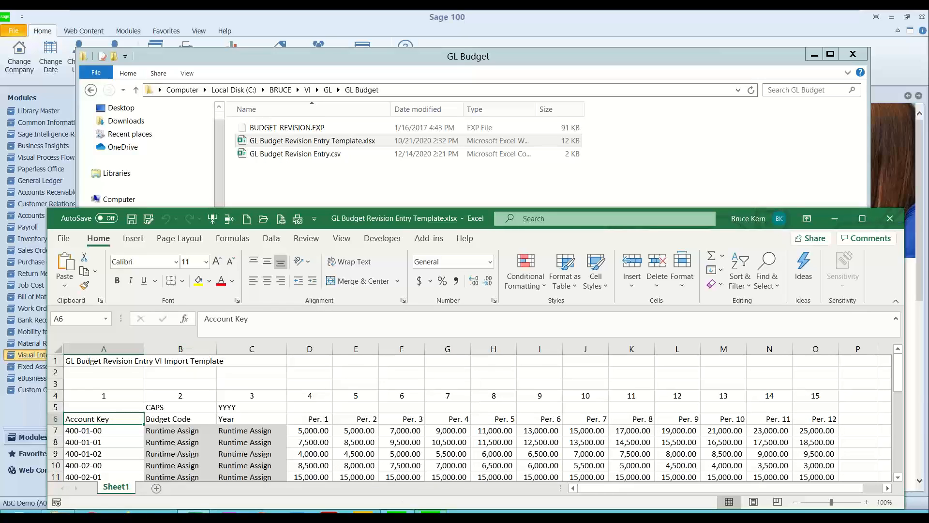
# Return to the import job, inspect the FiscalYear field's Run Assign operation and prompt, and close its properties without accepting
pyautogui.click(432, 511)
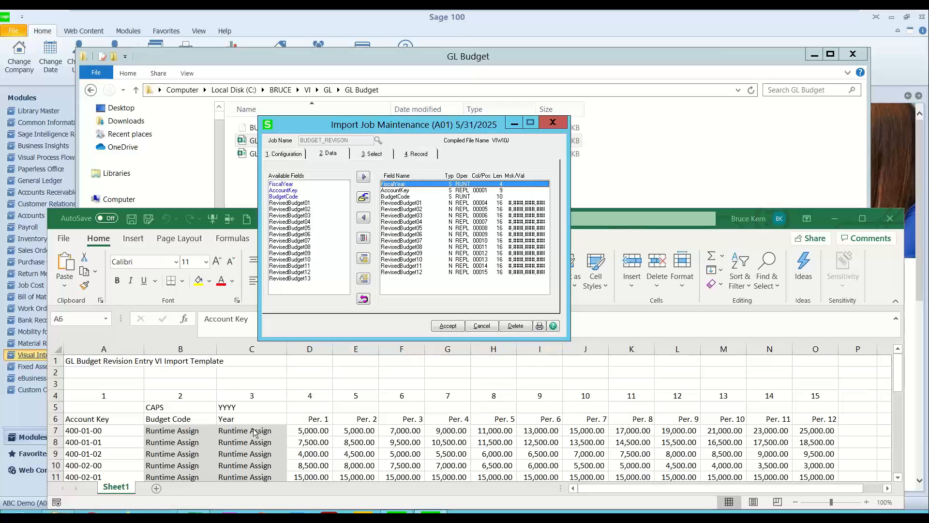
pyautogui.doubleClick(394, 184)
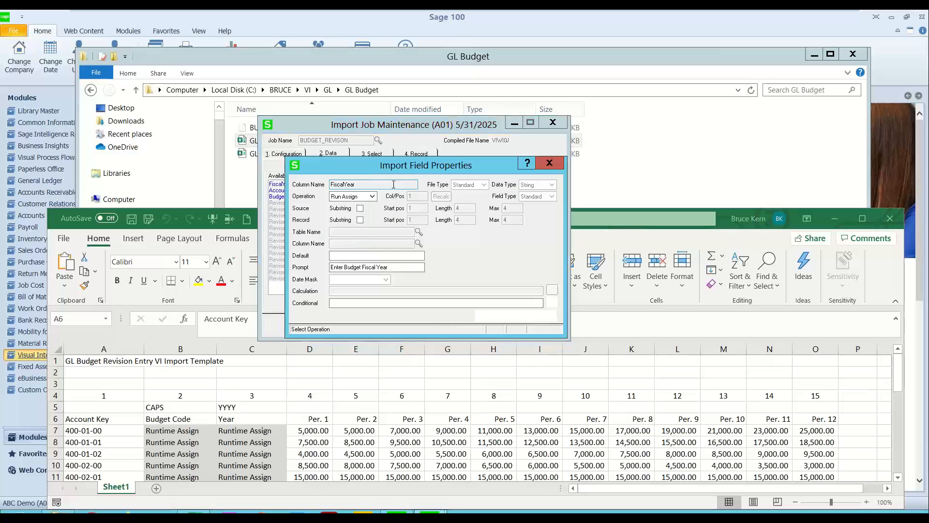
pyautogui.click(372, 196)
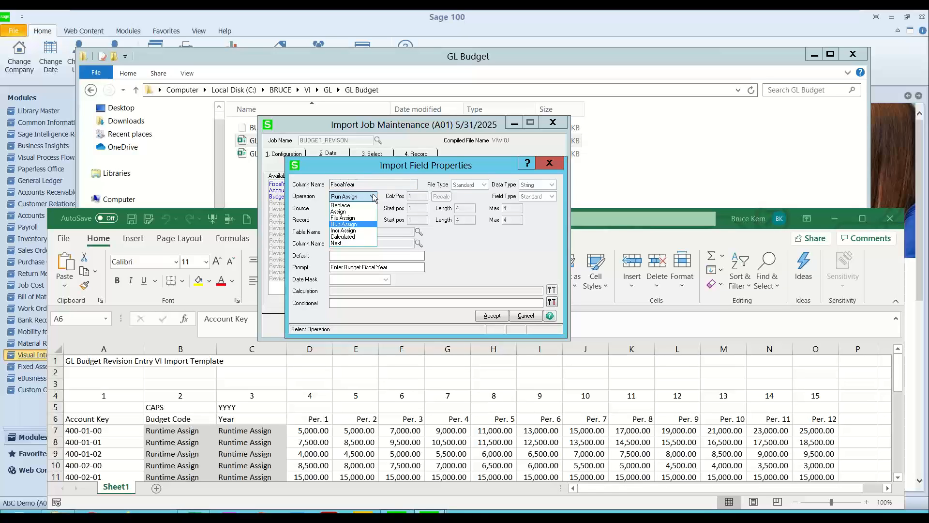
pyautogui.click(351, 225)
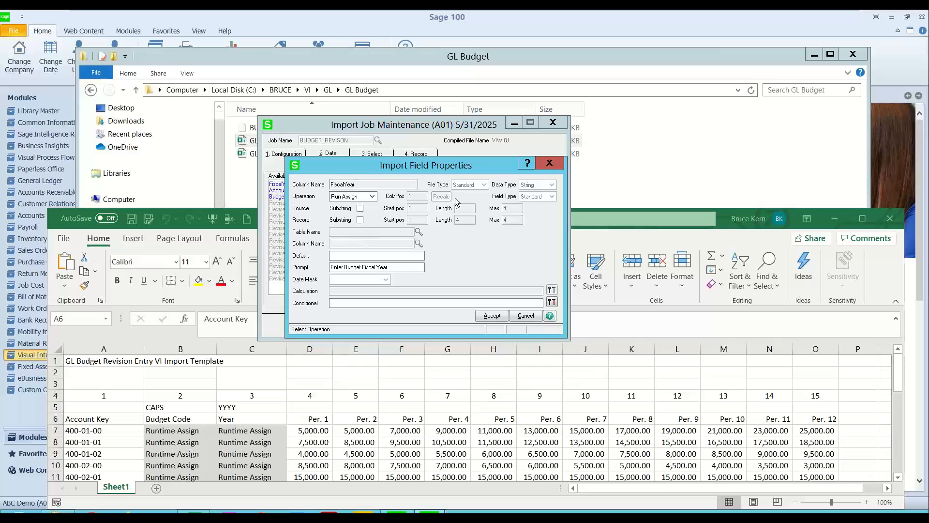
pyautogui.click(549, 163)
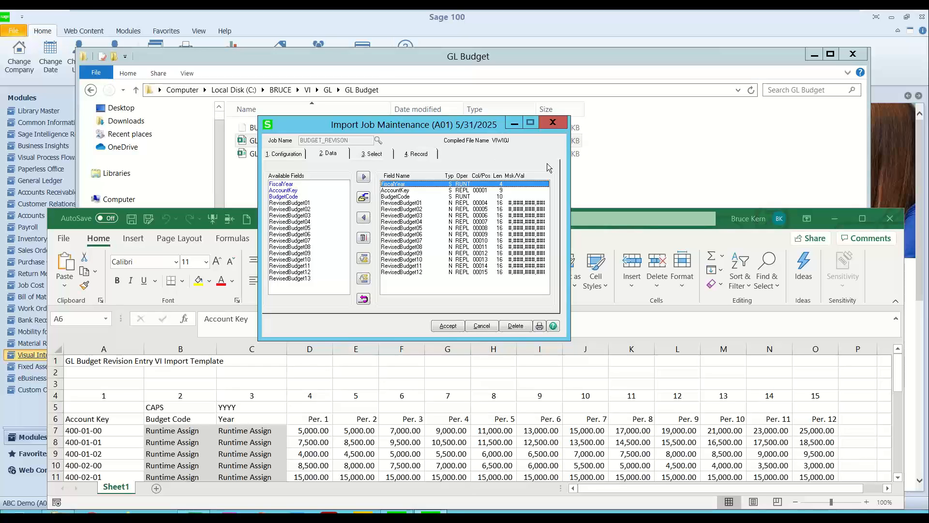
# Close the import job and the template workbook, and minimize the GL Budget folder window
pyautogui.click(553, 123)
pyautogui.click(890, 220)
pyautogui.click(813, 57)
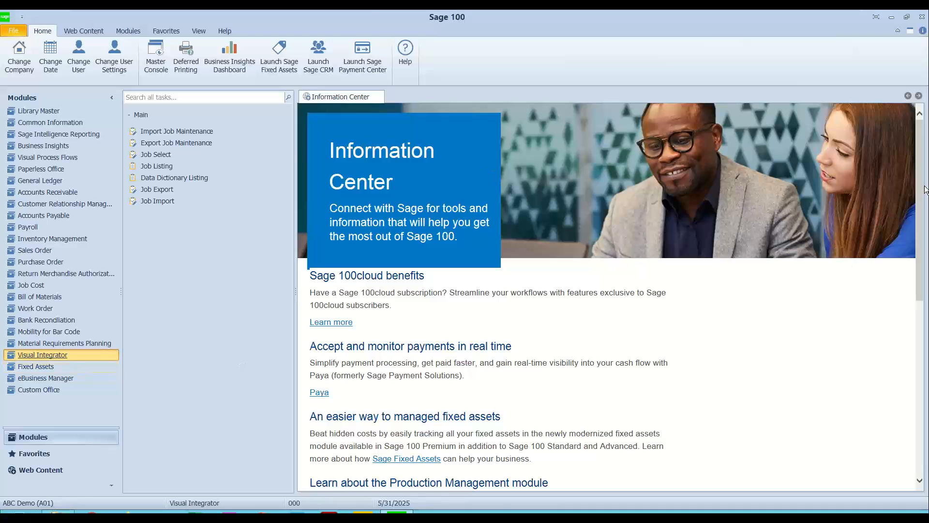
# Open the File Layouts section of File Layouts and Program Information through the Information Center's Resources page
pyautogui.moveTo(919, 193); pyautogui.dragTo(922, 322)
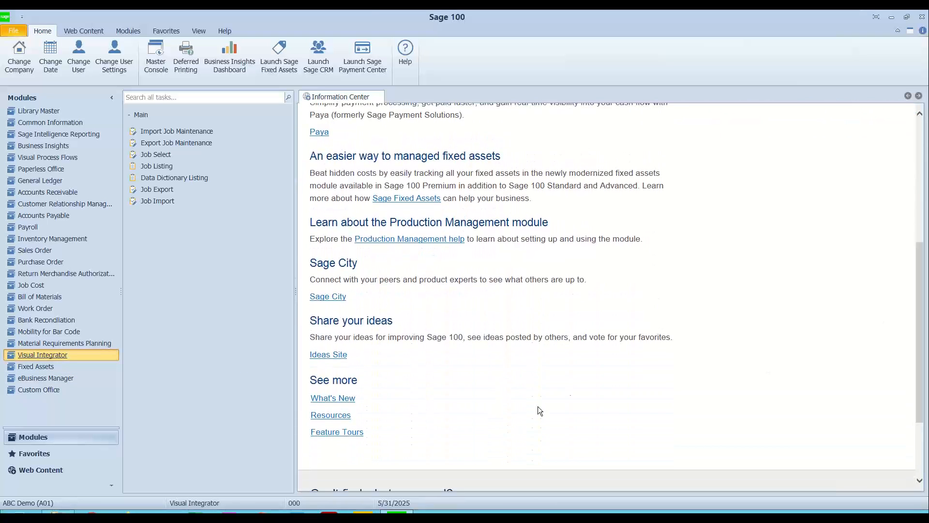
pyautogui.moveTo(924, 263); pyautogui.dragTo(927, 315)
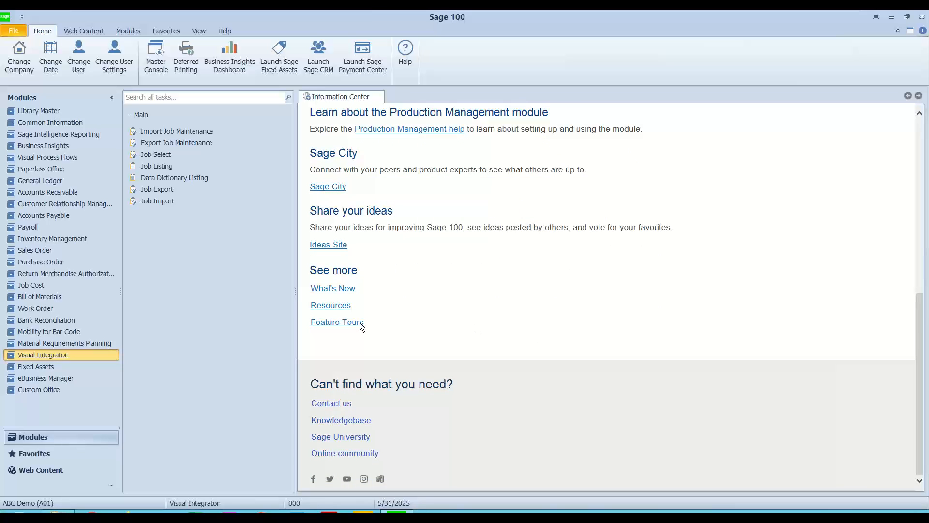
pyautogui.click(336, 306)
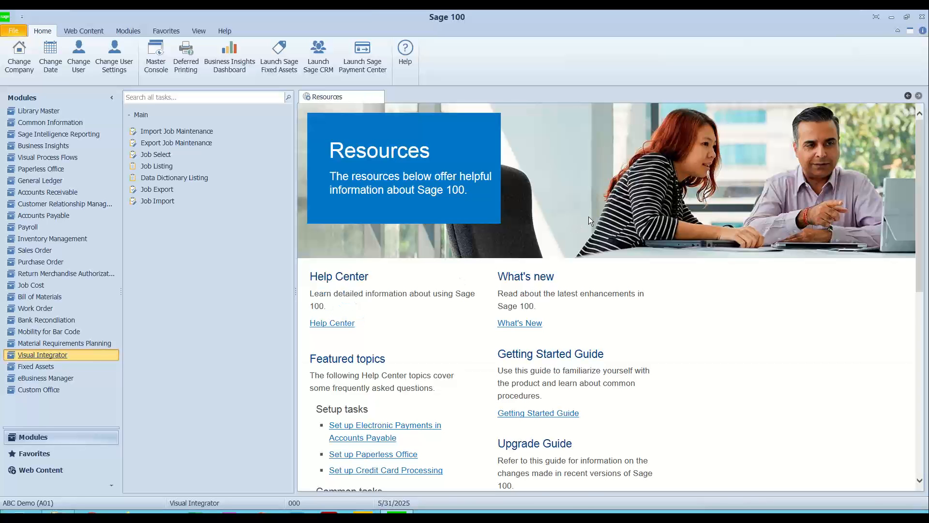
pyautogui.scroll(-3, 588, 216)
pyautogui.scroll(-3, 588, 216)
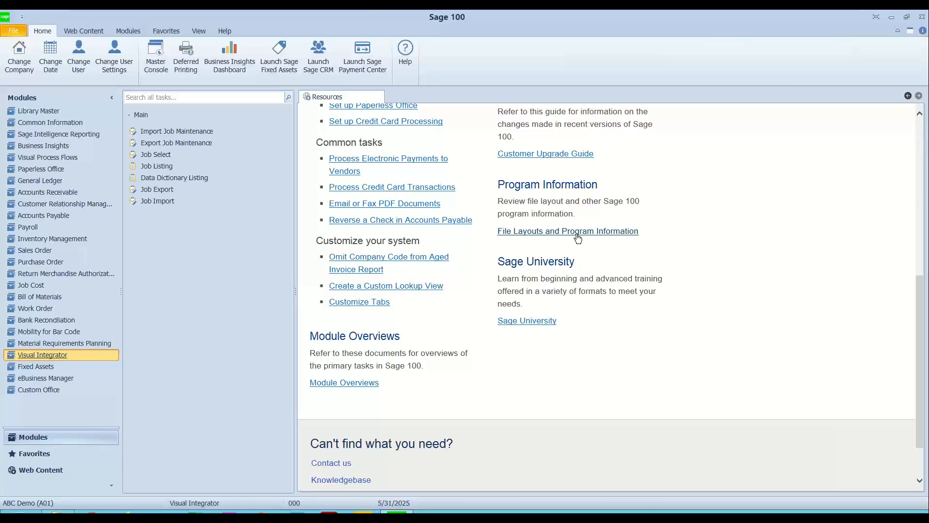
pyautogui.click(562, 232)
pyautogui.click(564, 233)
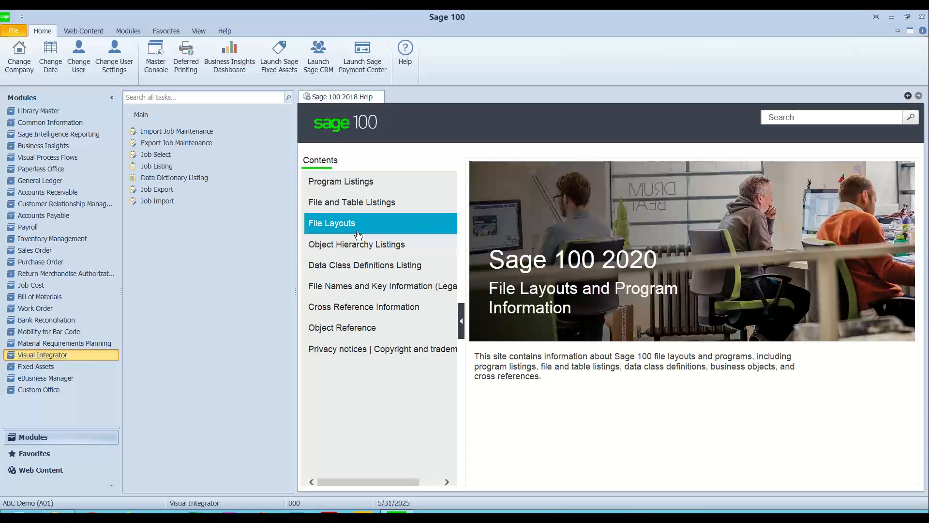
pyautogui.click(351, 229)
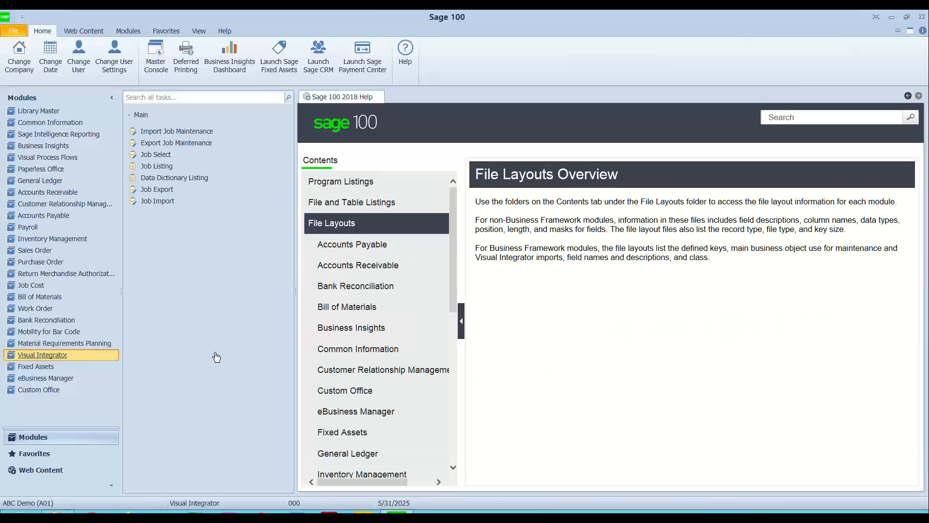
# Narrow the task and module panes, and open the GL_BudgetRevision file layout under General Ledger
pyautogui.moveTo(300, 294); pyautogui.dragTo(182, 294)
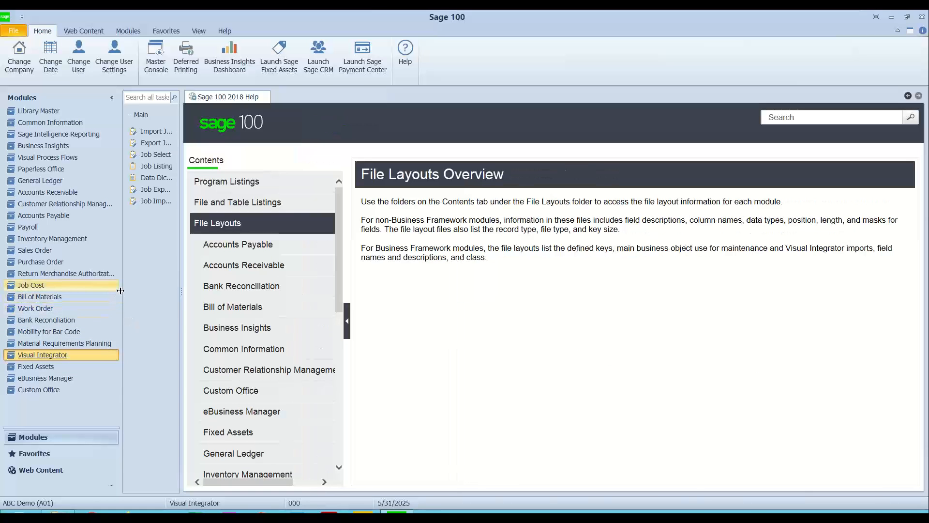
pyautogui.moveTo(121, 294); pyautogui.dragTo(76, 291)
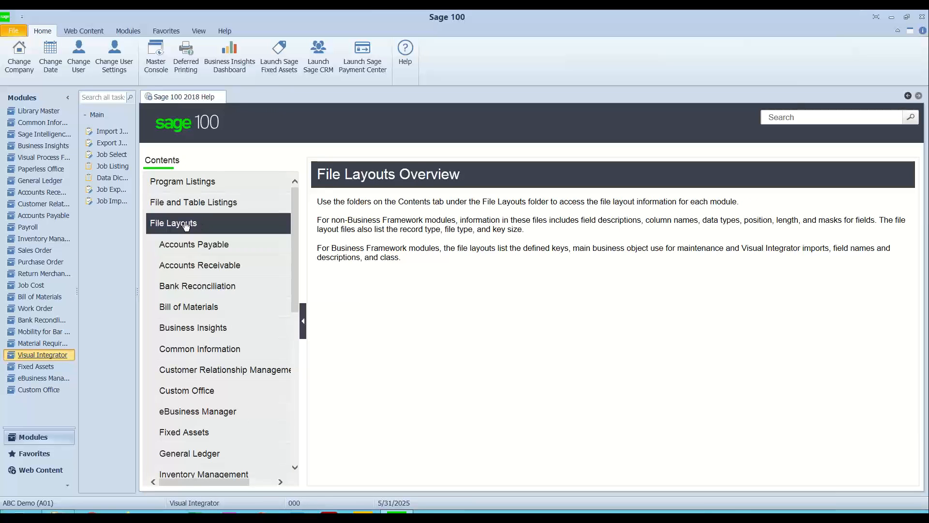
pyautogui.scroll(-2, 193, 325)
pyautogui.click(192, 361)
pyautogui.scroll(-5, 192, 361)
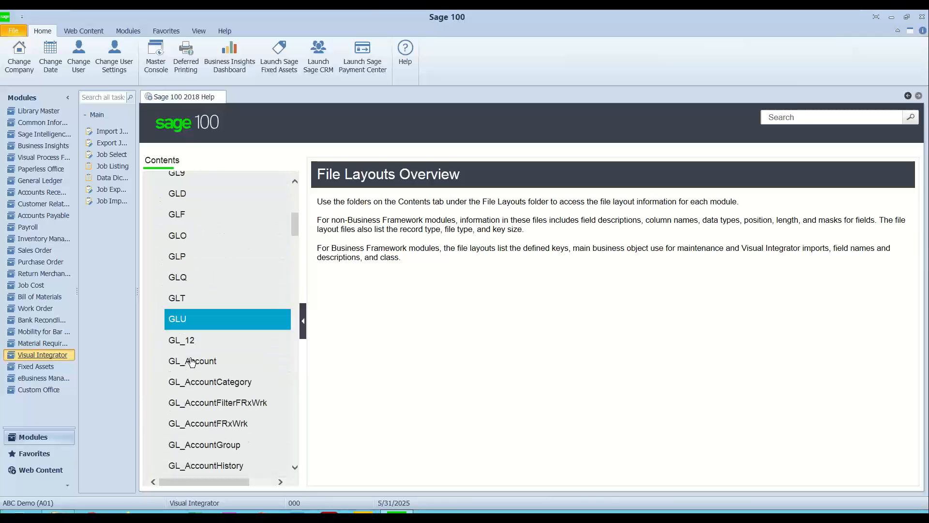
pyautogui.scroll(-4, 203, 250)
pyautogui.scroll(-7, 203, 250)
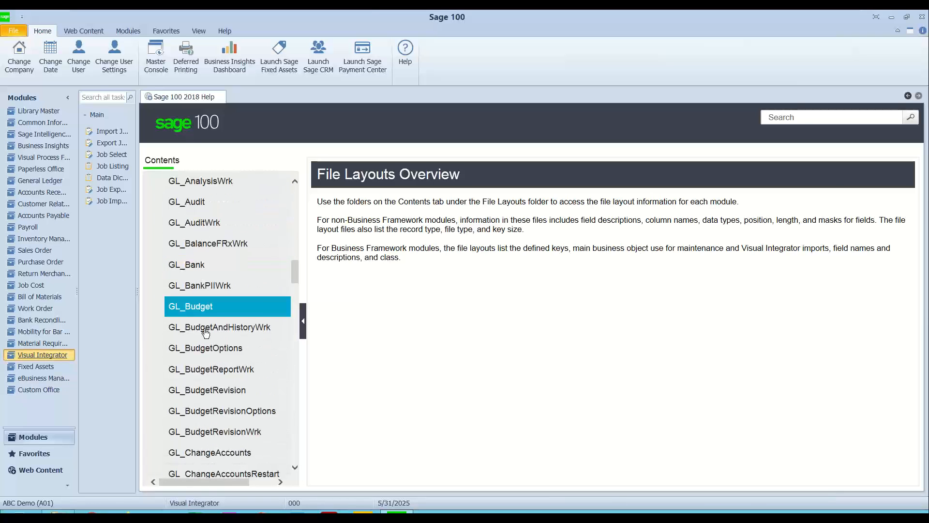
pyautogui.click(199, 394)
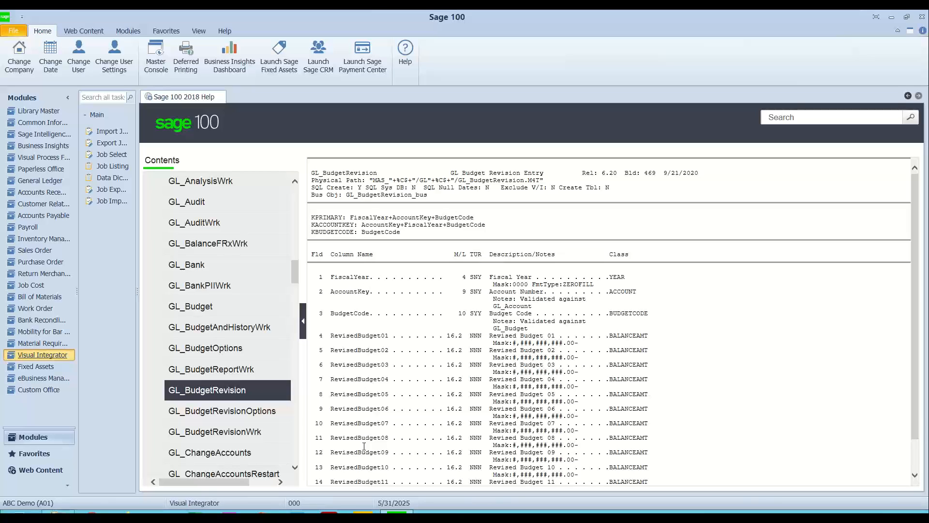
# Examine the GL_BudgetRevision layout's field lengths, KPRIMARY key definition and revised budget columns
pyautogui.moveTo(451, 254); pyautogui.dragTo(467, 256)
pyautogui.doubleClick(464, 277)
pyautogui.doubleClick(463, 291)
pyautogui.doubleClick(460, 313)
pyautogui.moveTo(466, 313); pyautogui.dragTo(333, 317)
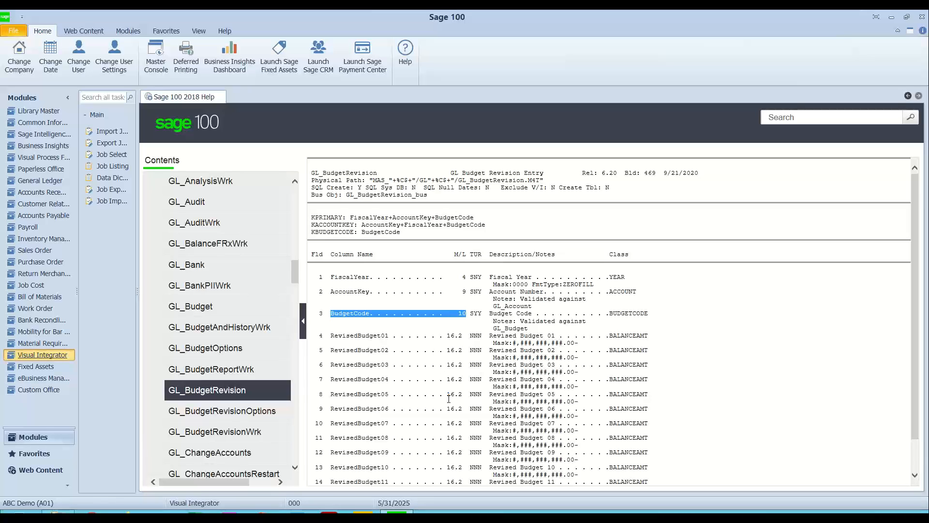
pyautogui.click(311, 217)
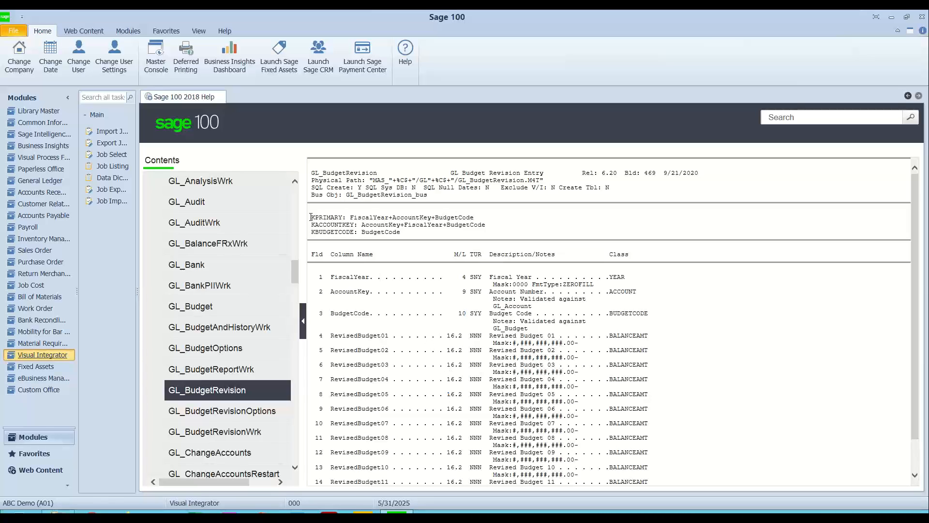
pyautogui.moveTo(312, 217); pyautogui.dragTo(461, 216)
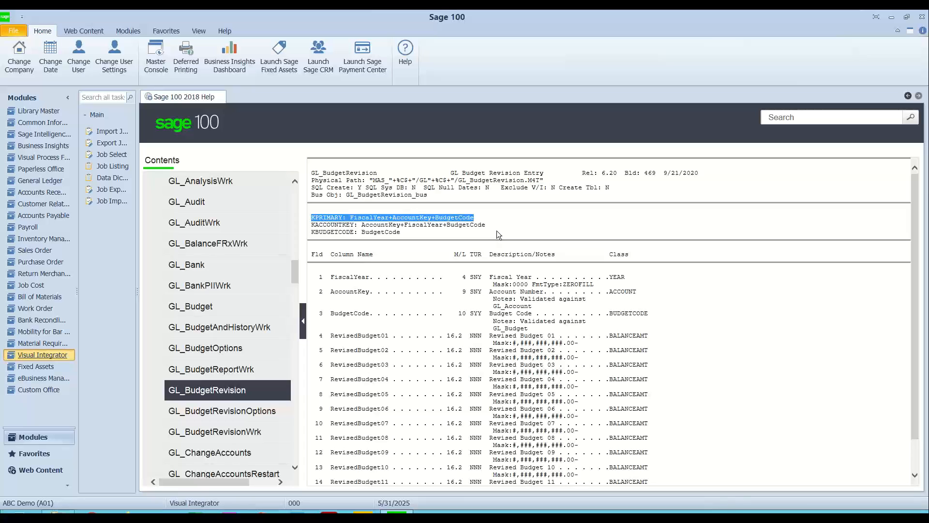
pyautogui.scroll(-2, 490, 229)
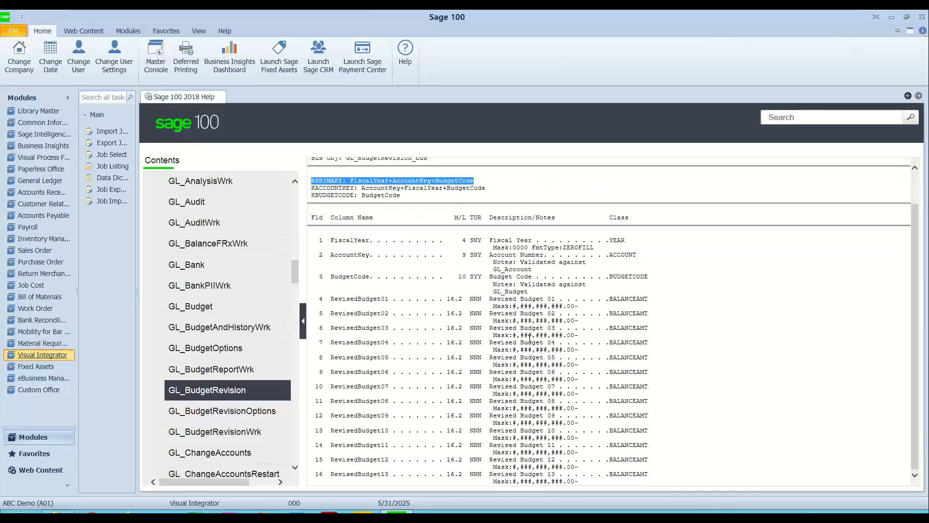
# Examine the Description/Notes column of the GL_BudgetRevision layout and the number mask under Revised Budget 01
pyautogui.click(488, 217)
pyautogui.moveTo(489, 217); pyautogui.dragTo(571, 224)
pyautogui.doubleClick(650, 300)
pyautogui.moveTo(494, 305); pyautogui.dragTo(582, 306)
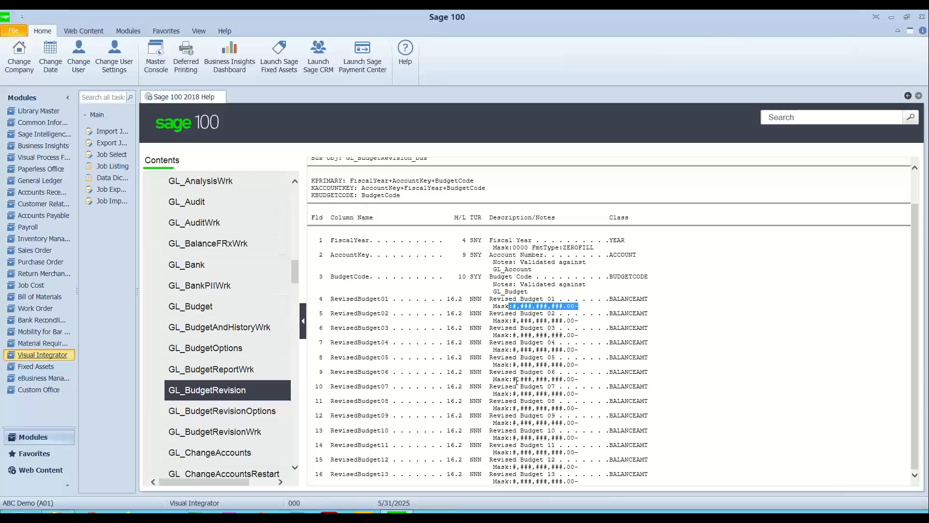
# Open the BUDGET_REVISON import job's data fields and place the window beside the GL_BudgetRevision layout's column names for comparison
pyautogui.click(402, 510)
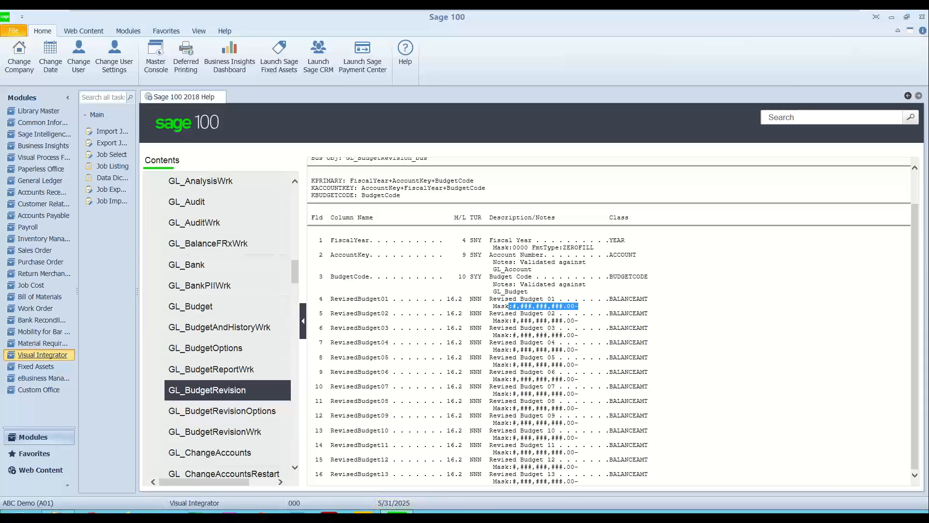
pyautogui.click(402, 510)
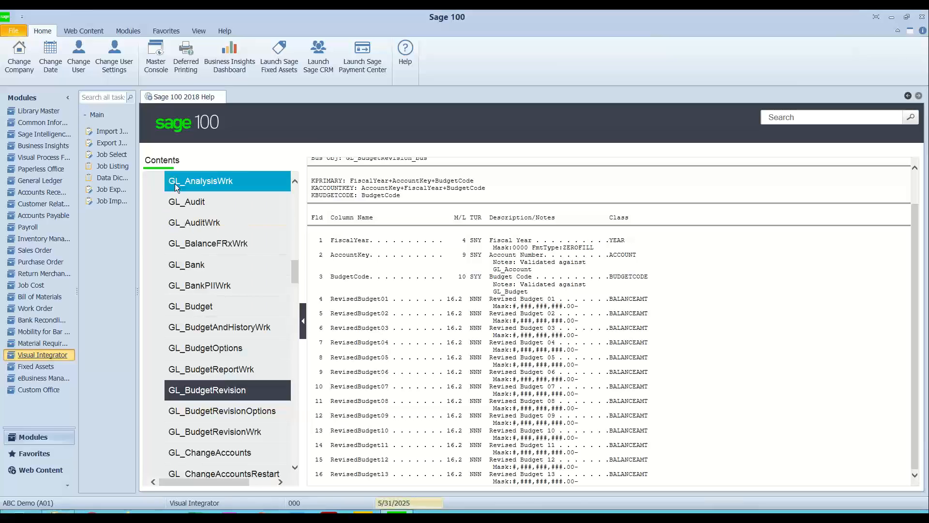
pyautogui.click(108, 131)
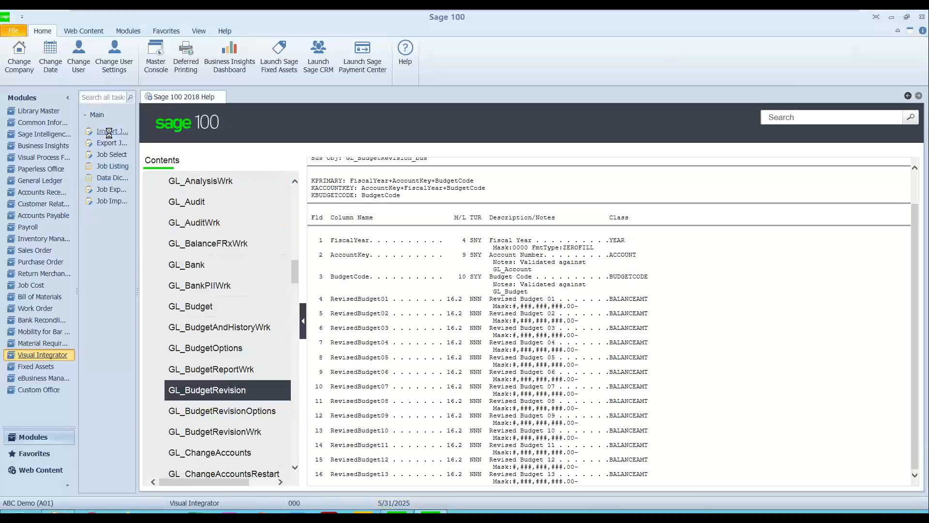
pyautogui.click(222, 62)
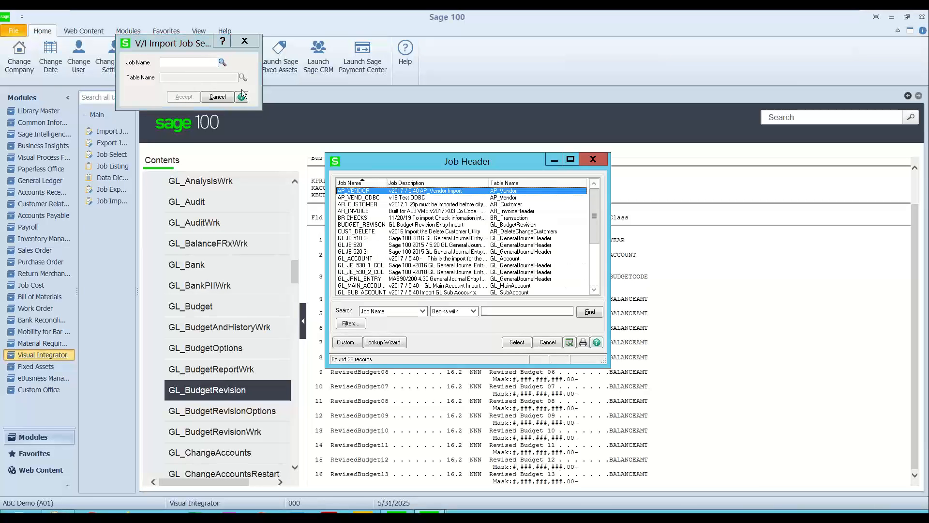
pyautogui.doubleClick(357, 223)
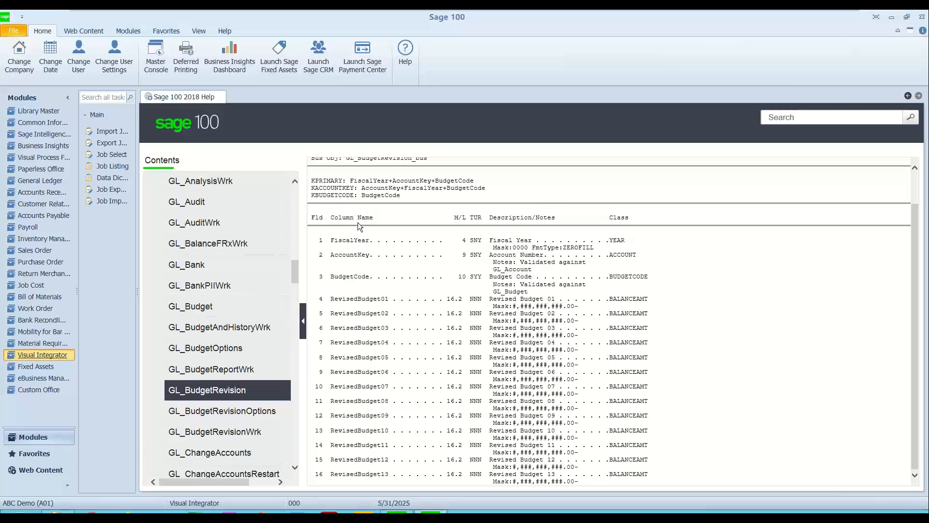
pyautogui.click(317, 154)
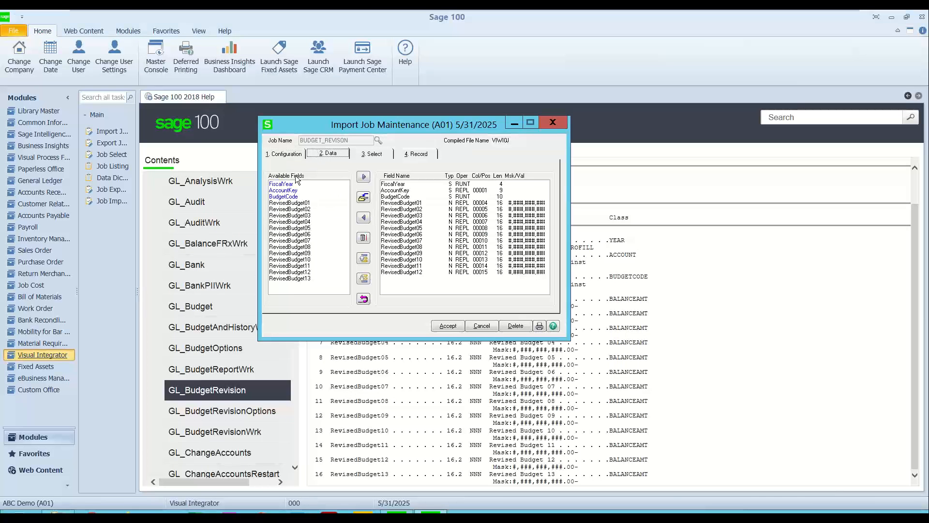
pyautogui.moveTo(306, 122); pyautogui.dragTo(640, 211)
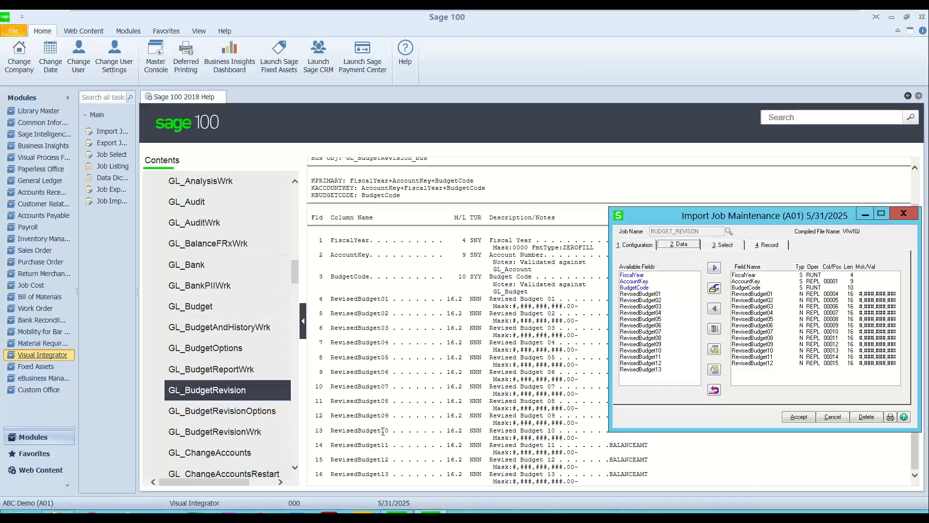
# Close the BUDGET_REVISON import job and widen the module and task panes to show their full names
pyautogui.click(904, 214)
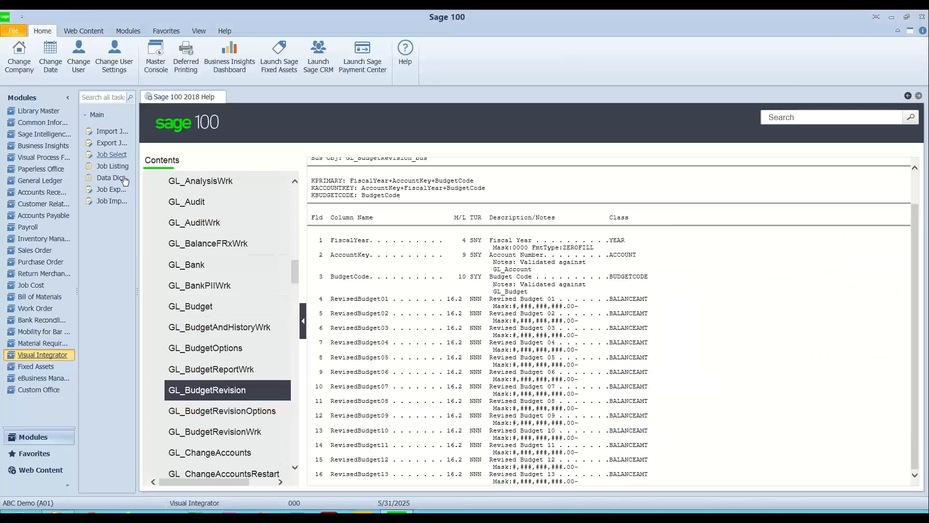
pyautogui.moveTo(145, 291)
pyautogui.mouseDown()
pyautogui.moveTo(266, 292)
pyautogui.moveTo(129, 284)
pyautogui.moveTo(79, 294)
pyautogui.moveTo(137, 292)
pyautogui.mouseUp()
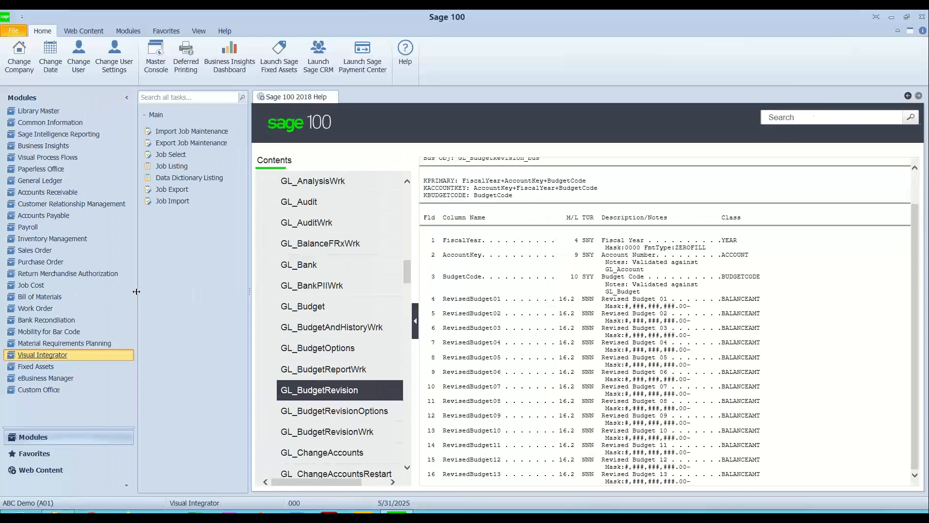